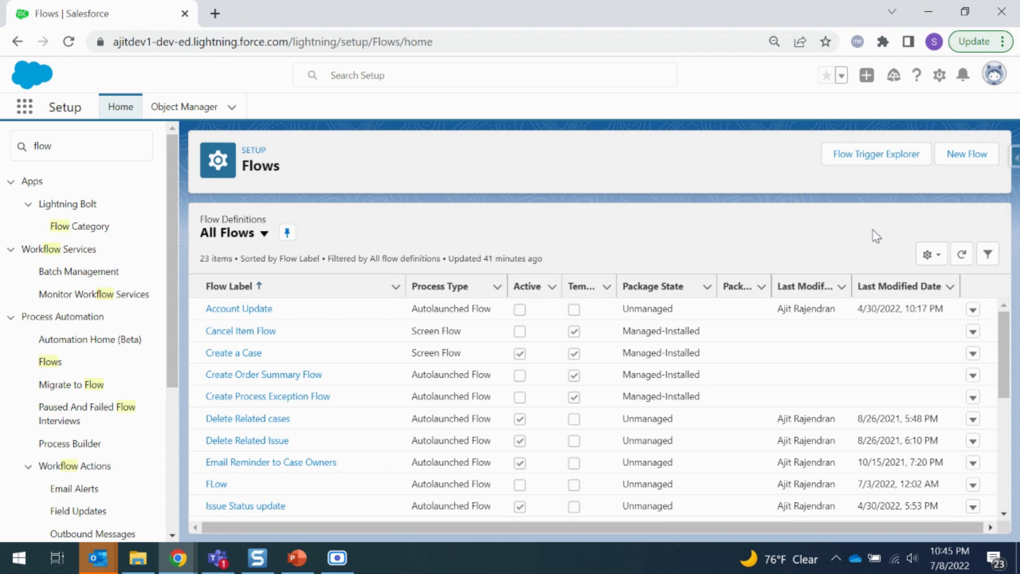
Create a new flow of the Screen Flow type.
click(977, 157)
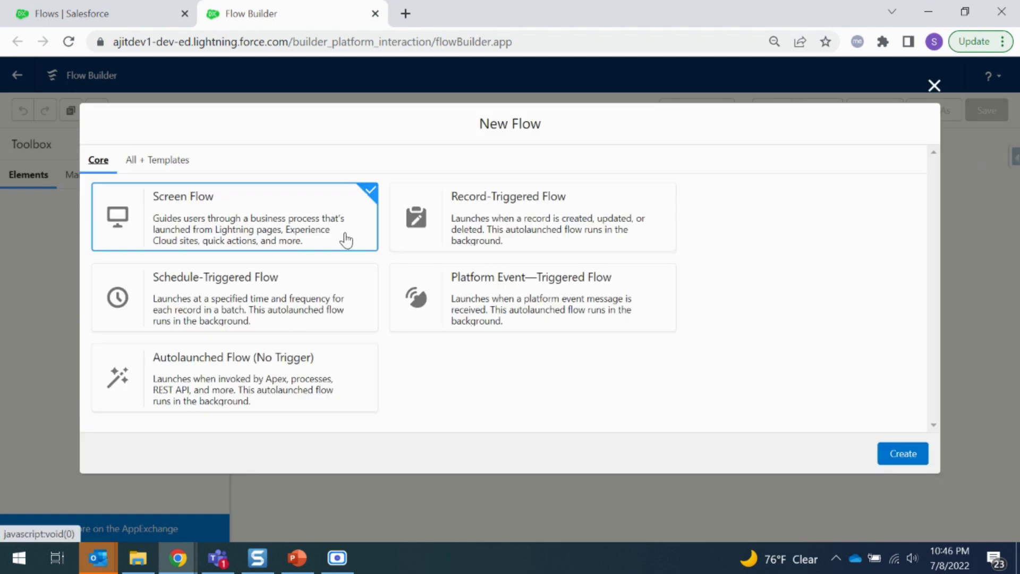
click(325, 231)
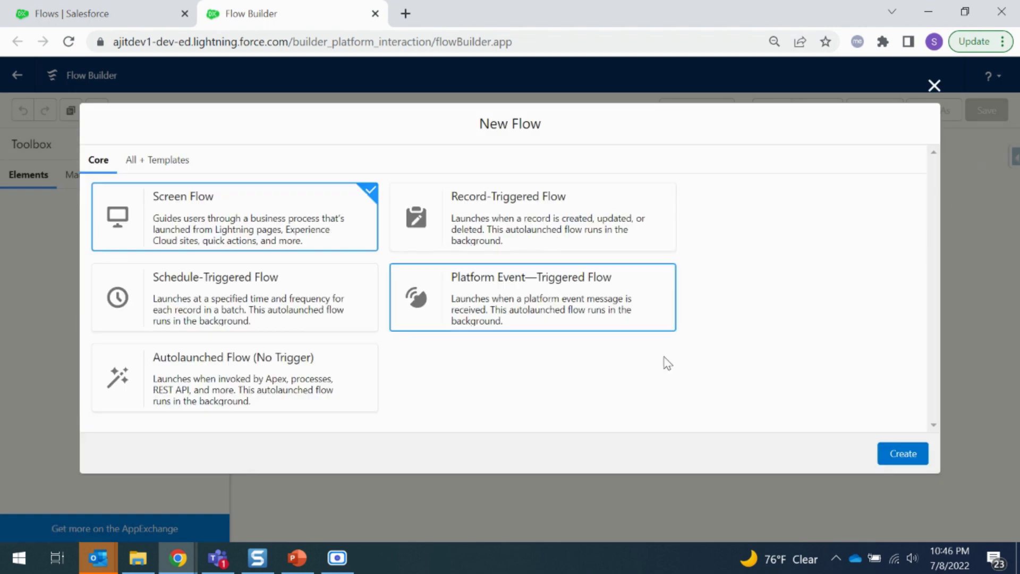
click(900, 453)
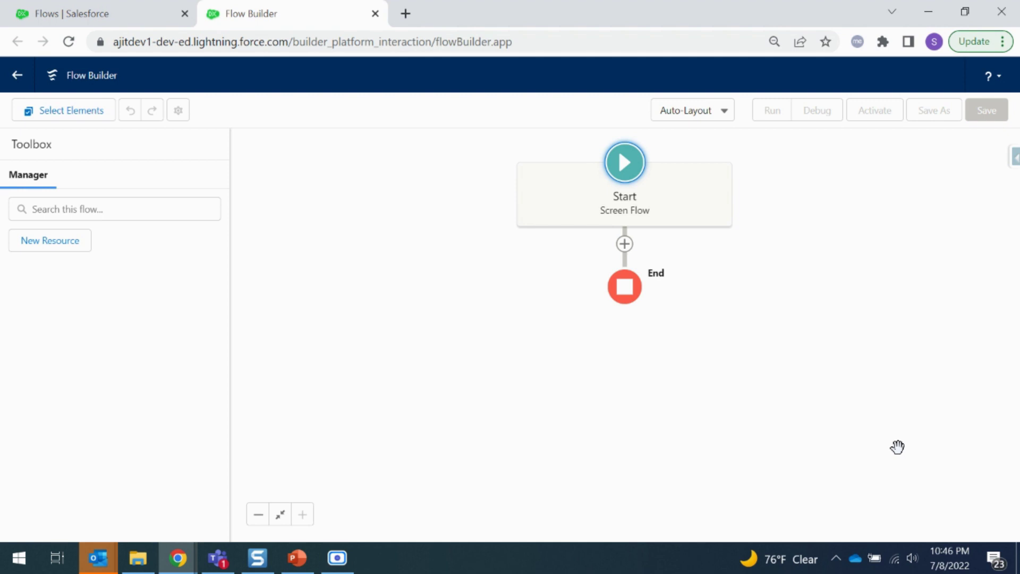
Add a Get Records element after the Start element and label it "Get case record".
click(625, 244)
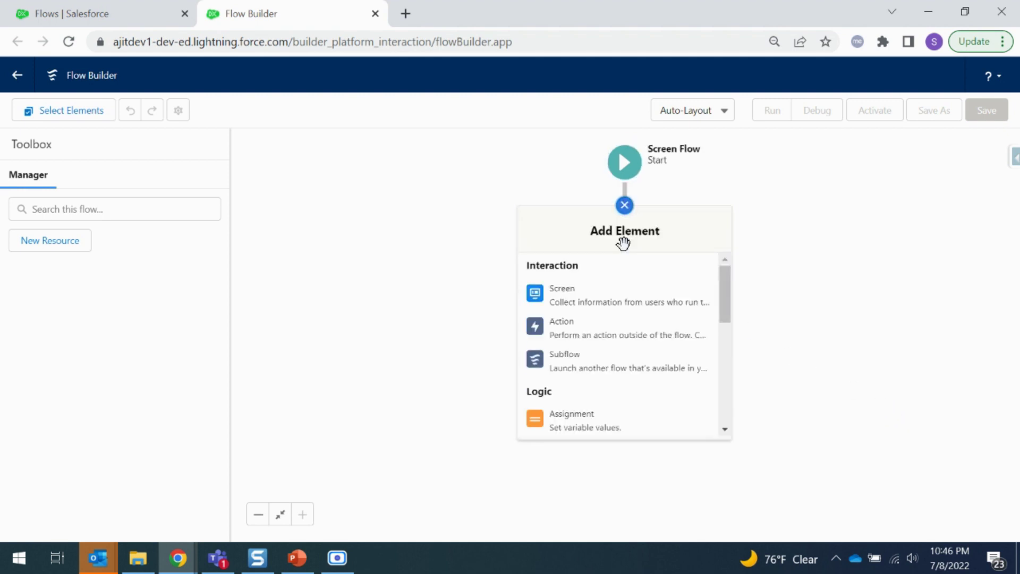
scroll(645, 380, down, 3)
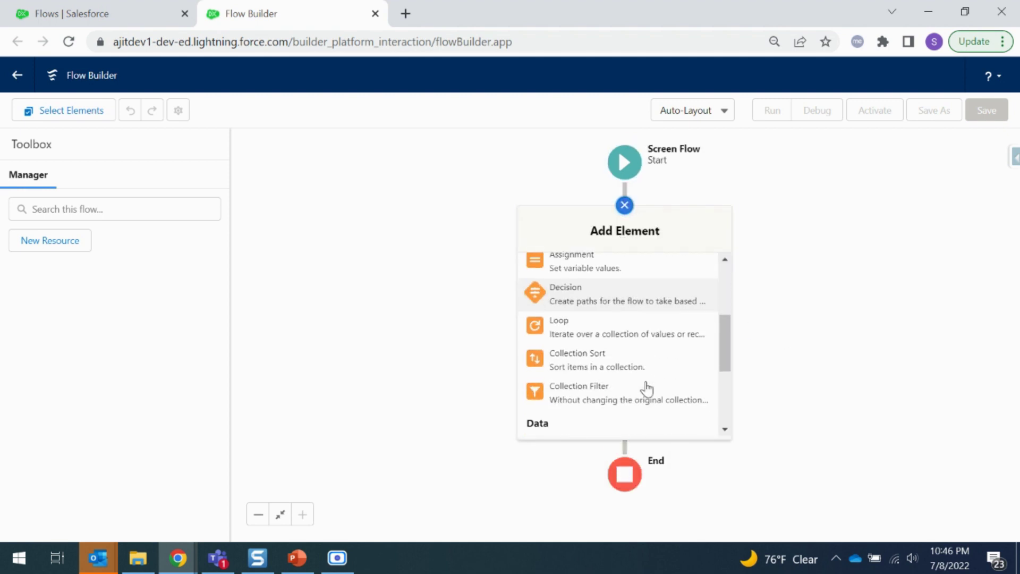
scroll(645, 390, down, 3)
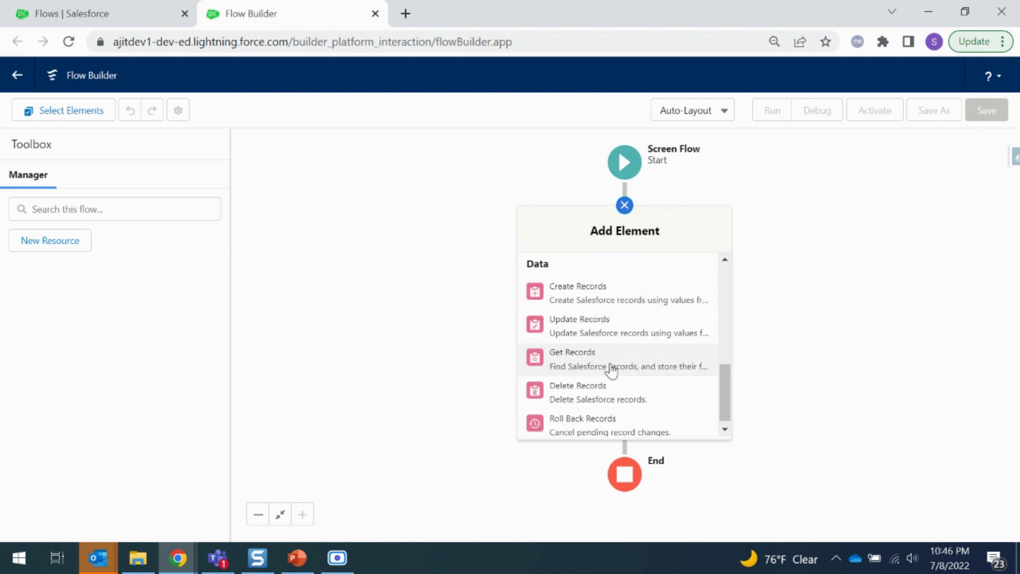
click(612, 371)
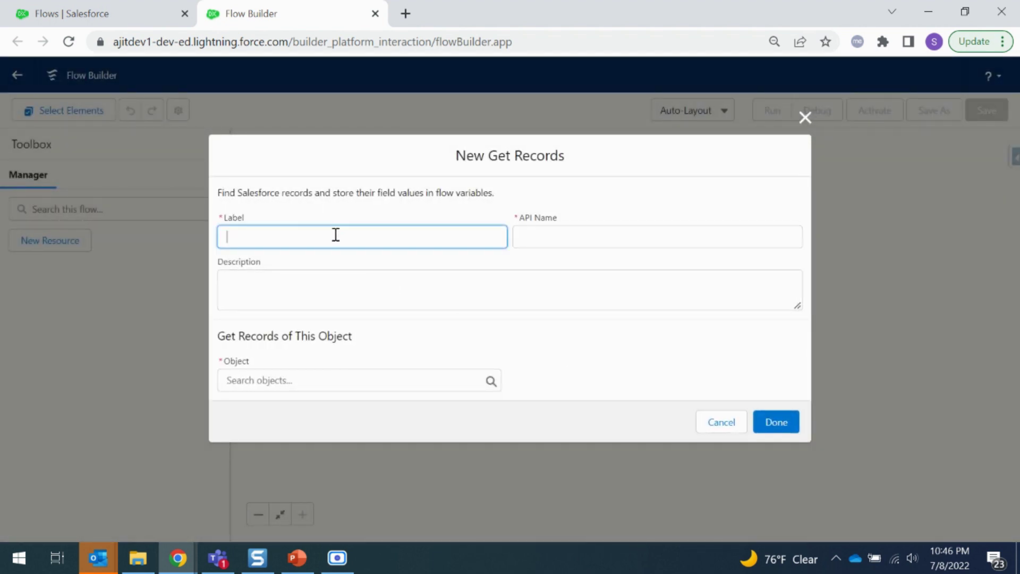
text(Get cases)
key(BackSpace)
text(record)
click(351, 285)
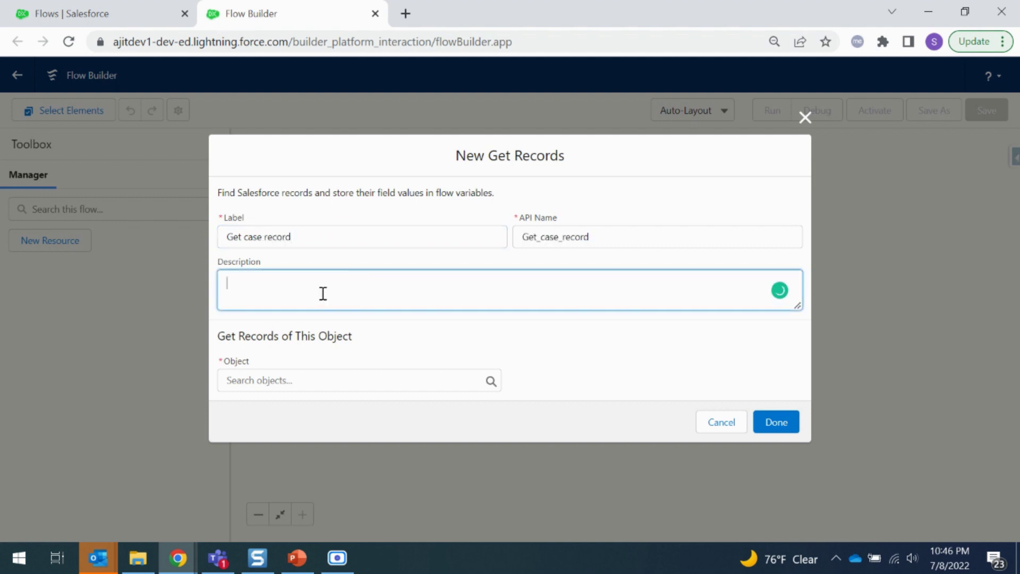
Set the Get Records object to Case and filter the records on the Id field with the Equals operator.
click(317, 377)
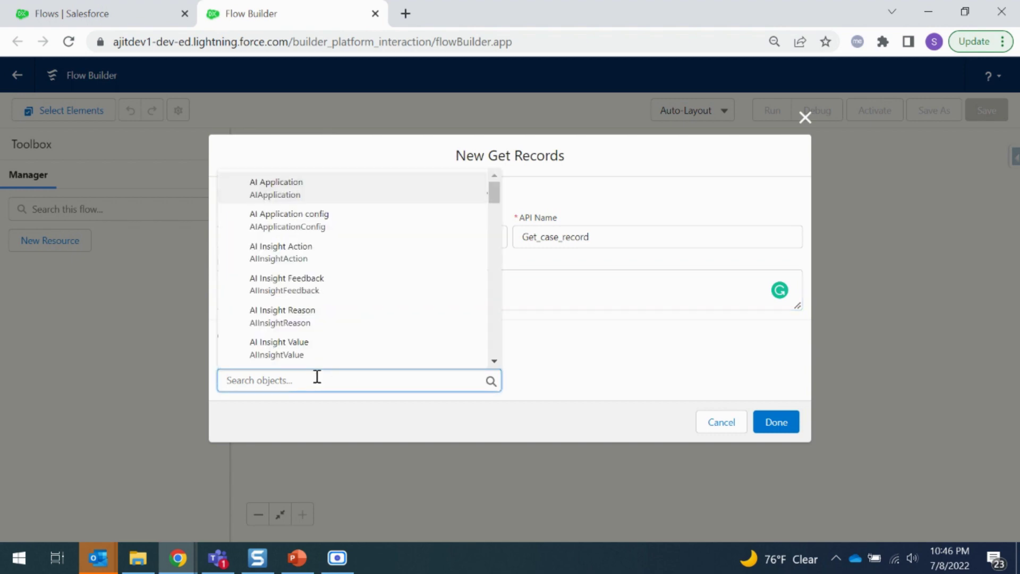
text(case)
click(301, 317)
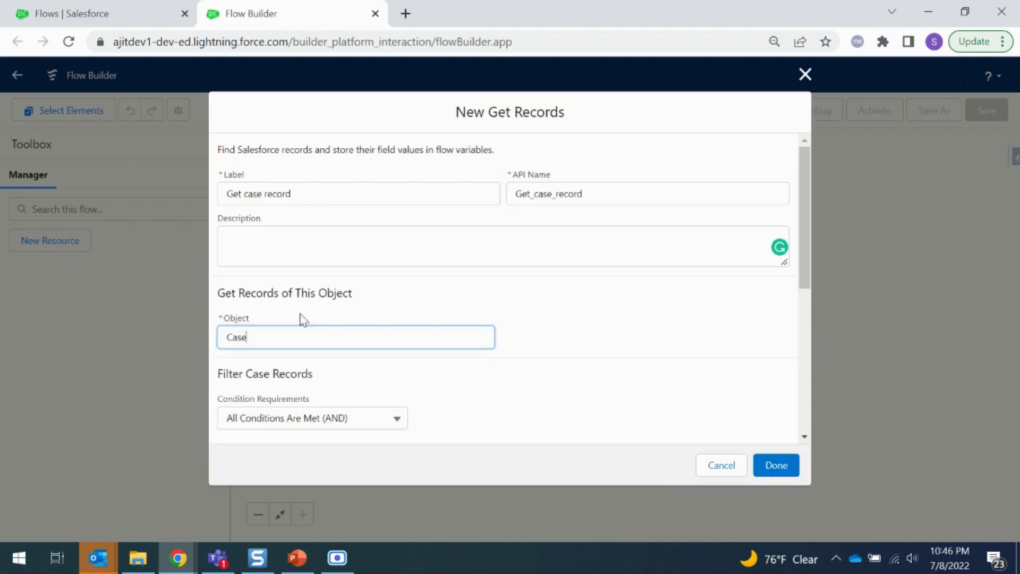
scroll(576, 319, down, 3)
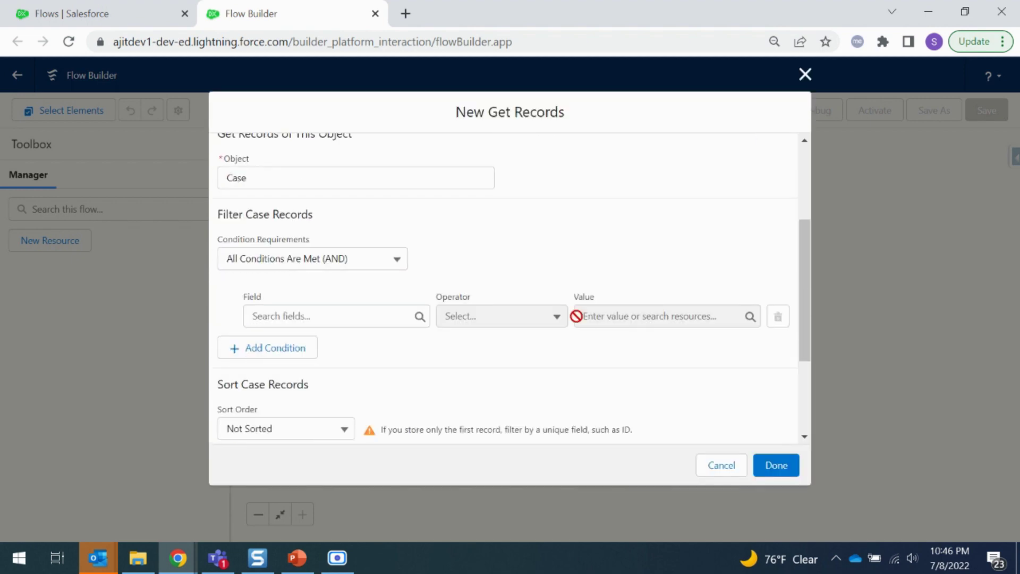
click(342, 315)
text(id)
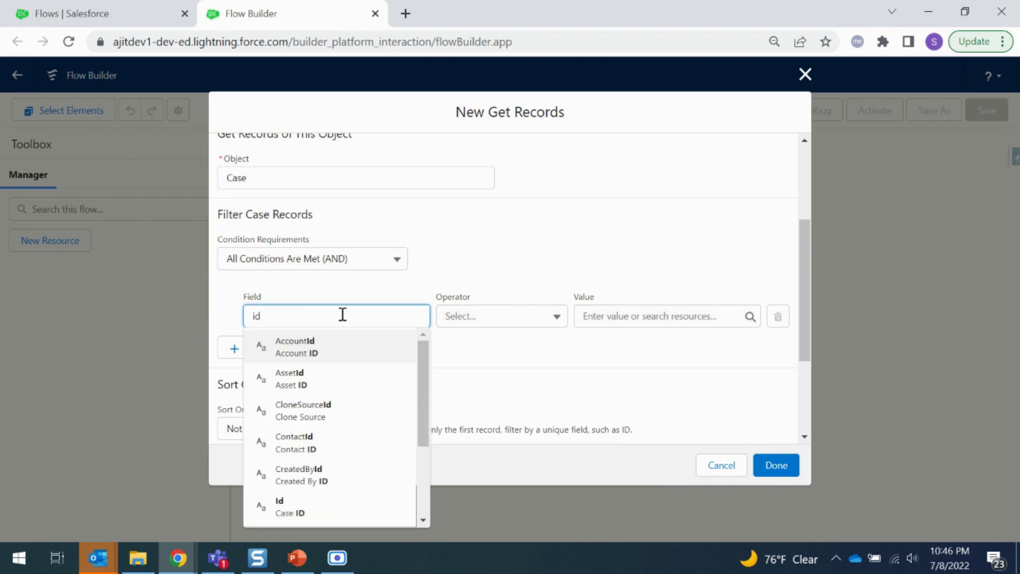
click(330, 507)
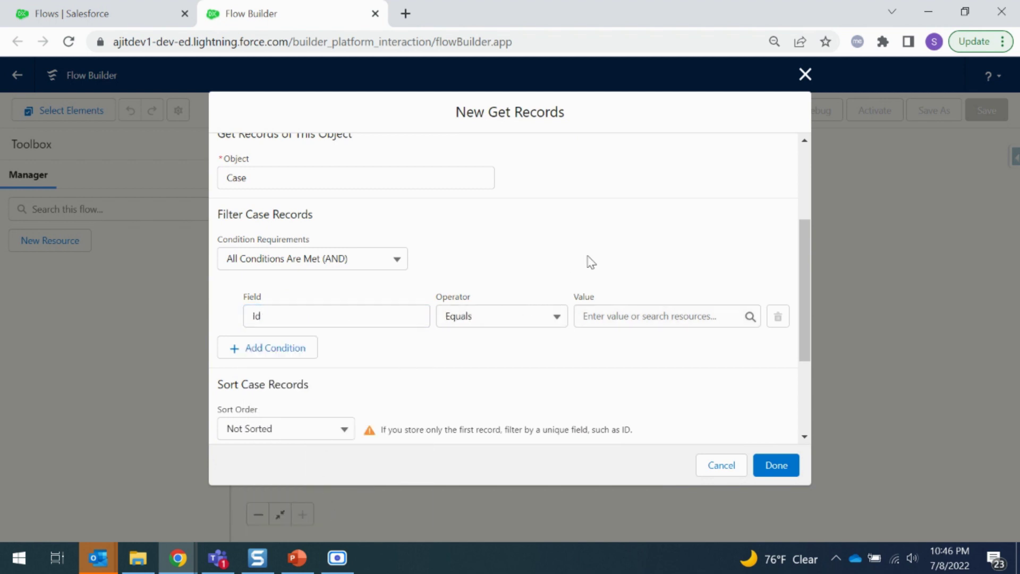
Define a new Variable resource for the filter value with API name recordId and data type Text.
click(624, 319)
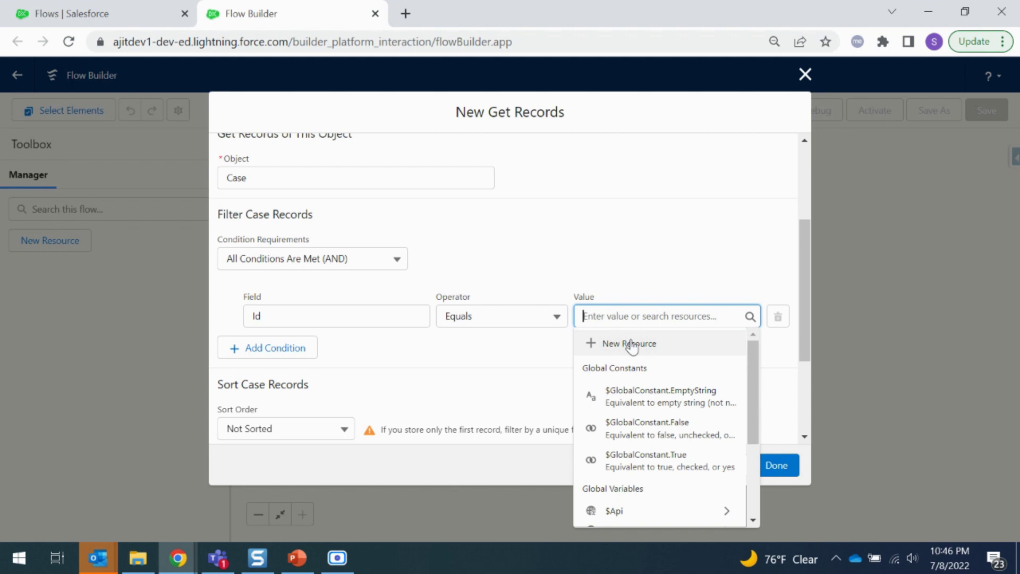
click(626, 342)
click(403, 246)
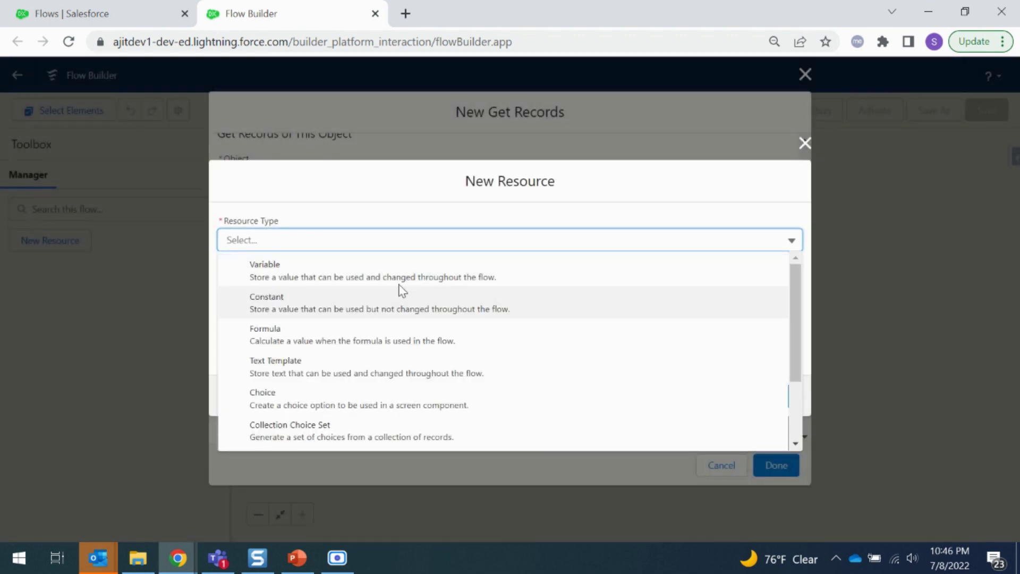
click(401, 271)
click(378, 275)
text(r)
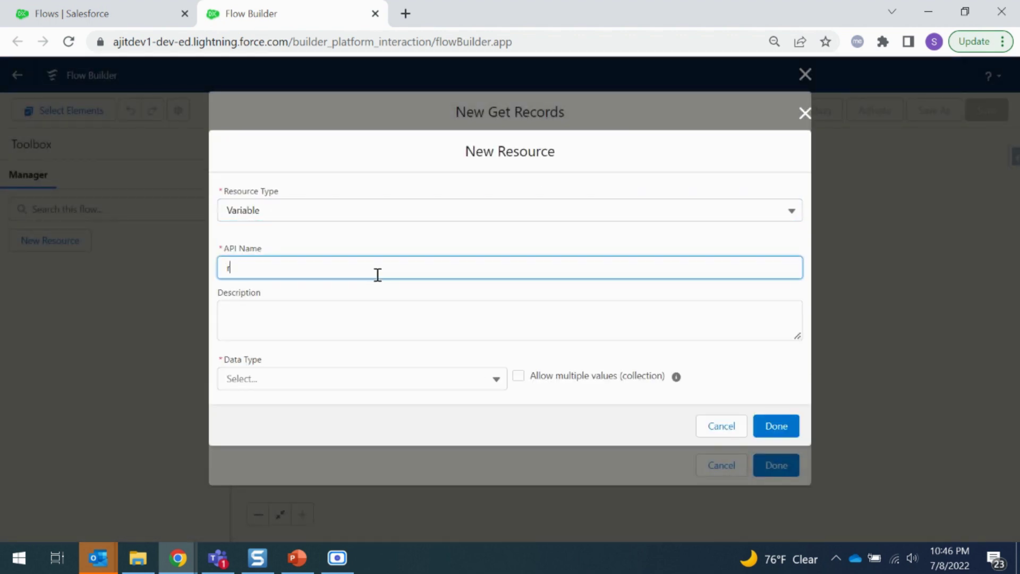
text(ecordId)
click(375, 383)
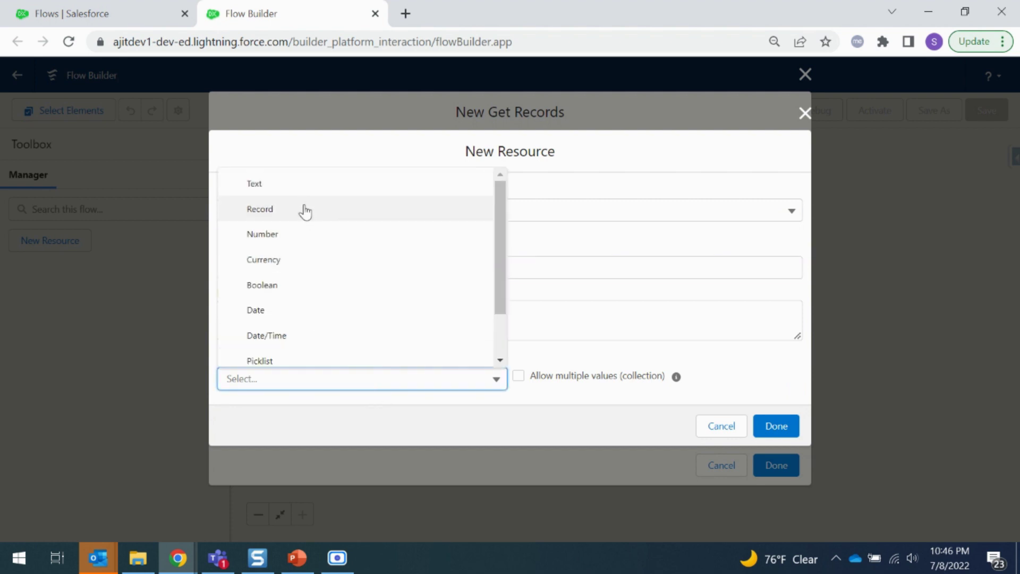
click(299, 186)
Set the recordId variable's default value to {!$Flow.CurrentRecord}, make it available for input, and save it as the filter value.
click(322, 385)
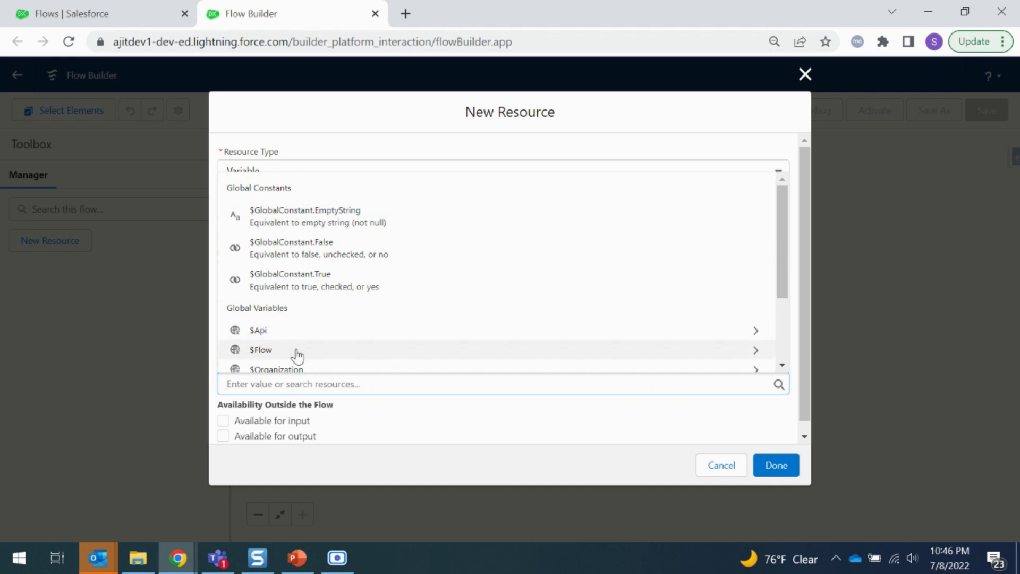
click(297, 353)
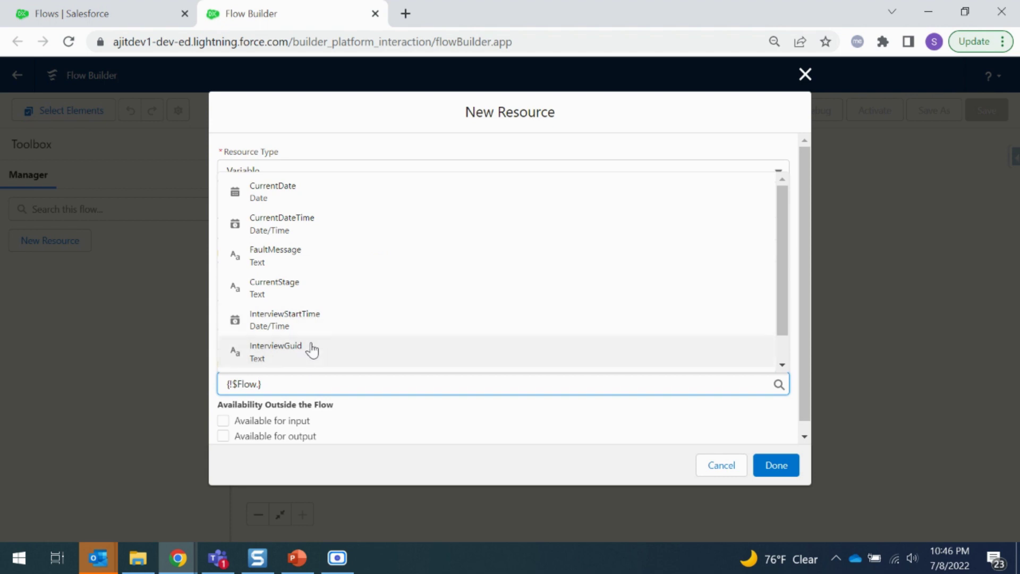
scroll(318, 308, down, 1)
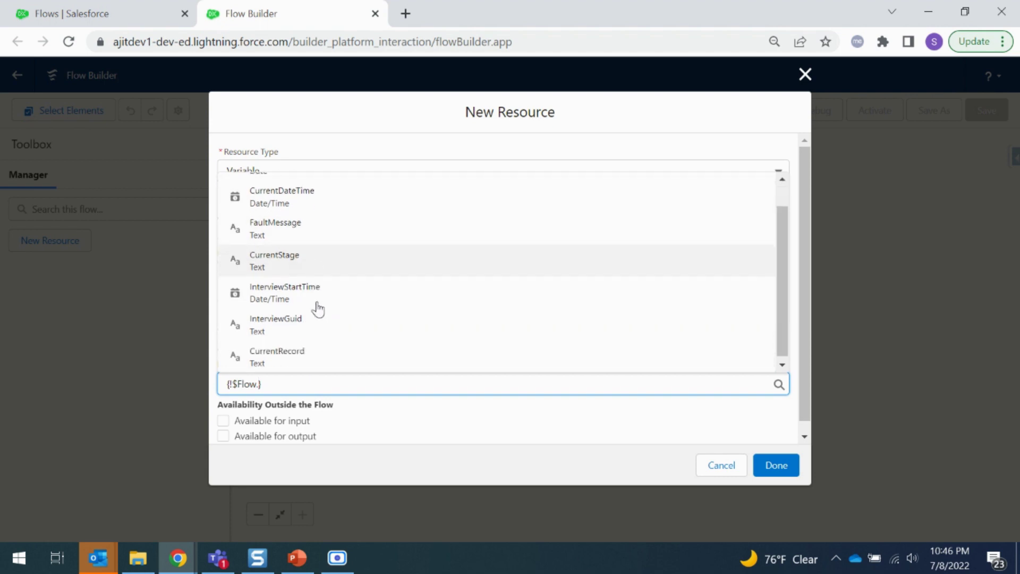
click(337, 361)
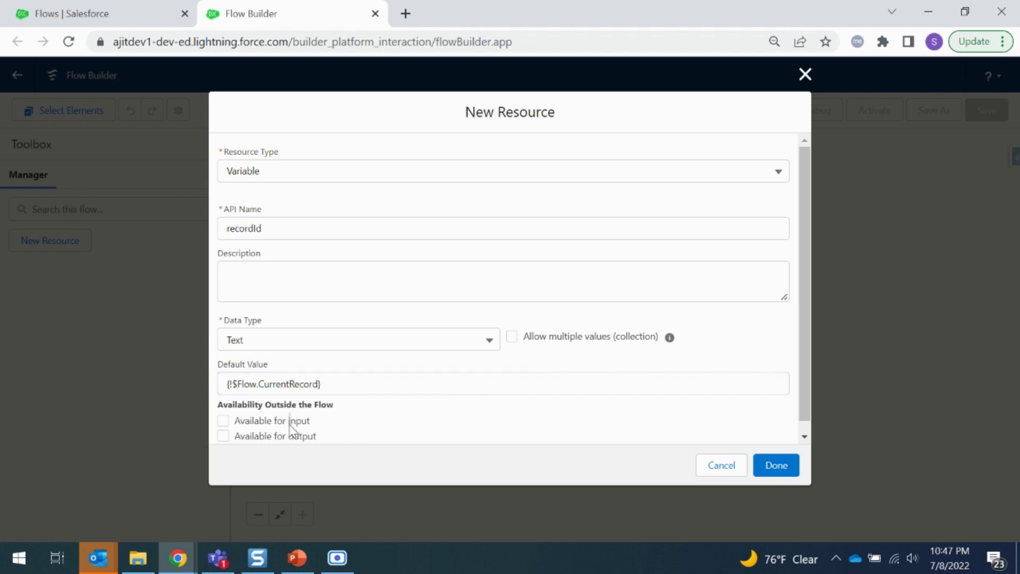
click(243, 422)
click(776, 465)
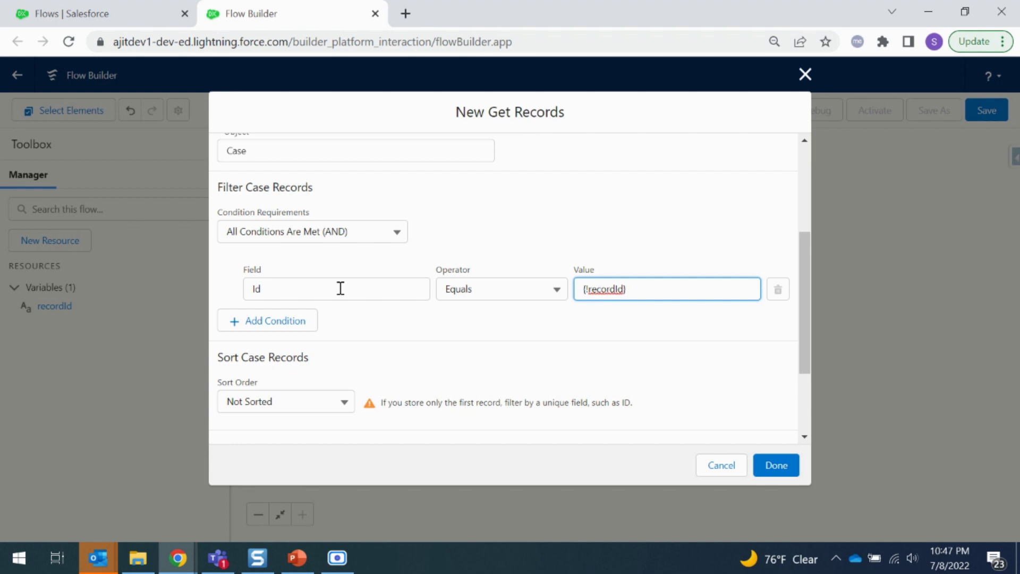
Finish the Get Records element, keeping only the first record and automatically storing all fields.
click(464, 329)
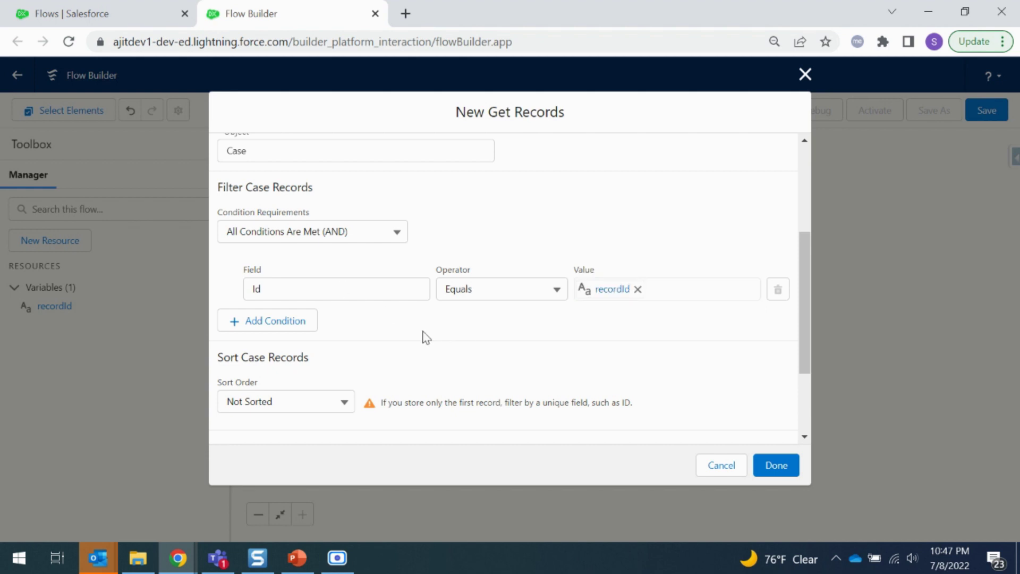
scroll(425, 336, down, 2)
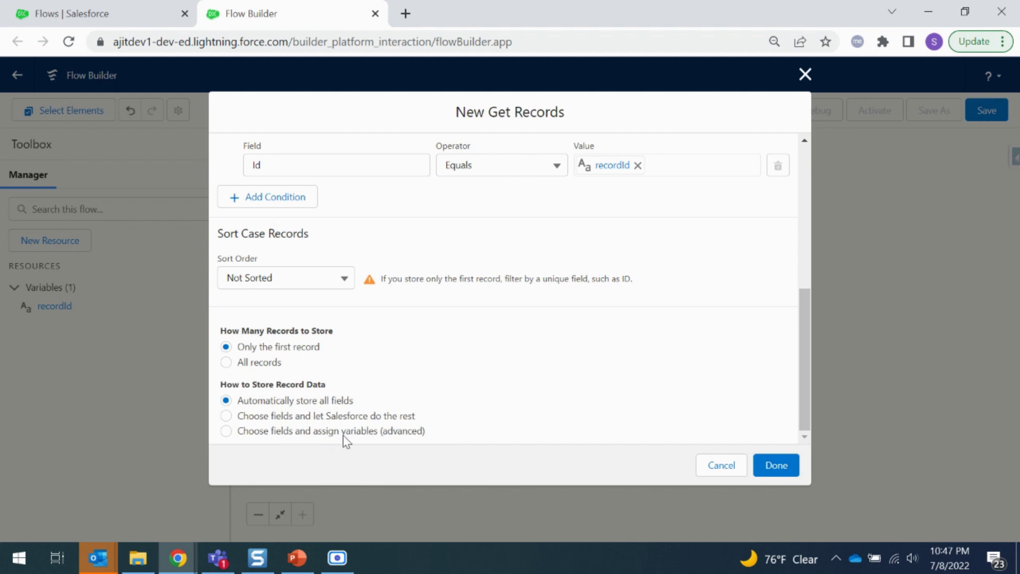
click(772, 468)
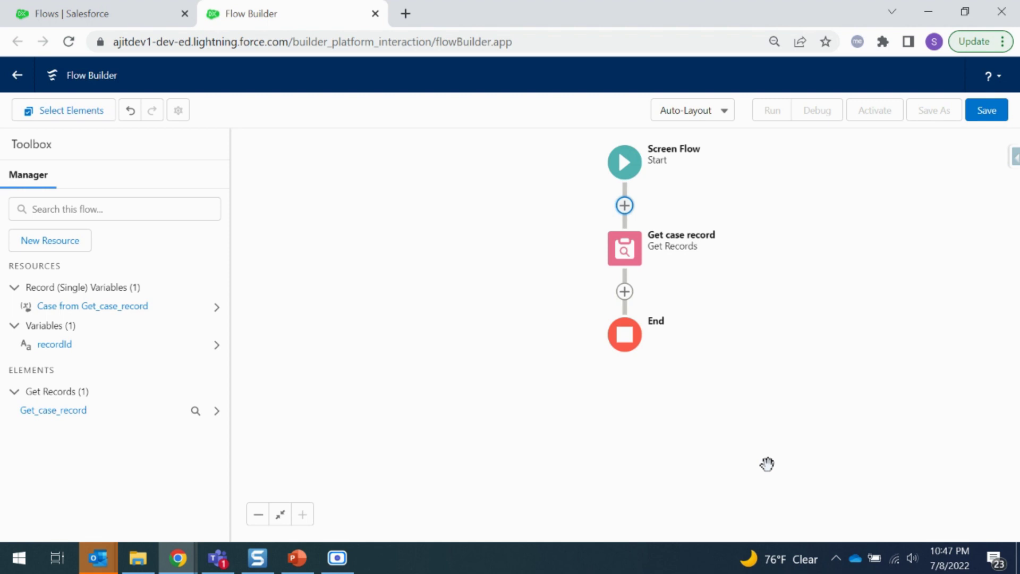
Add an Assignment element after the Get case record element and label it "Assign case values".
drag(776, 387, 716, 374)
click(563, 290)
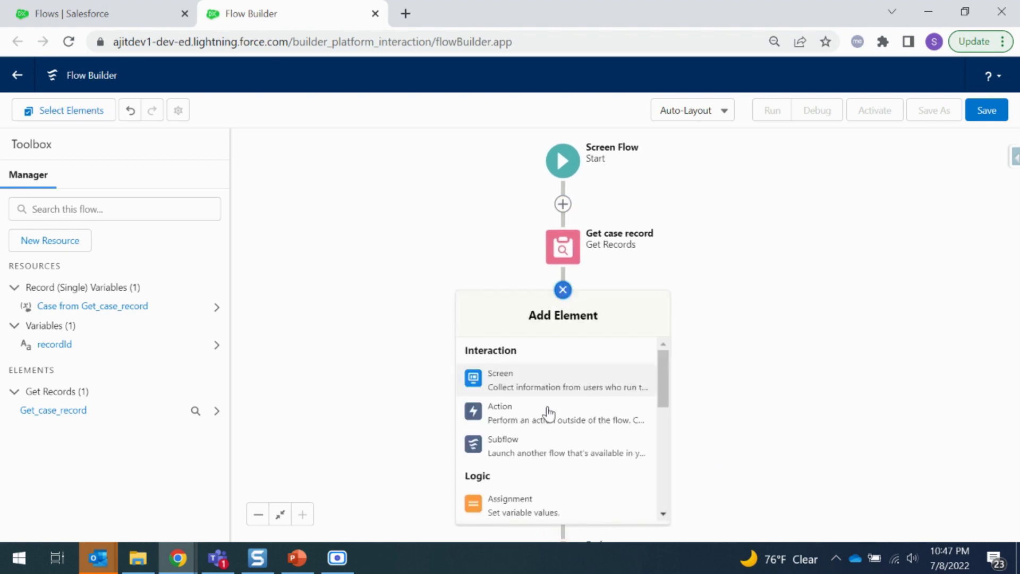
click(553, 514)
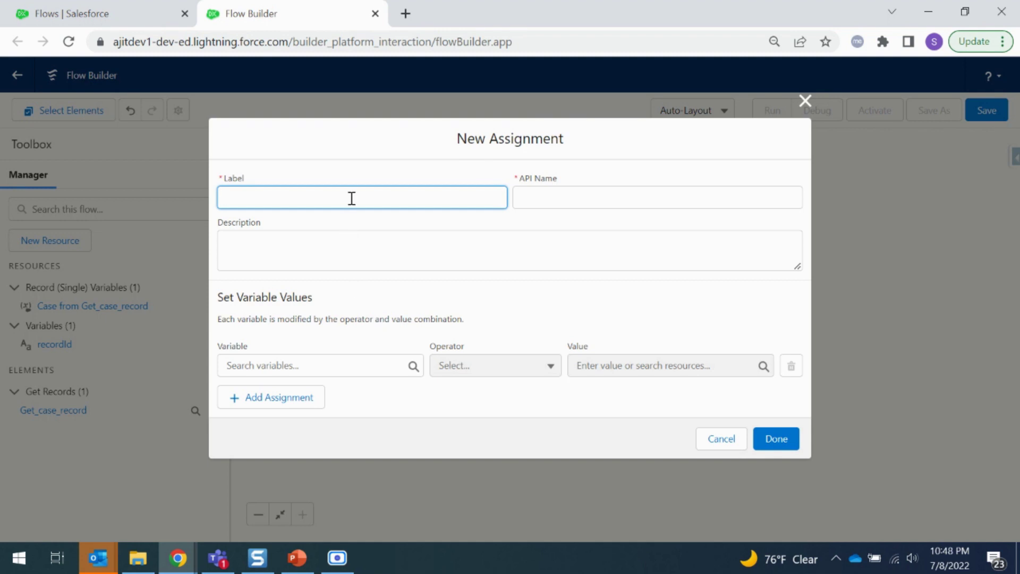
text(Assign case values)
click(351, 244)
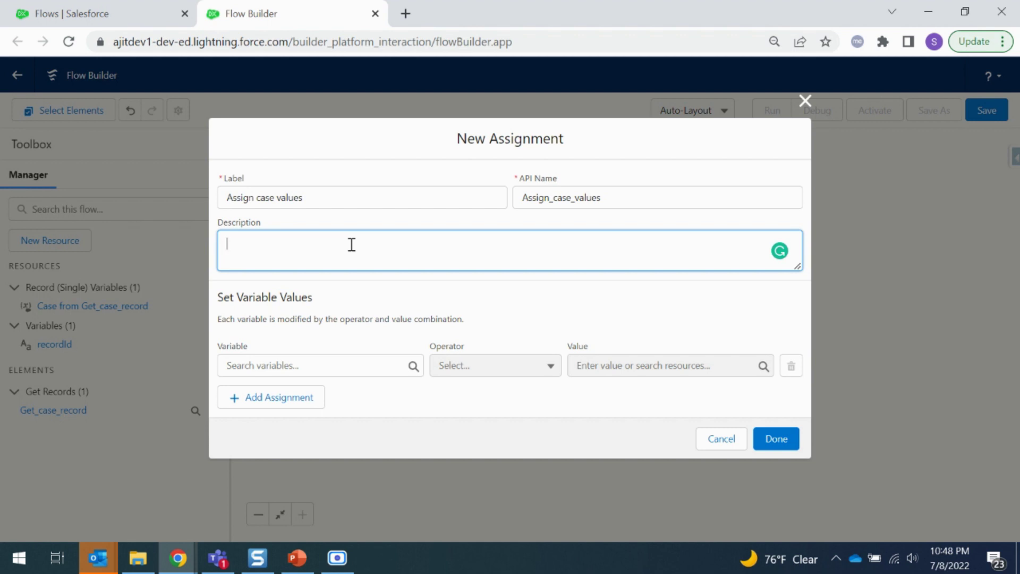
Start a new Variable resource for the assignment's variable and give it the API name Caseclonevalues.
click(328, 365)
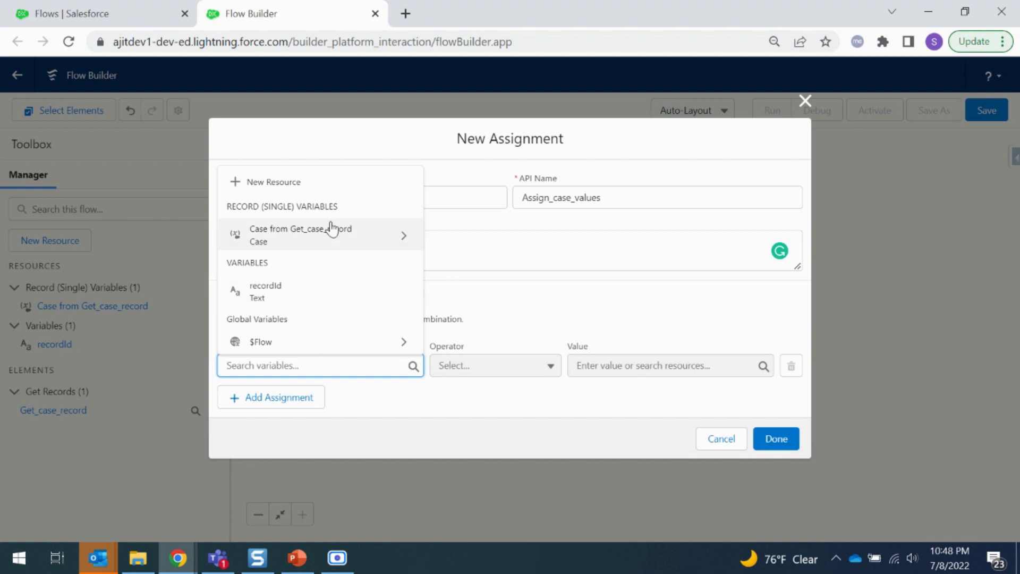
click(270, 182)
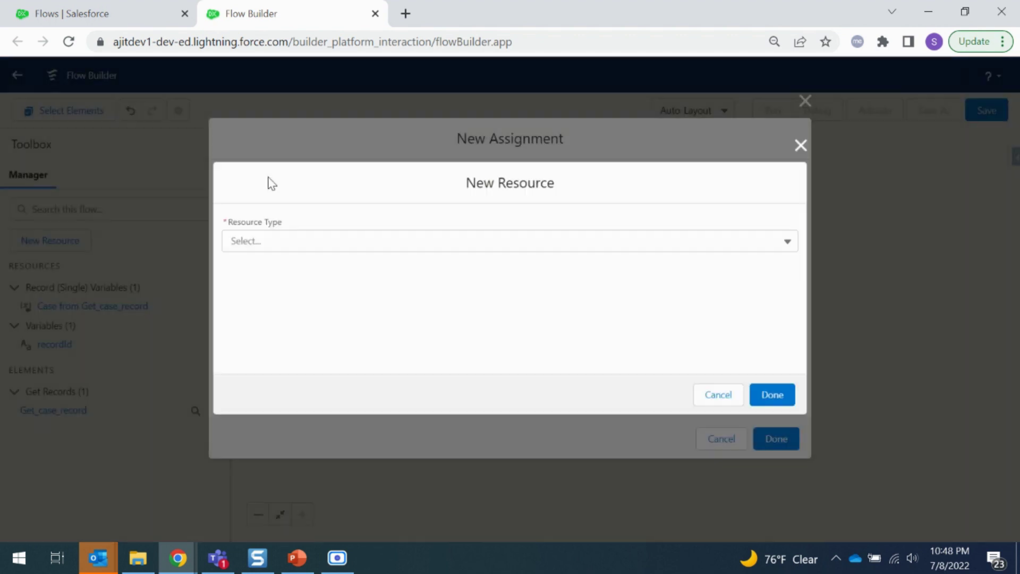
click(294, 240)
click(302, 280)
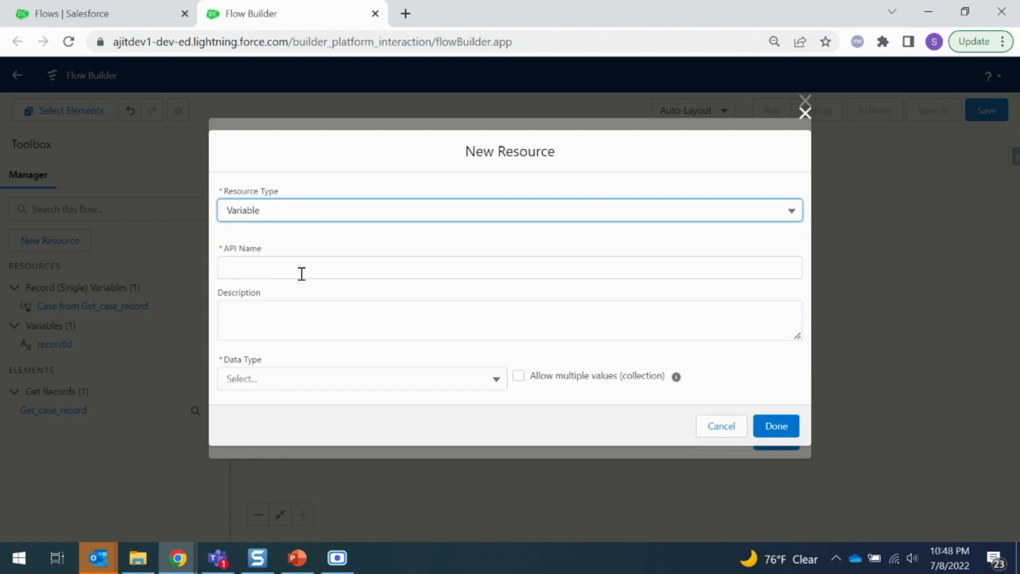
click(296, 267)
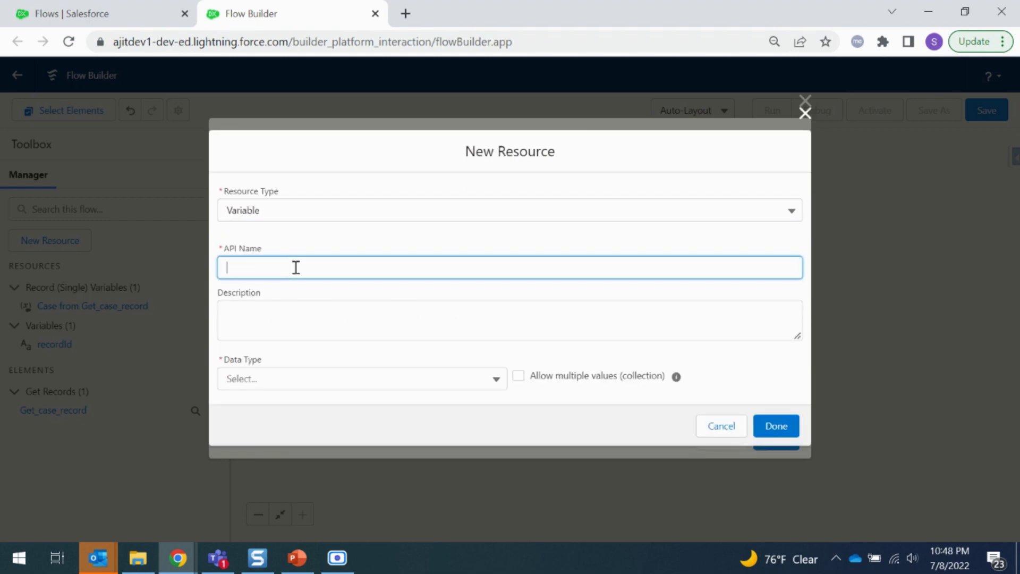
text(C)
key(BackSpace)
text(Case clone values)
click(340, 329)
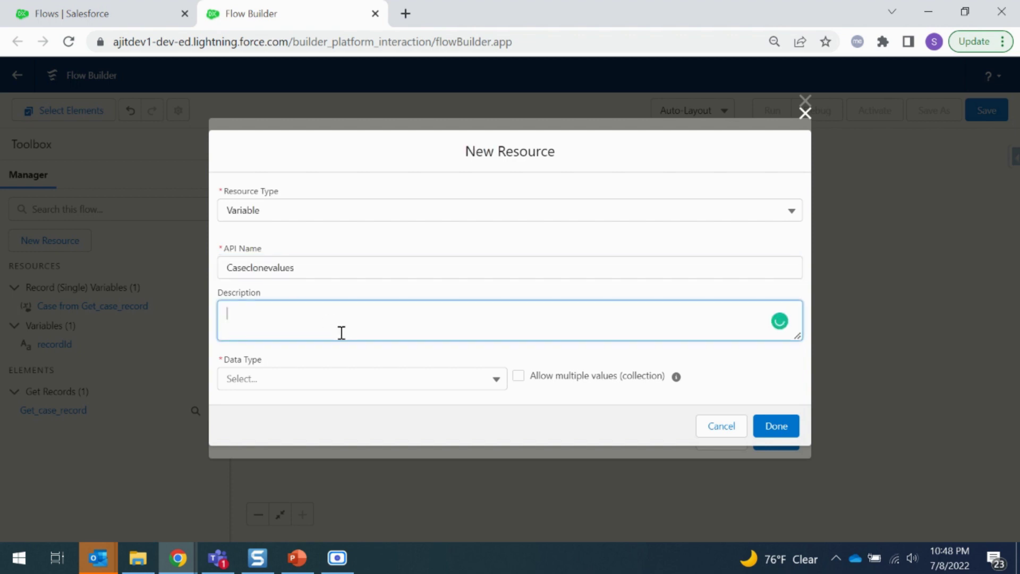
Set the new variable's data type to Record and its object to Case.
click(325, 385)
click(299, 207)
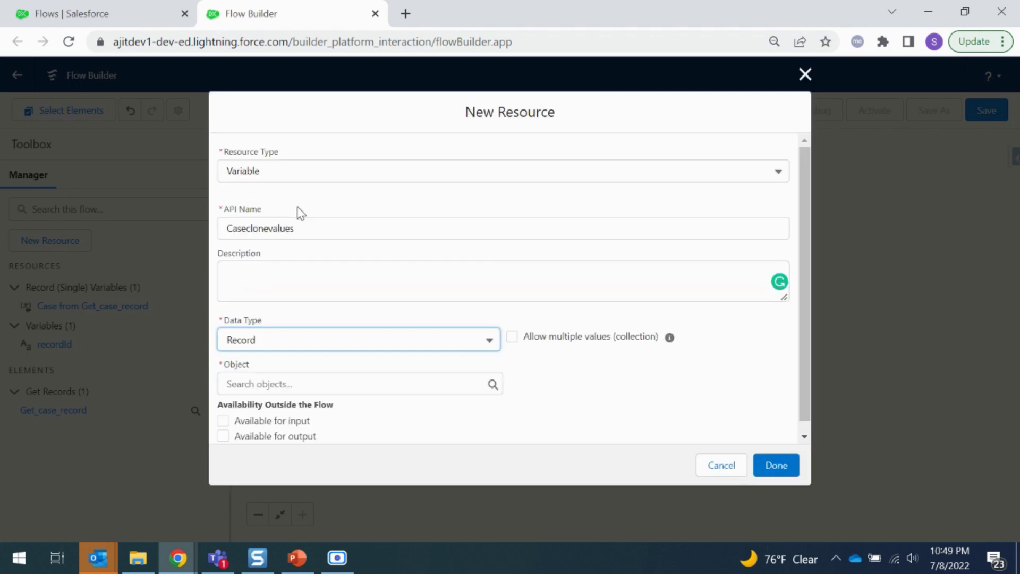
click(290, 383)
text(case)
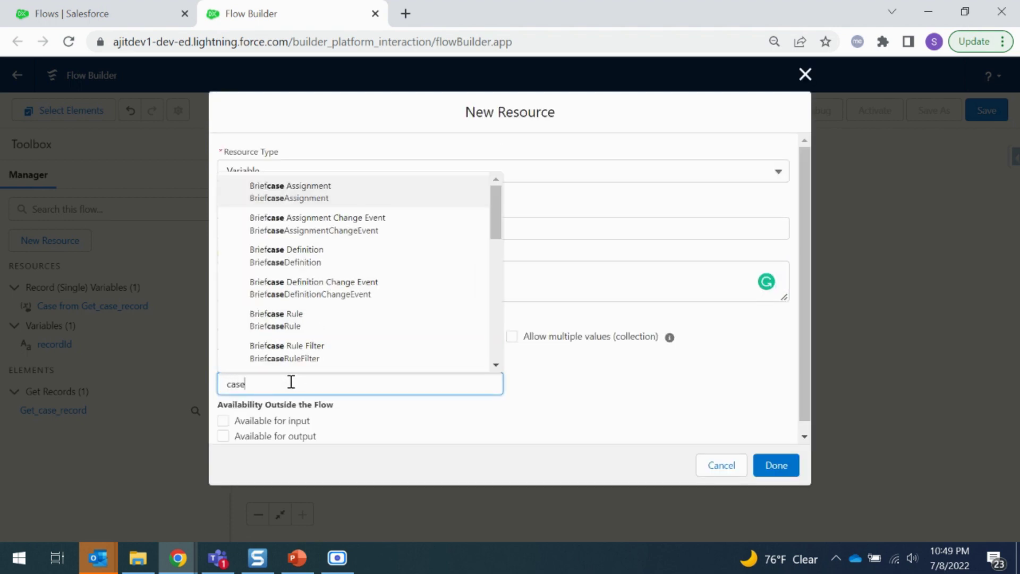
scroll(301, 300, down, 3)
click(289, 224)
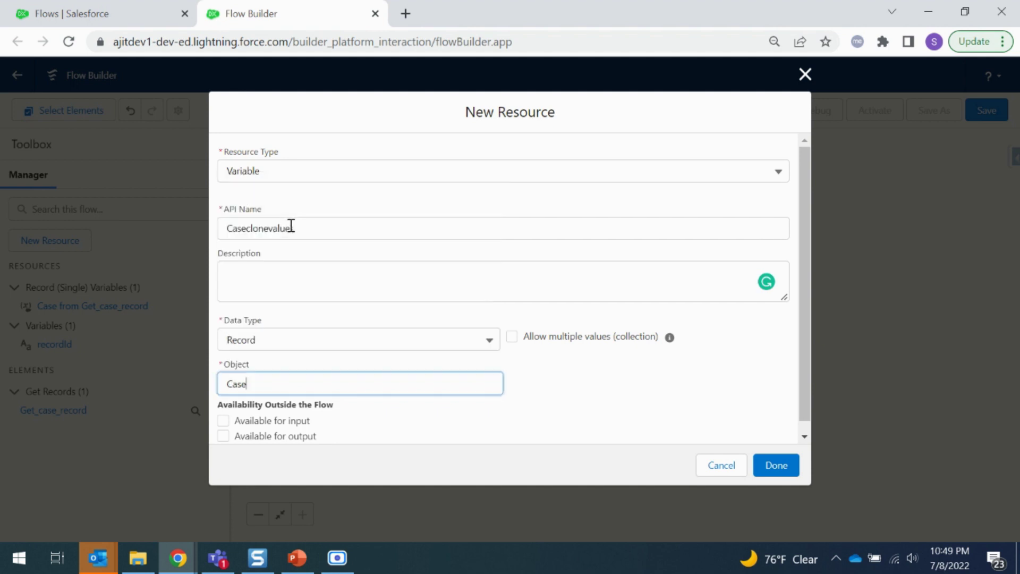
click(591, 395)
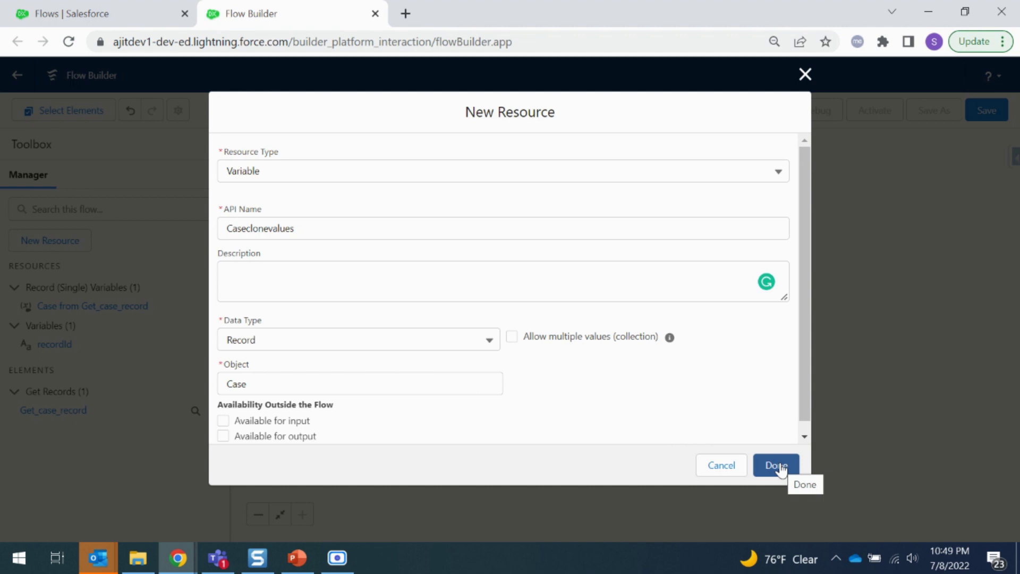
Change the variable's API name to Case_clone_values and save the new resource.
click(248, 228)
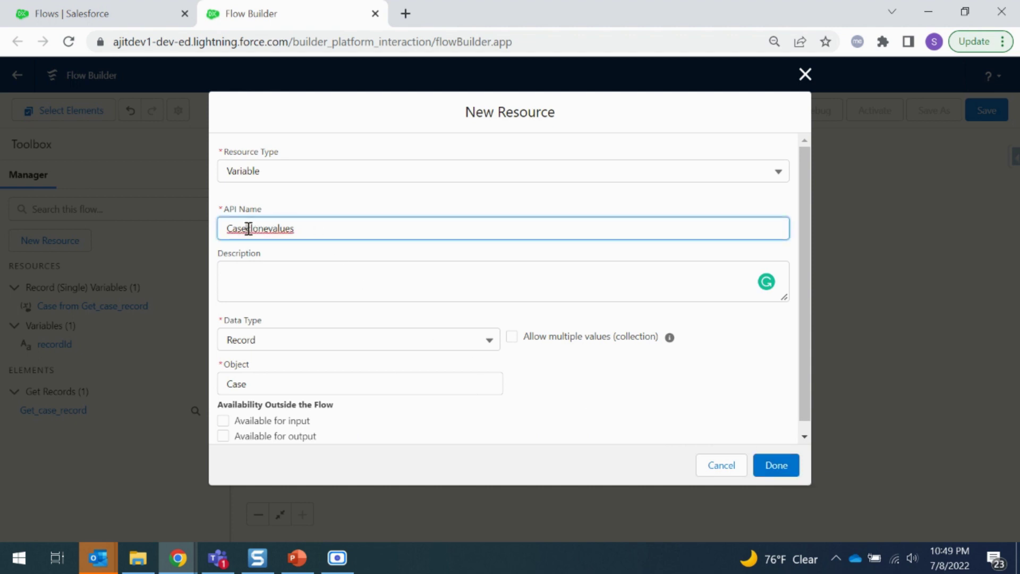
text(_)
click(275, 228)
text(_)
click(768, 473)
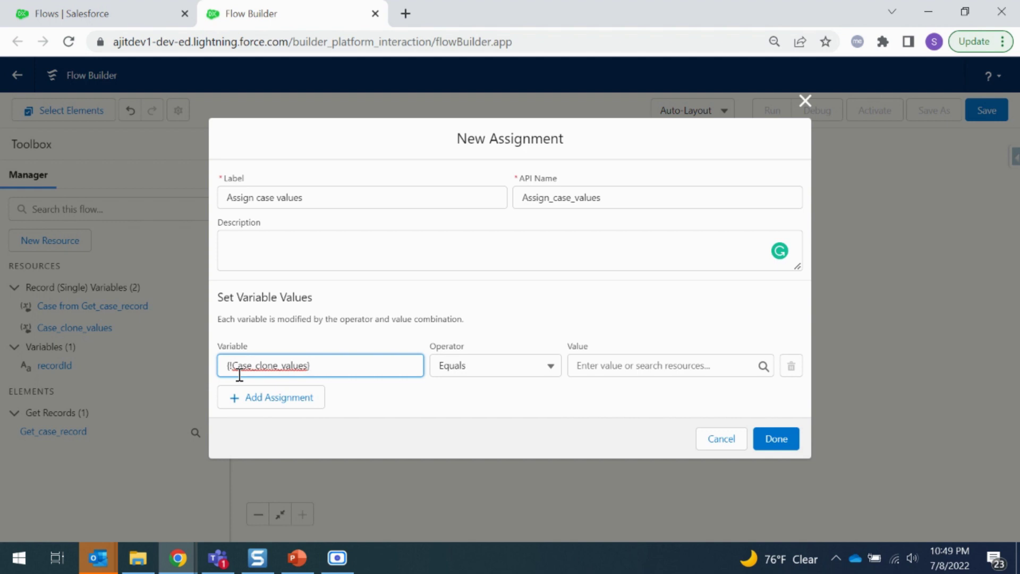
Assign the running user's ID ($User > Id) to the Owner ID field of Case_clone_values.
click(308, 365)
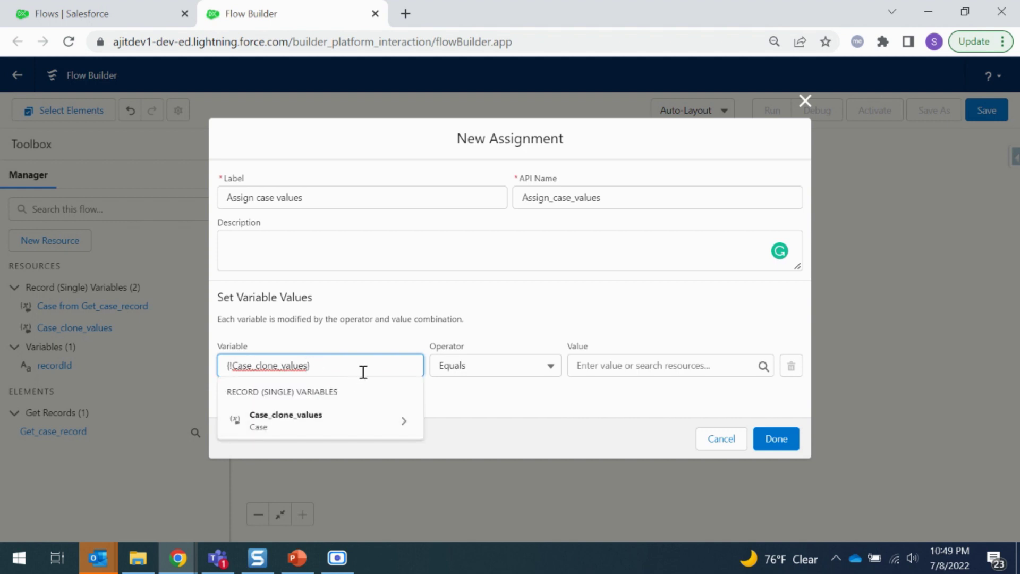
text(.own)
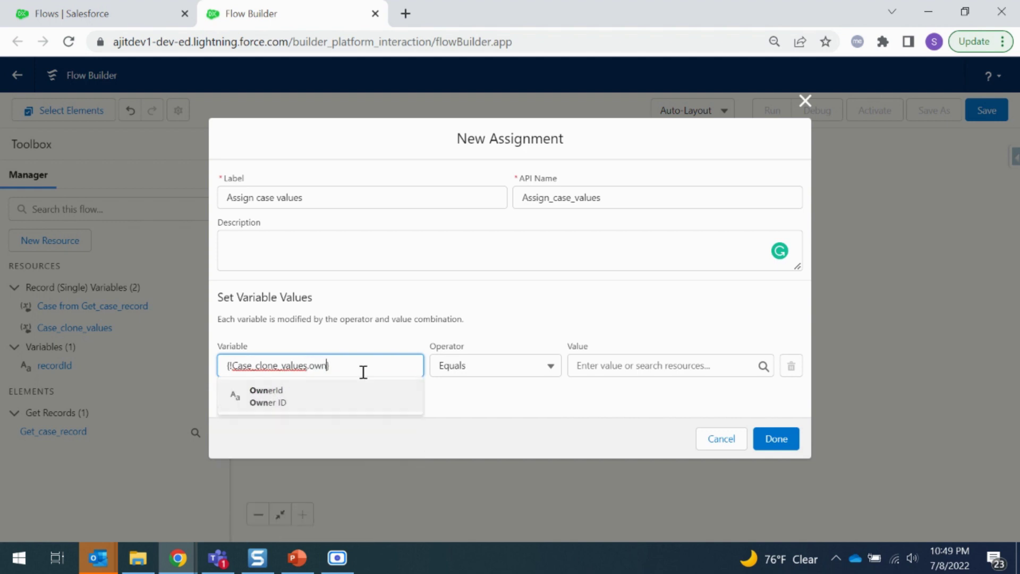
click(337, 404)
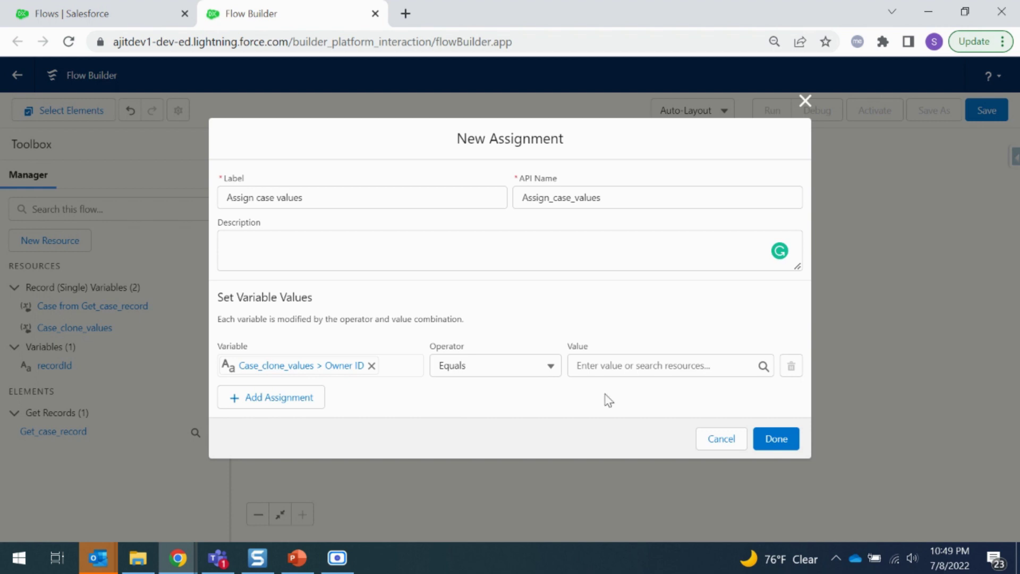
click(648, 365)
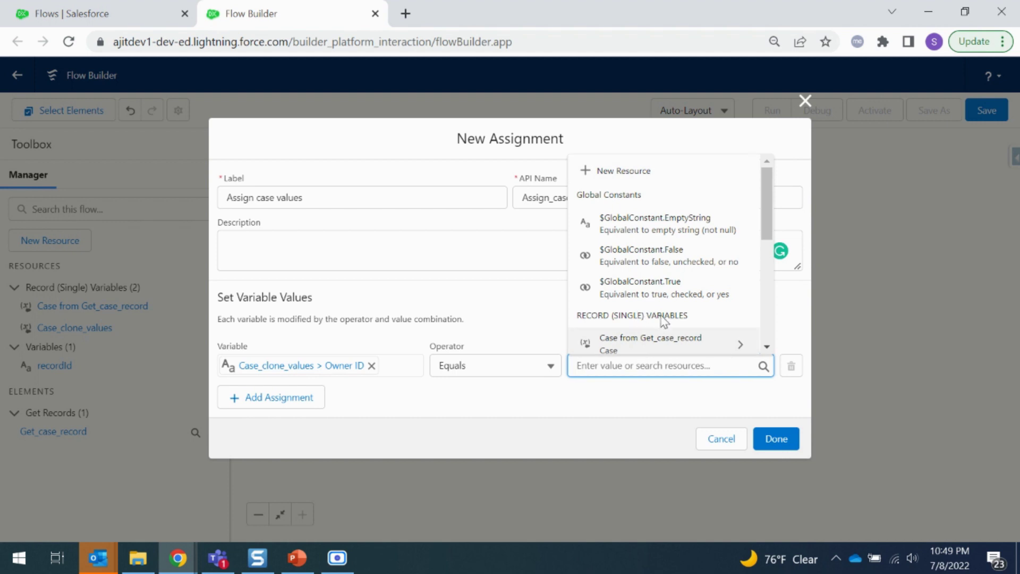
scroll(661, 323, down, 5)
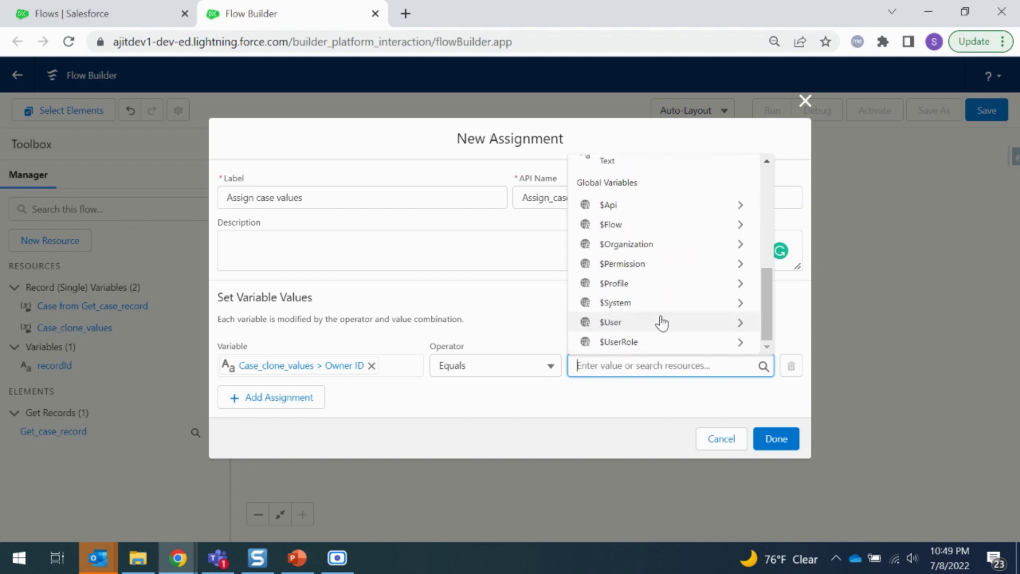
click(659, 323)
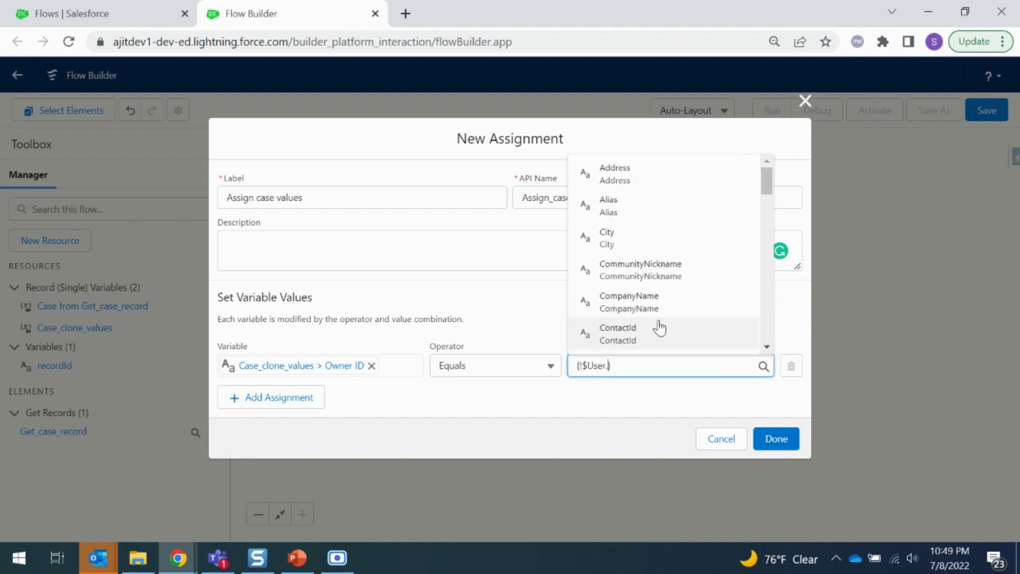
scroll(661, 297, down, 5)
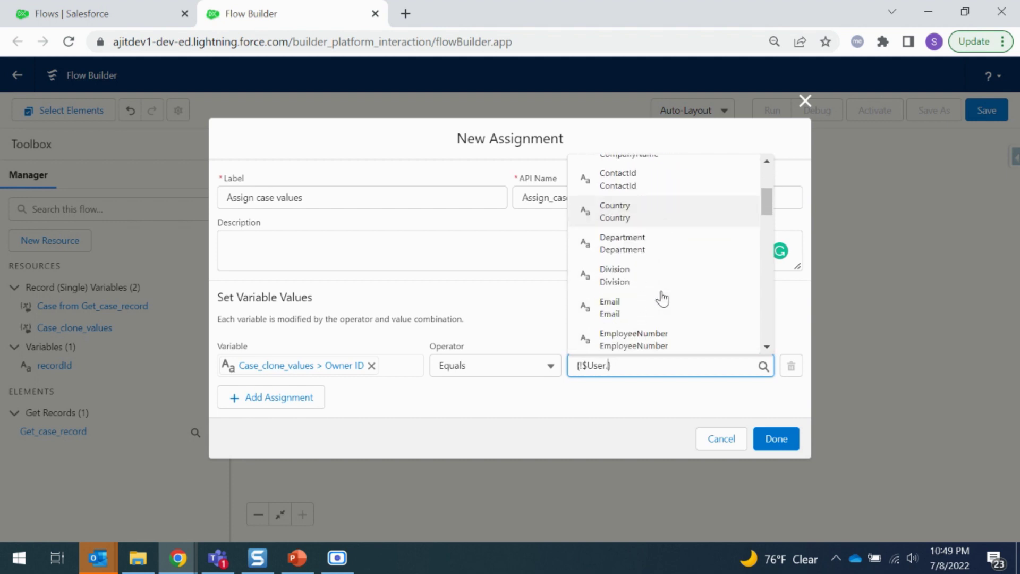
scroll(660, 296, down, 3)
click(633, 243)
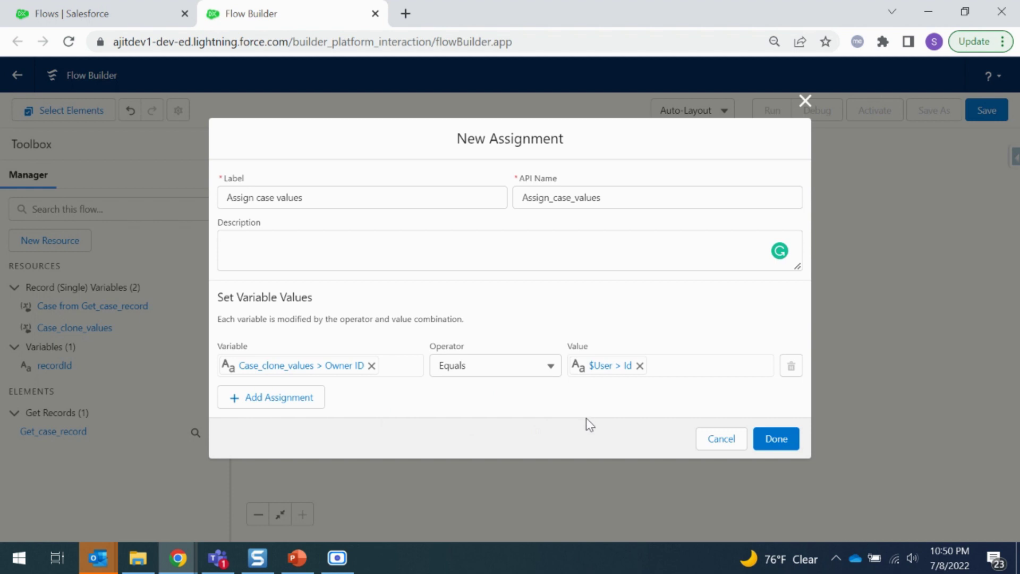
Add an assignment setting Case_clone_values > Subject to the Subject of Case from Get_case_record, and finish the Assignment element.
click(307, 406)
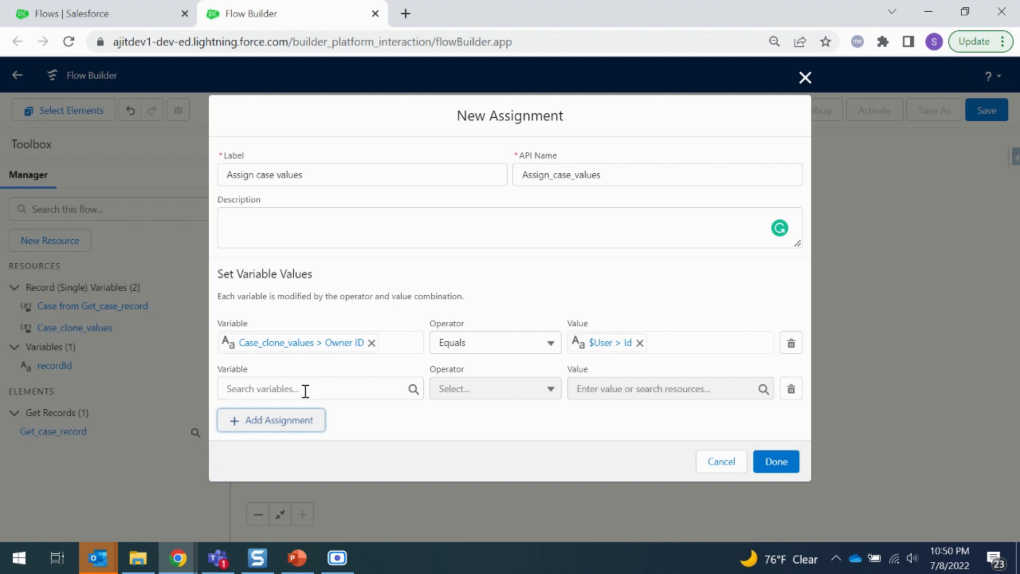
click(306, 390)
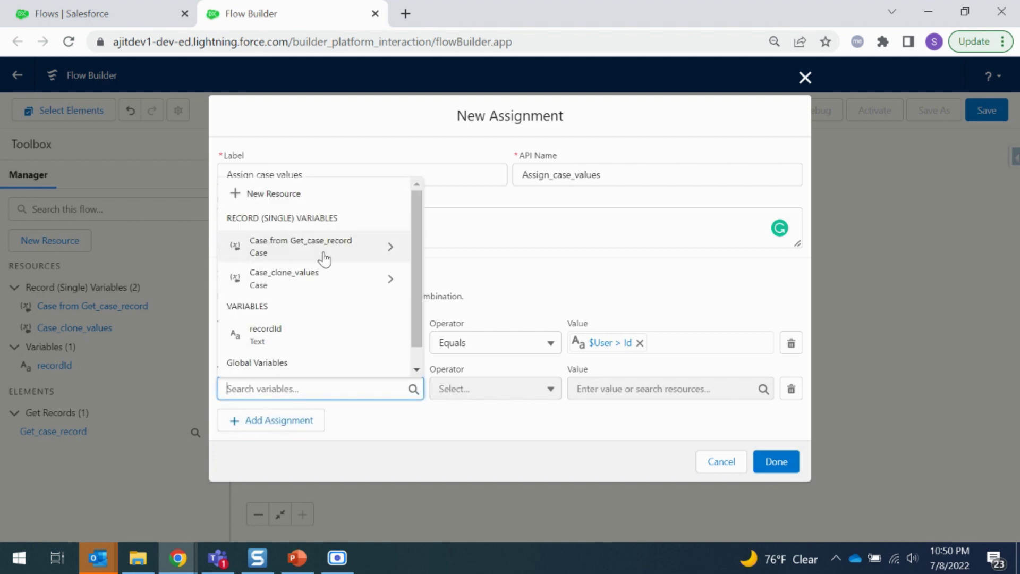
click(326, 282)
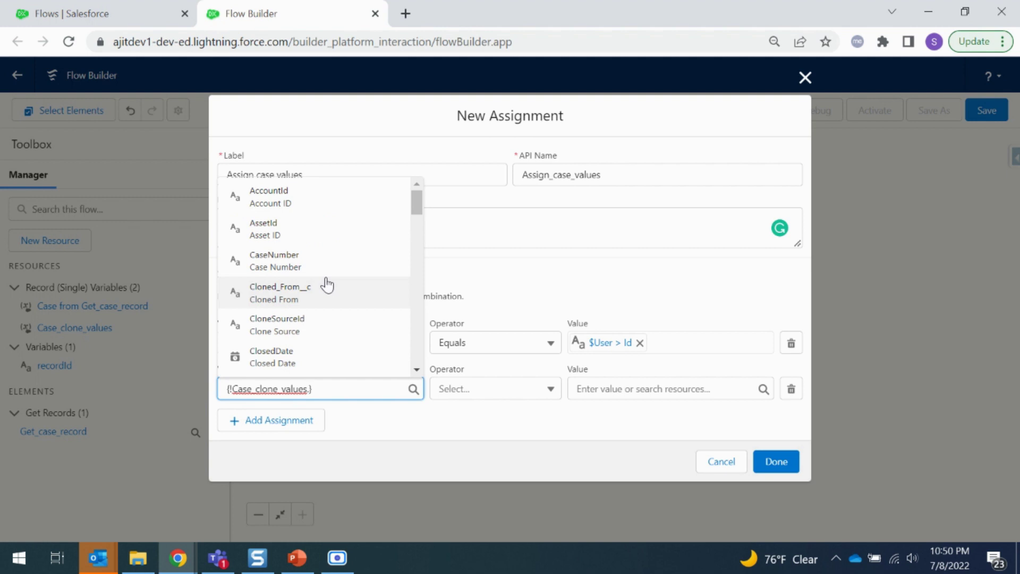
text(.subj)
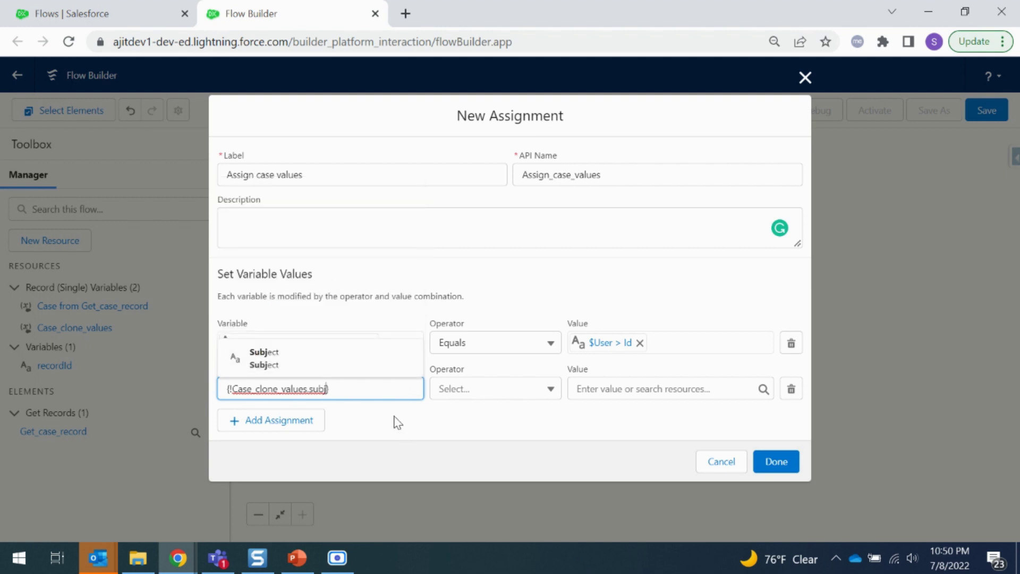
click(394, 370)
click(628, 392)
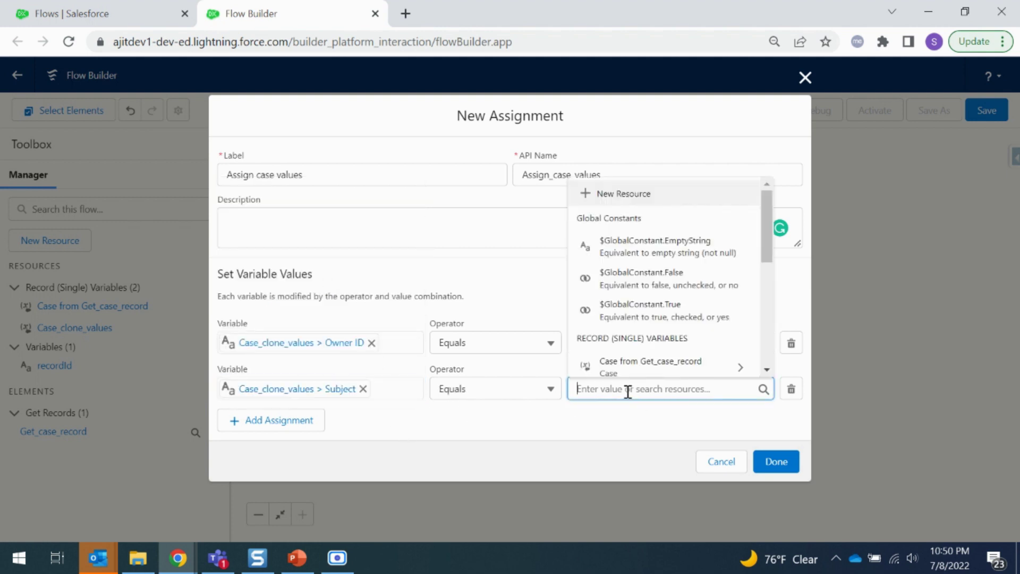
scroll(679, 348, down, 1)
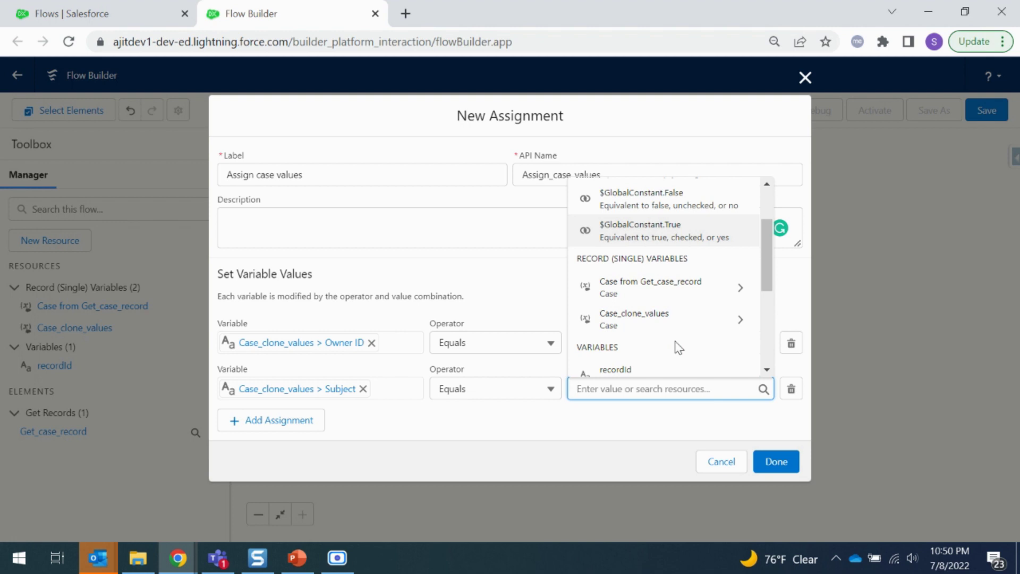
click(646, 294)
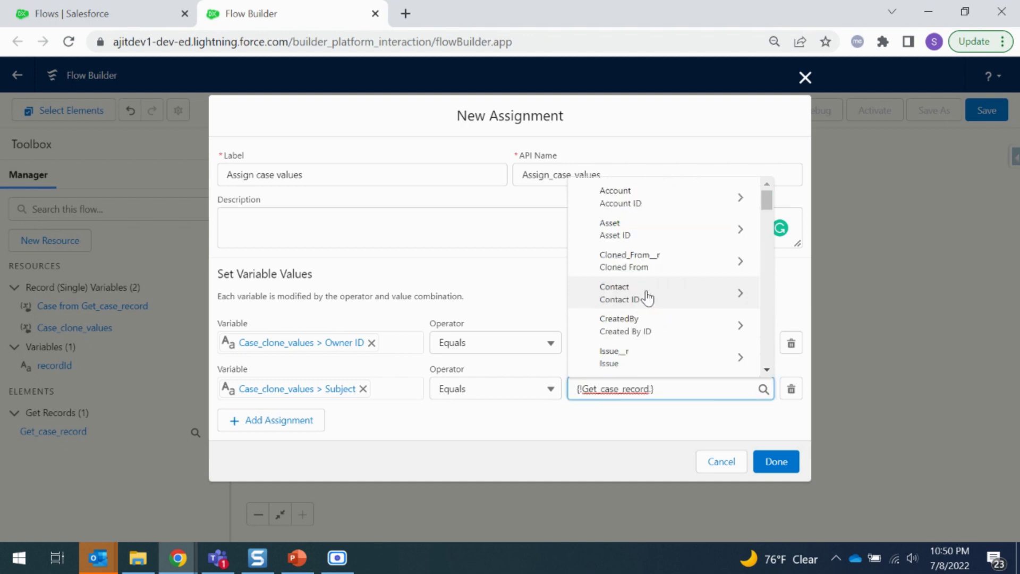
text(sub)
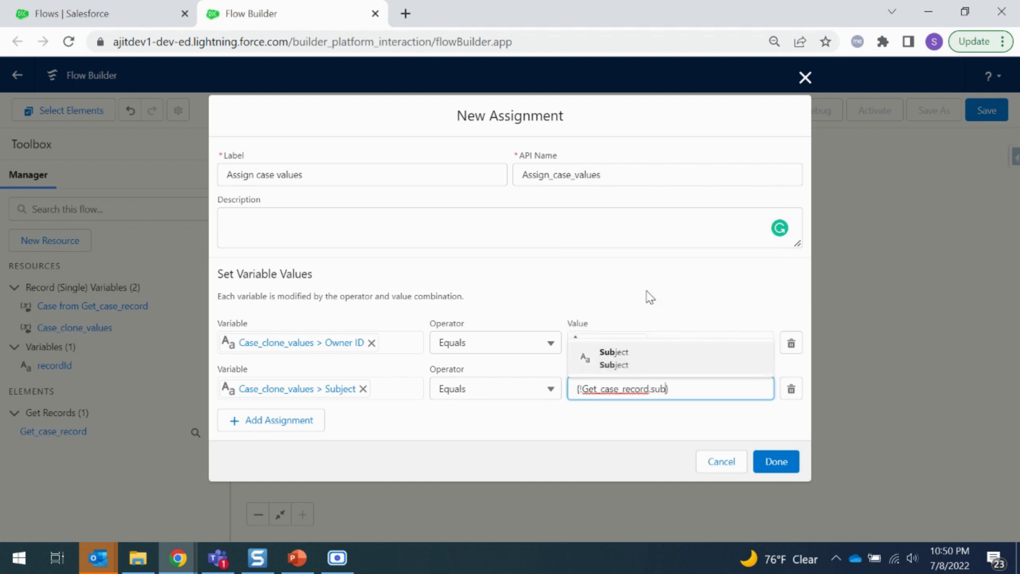
click(663, 364)
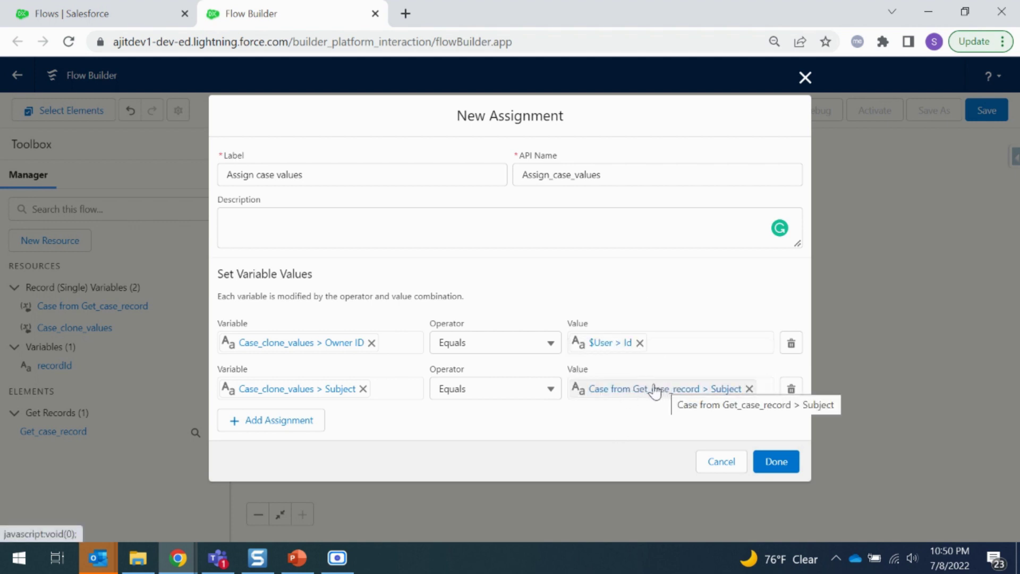
click(776, 461)
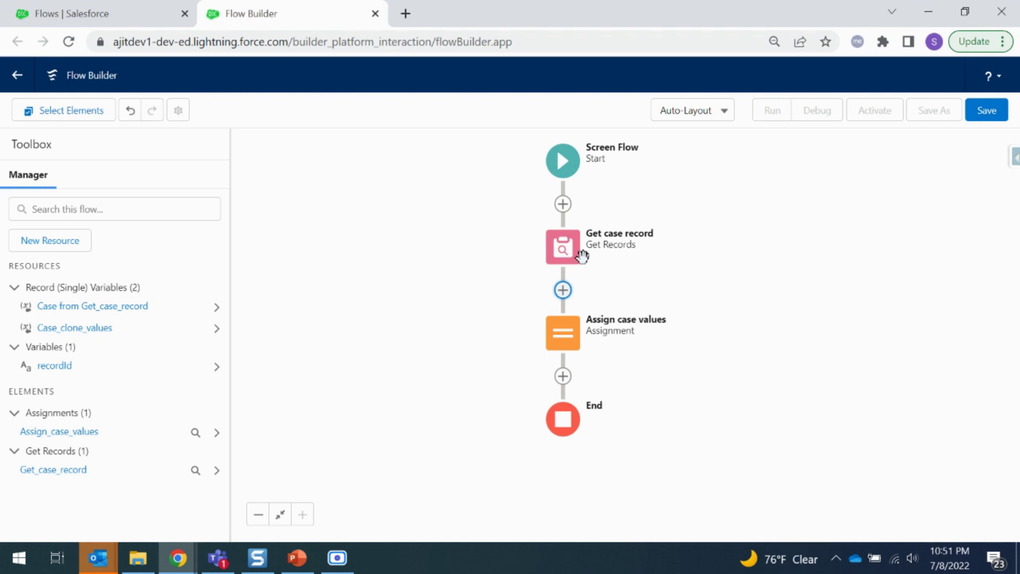
Reopen the Assign case values element for editing and add an assignment setting Case_clone_values > Status to New.
click(573, 334)
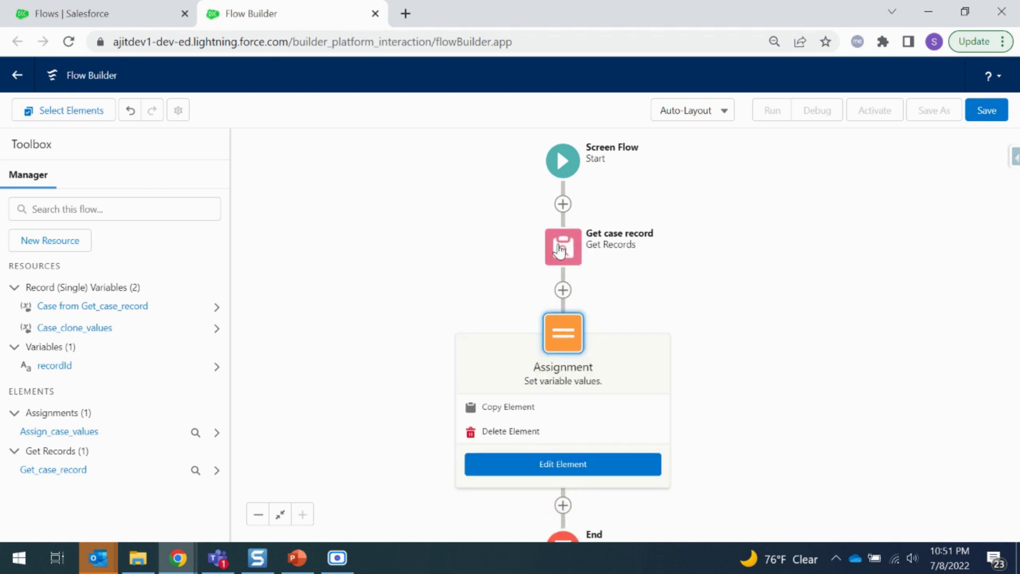
click(566, 458)
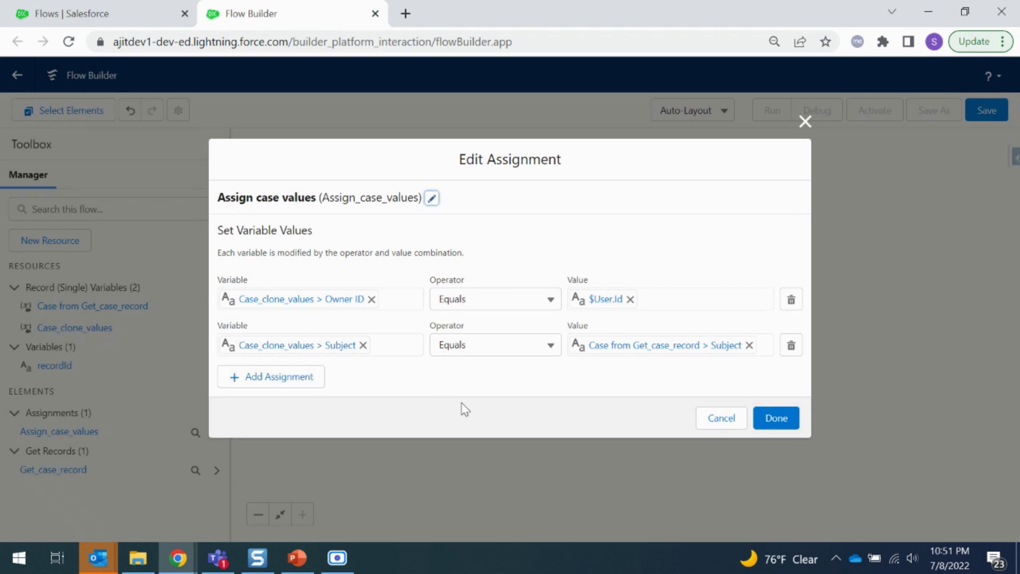
click(277, 390)
click(309, 367)
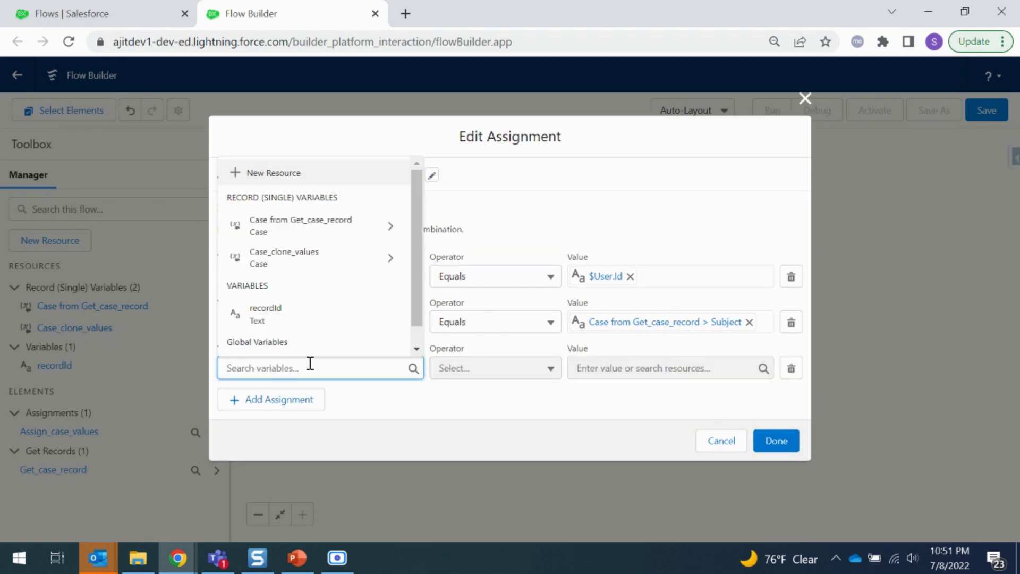
click(307, 260)
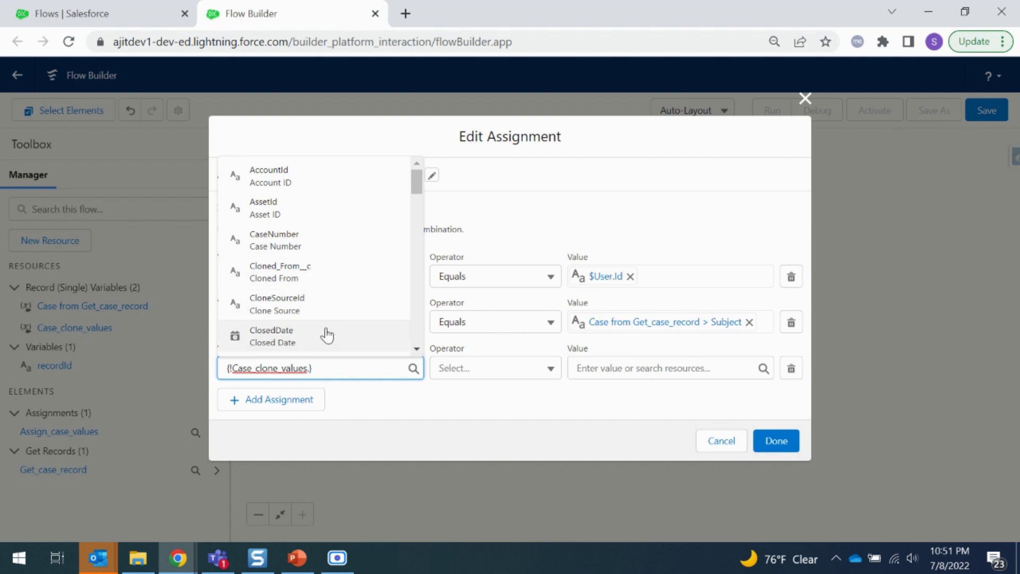
text(.sta)
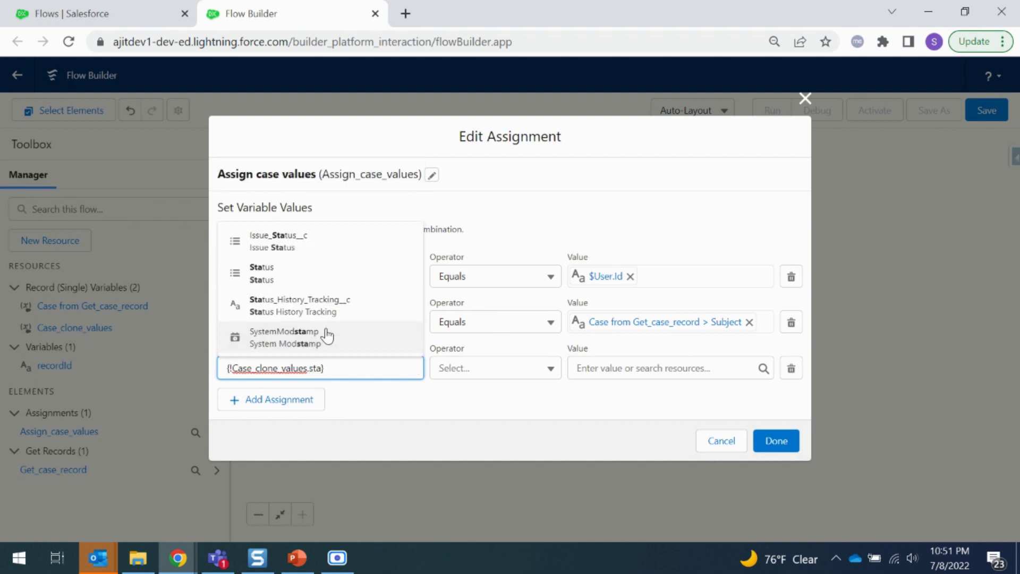
click(298, 271)
click(609, 366)
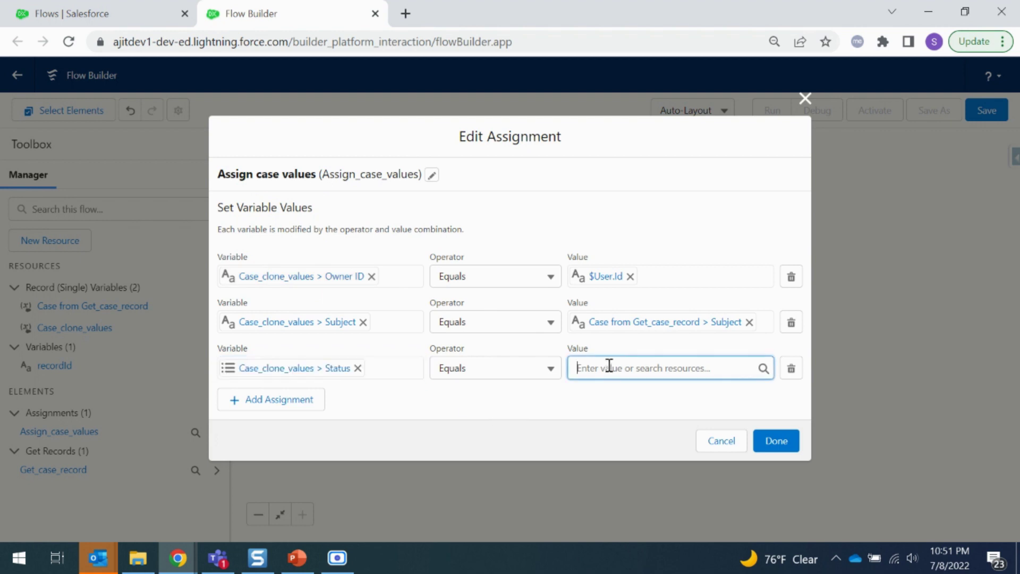
click(635, 227)
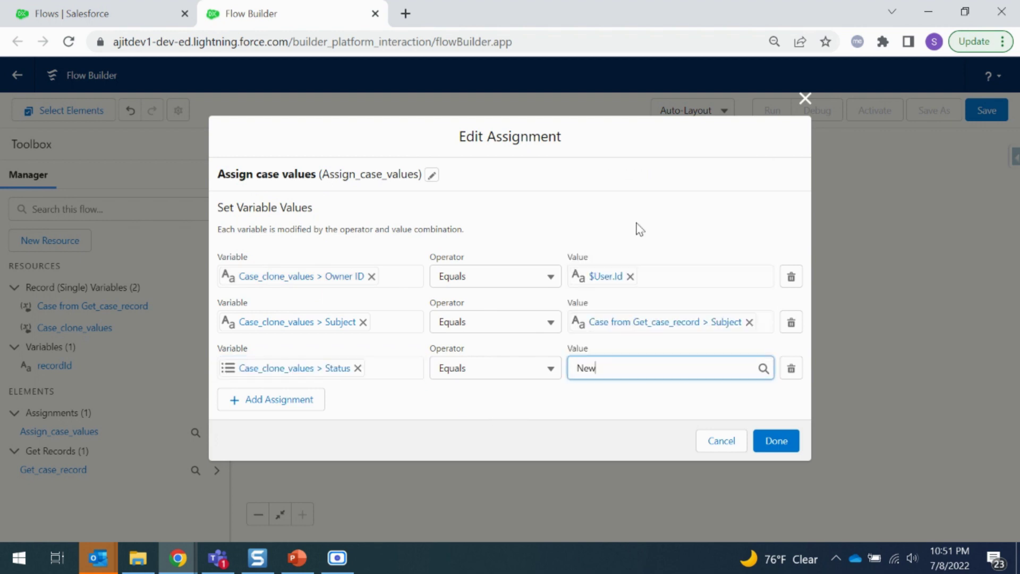
click(550, 399)
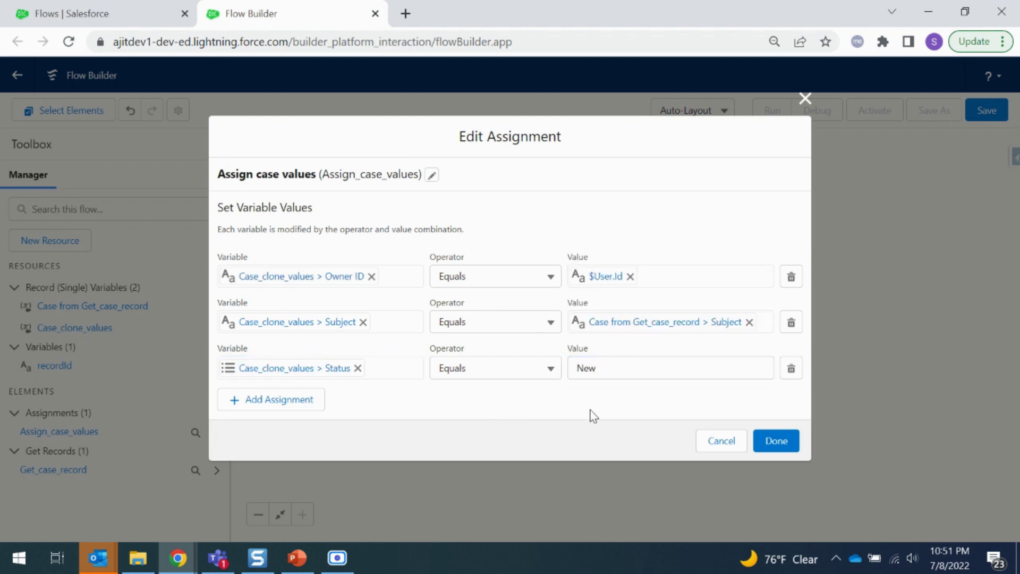
Add an assignment row with the Cloned From field of Case from Get_case_record as its variable.
click(282, 408)
click(273, 391)
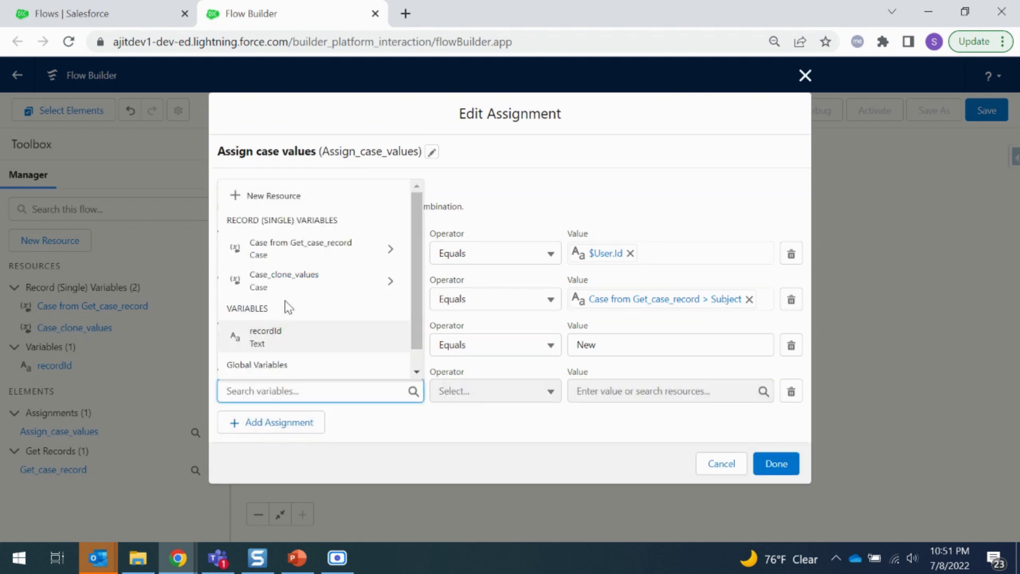
click(297, 260)
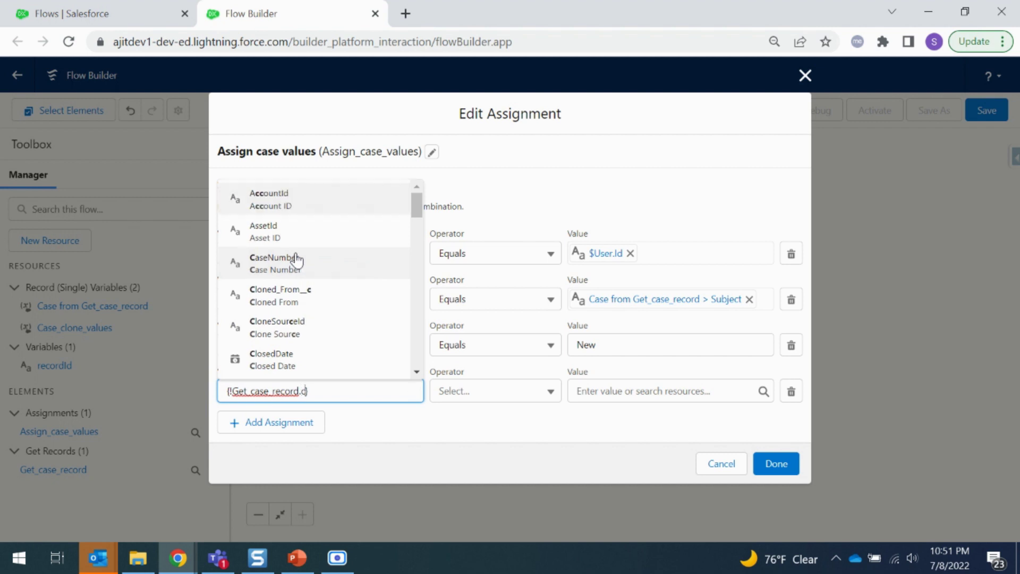
text(clo)
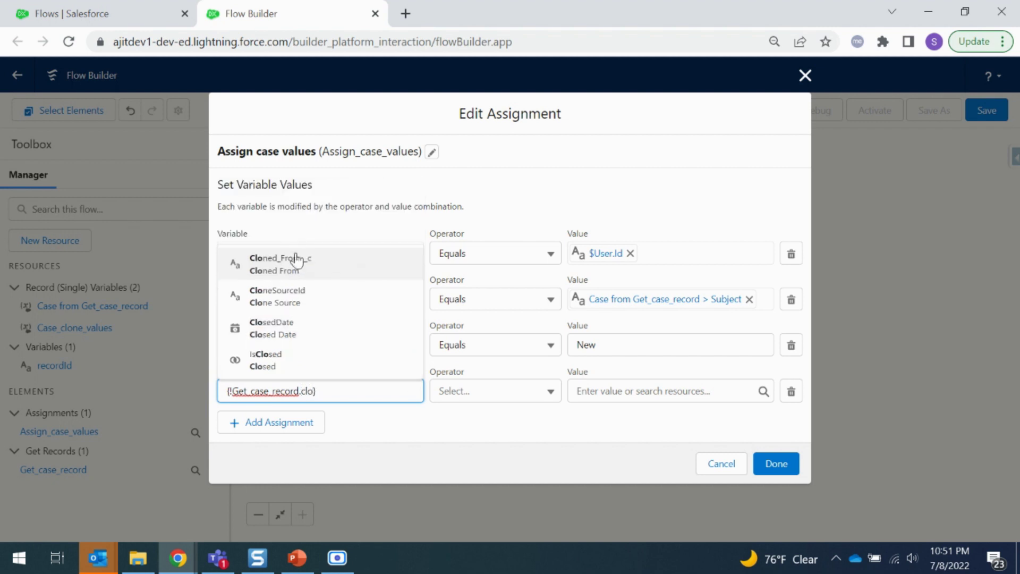
click(329, 277)
click(439, 435)
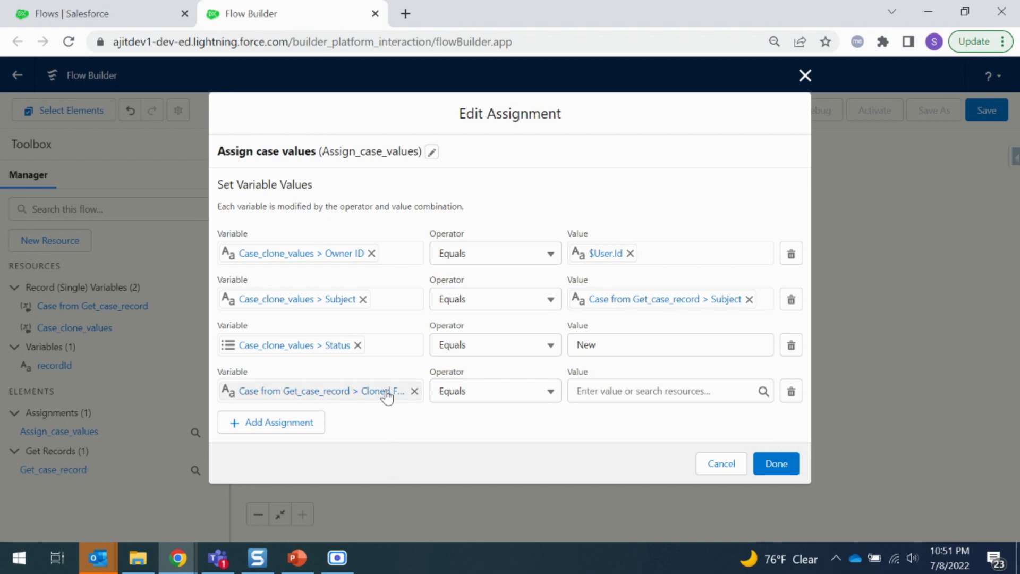
Set the value of the Cloned From assignment to the Account ID of Case from Get_case_record.
click(623, 392)
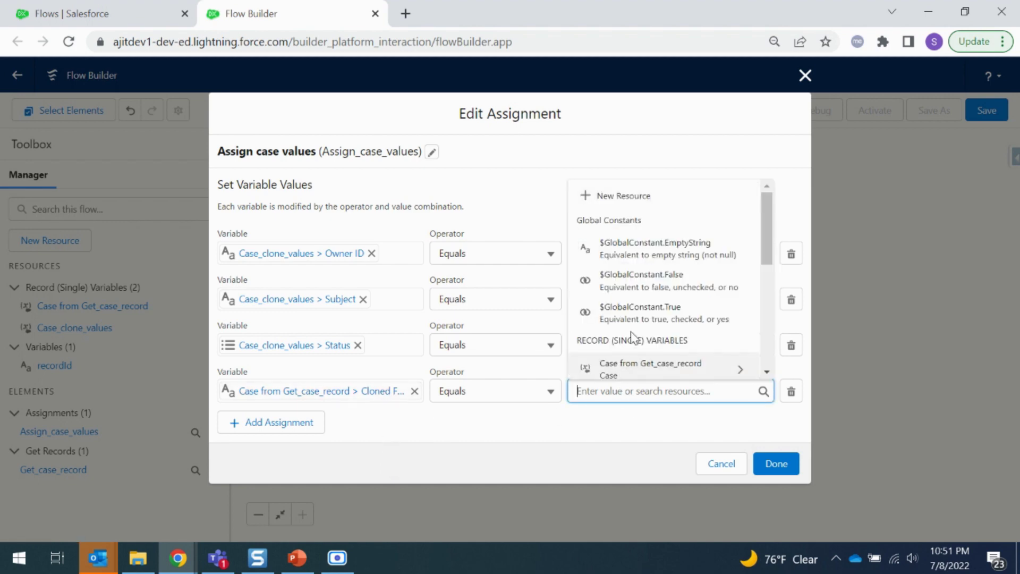
scroll(642, 346, down, 2)
scroll(640, 346, up, 1)
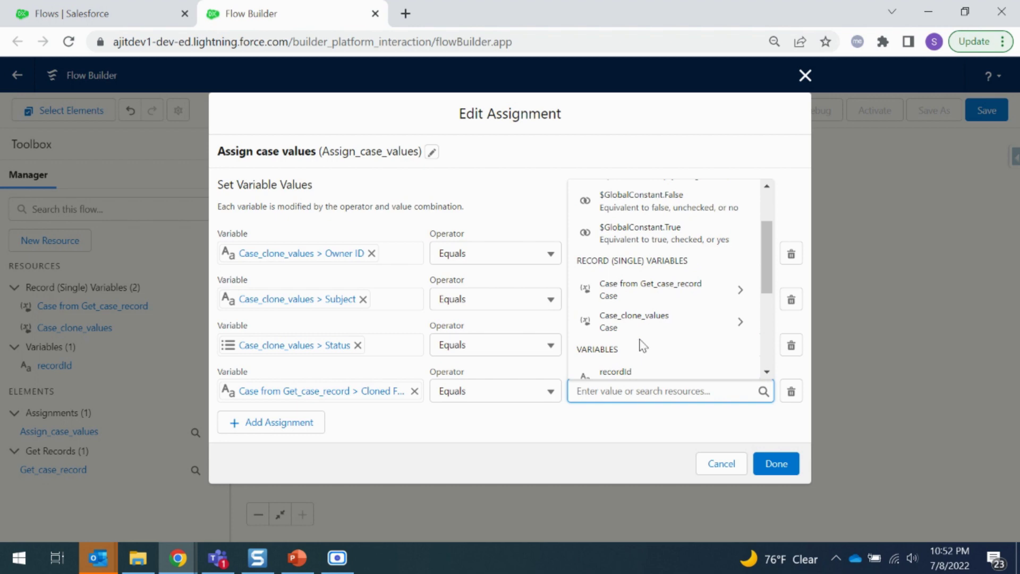
click(649, 292)
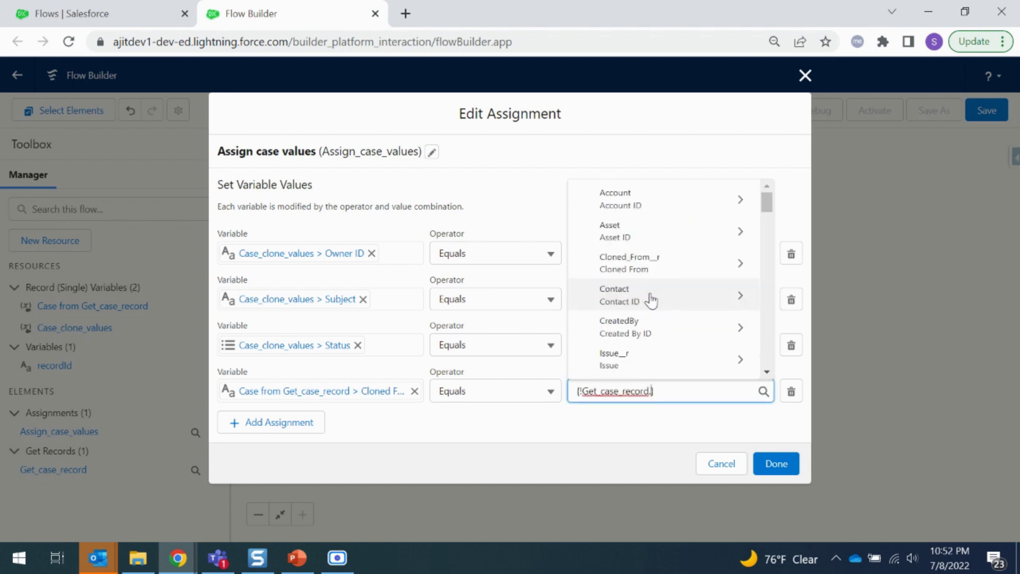
text(id)
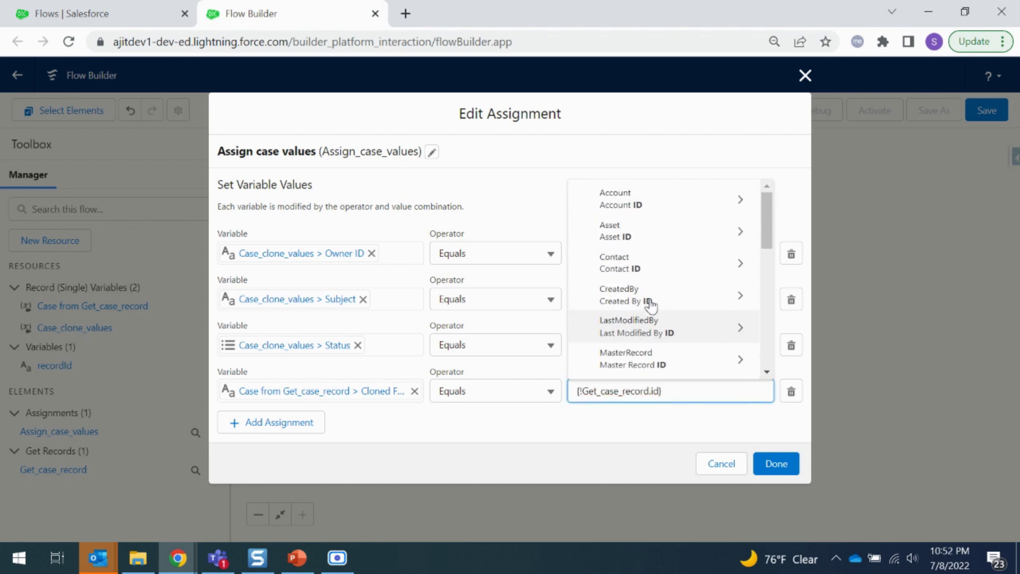
scroll(649, 303, down, 3)
scroll(643, 335, down, 2)
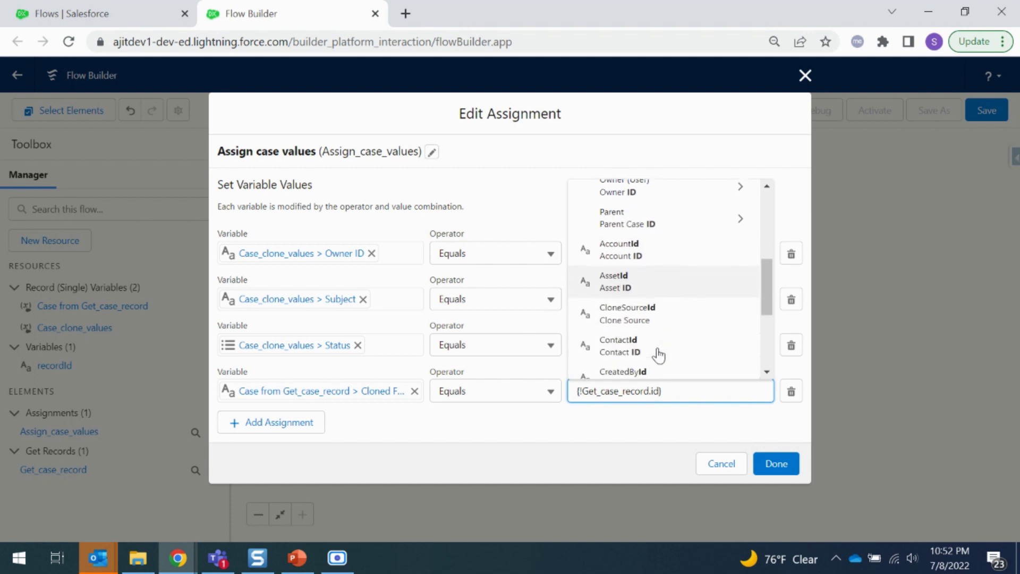
click(645, 261)
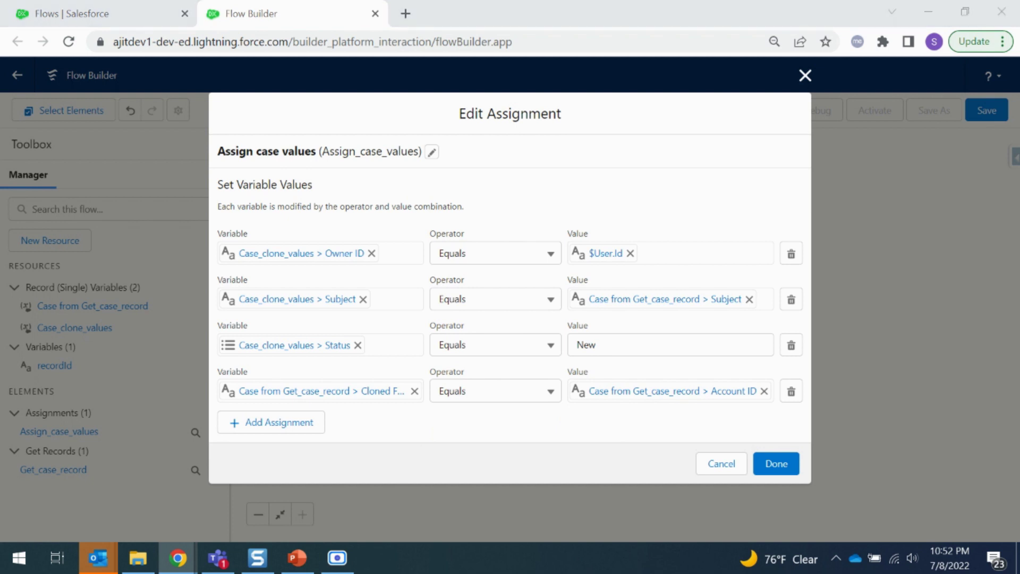
Add an assignment setting Case_clone_values > Account ID to the Account ID of Case from Get_case_record.
click(290, 425)
scroll(303, 425, down, 1)
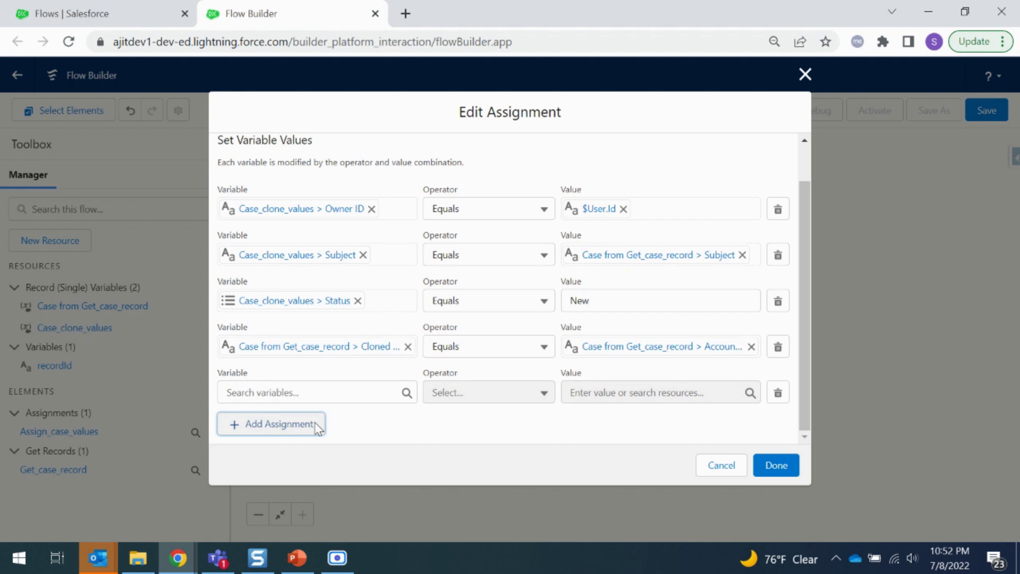
click(299, 391)
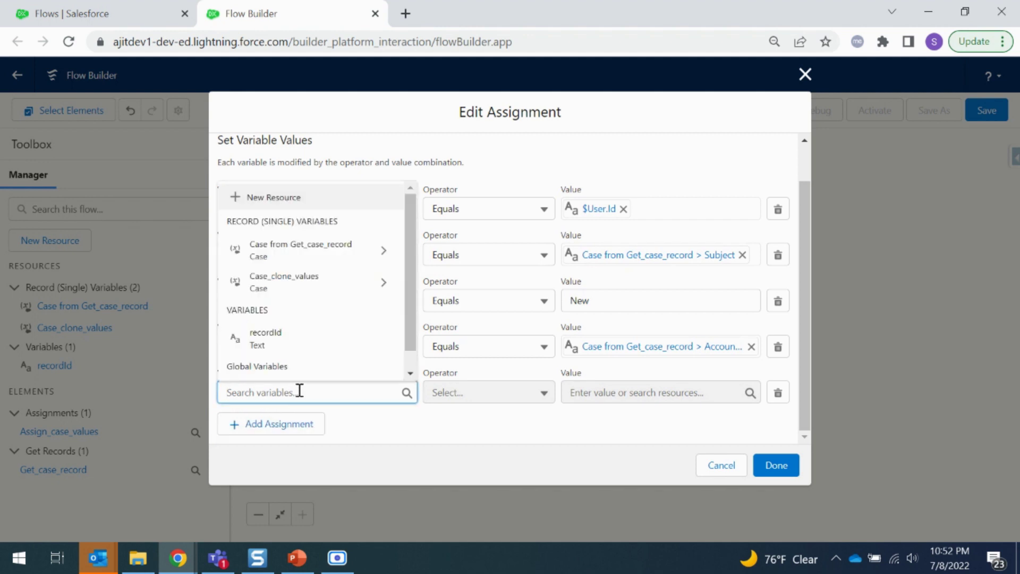
click(301, 283)
text(acc)
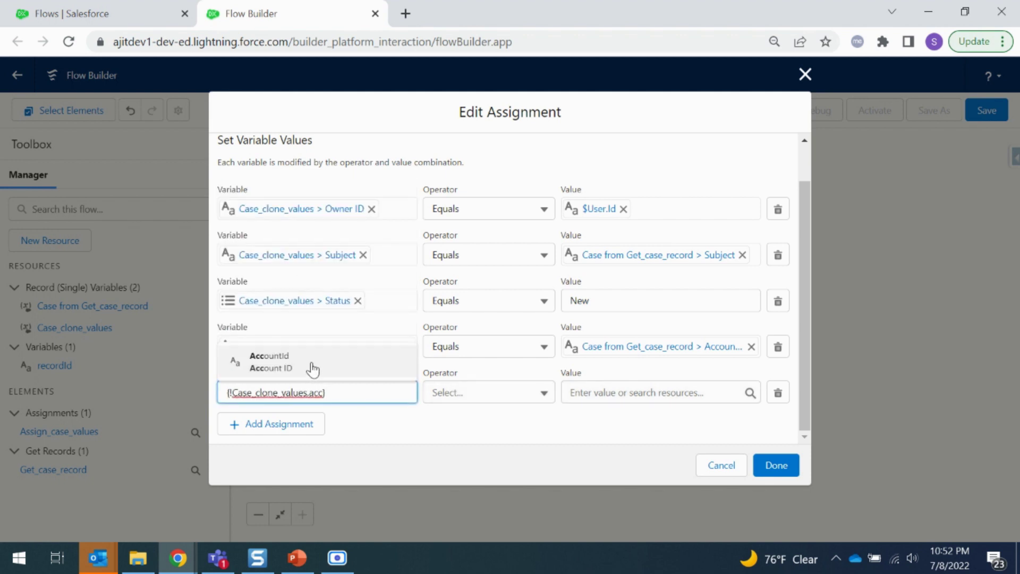
click(314, 366)
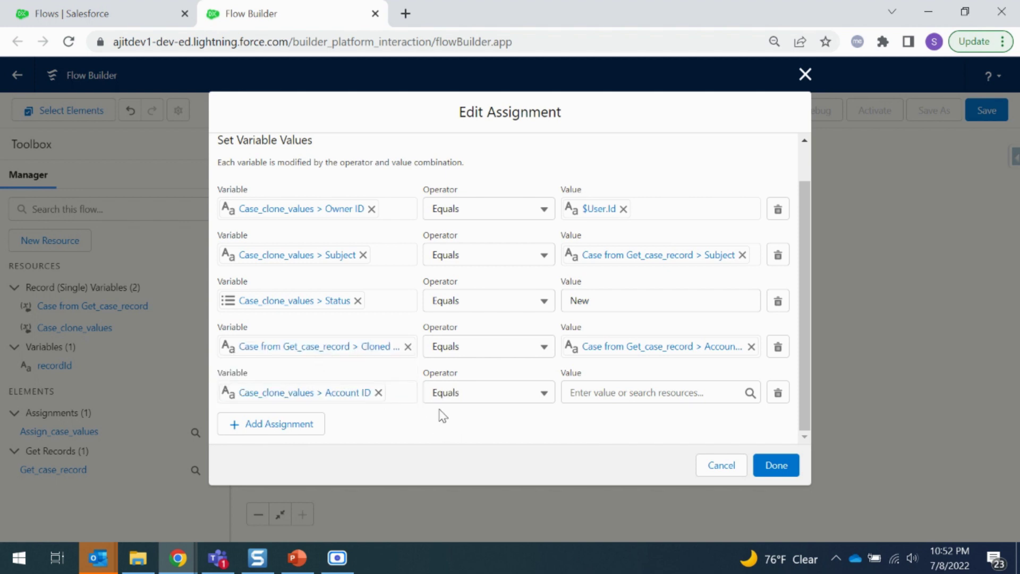
click(616, 394)
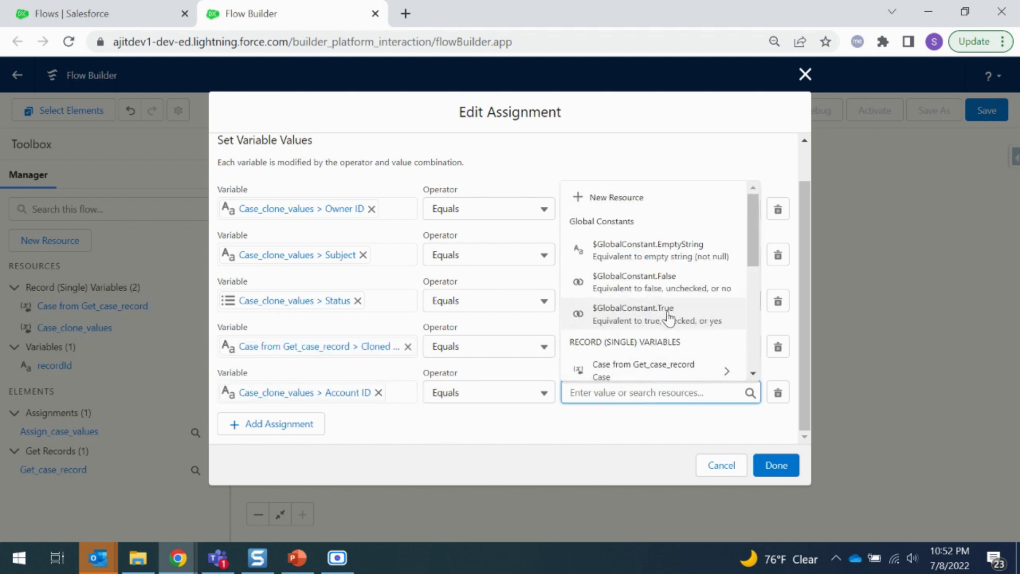
scroll(668, 317, down, 2)
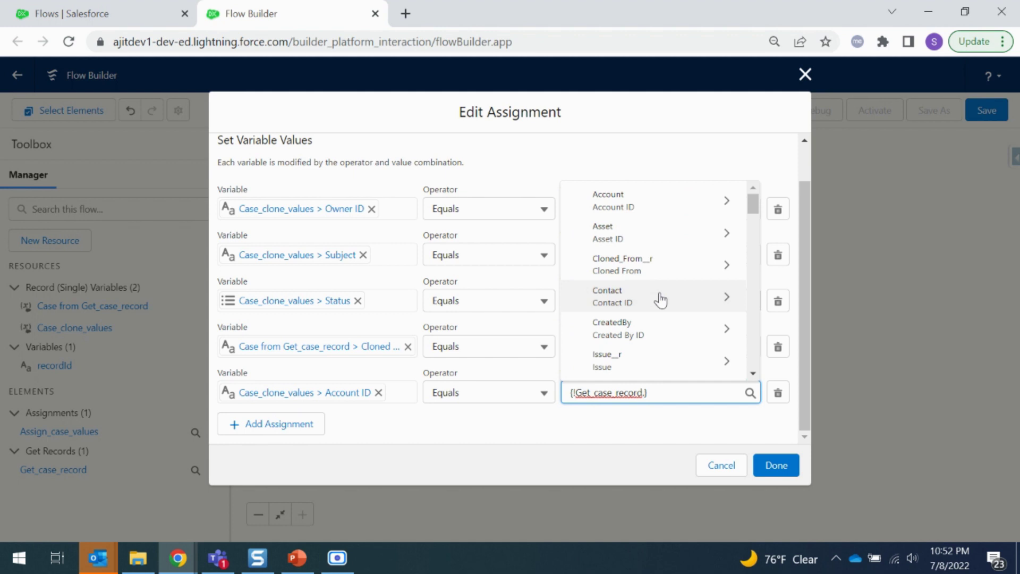
text(.acc)
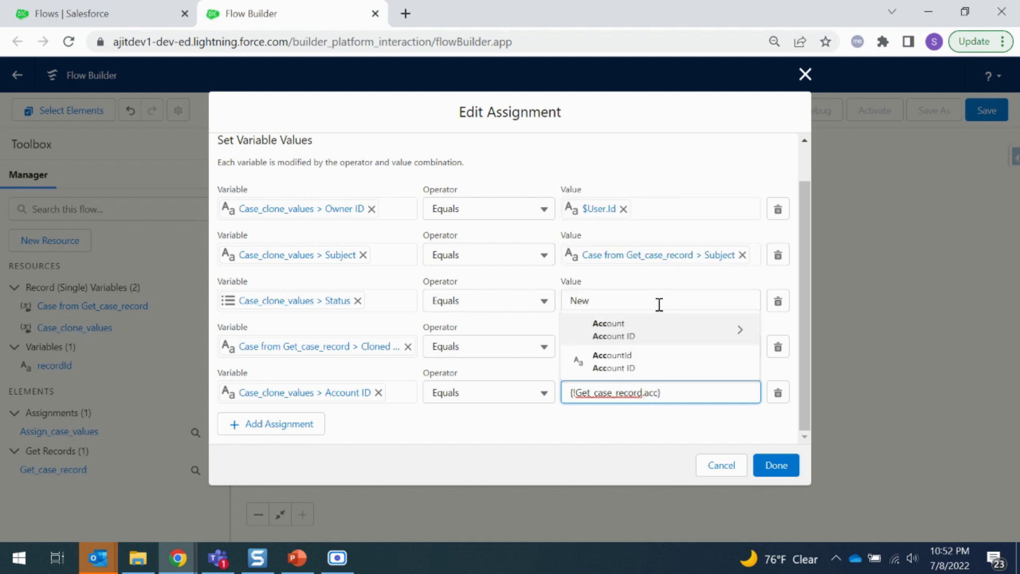
click(656, 372)
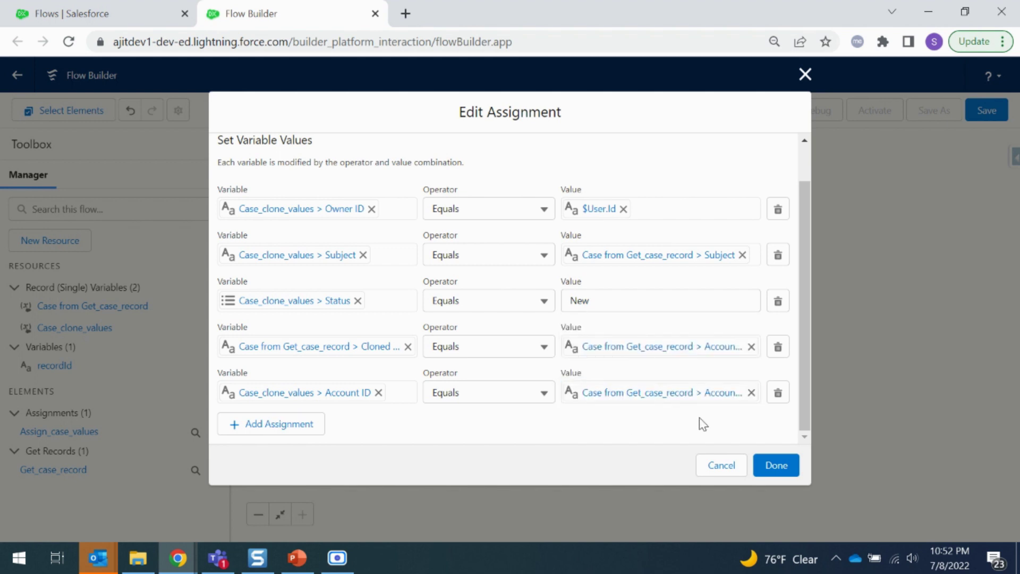
Add an assignment setting Case_clone_values > Contact ID to the Contact ID of Case from Get_case_record.
click(303, 425)
scroll(305, 428, down, 1)
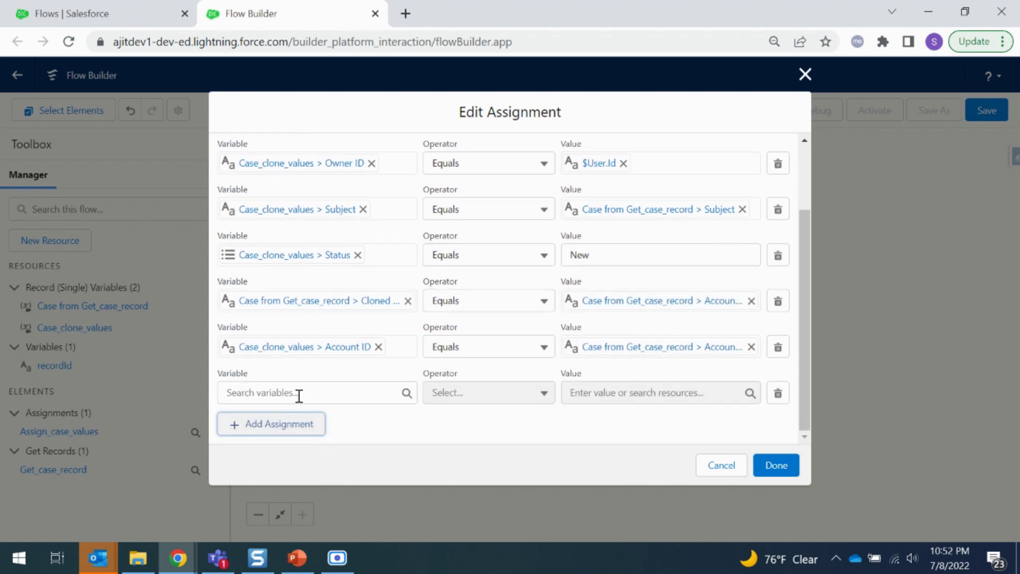
click(299, 392)
click(309, 287)
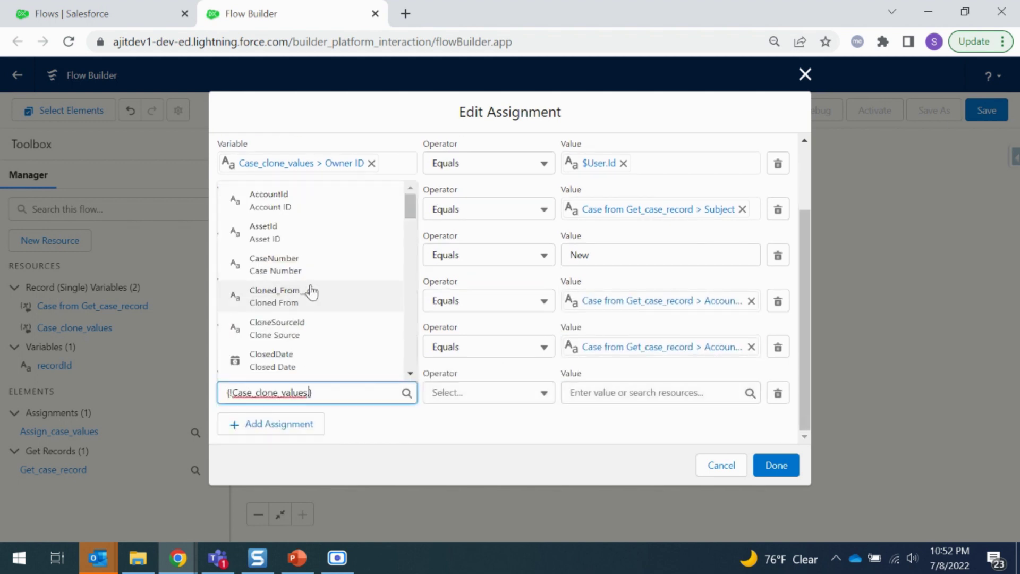
text(con)
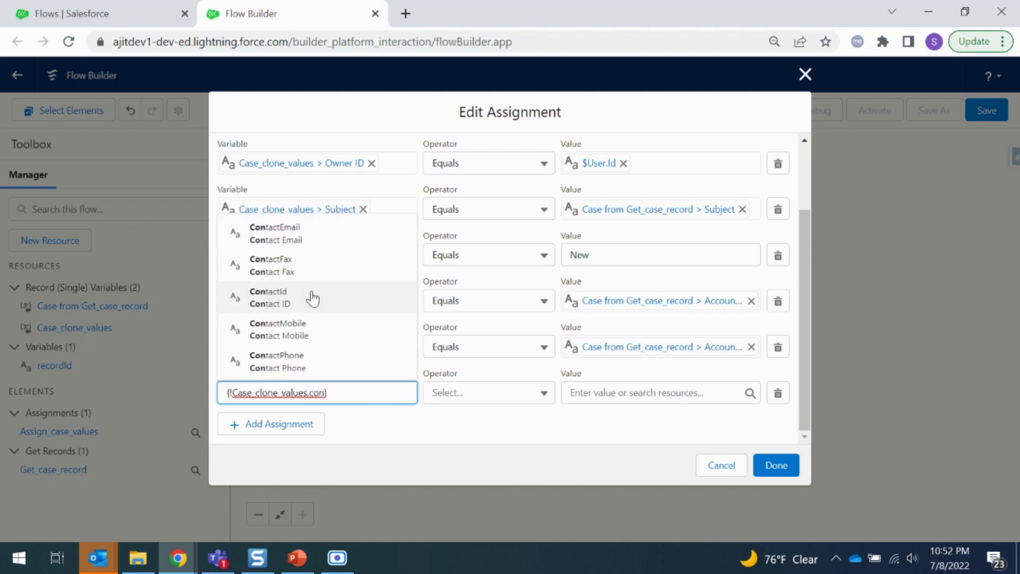
click(313, 299)
click(605, 393)
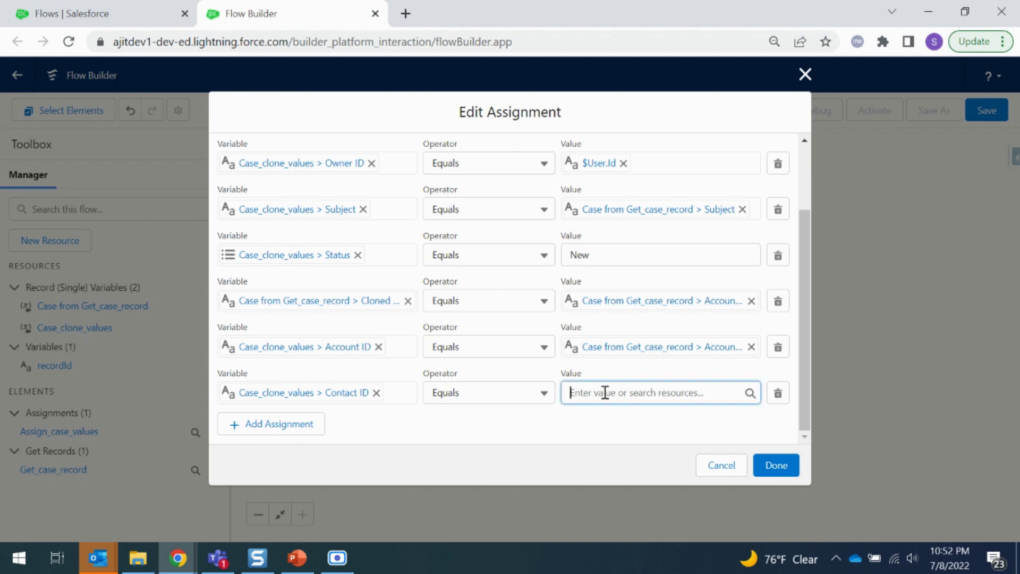
scroll(664, 329, down, 2)
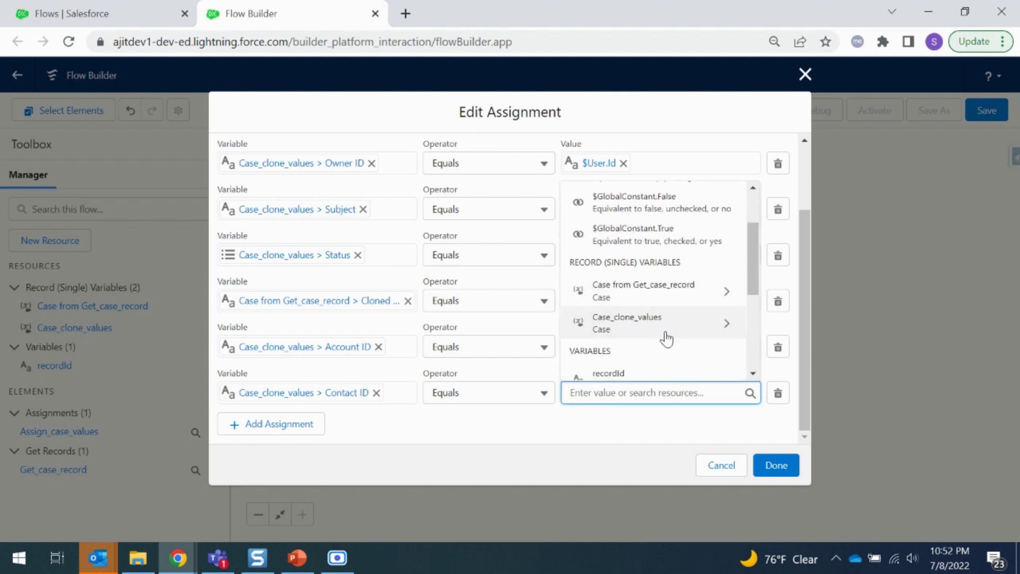
click(645, 294)
text(cont)
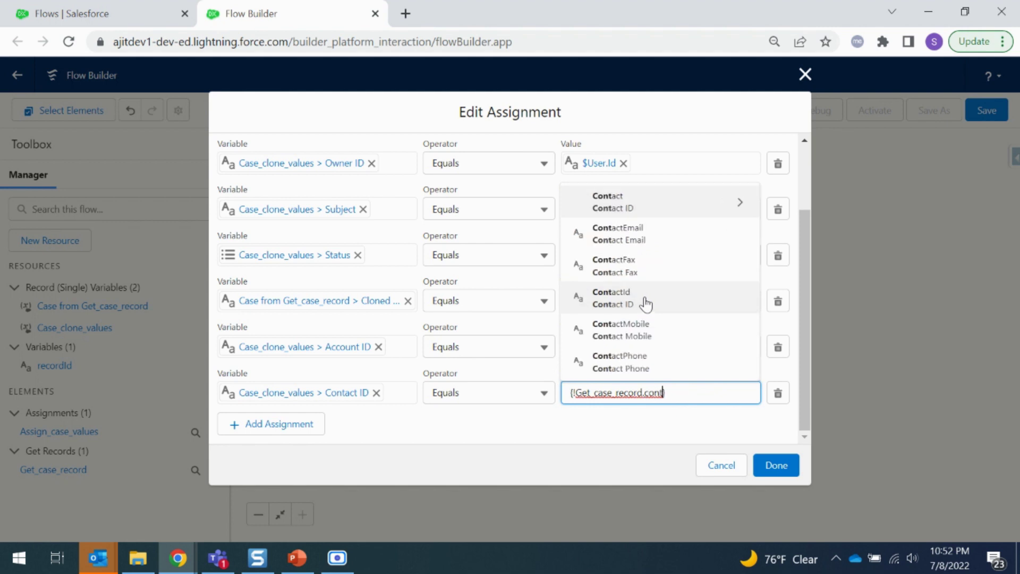
click(646, 304)
click(640, 416)
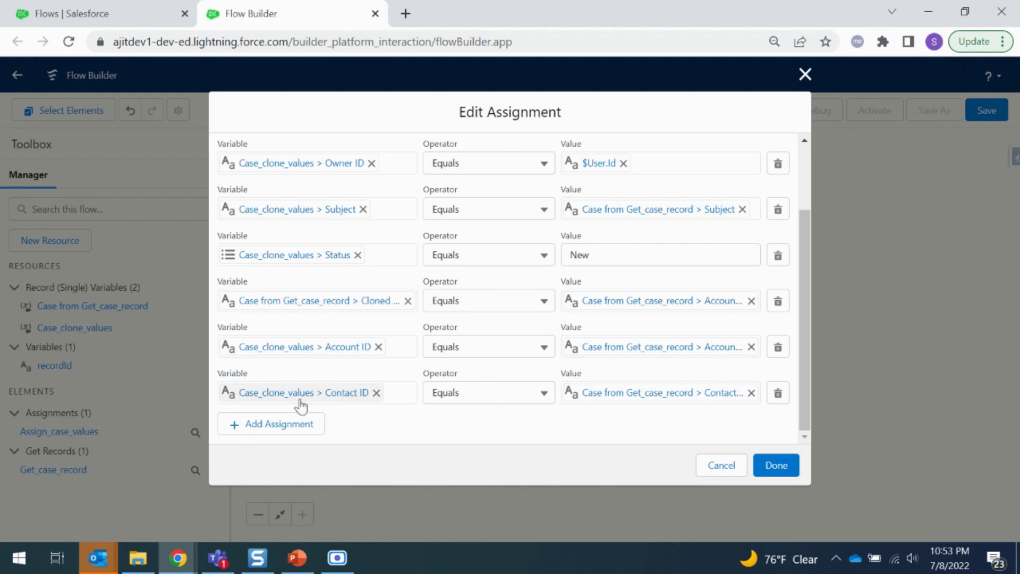
Add an assignment setting Case_clone_values > Case Type to the Case Type of Case from Get_case_record.
click(296, 426)
scroll(307, 430, down, 1)
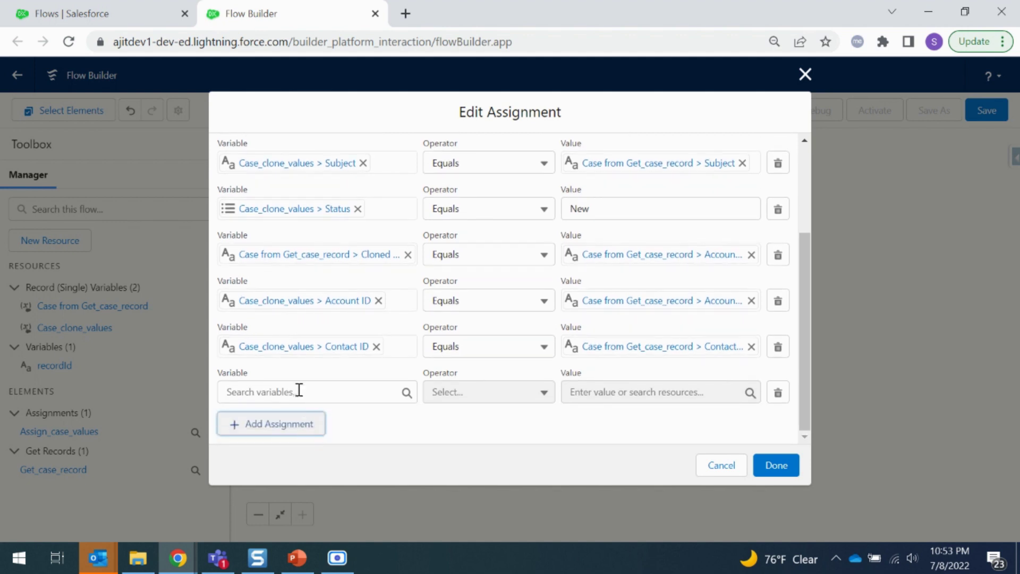
click(299, 392)
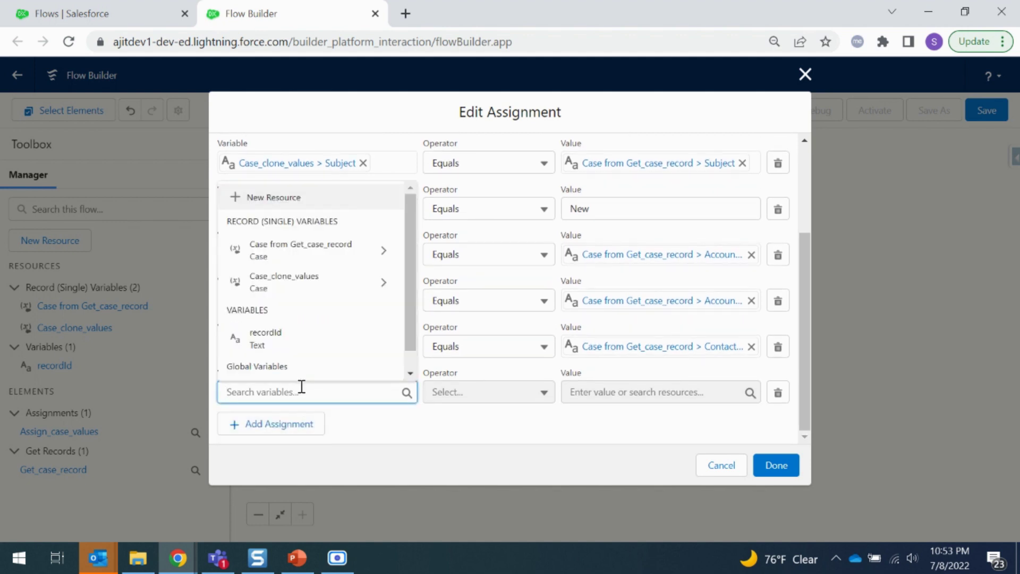
click(321, 287)
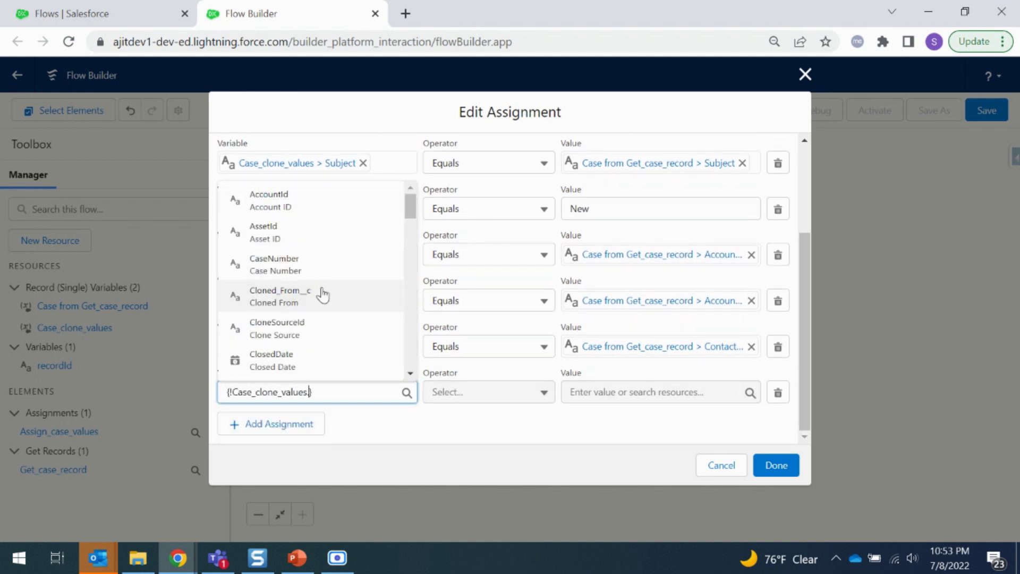
text(.type)
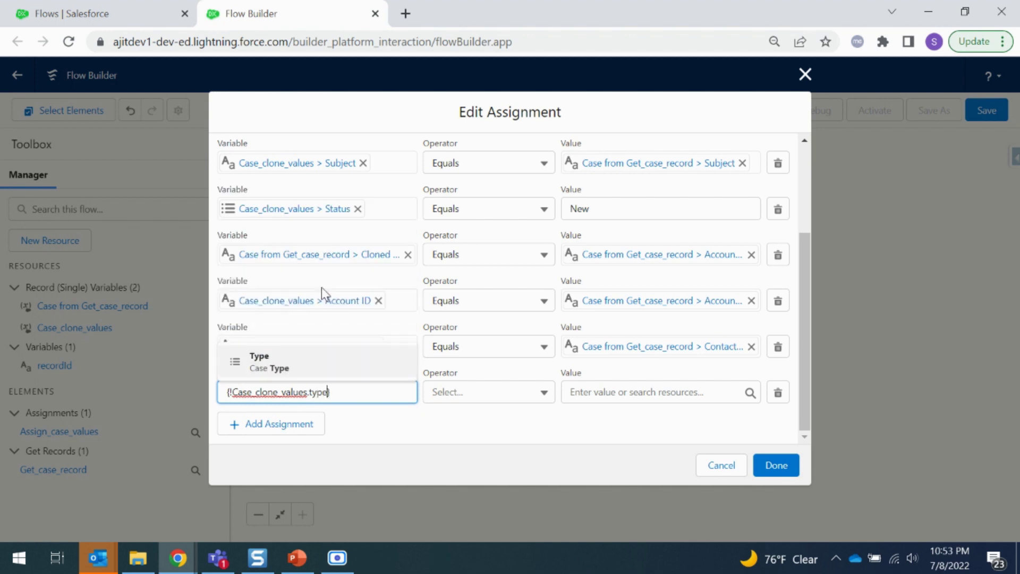
click(333, 363)
click(625, 393)
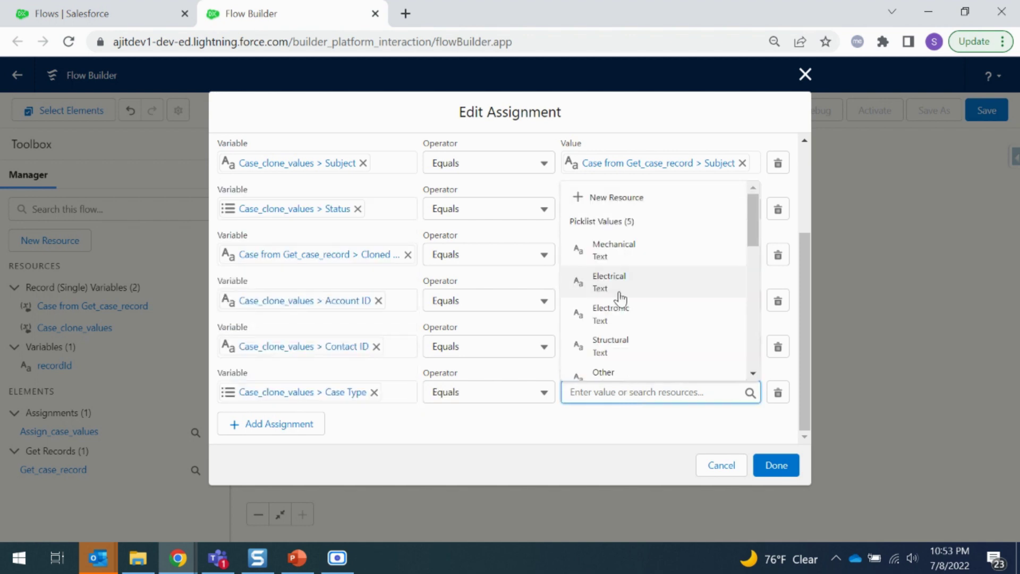
scroll(649, 313, down, 4)
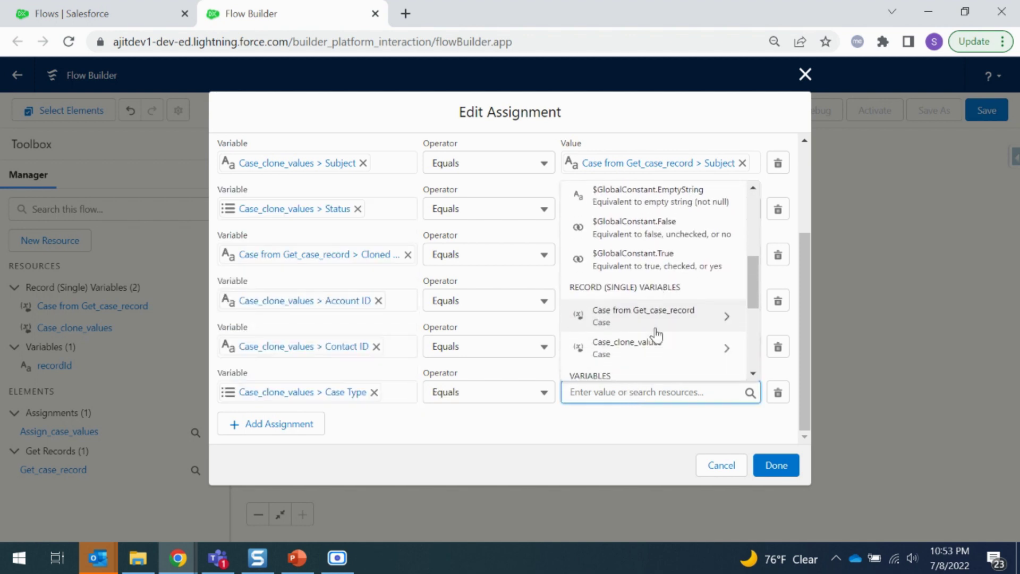
click(652, 321)
text(typ)
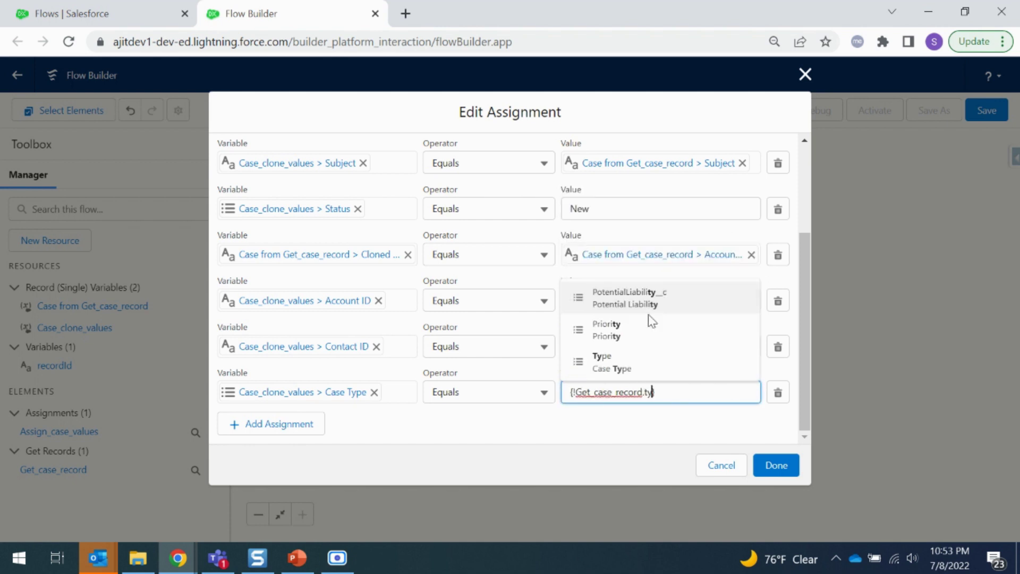
click(642, 367)
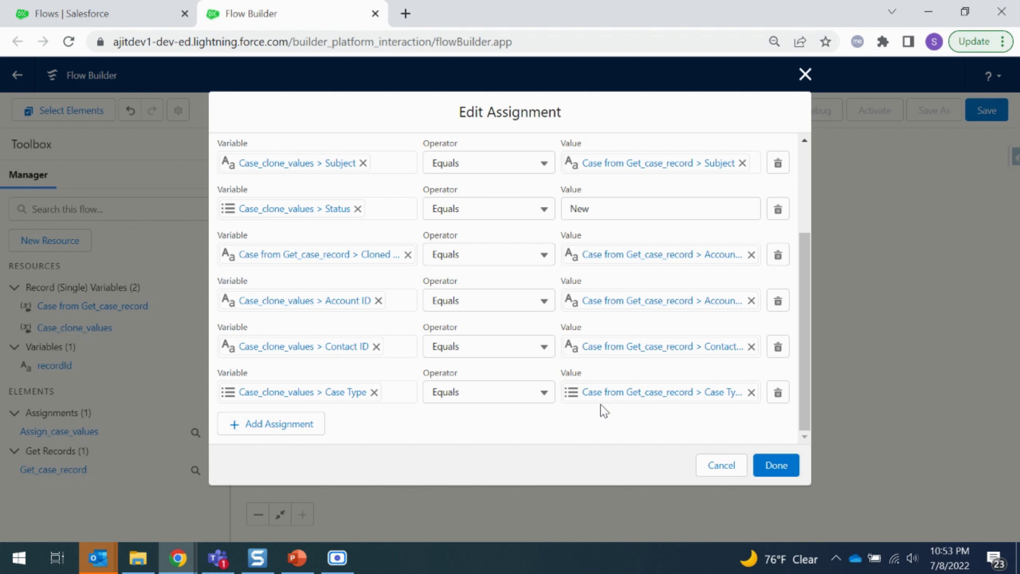
Review the variable assignments and finish editing the Assign case values element.
scroll(600, 404, up, 3)
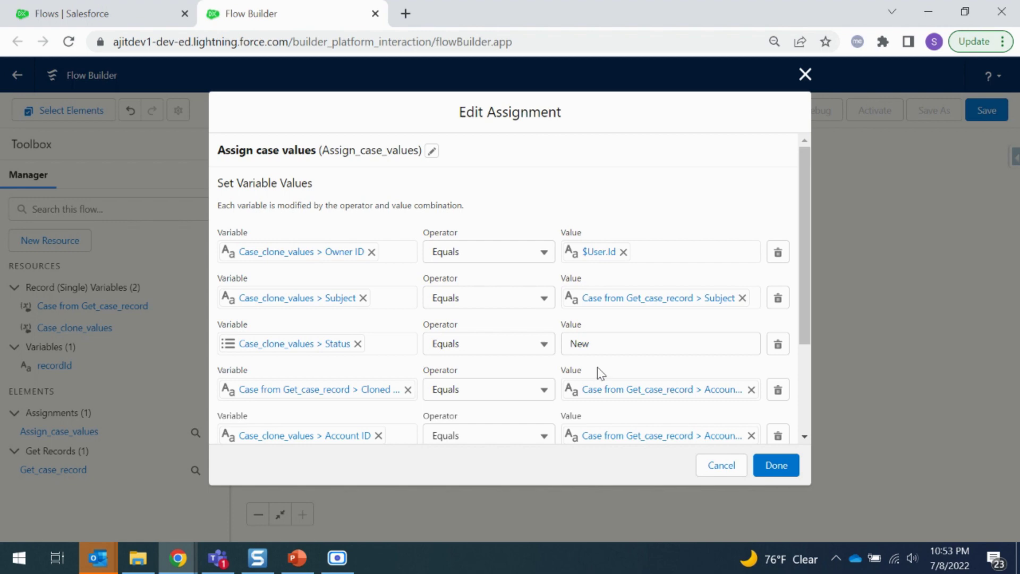
scroll(603, 375, down, 5)
click(771, 468)
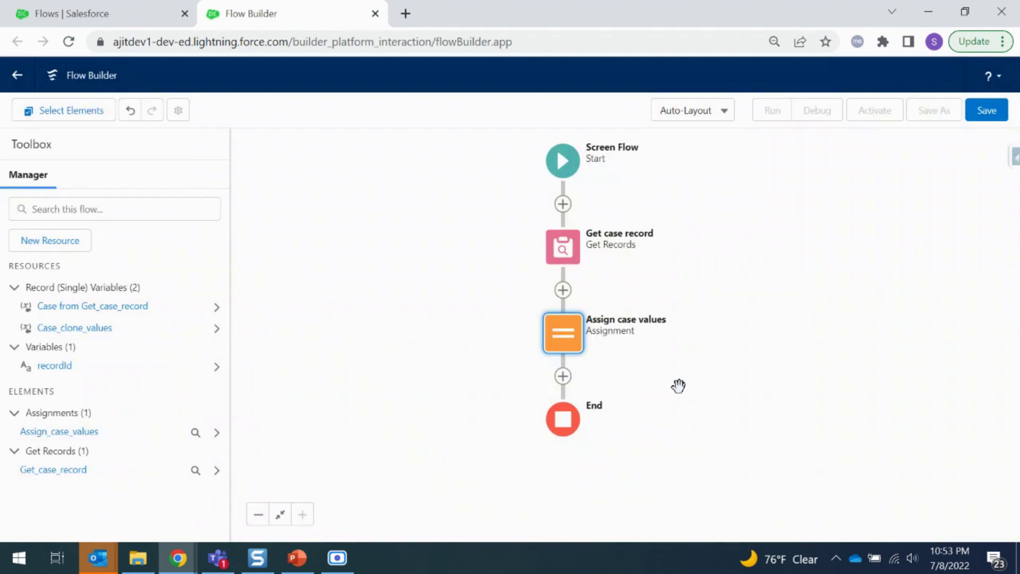
Add a Create Records element labelled "Create cloned case" after the Assign case values element.
click(563, 375)
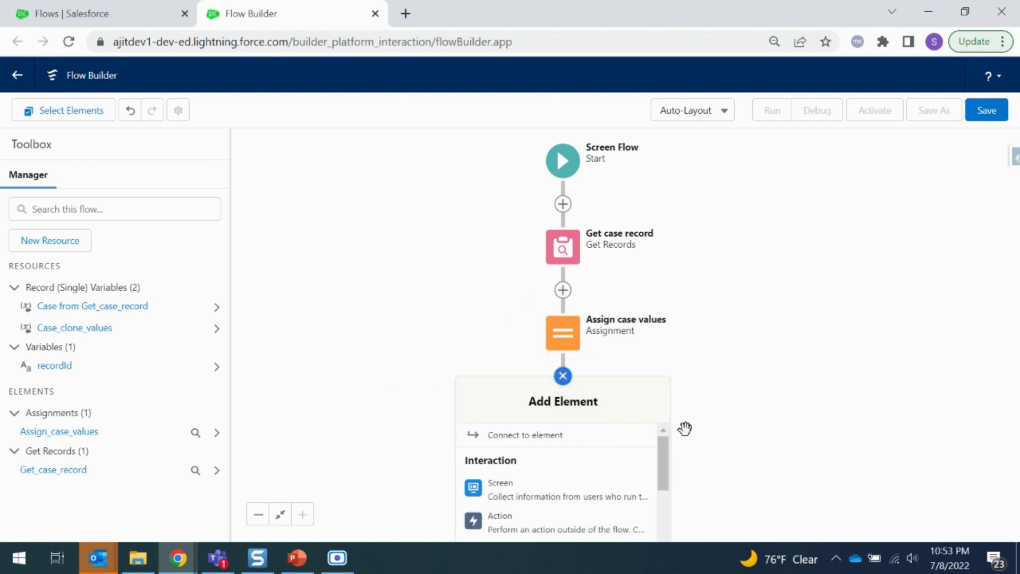
scroll(605, 476, down, 3)
scroll(604, 496, down, 5)
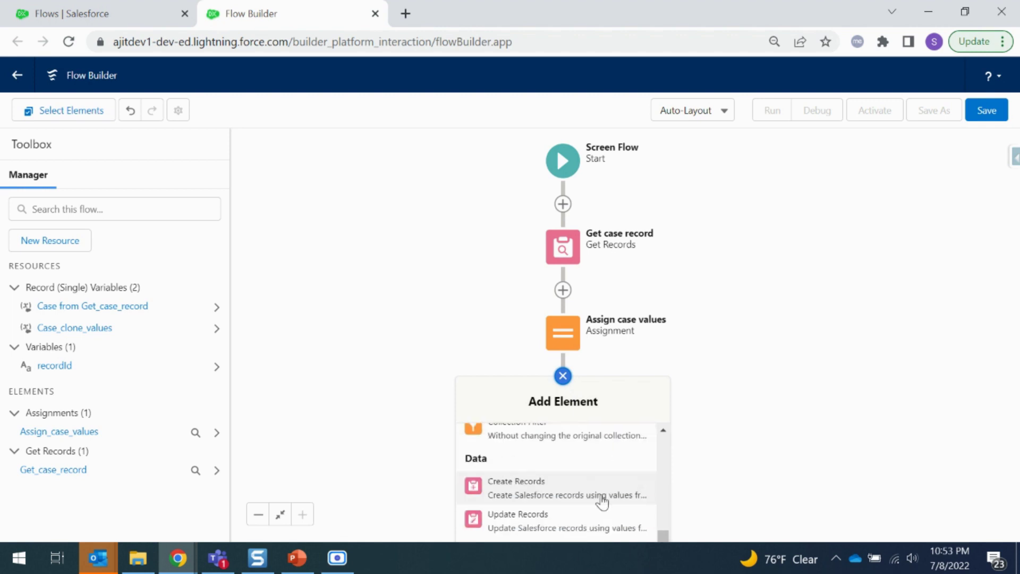
click(567, 491)
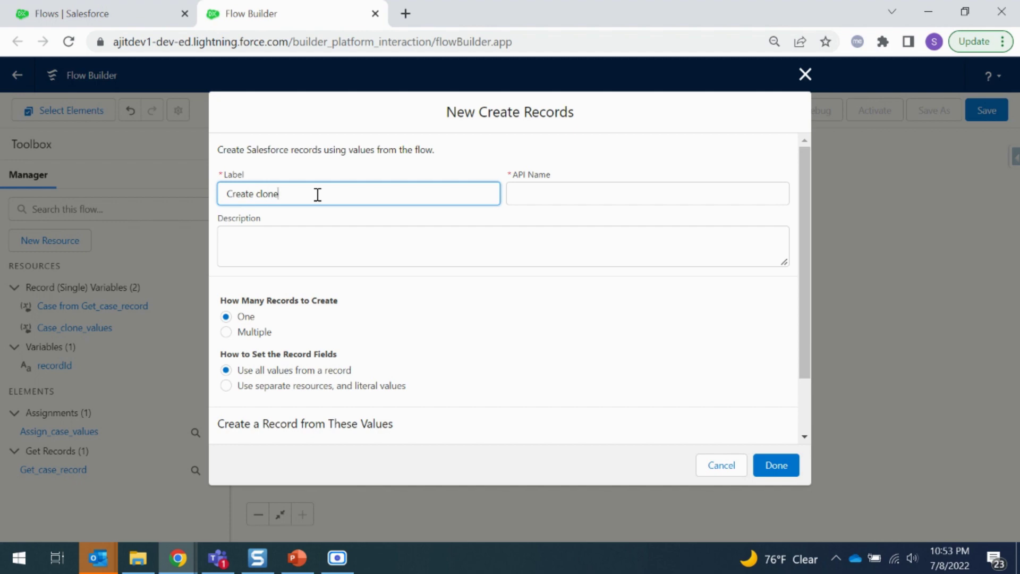
text(Create cloned case)
click(313, 237)
click(446, 337)
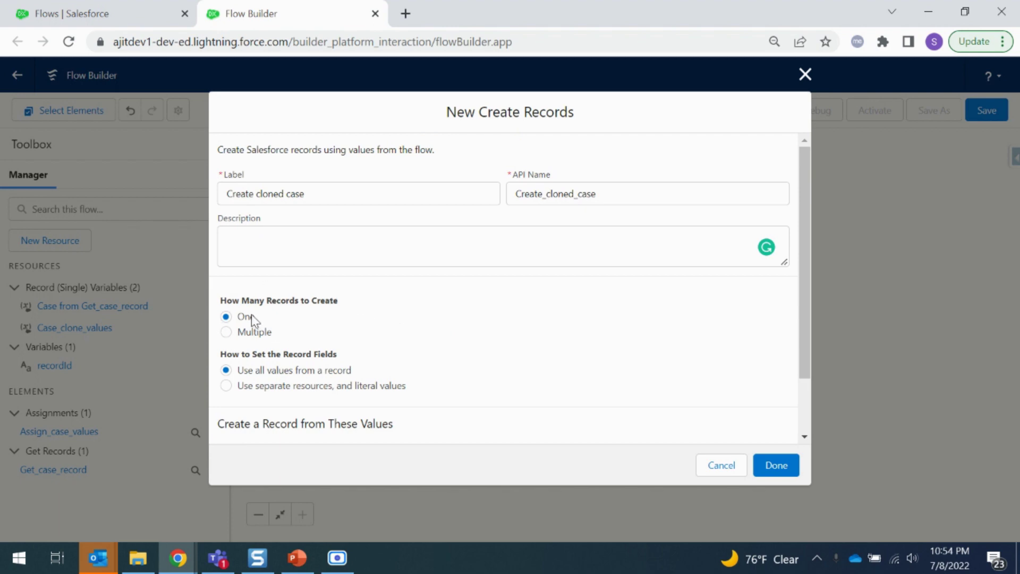
Use Case_clone_values as the source record for the Create cloned case element and finish the element.
scroll(388, 374, down, 2)
scroll(385, 372, up, 2)
scroll(328, 358, down, 2)
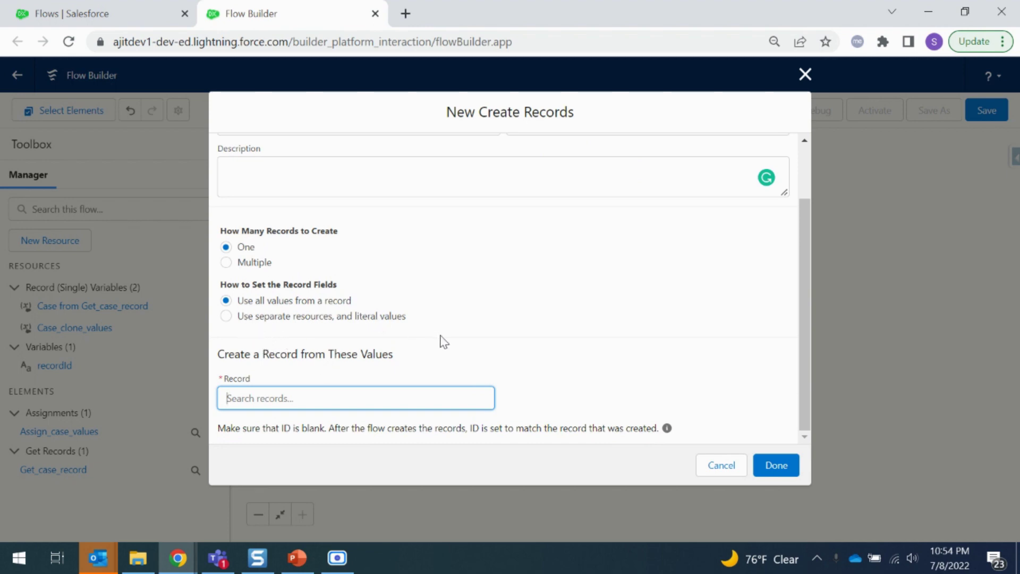
click(291, 399)
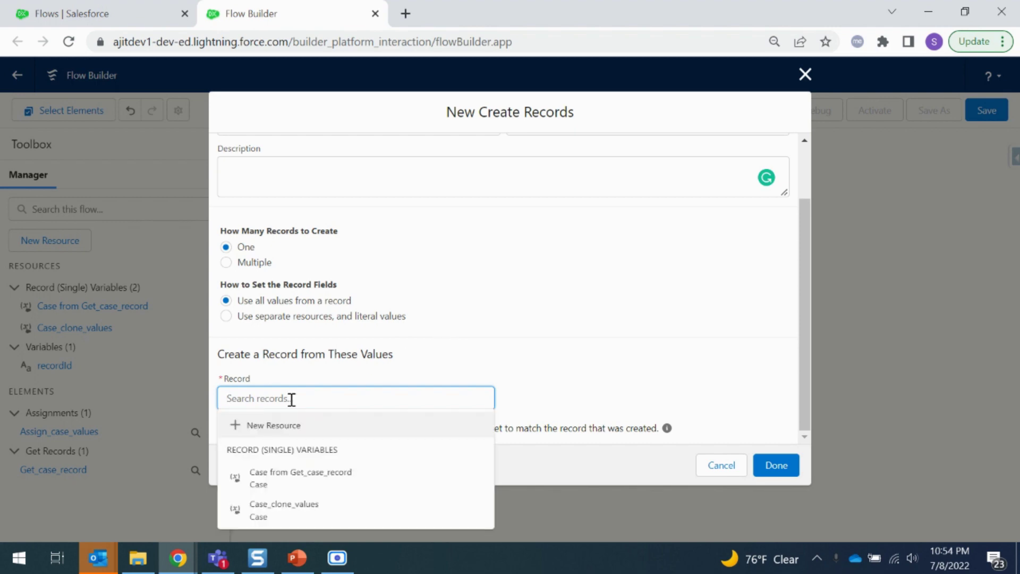
click(300, 517)
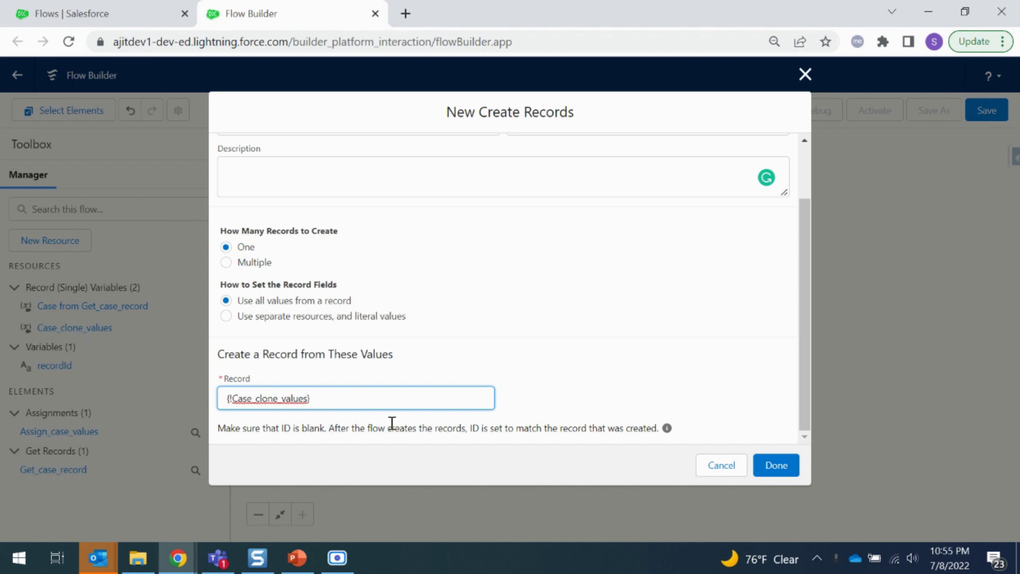
click(693, 371)
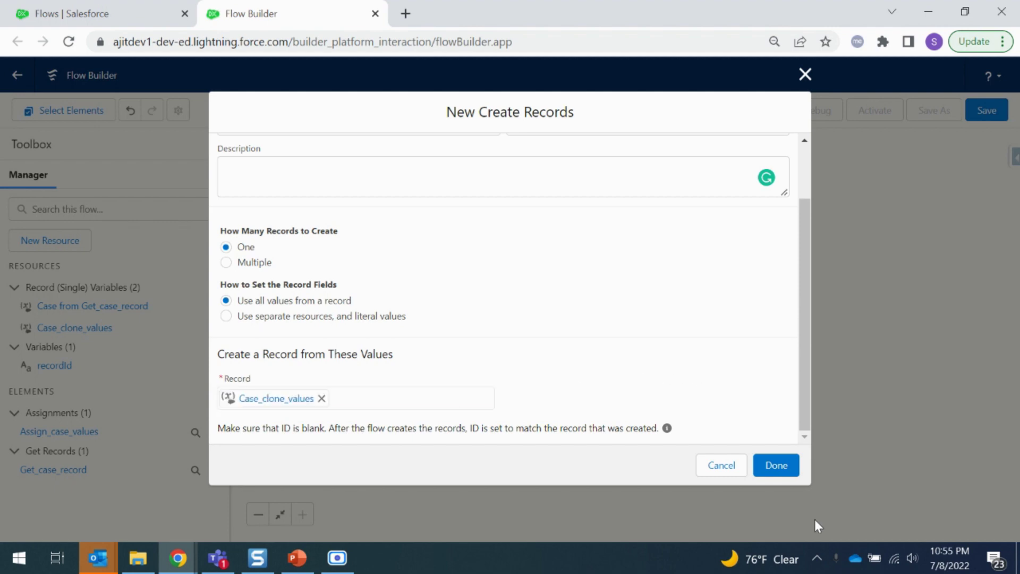
click(776, 465)
Review the variable assignments in Assign case values and the record settings in Create cloned case.
drag(774, 462, 751, 388)
click(541, 274)
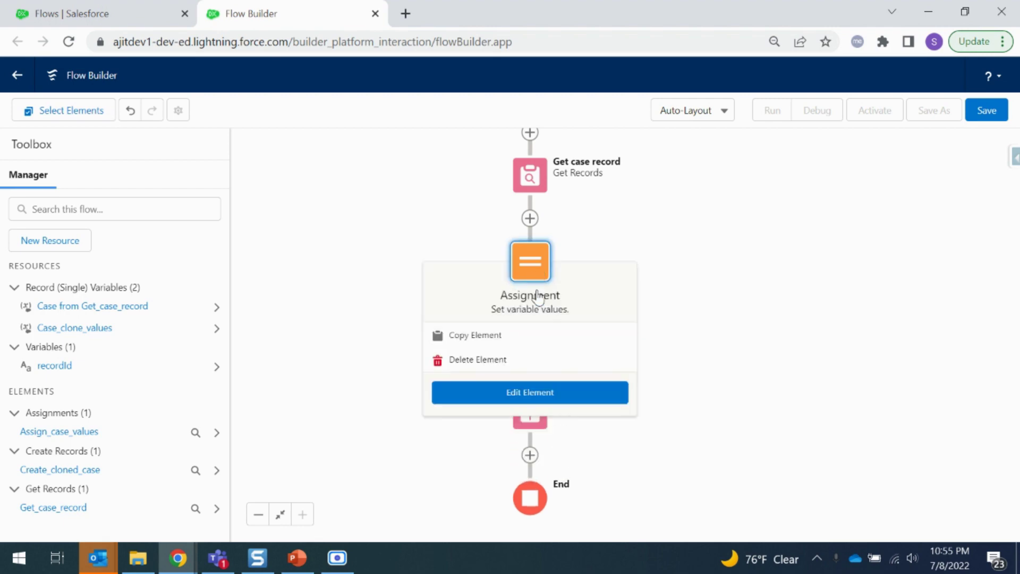
click(540, 392)
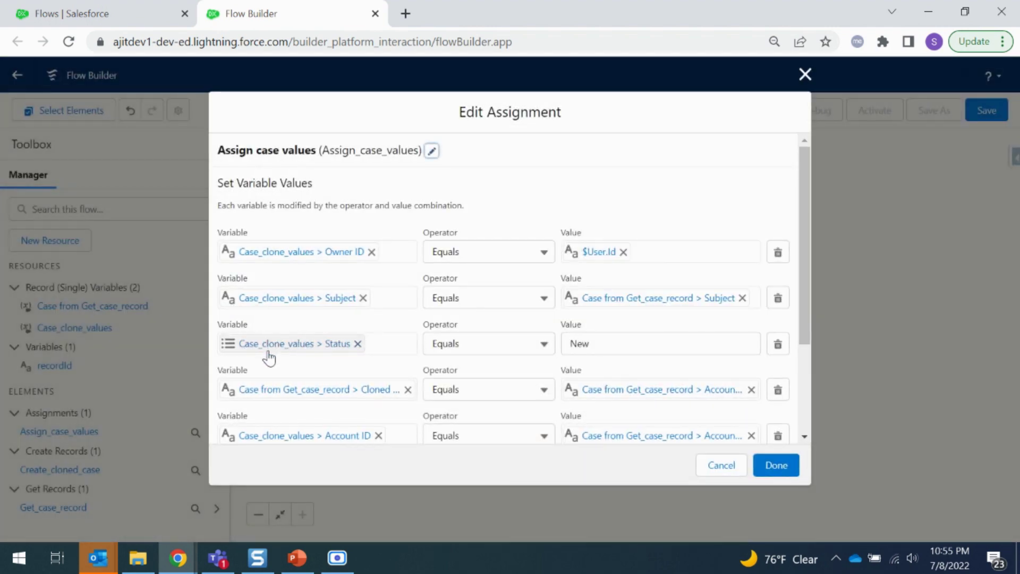
scroll(311, 422, down, 3)
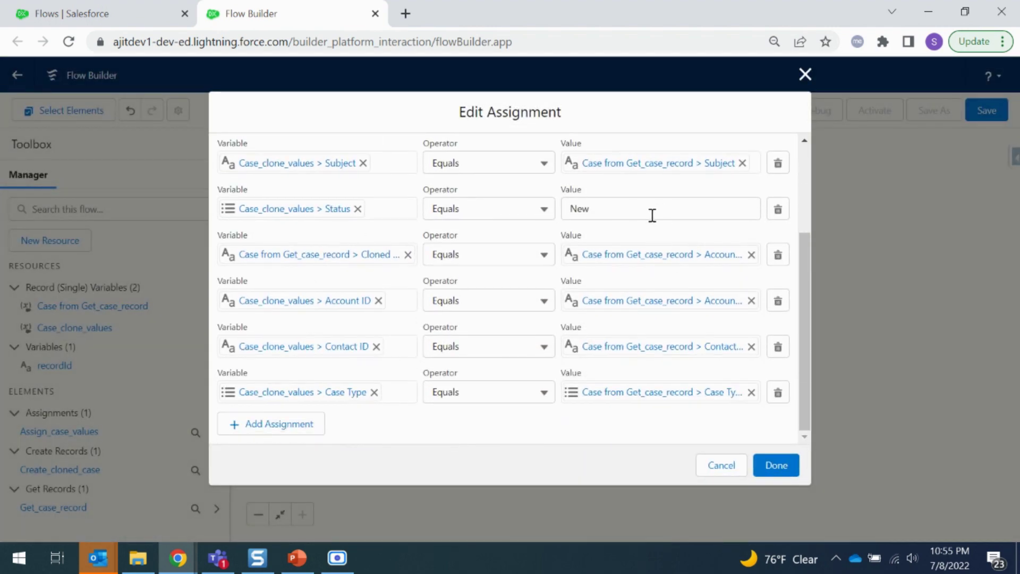
scroll(651, 216, up, 5)
click(775, 466)
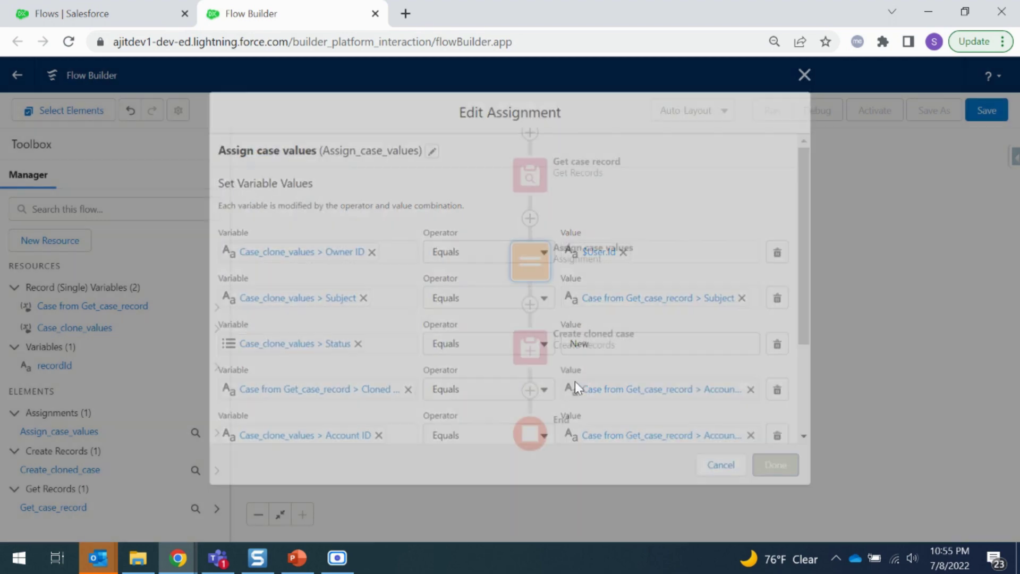
click(529, 340)
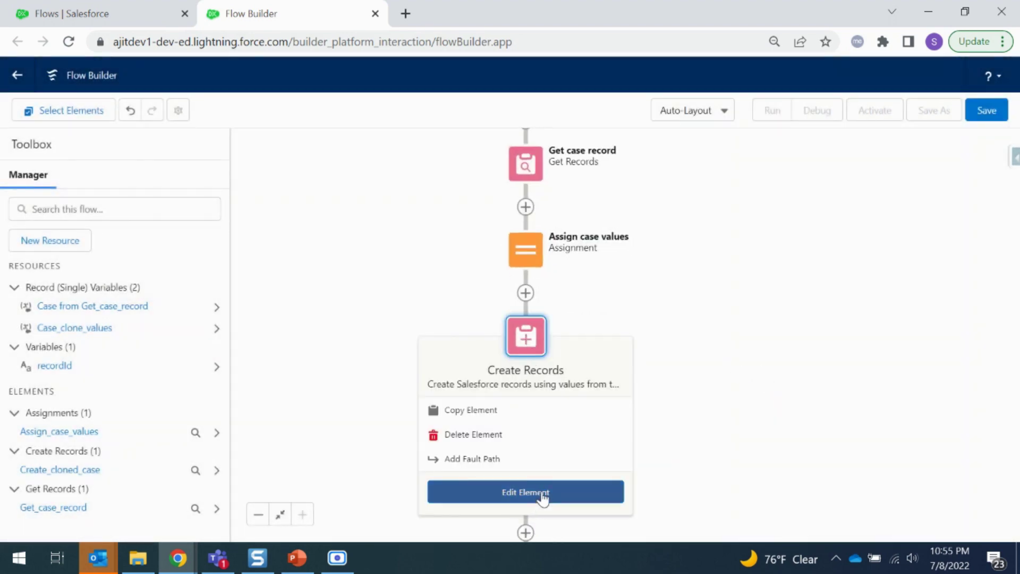
click(541, 492)
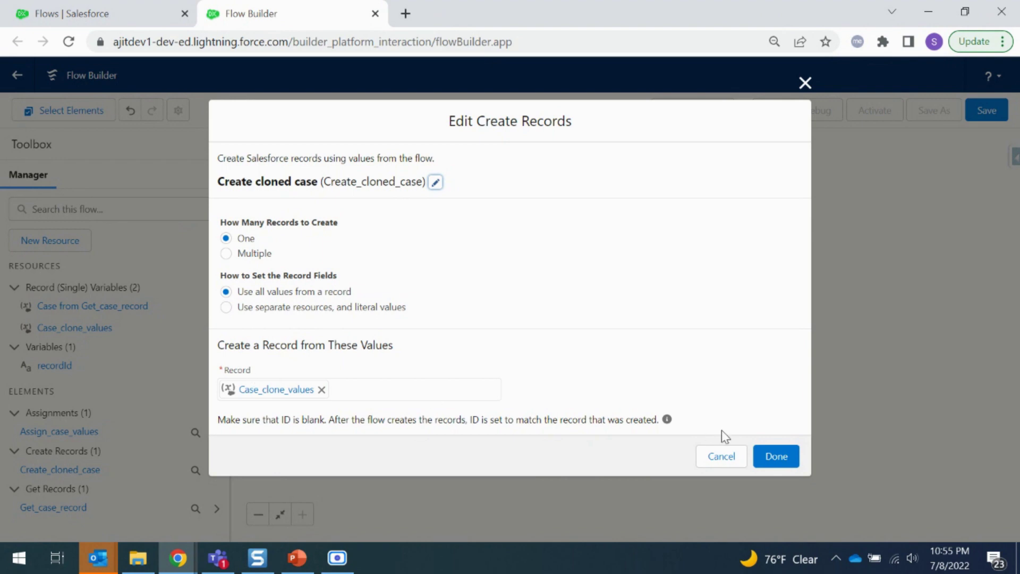
click(768, 456)
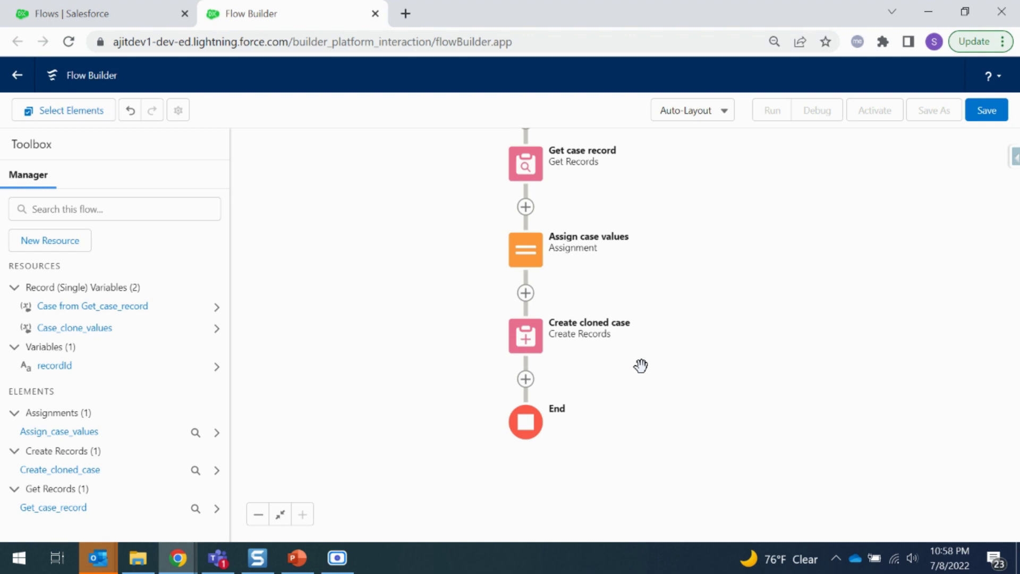
click(525, 379)
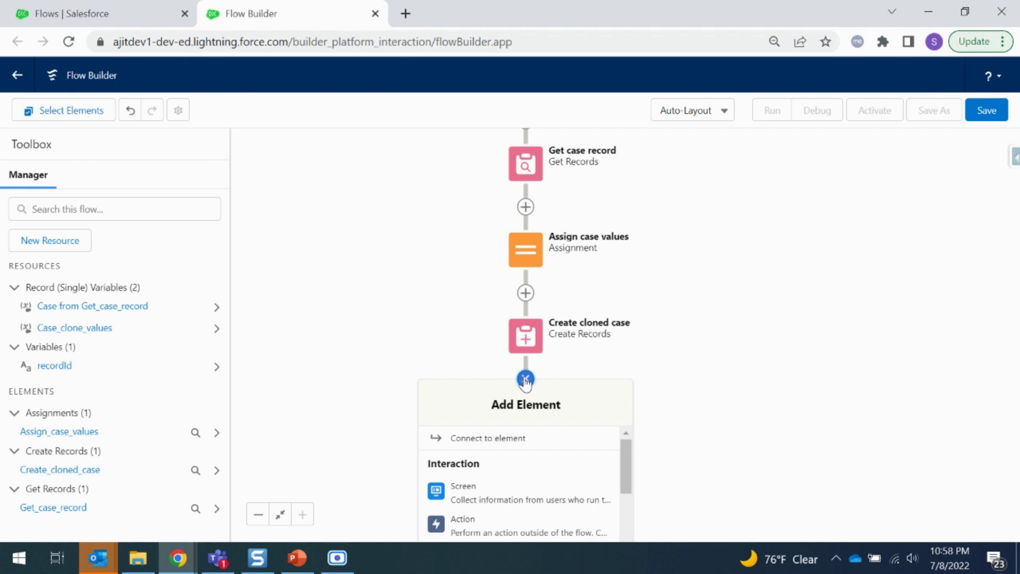
scroll(547, 486, down, 4)
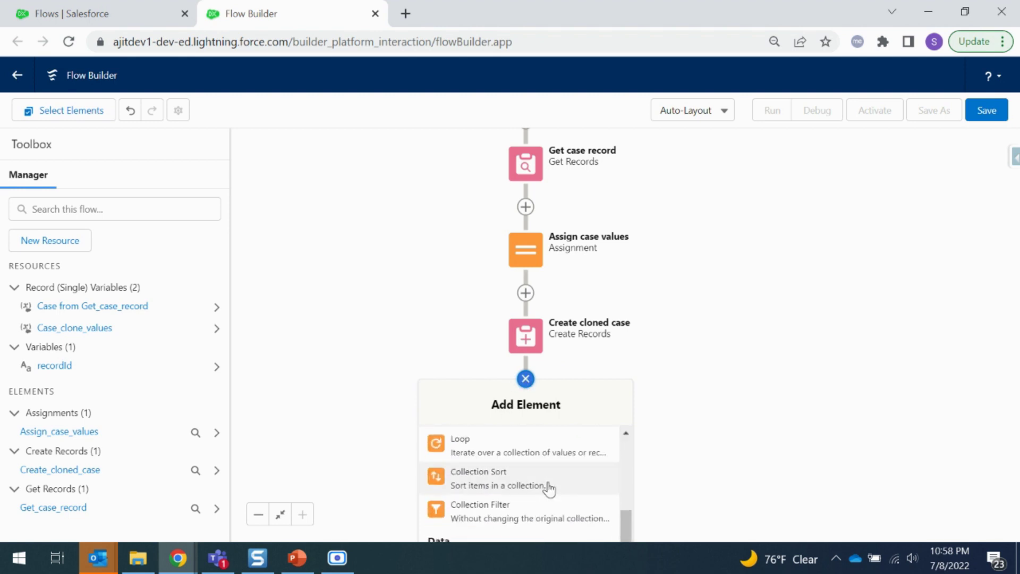
scroll(549, 488, down, 2)
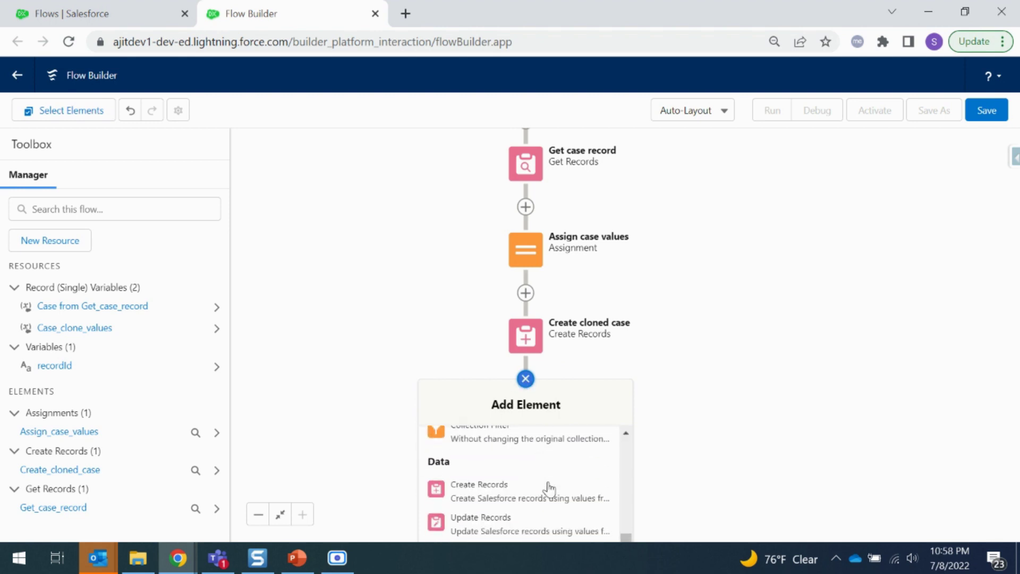
click(498, 496)
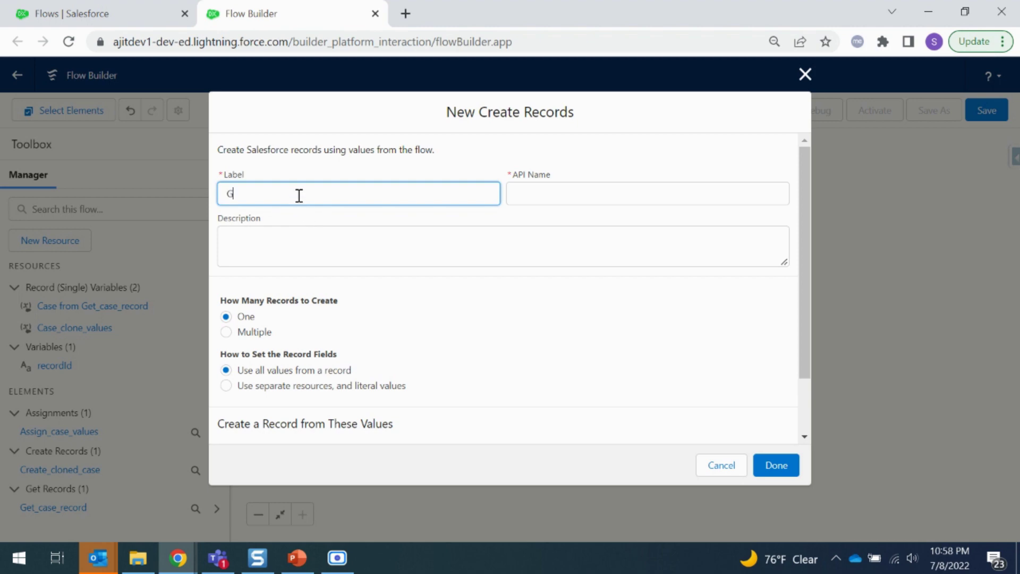
text(Get reated issues)
right_click(268, 195)
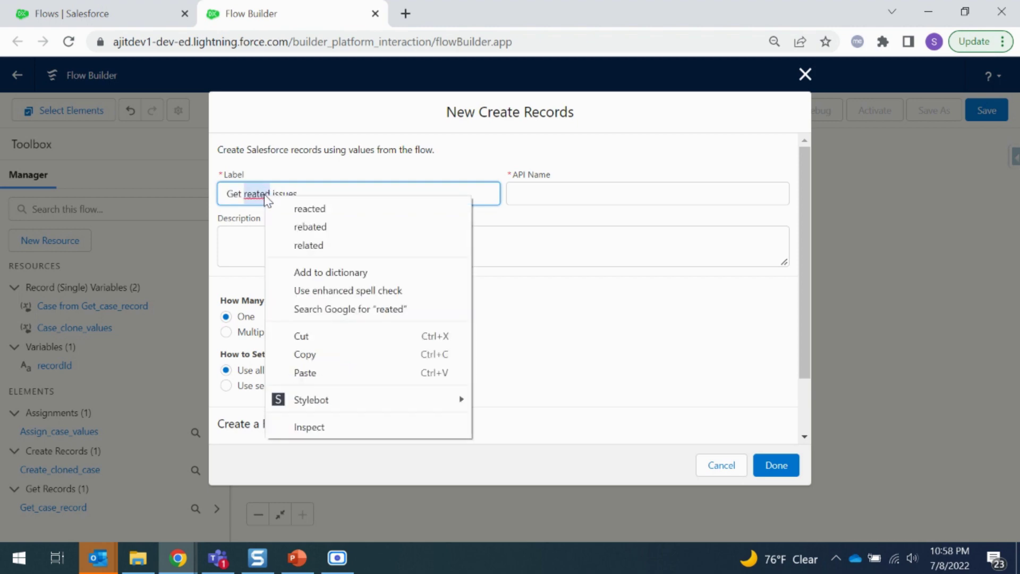
click(313, 246)
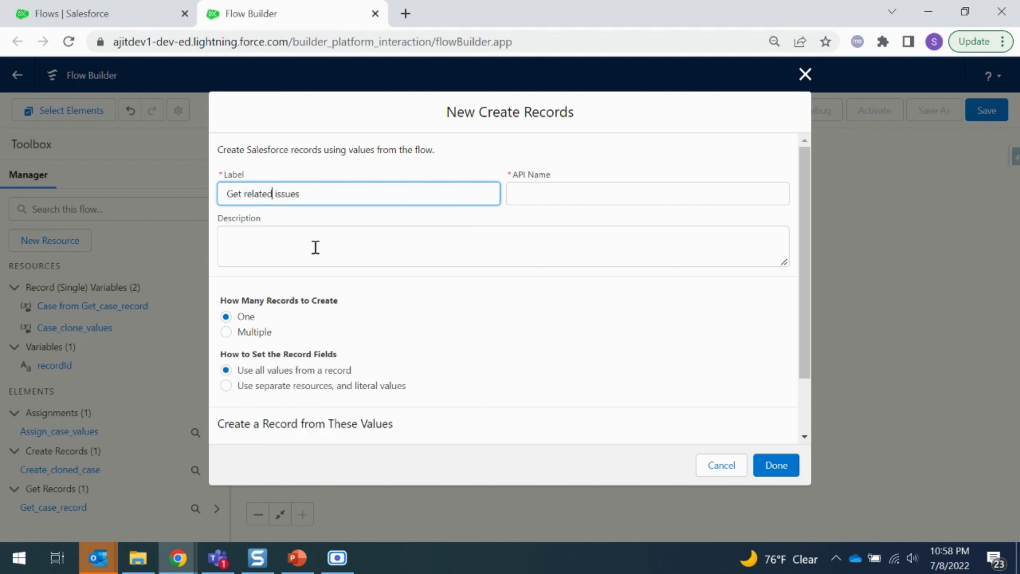
click(312, 246)
scroll(329, 295, down, 2)
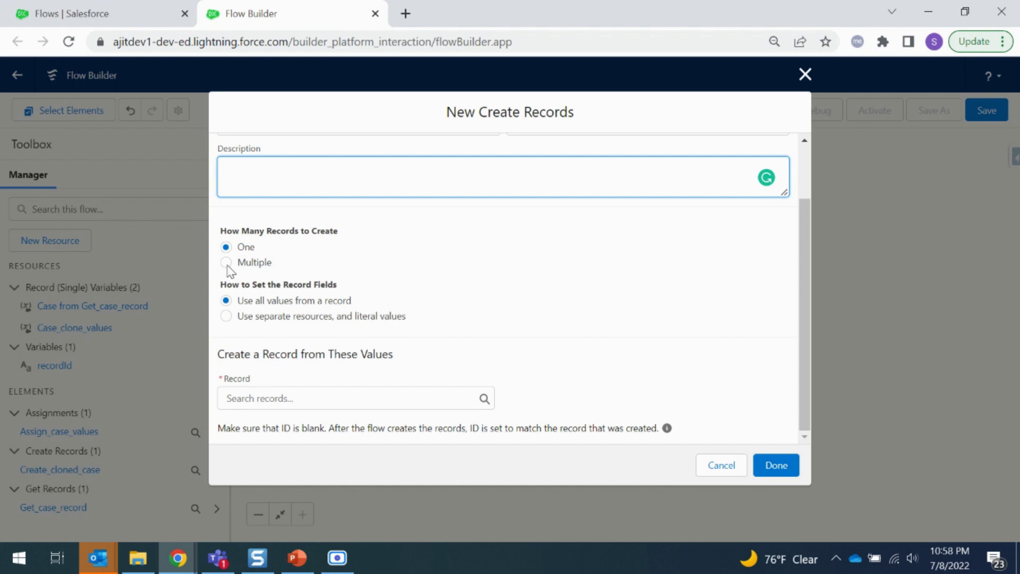
scroll(522, 266, up, 2)
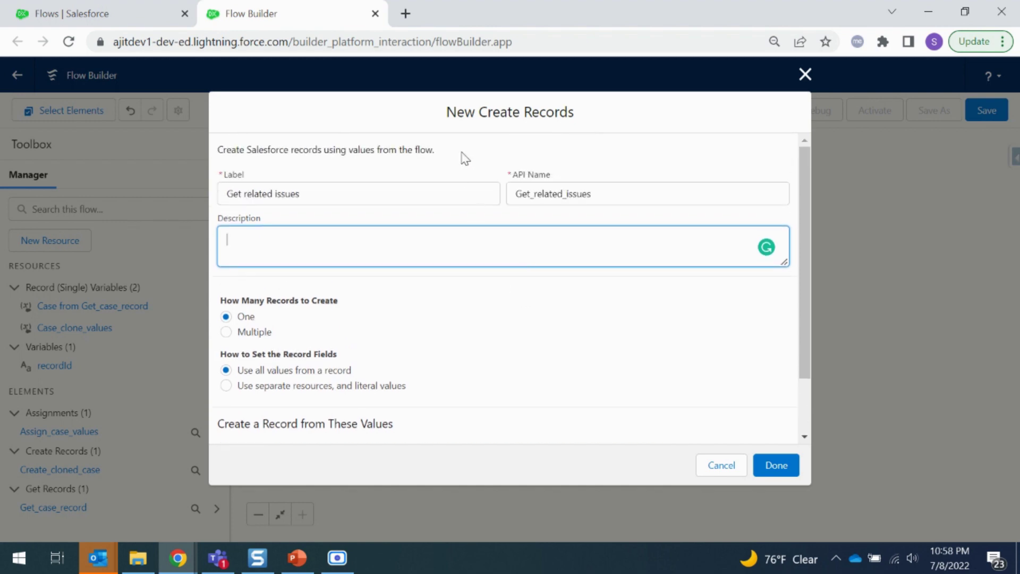
click(720, 465)
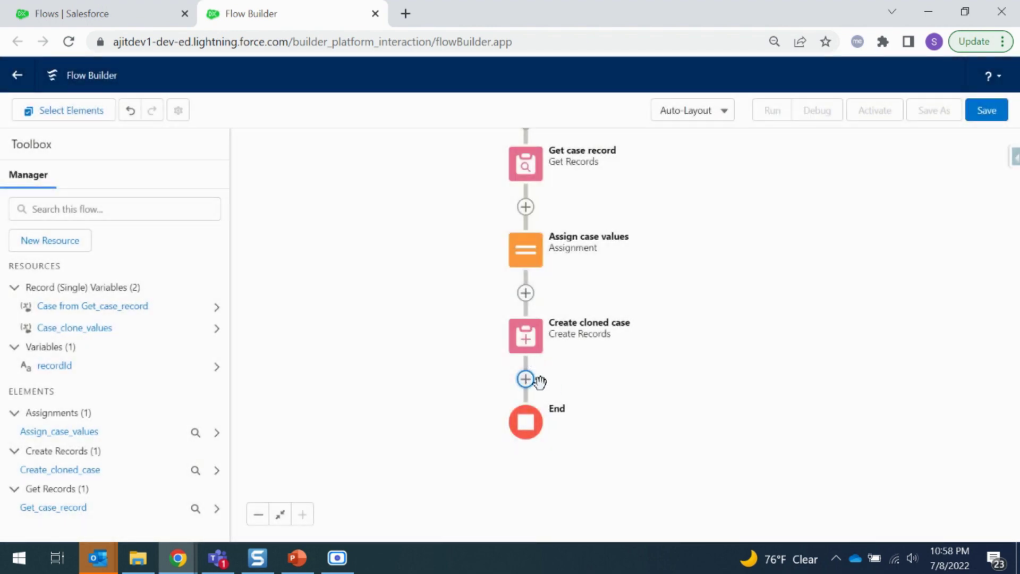
Add a Get Records element labelled "Get related issues" after the Create cloned case element.
click(528, 382)
scroll(537, 467, down, 5)
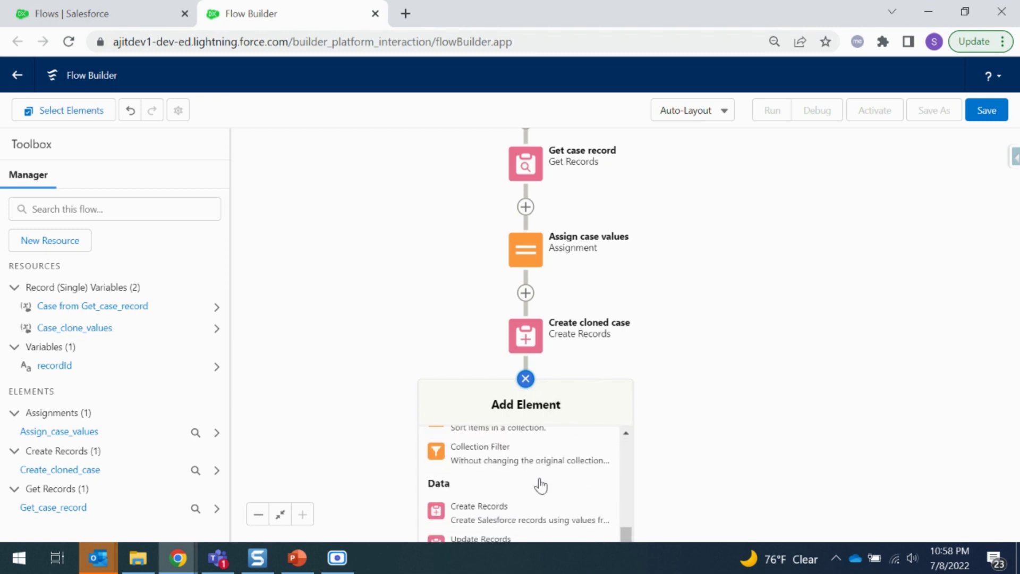
scroll(539, 502, down, 1)
click(529, 526)
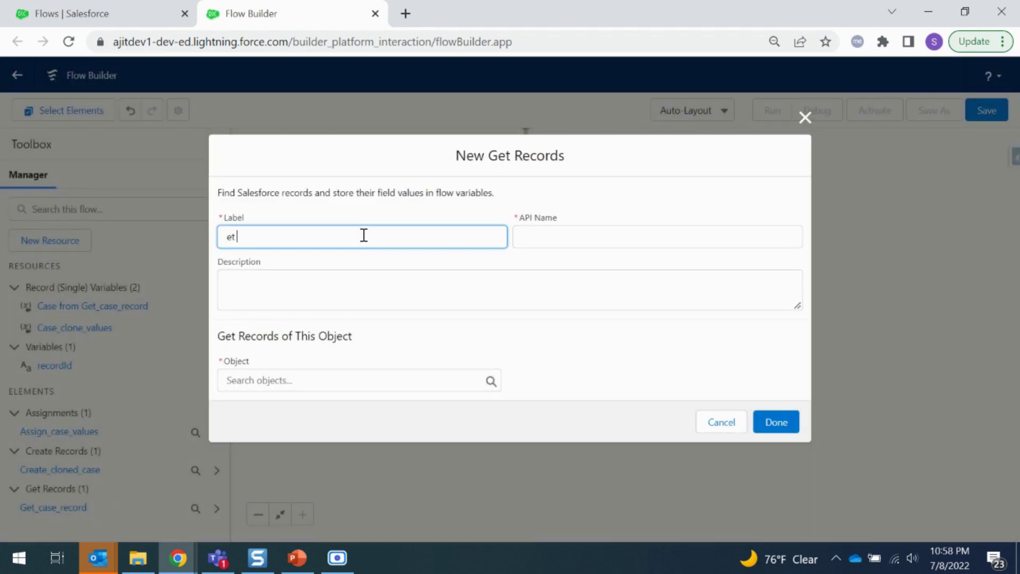
text(Get related issues)
click(405, 302)
Set the object of the Get related issues element to Issue (Issue__c).
click(337, 383)
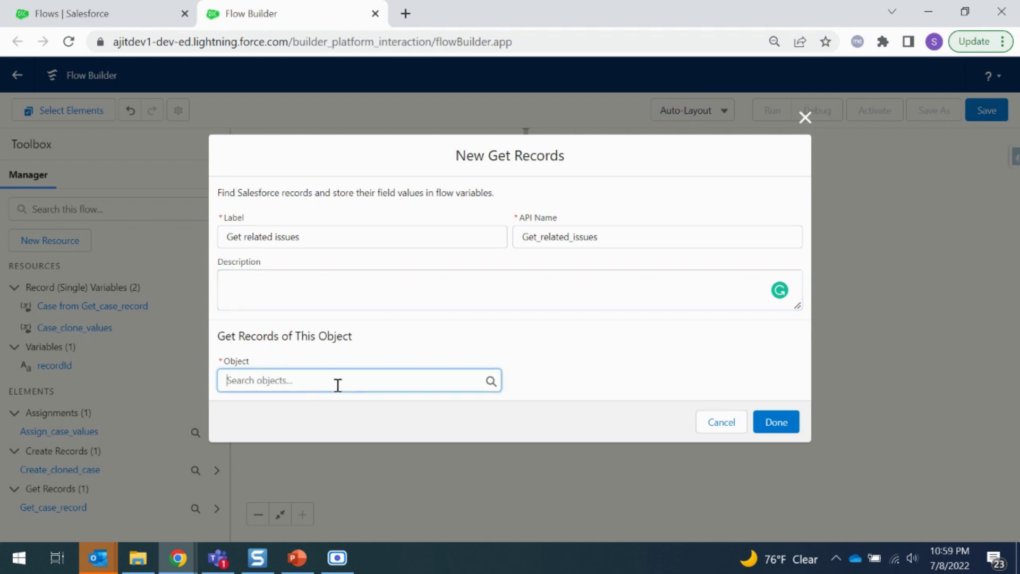
text(issue)
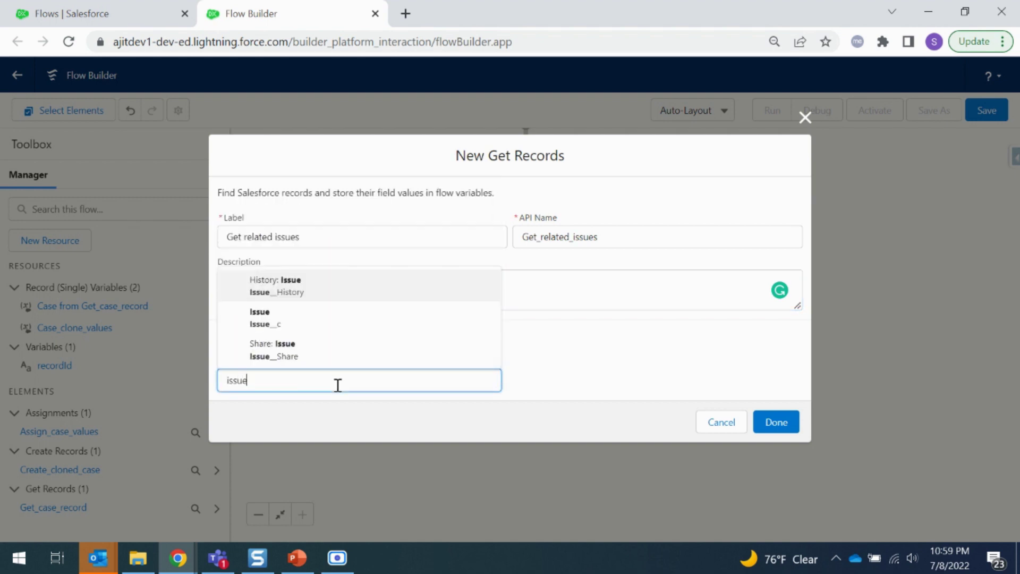
click(355, 316)
Filter the issue records where Case__c equals the Id of the case from Get_case_record.
scroll(435, 346, down, 4)
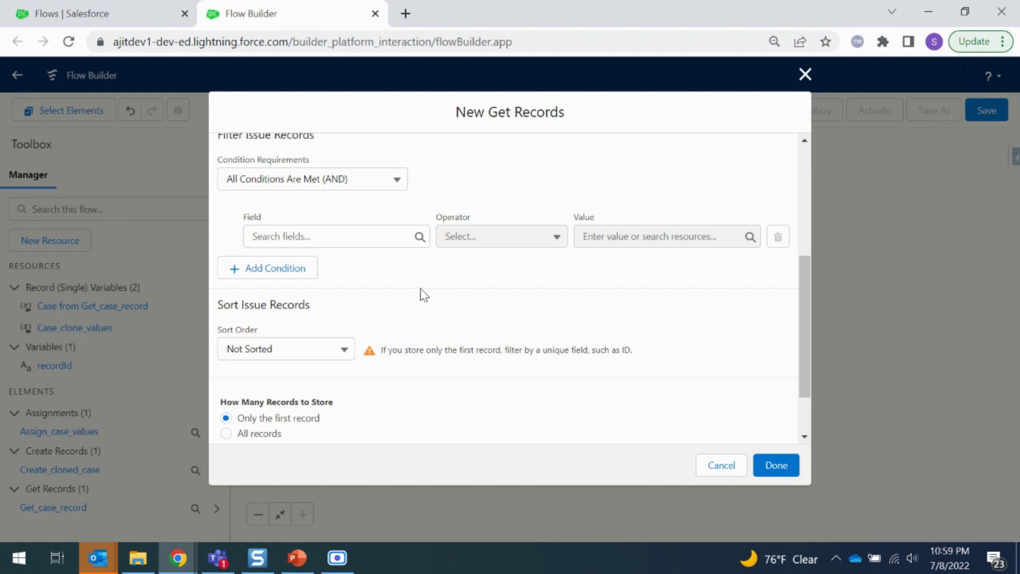
click(352, 236)
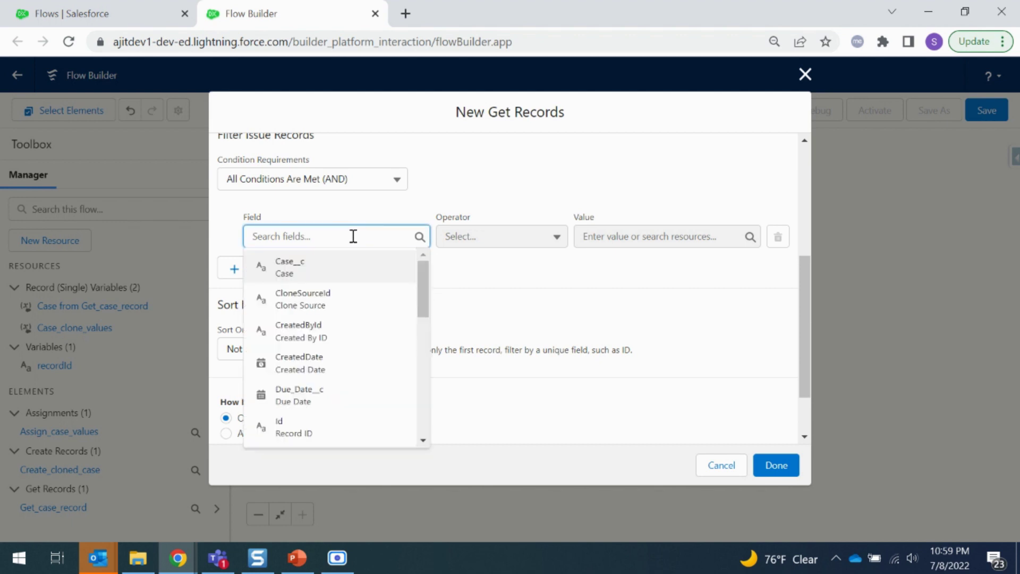
text(case)
click(346, 273)
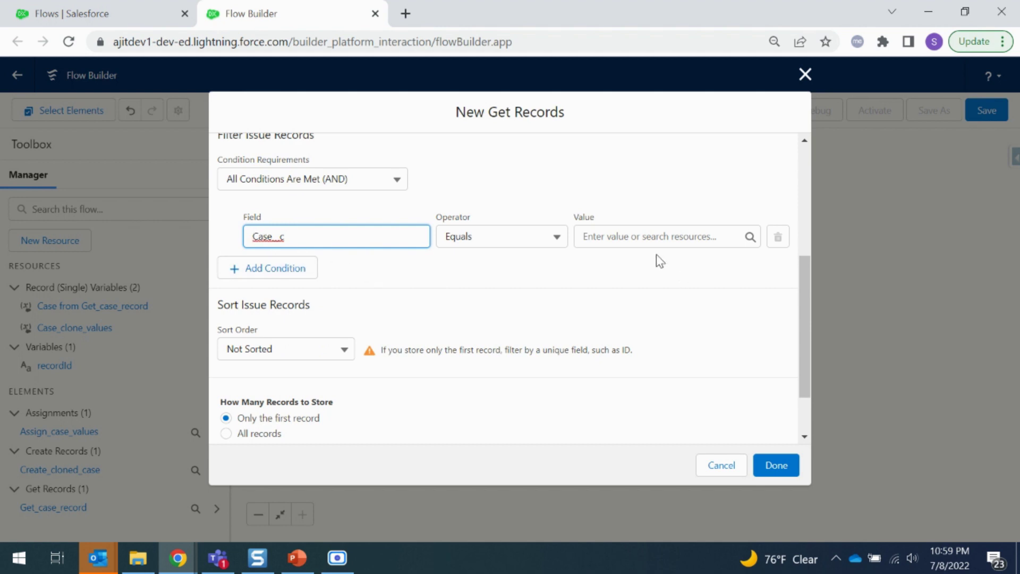
click(645, 235)
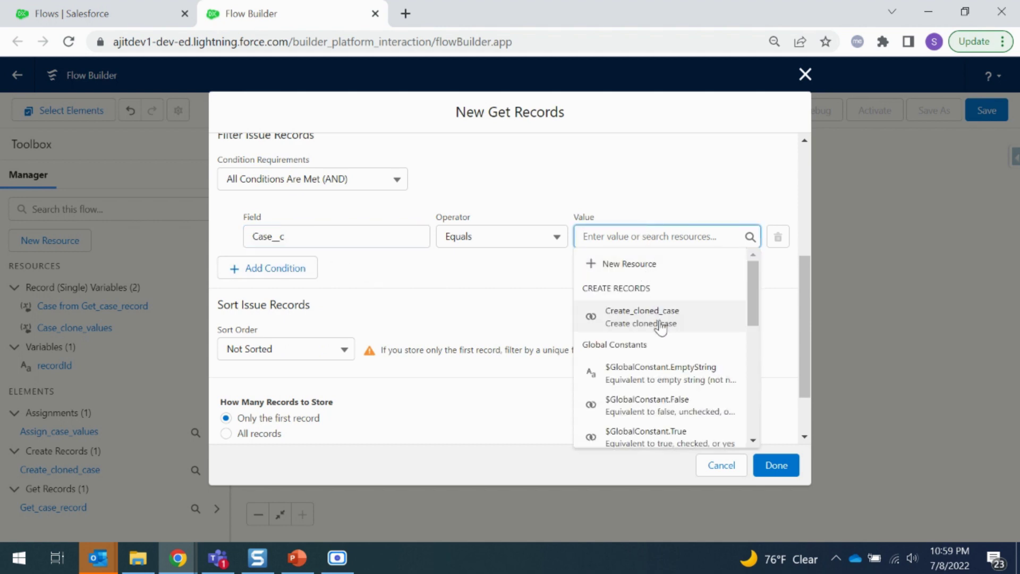
scroll(662, 334, down, 3)
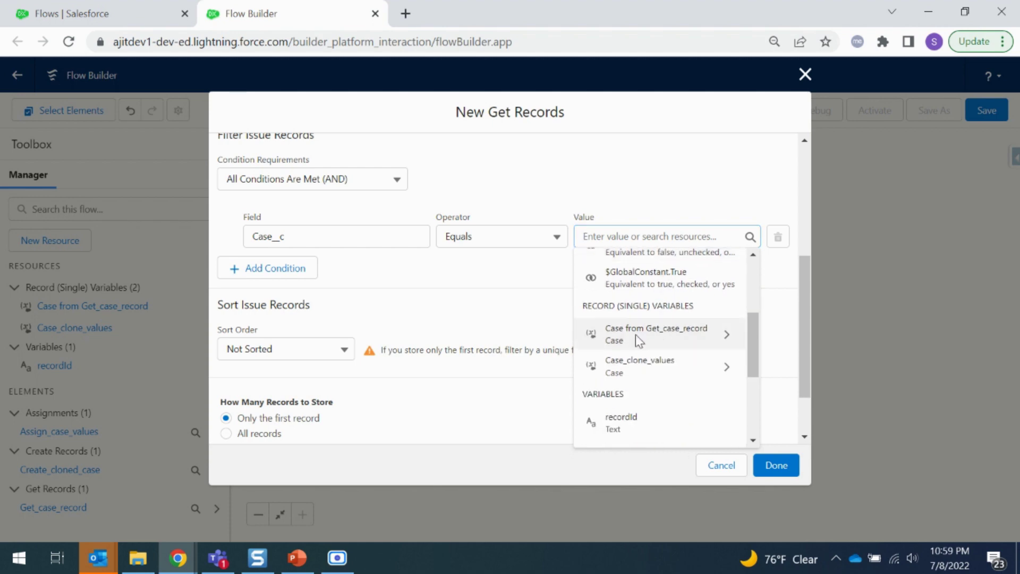
click(637, 340)
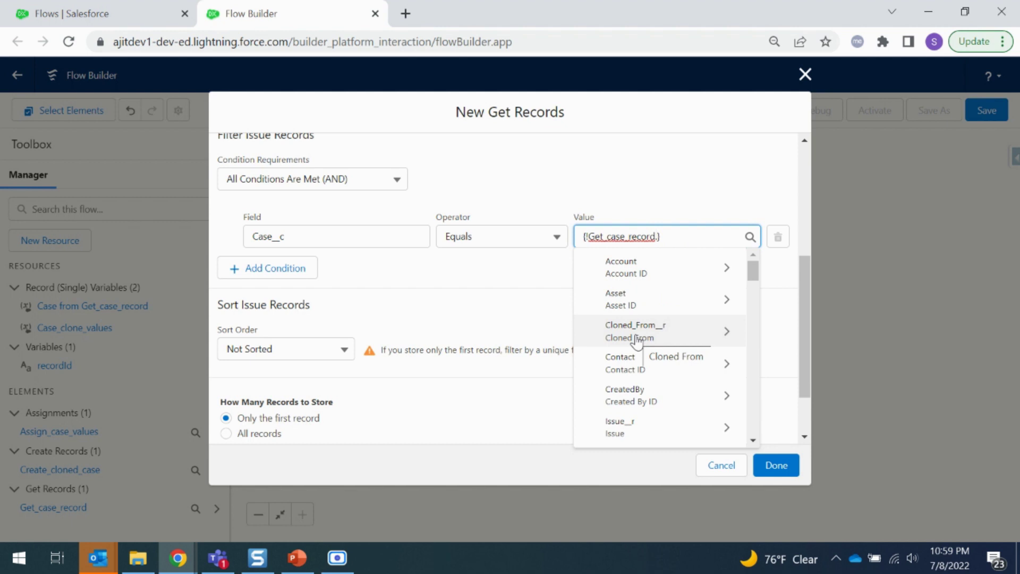
text(.id)
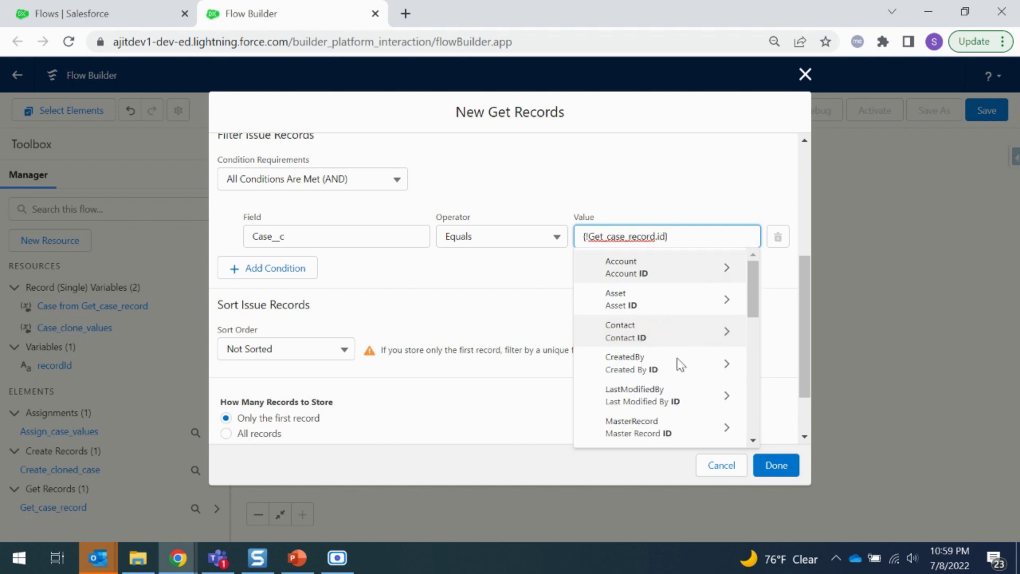
scroll(687, 381, down, 5)
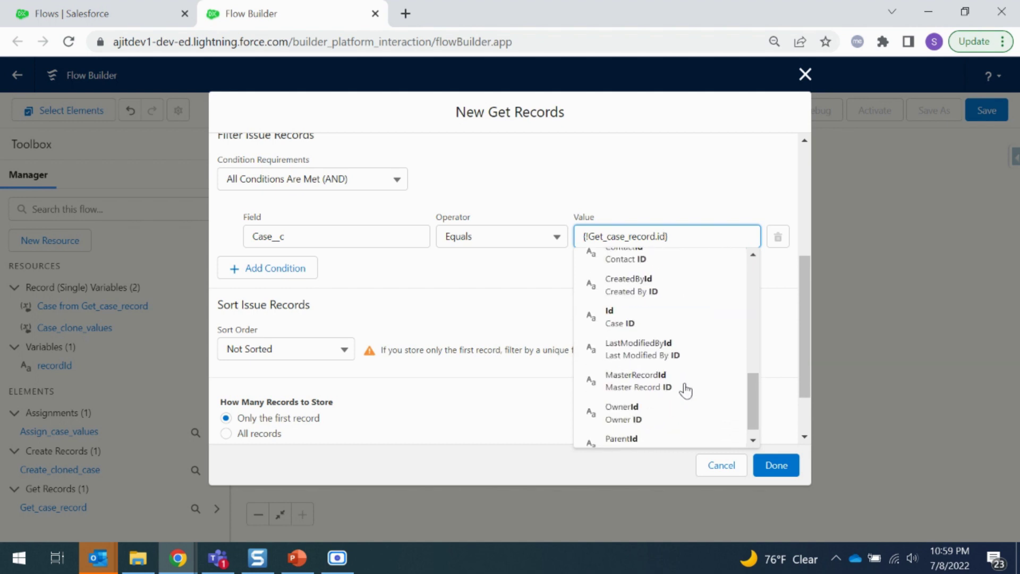
click(644, 326)
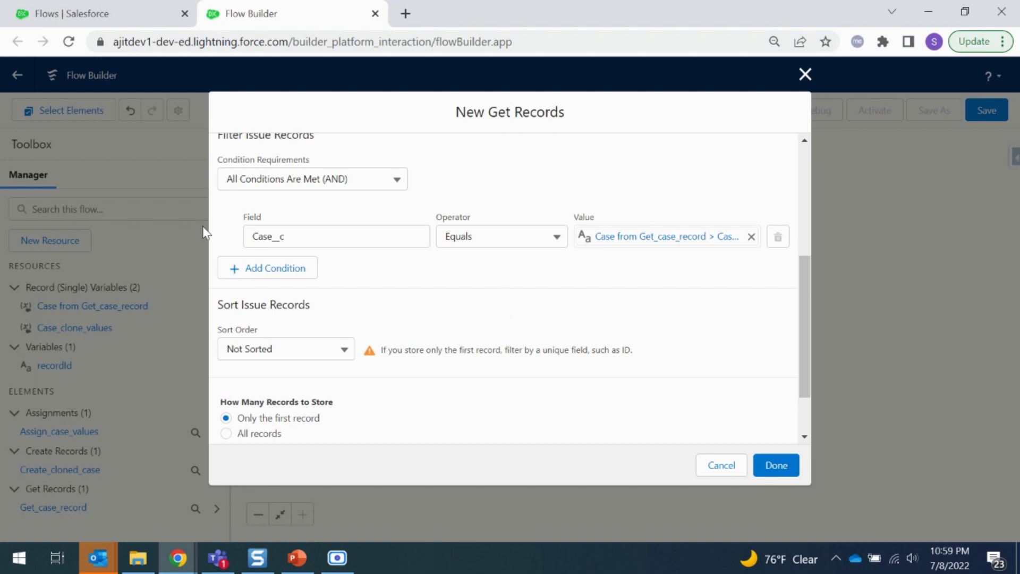
Store all matching records in the Get related issues element and finish the element.
scroll(344, 345, down, 3)
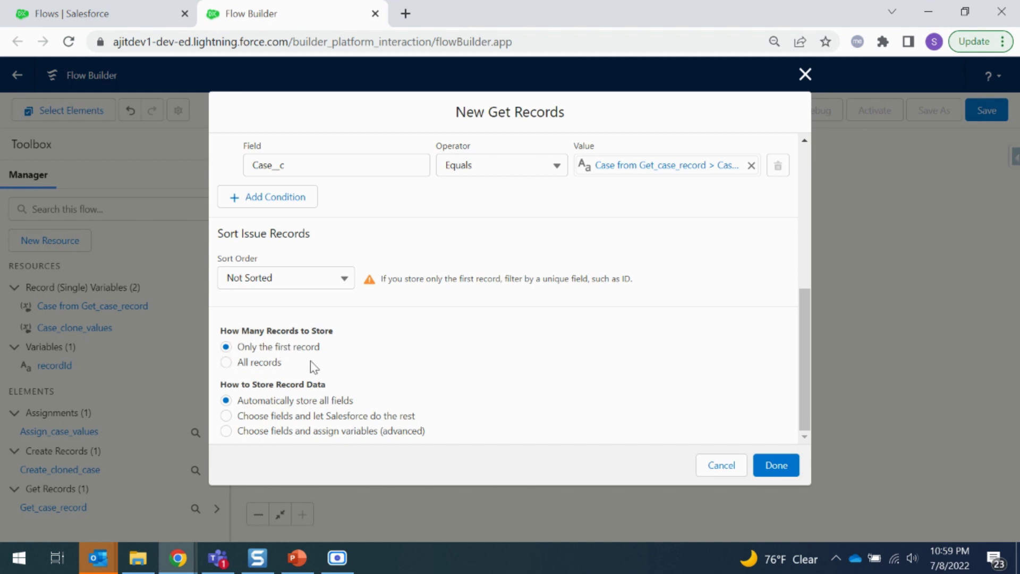
click(226, 364)
scroll(680, 365, up, 3)
scroll(680, 366, down, 3)
click(777, 467)
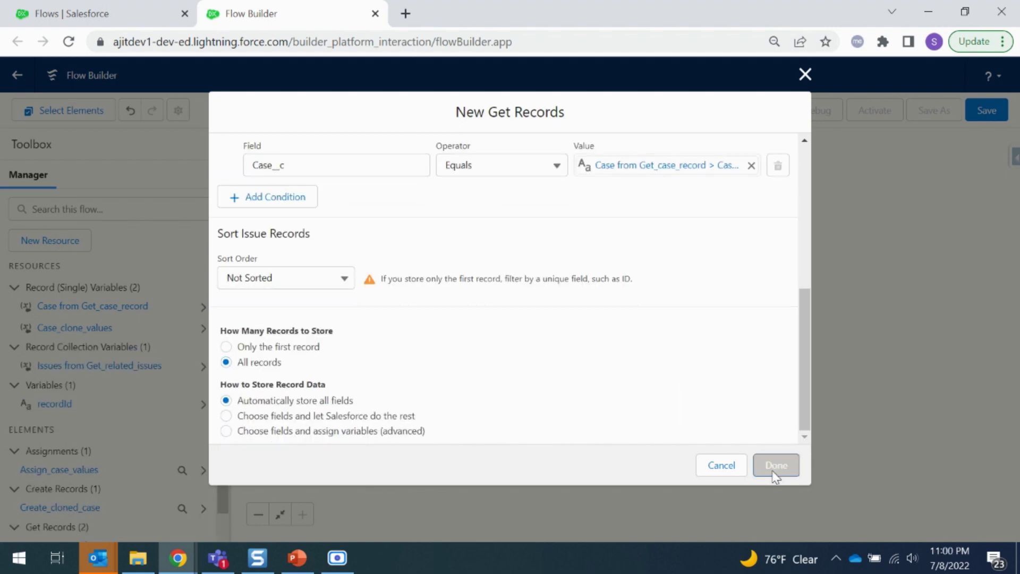
Add a Loop element labelled "Loop" after the Get related issues element.
drag(792, 460, 755, 344)
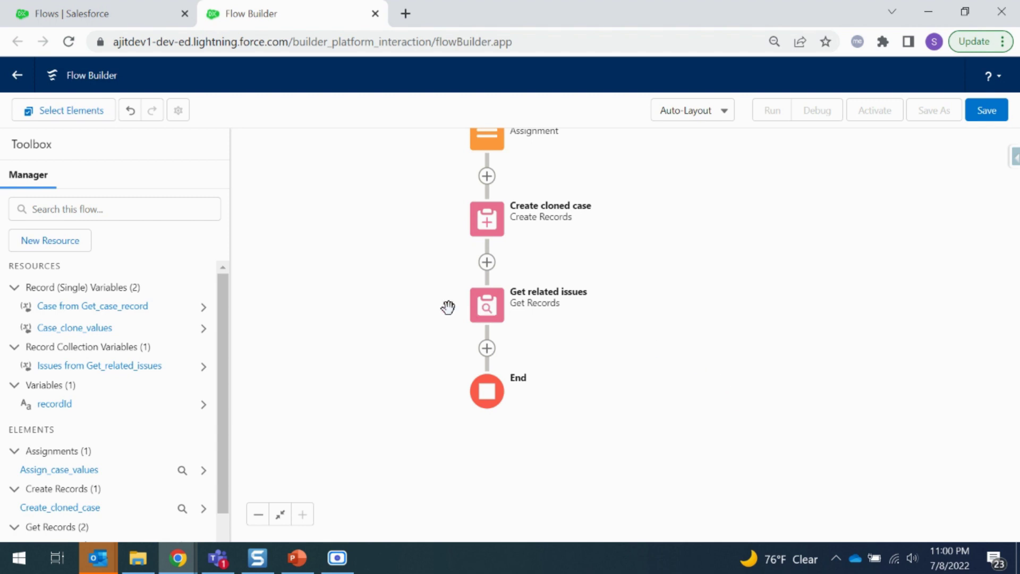
click(490, 350)
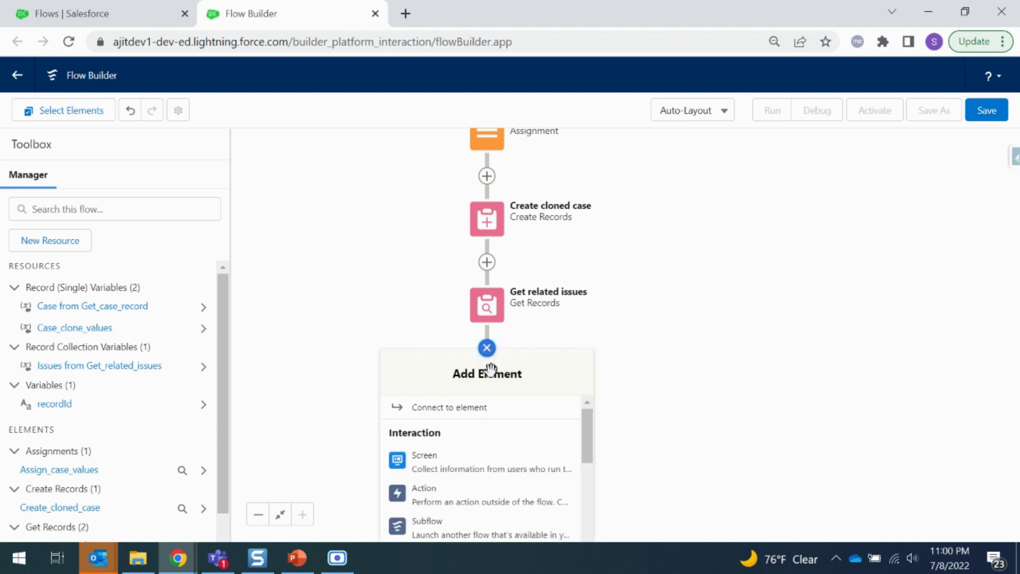
scroll(539, 465, down, 3)
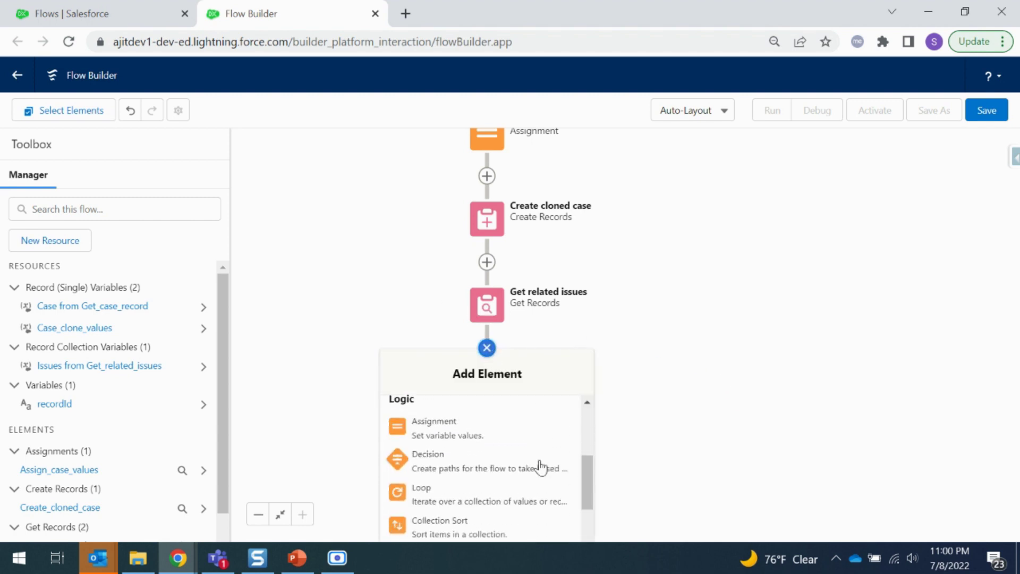
click(523, 494)
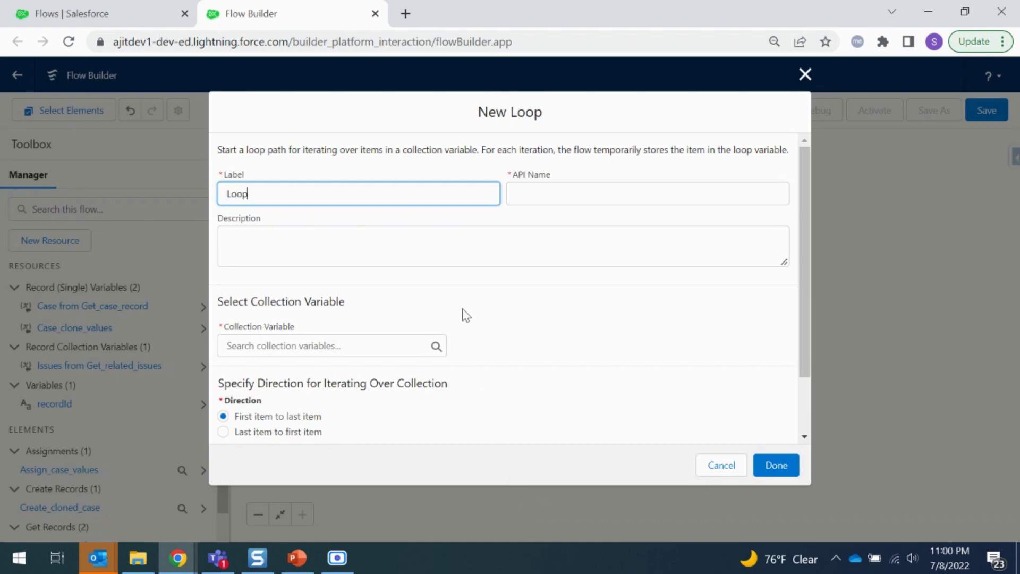
click(577, 325)
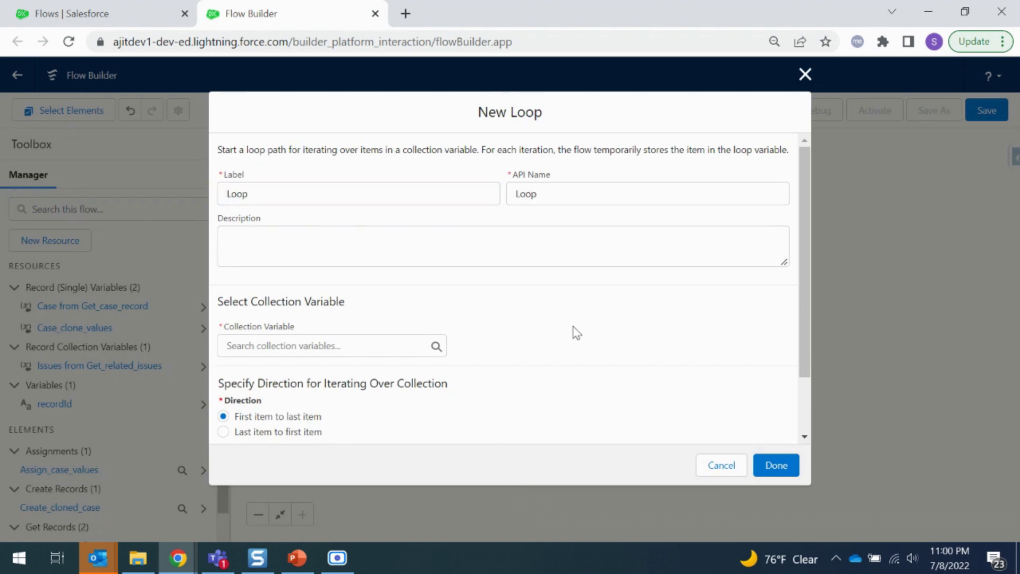
Use Issues from Get_related_issues as the loop's collection variable and finish the loop element.
scroll(573, 326, down, 2)
click(308, 275)
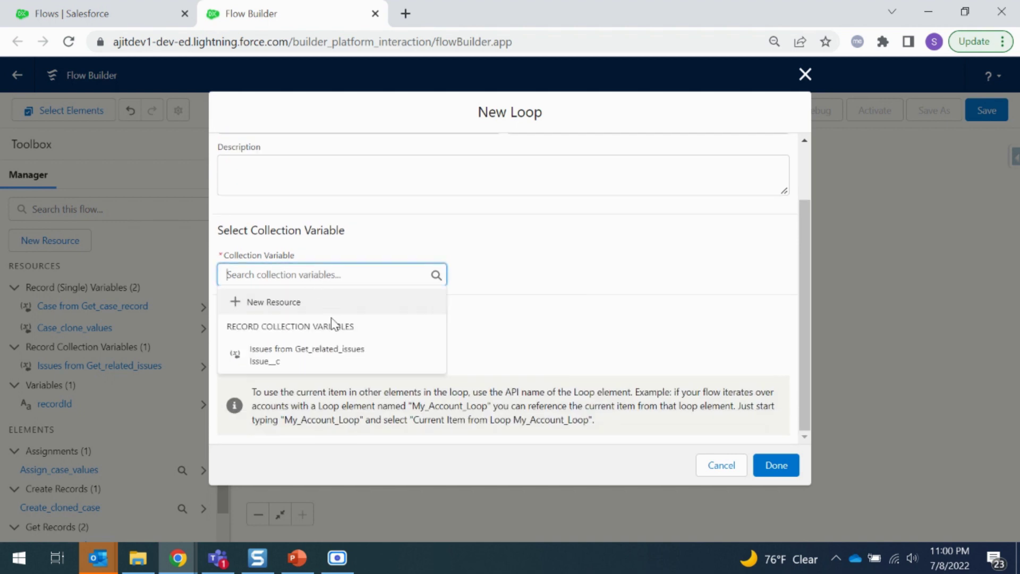
click(314, 361)
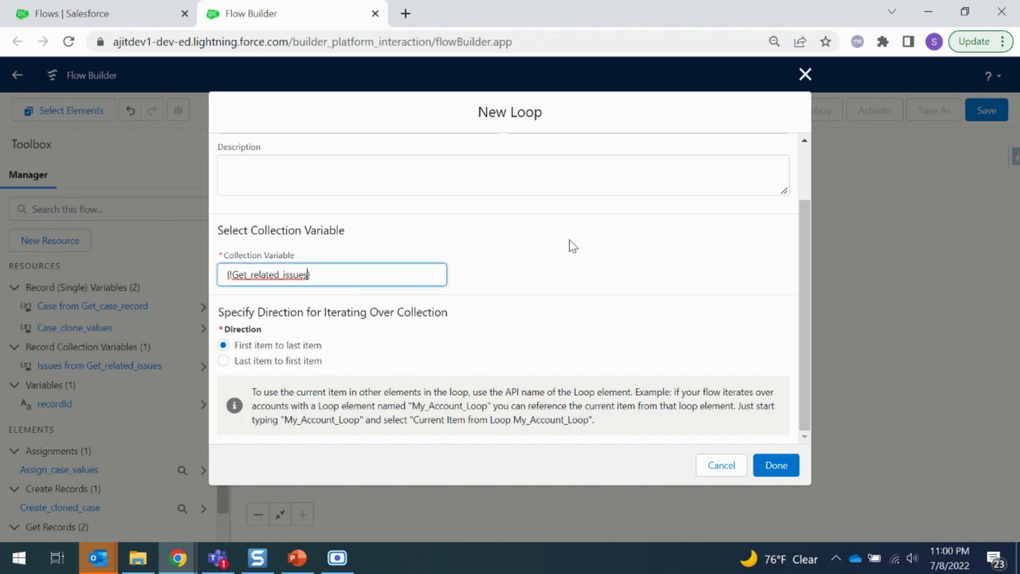
click(776, 465)
Add an Assignment element labelled "Assign issue values" on the loop's For Each path.
drag(704, 383, 706, 298)
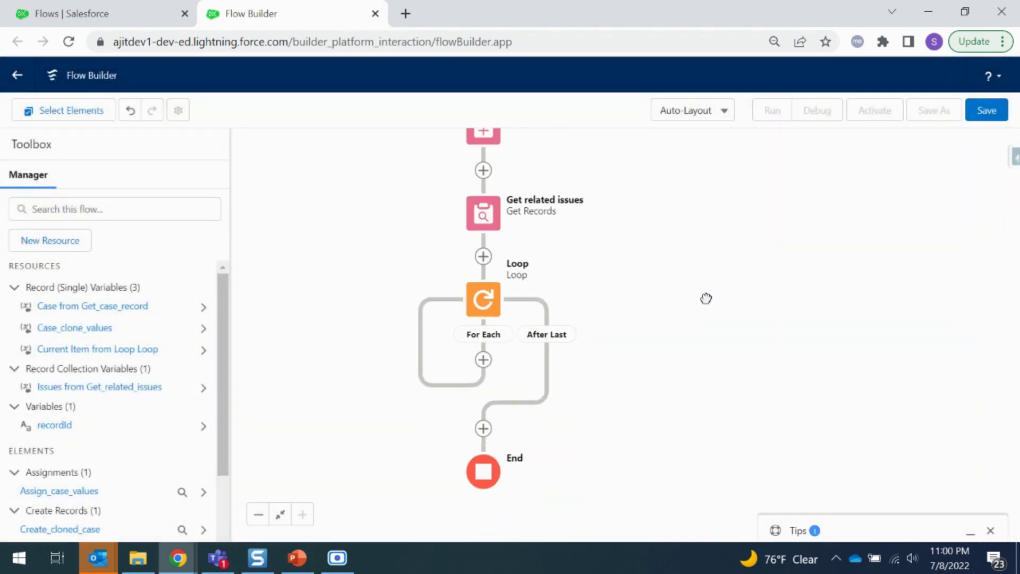
drag(708, 358, 691, 387)
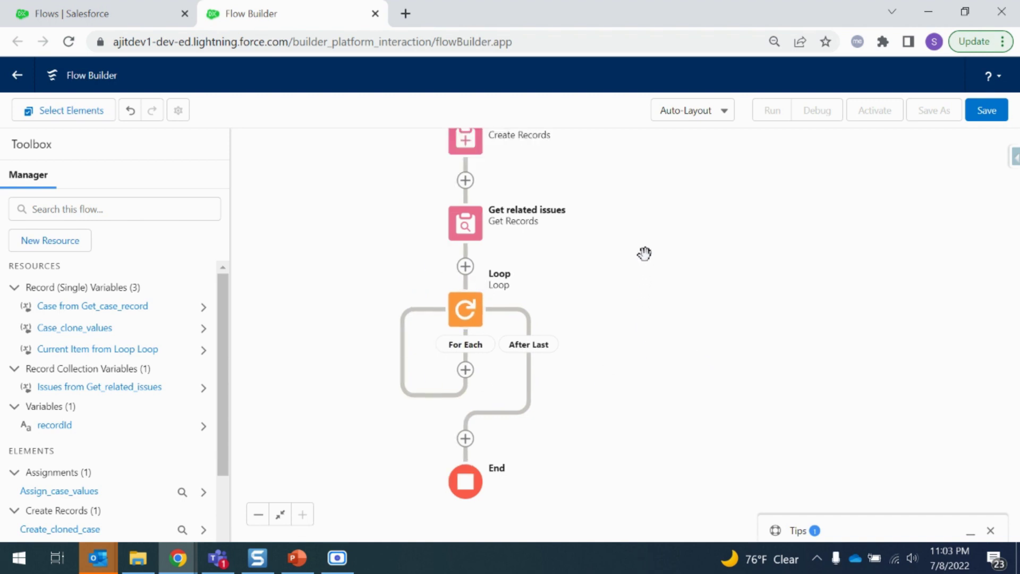
scroll(644, 254, up, 4)
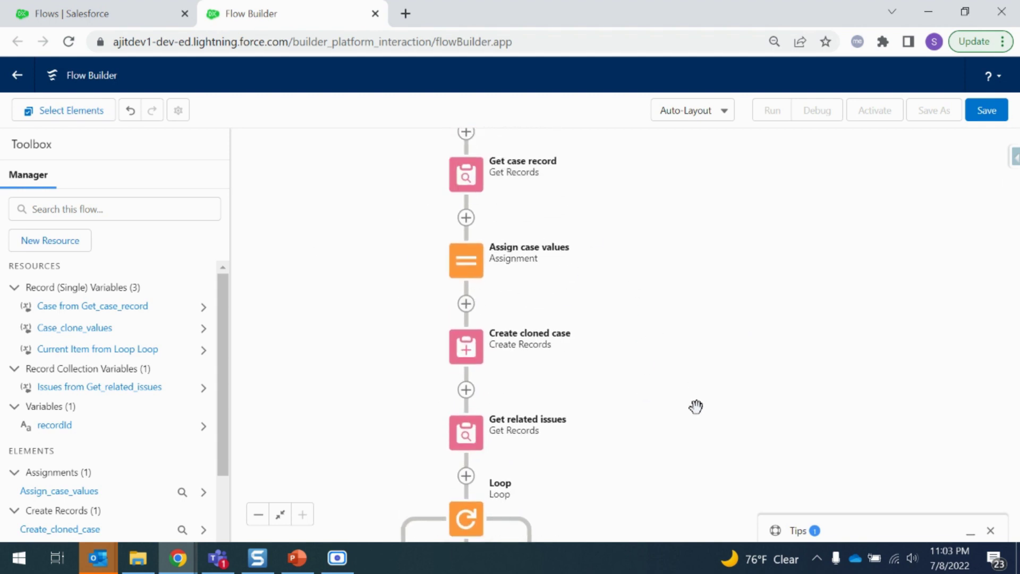
scroll(696, 407, down, 5)
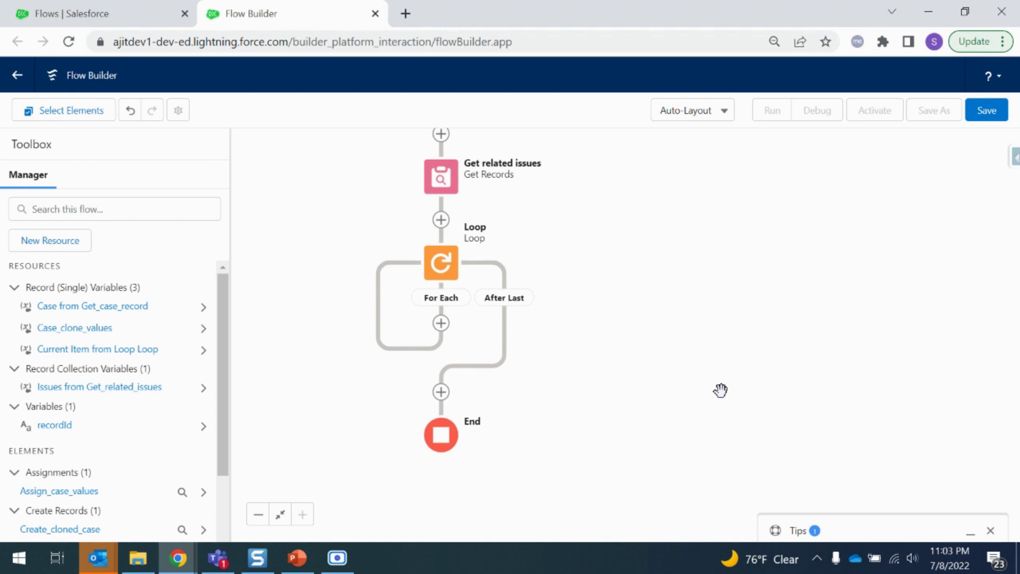
drag(696, 379, 733, 328)
click(477, 273)
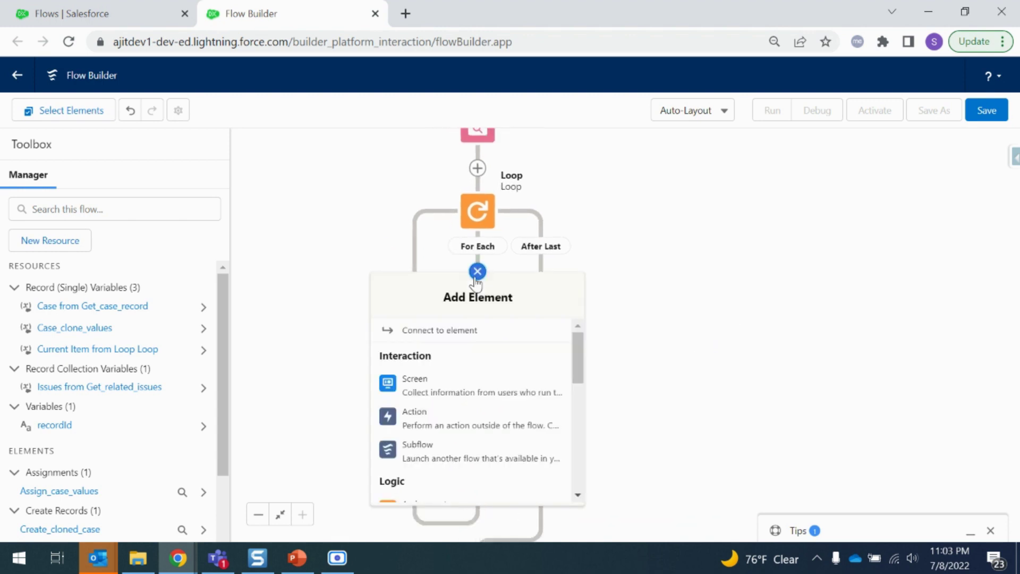
scroll(466, 435, down, 2)
click(467, 434)
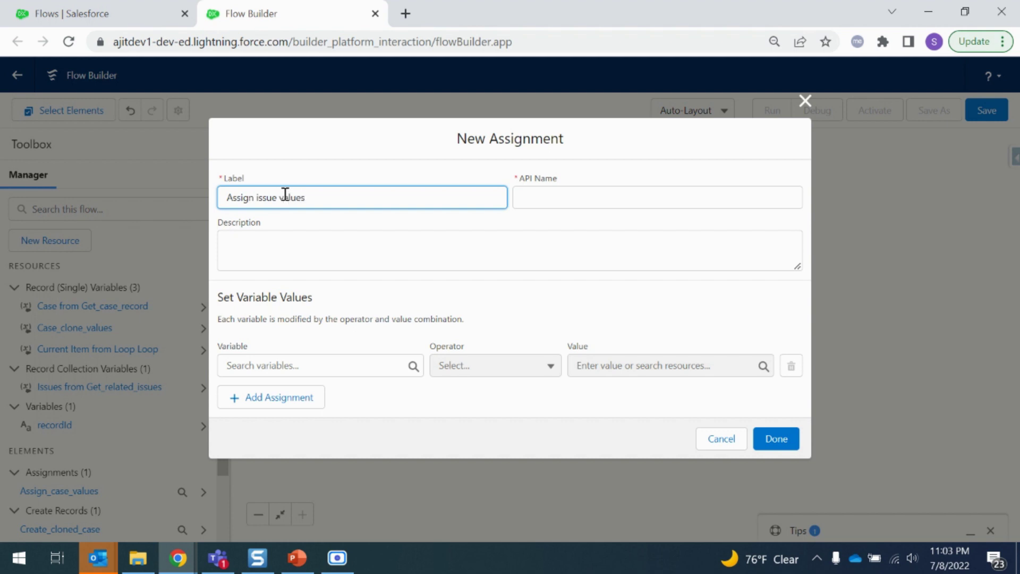
click(513, 324)
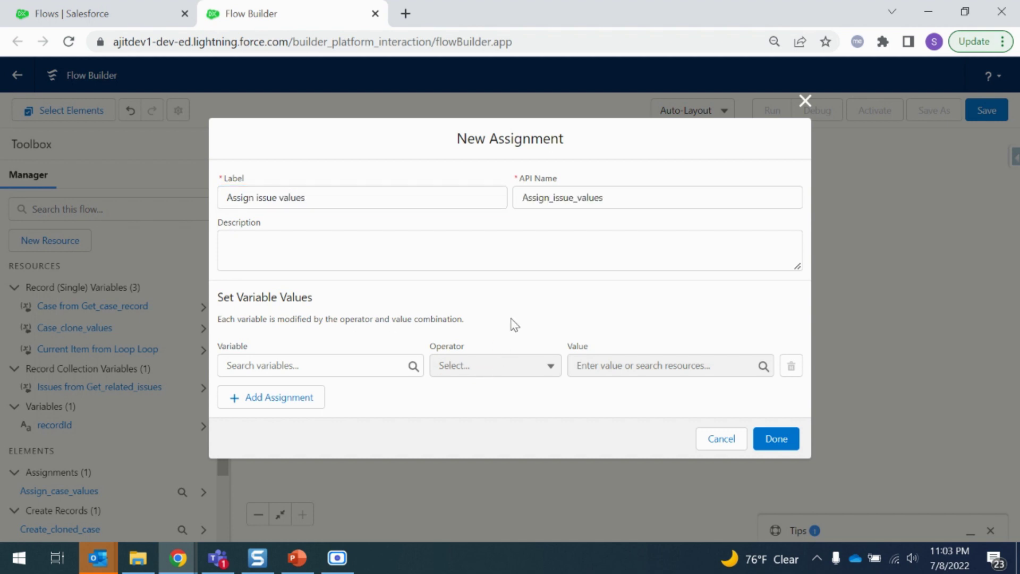
Start a new Variable resource for the assignment with the API name Issue_Clone_Values.
click(328, 366)
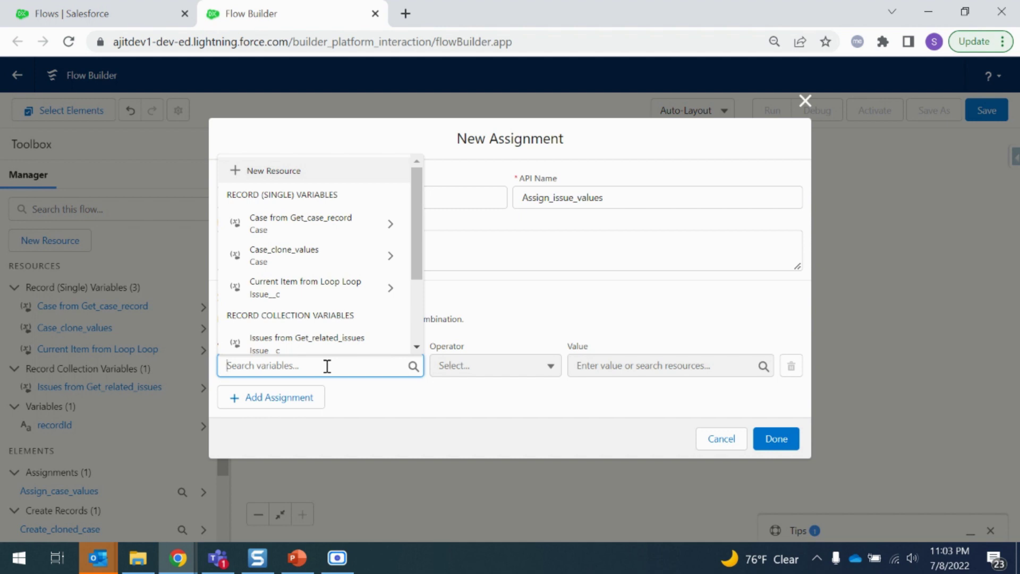
click(278, 171)
click(300, 251)
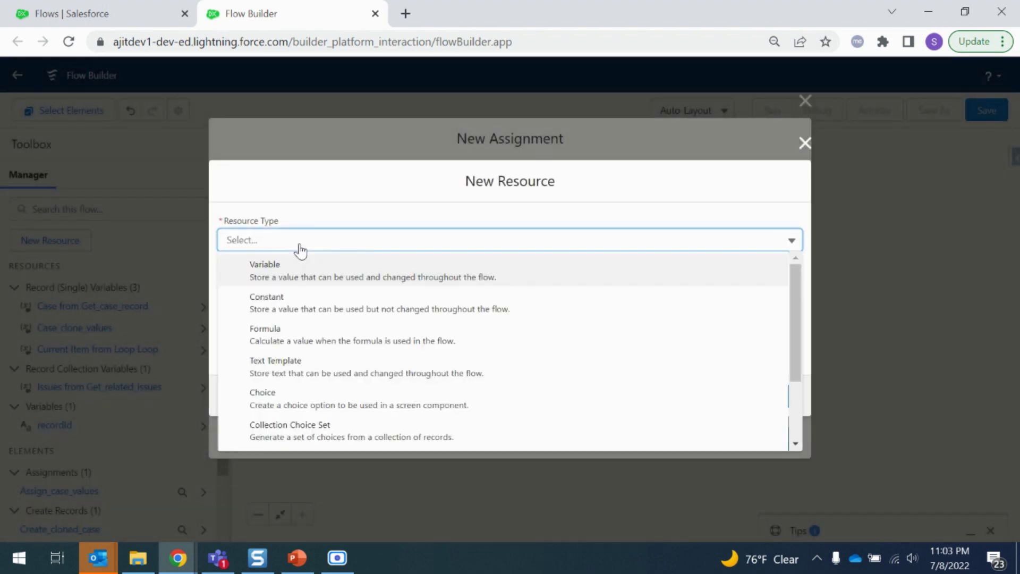
click(302, 272)
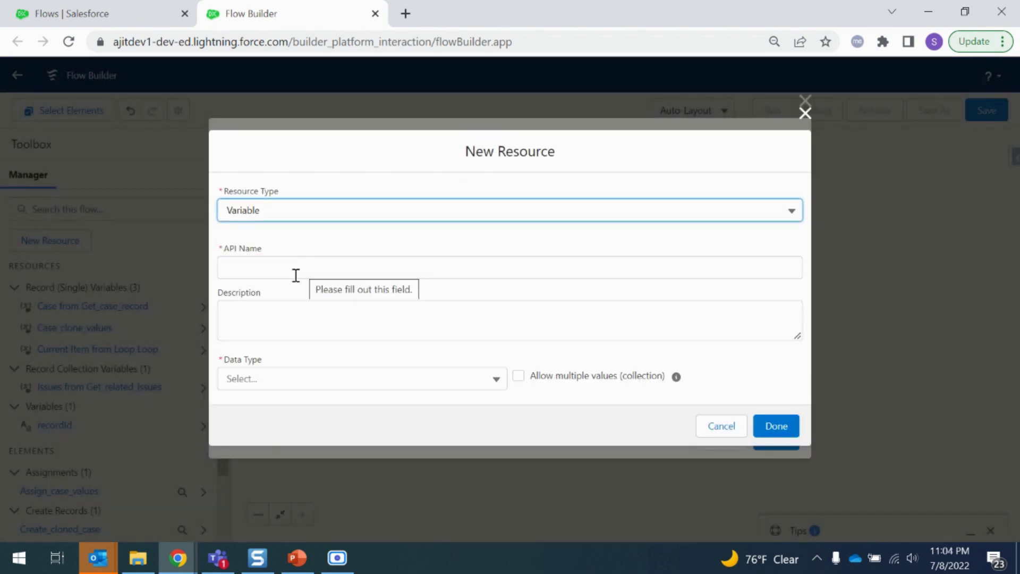
click(296, 275)
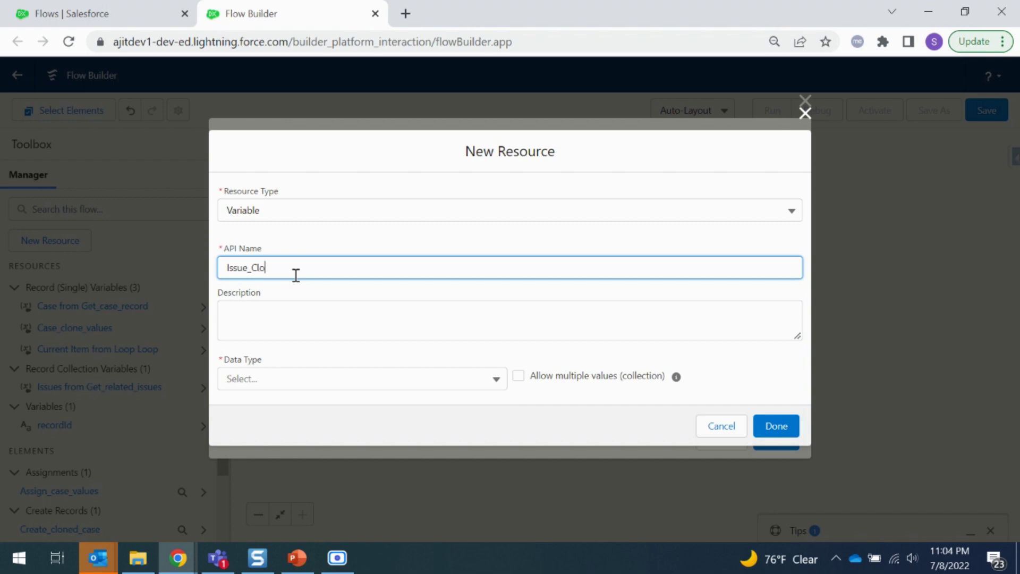
text(Issue_Clone_Values)
Set the Issue_Clone_Values variable's data type to Record and its object to Issue (Issue__c).
click(300, 382)
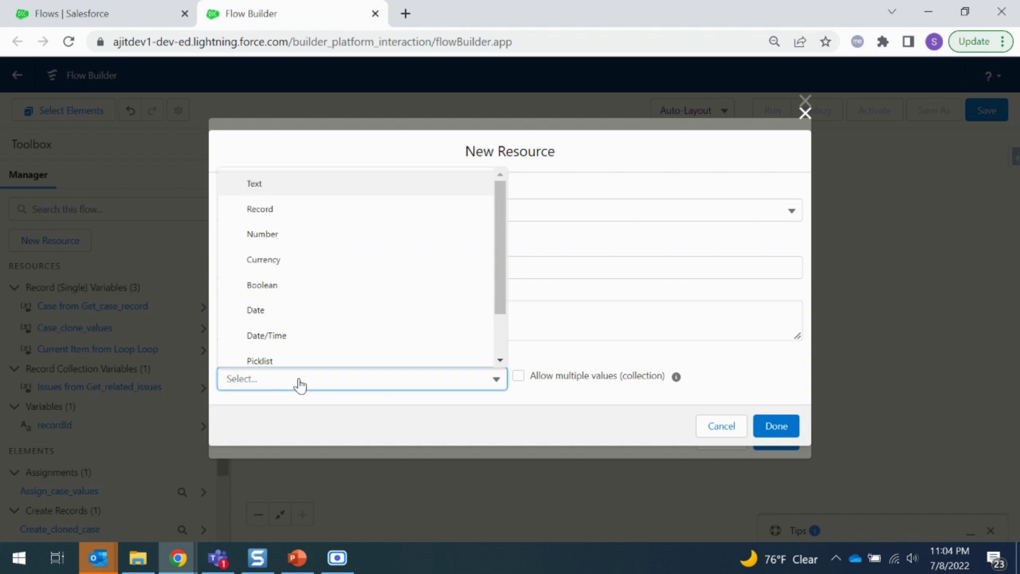
click(271, 211)
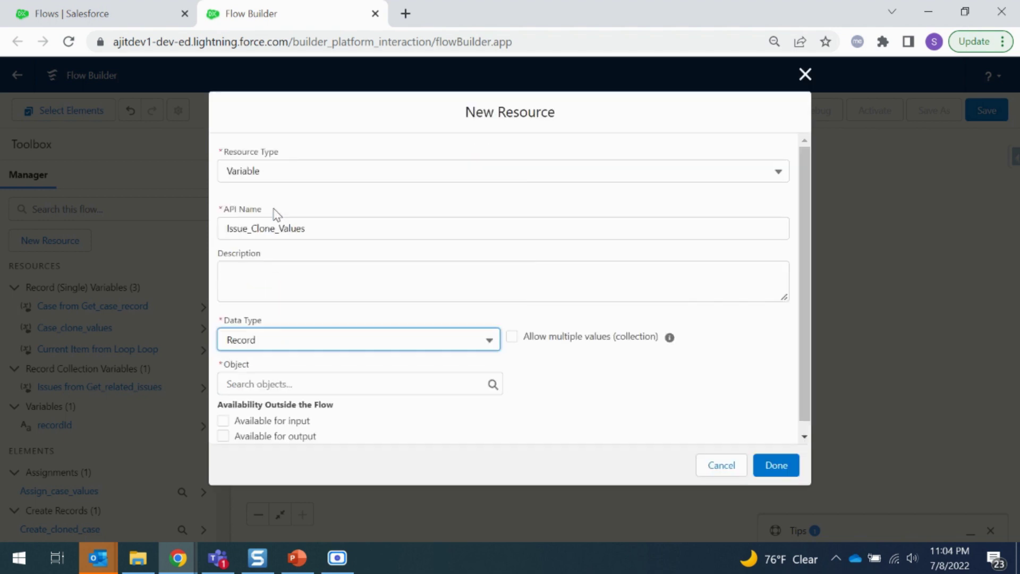
drag(556, 366, 555, 309)
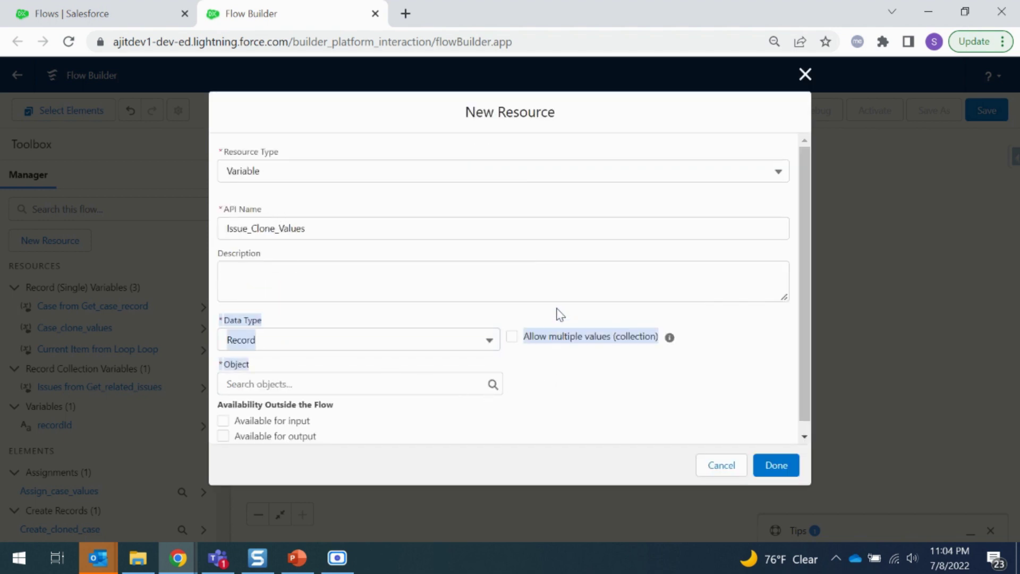
click(565, 372)
scroll(366, 391, down, 1)
click(310, 375)
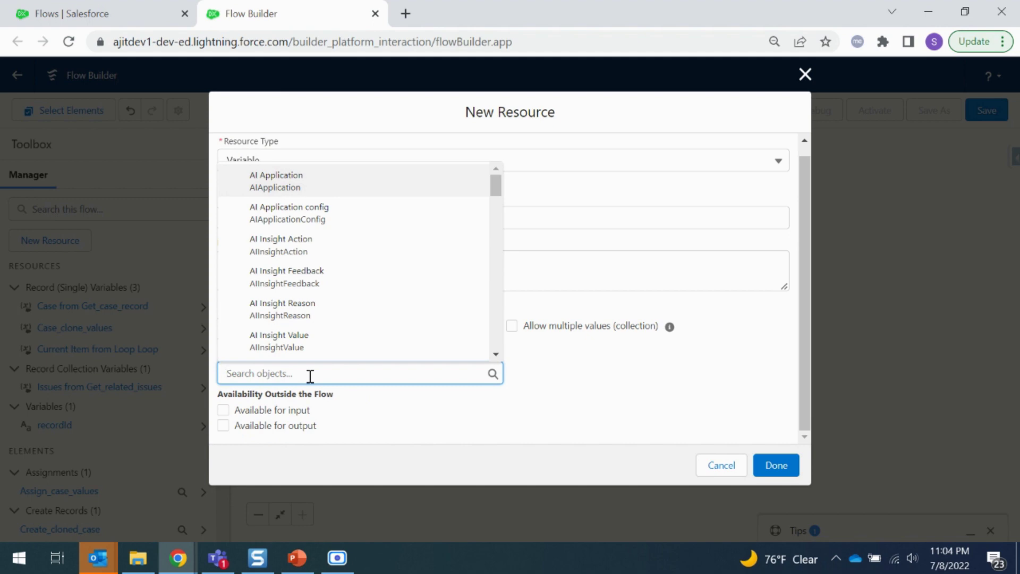
text(issue)
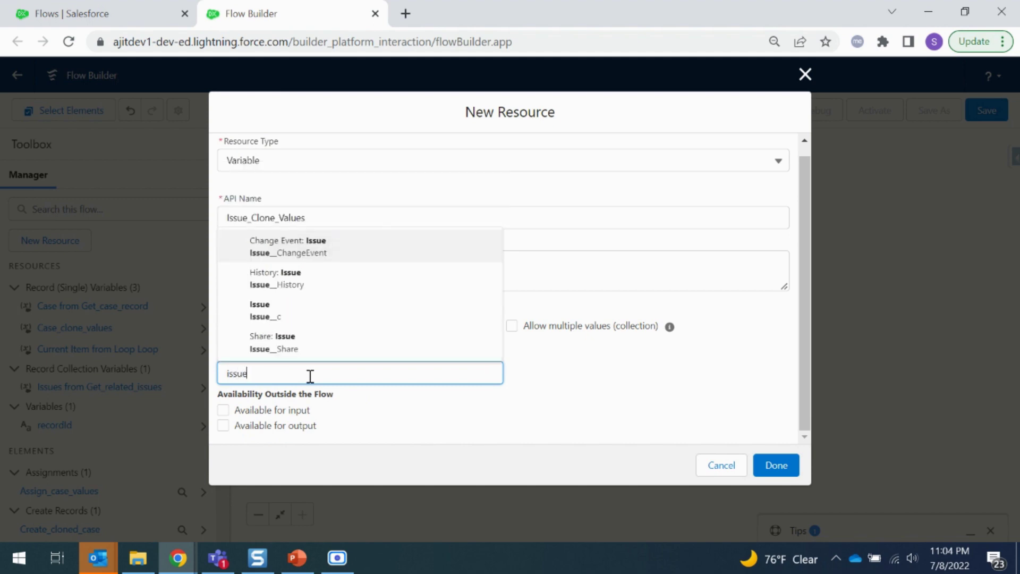
click(296, 315)
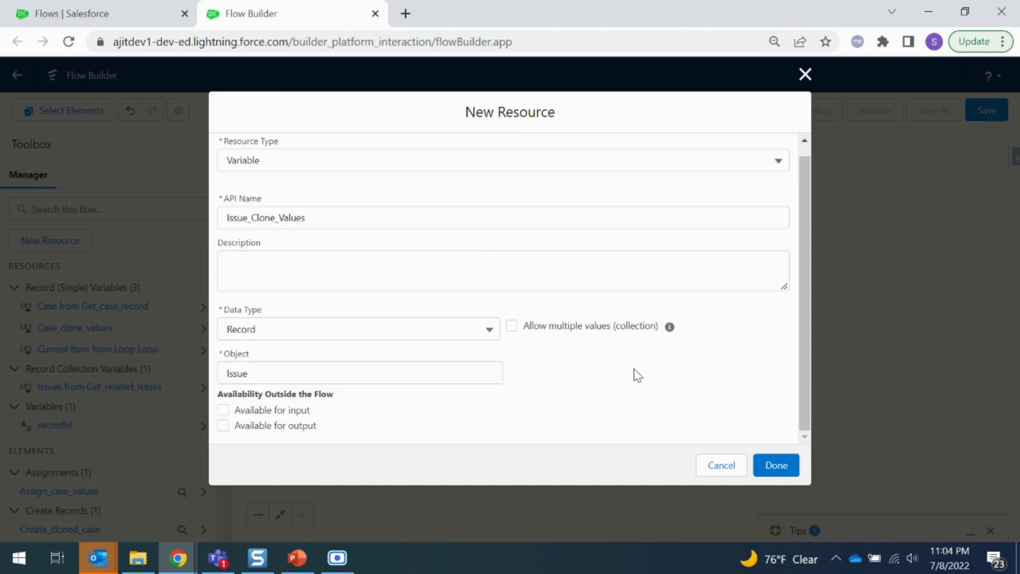
Finish the Issue_Clone_Values variable and choose its Issue Description field as the variable in the assignment's first row.
click(775, 468)
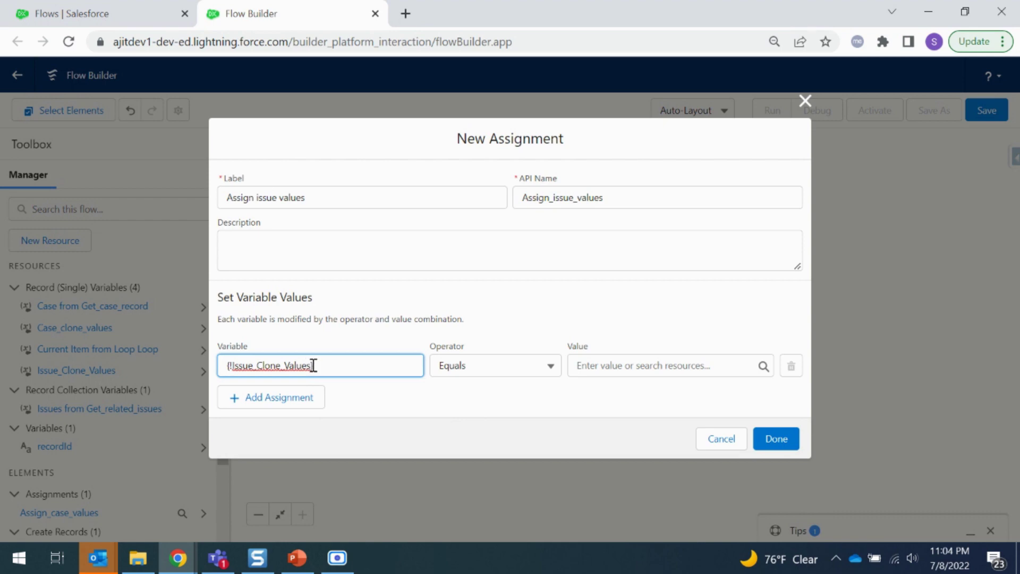
text(})
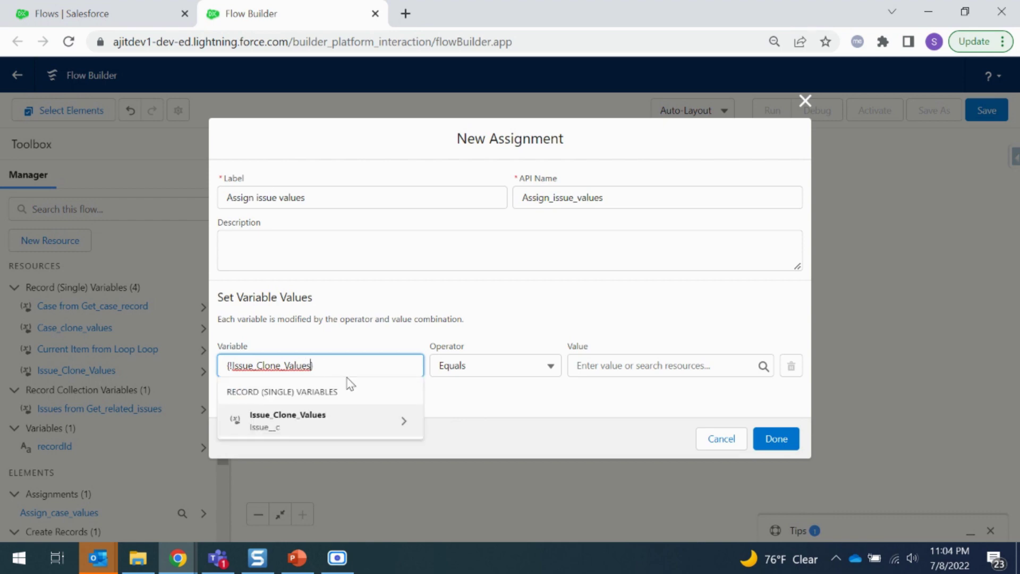
text(.)
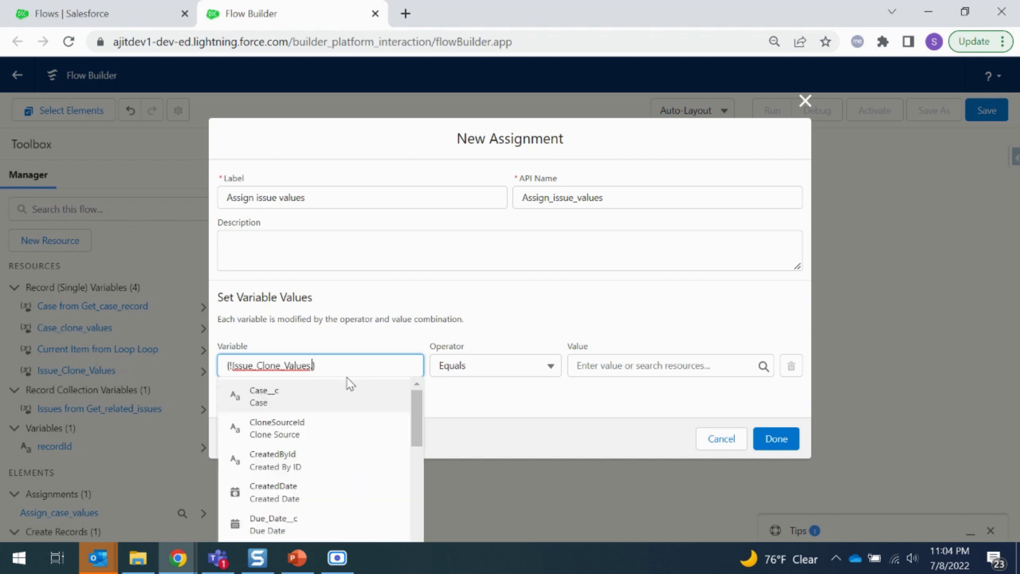
text(des)
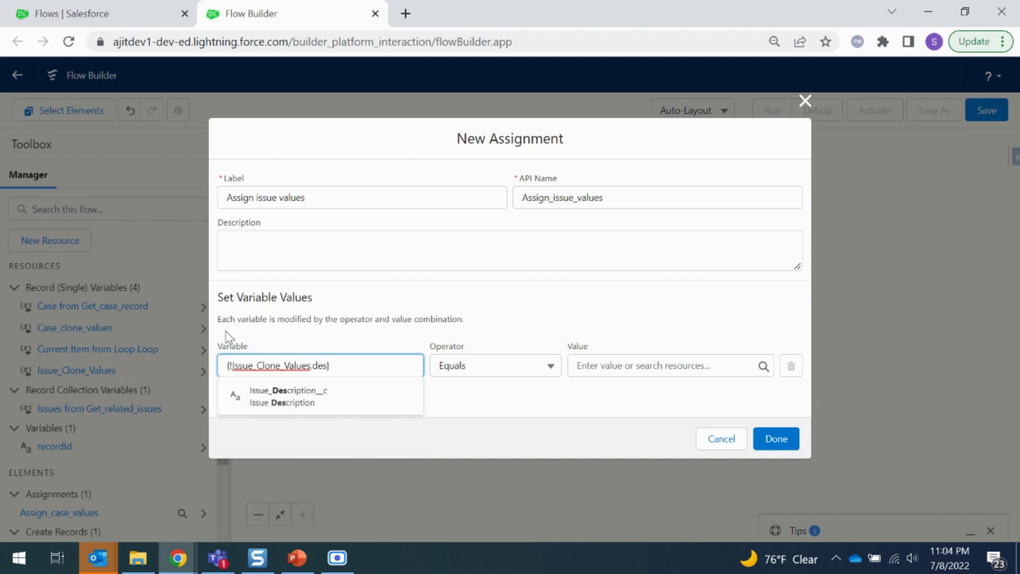
click(300, 408)
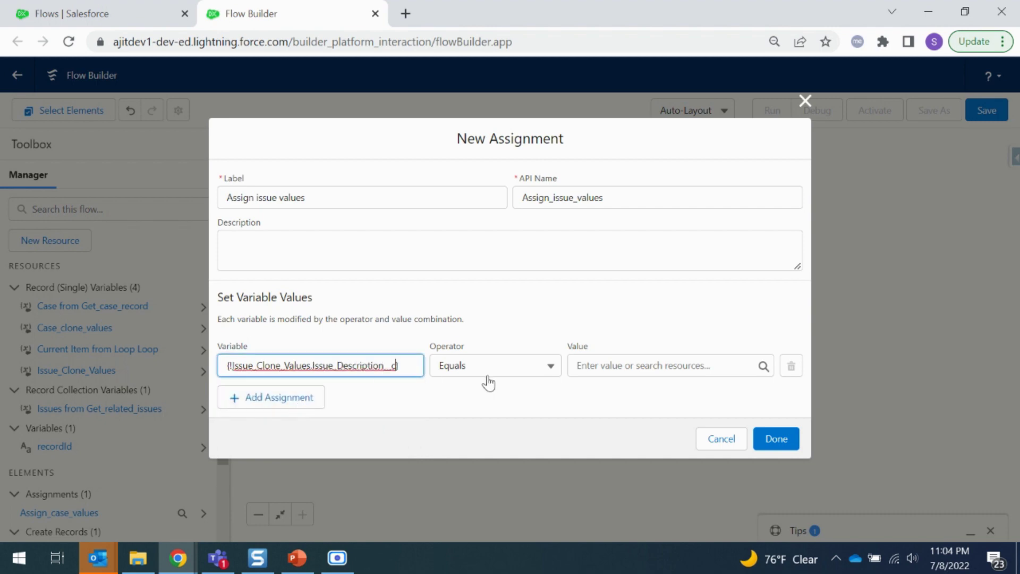
Look through the resources available as the Issue Description row's value and finish the assignment element with that value left blank.
click(638, 365)
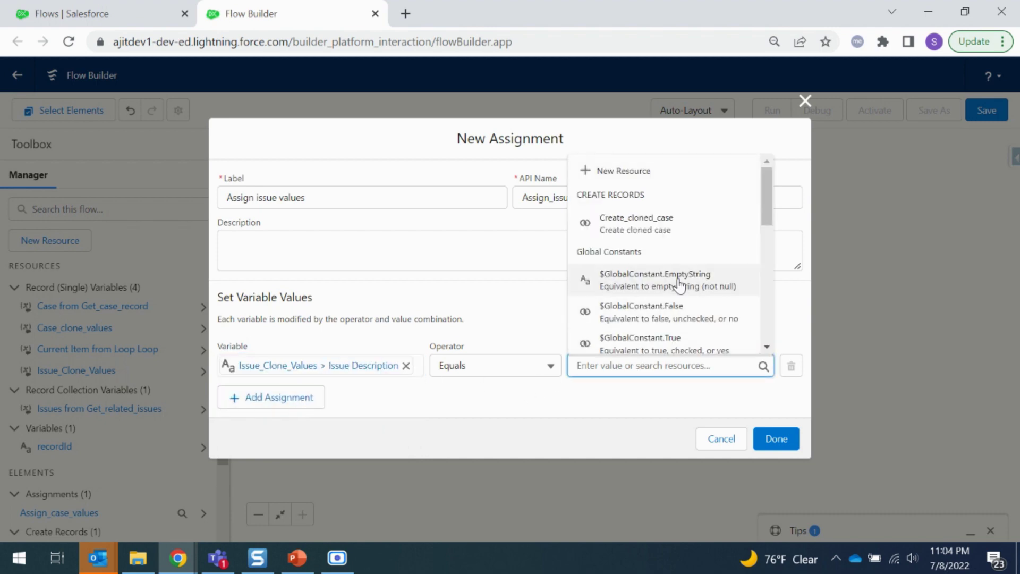
scroll(680, 284, down, 3)
scroll(692, 321, down, 3)
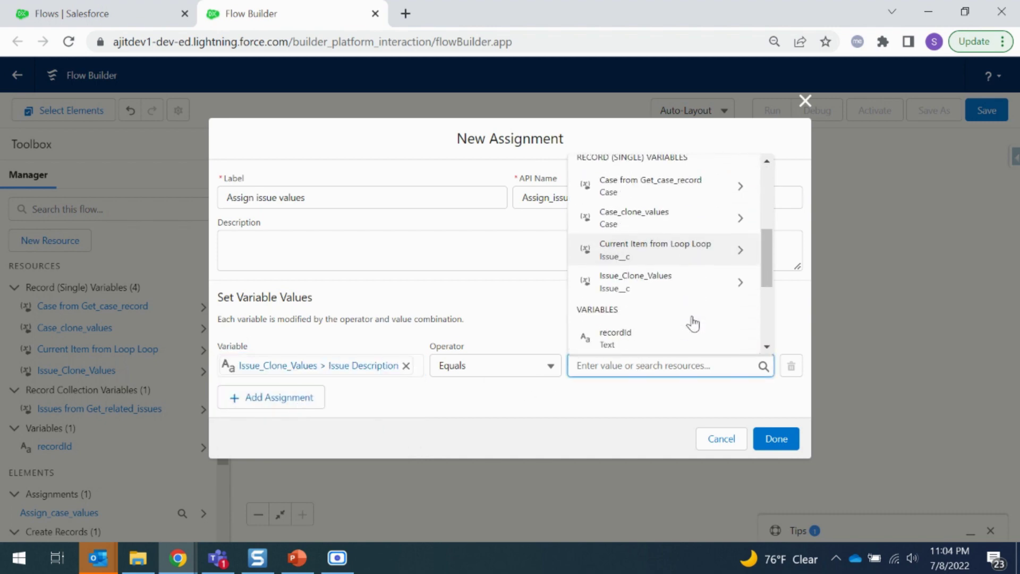
scroll(676, 314, up, 3)
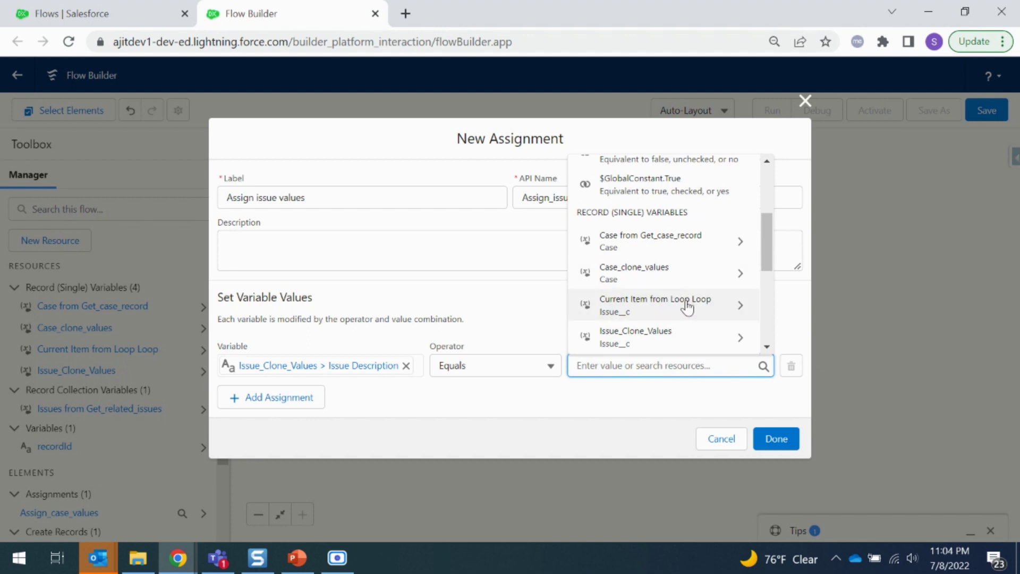
scroll(694, 323, down, 1)
scroll(694, 326, down, 1)
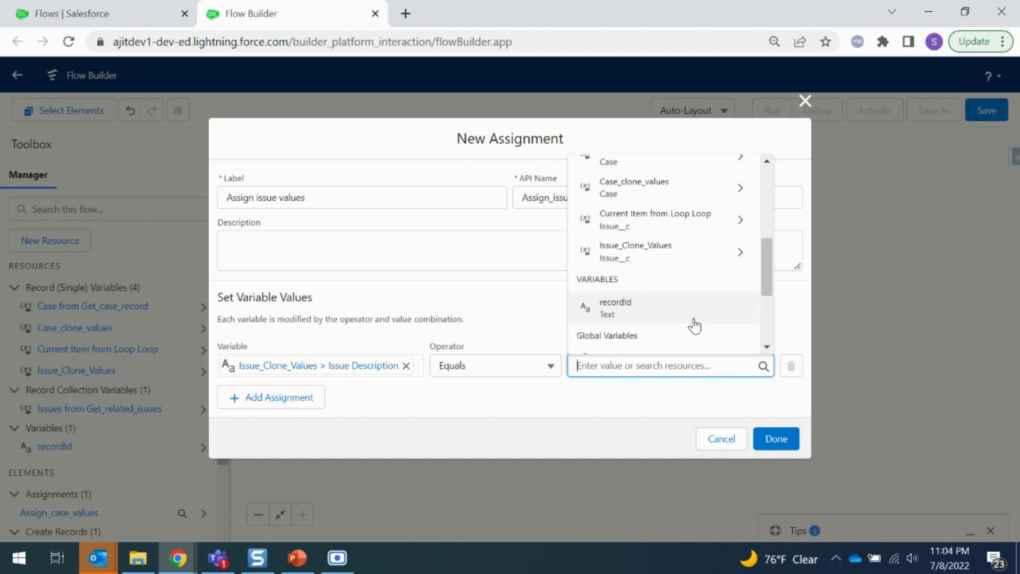
scroll(694, 326, up, 5)
scroll(694, 326, down, 3)
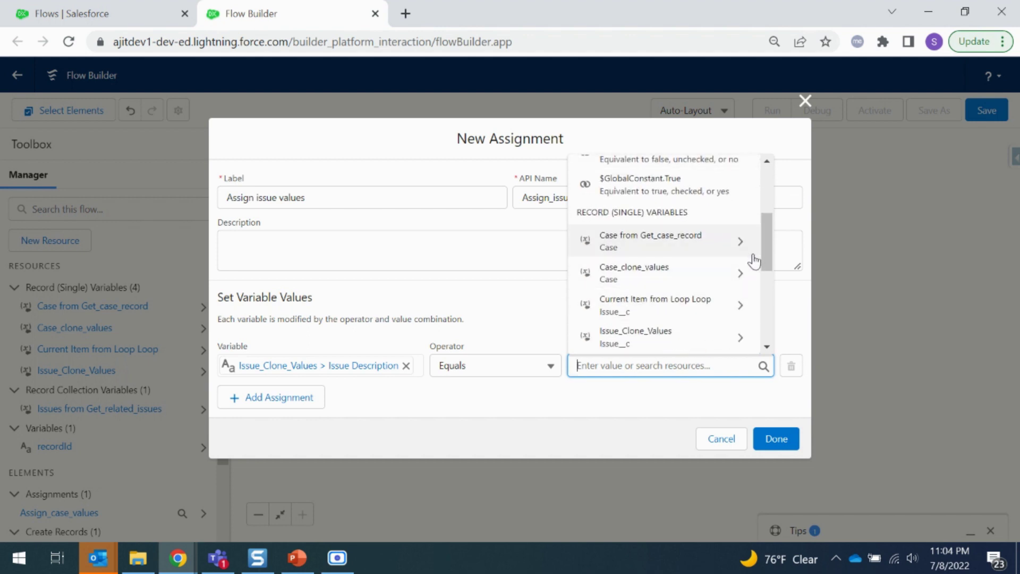
mouse_move(772, 253)
mouse_down()
mouse_move(772, 196)
mouse_move(773, 262)
mouse_up()
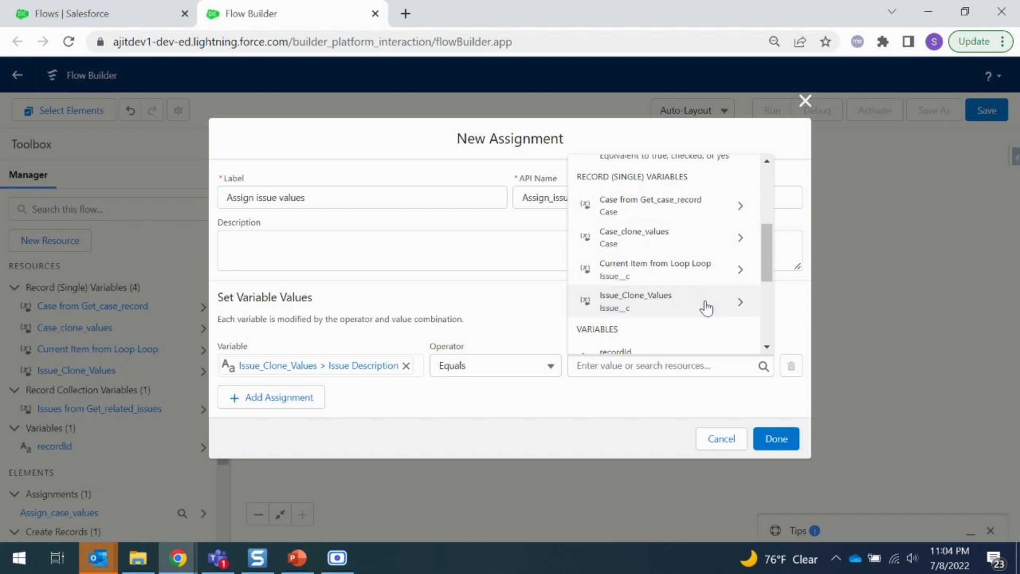
scroll(706, 308, down, 5)
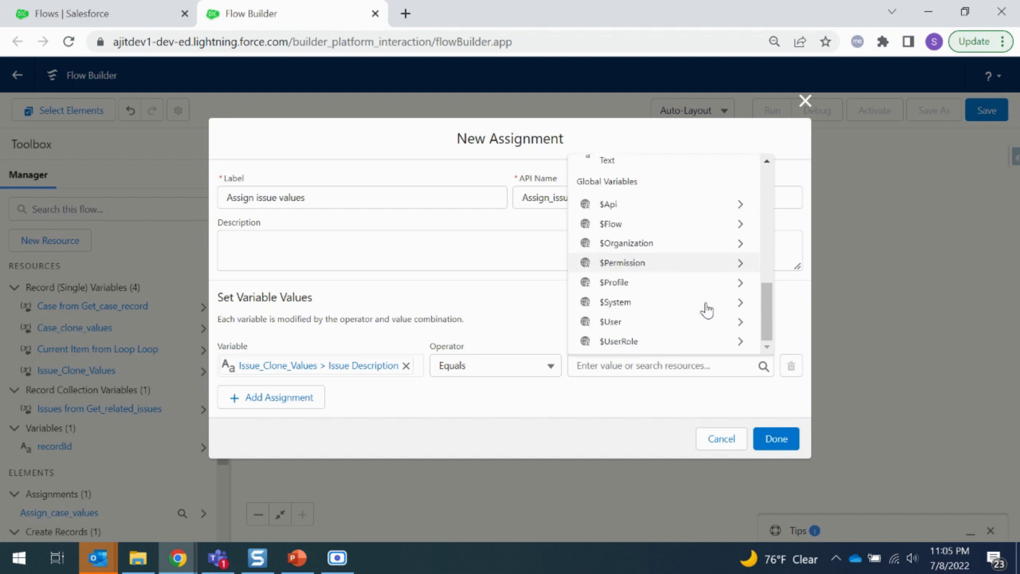
click(760, 432)
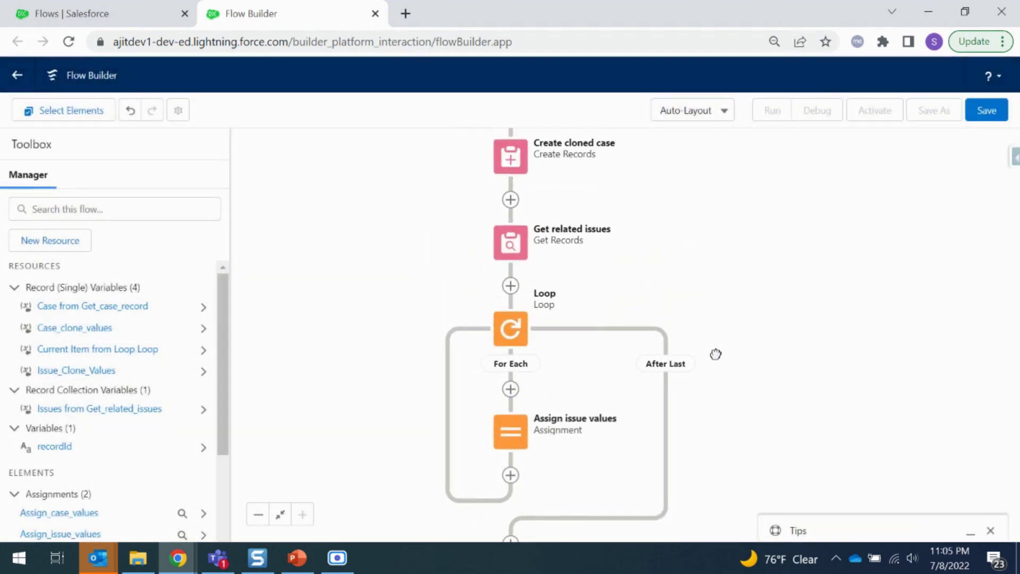
Reopen the Assign issue values element and replace its variable with Issue Description of Current Item from Loop.
click(523, 246)
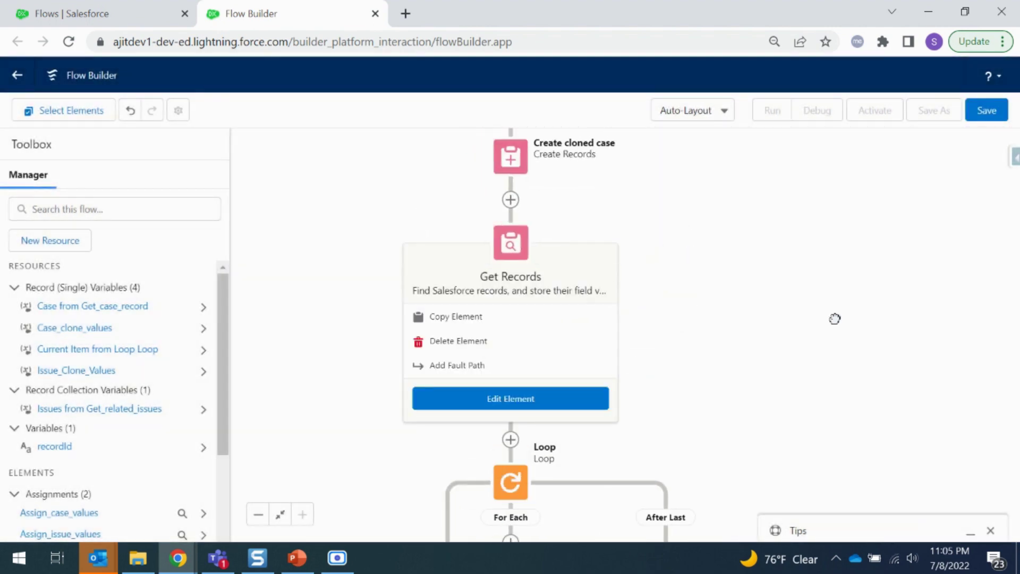
click(829, 340)
scroll(840, 358, down, 2)
click(488, 345)
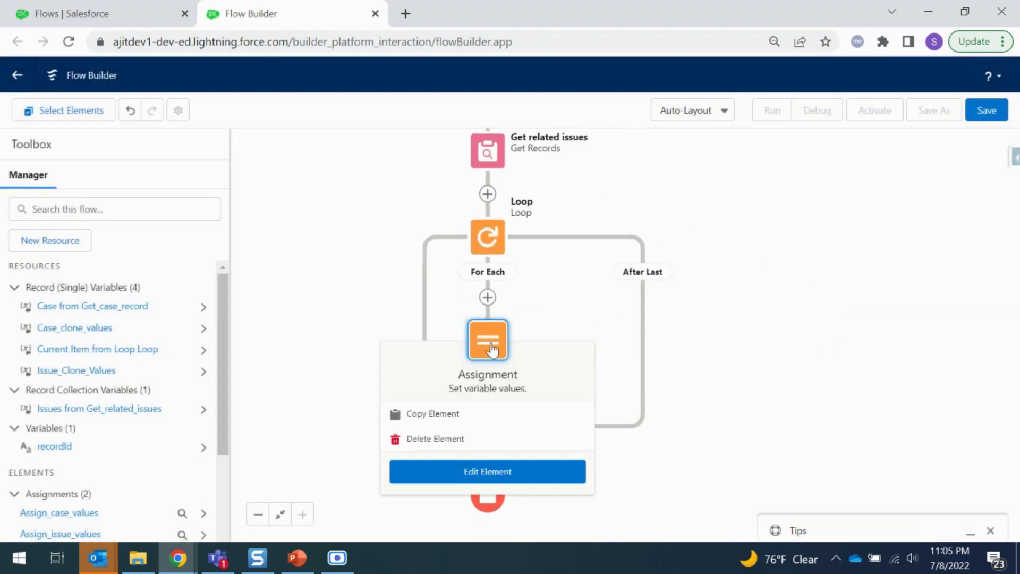
click(487, 472)
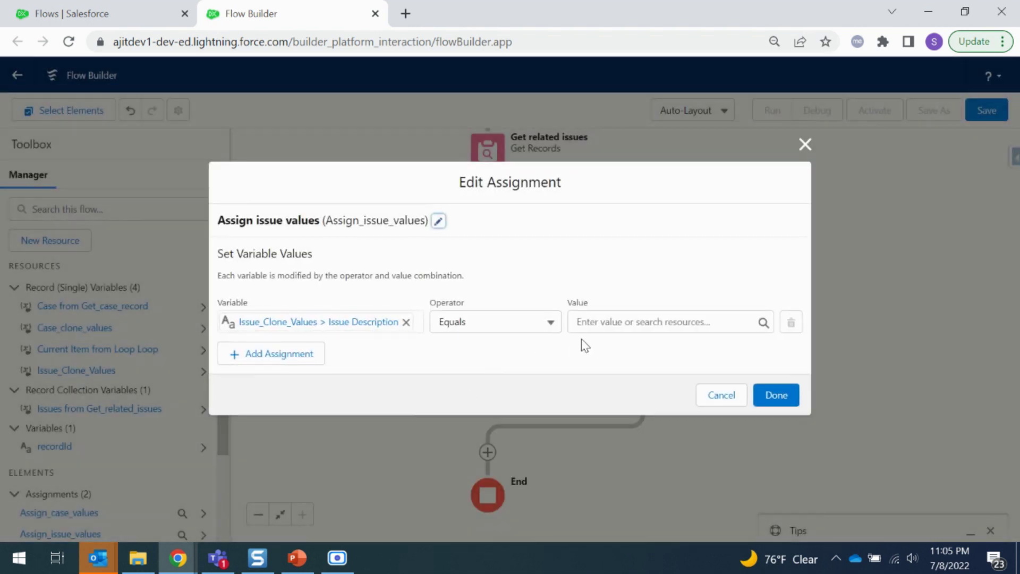
click(406, 322)
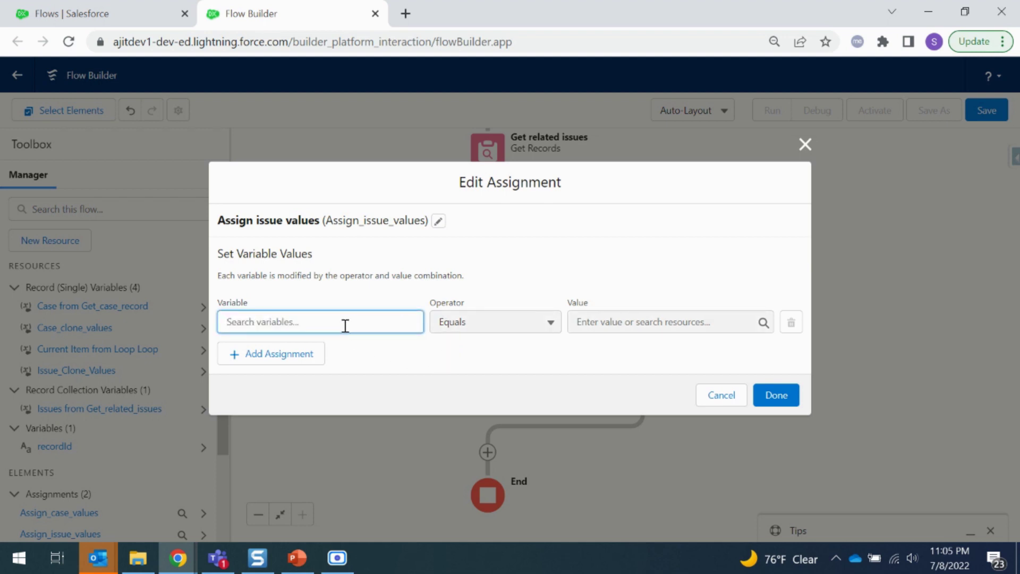
click(345, 323)
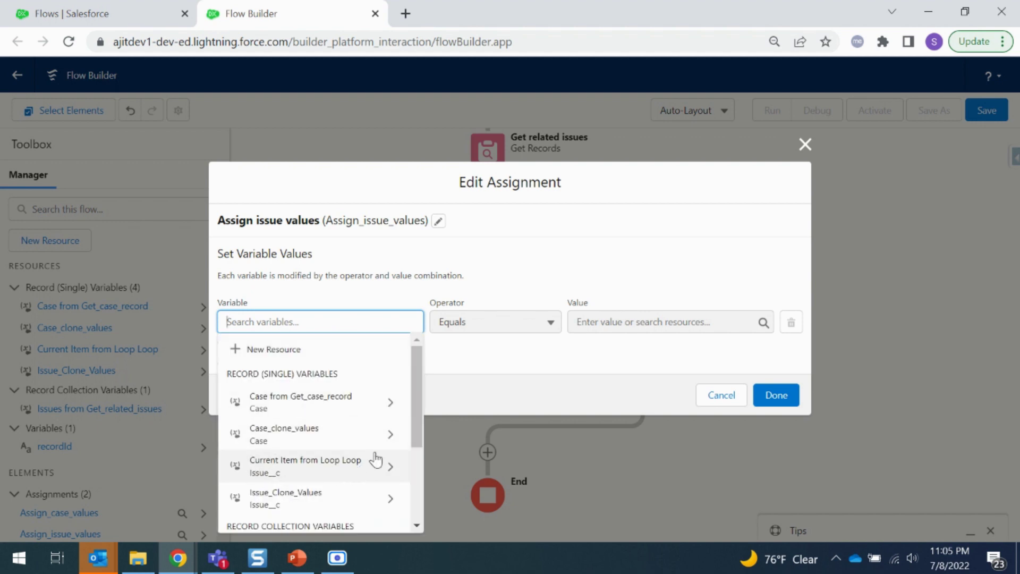
click(303, 468)
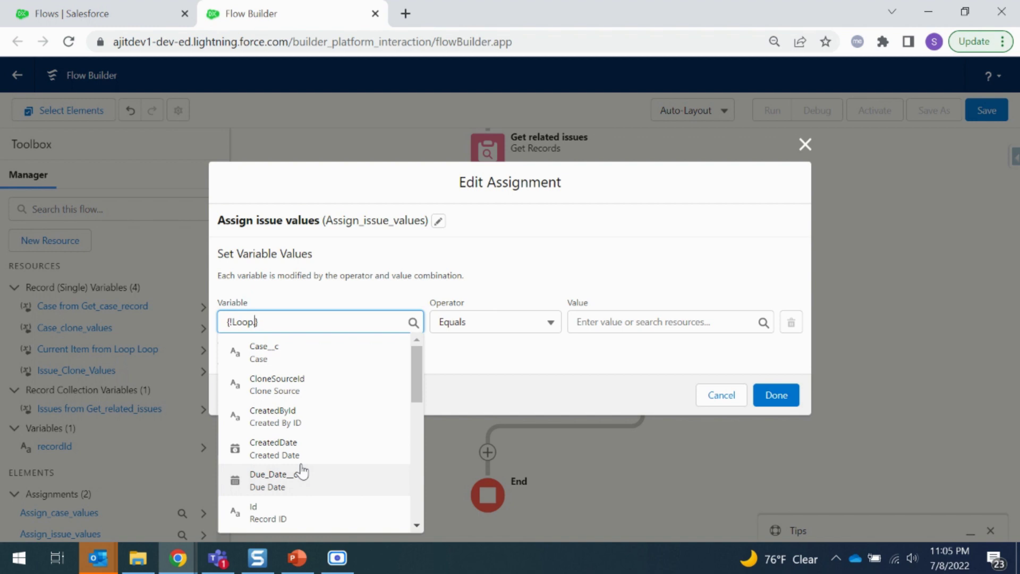
text(.des)
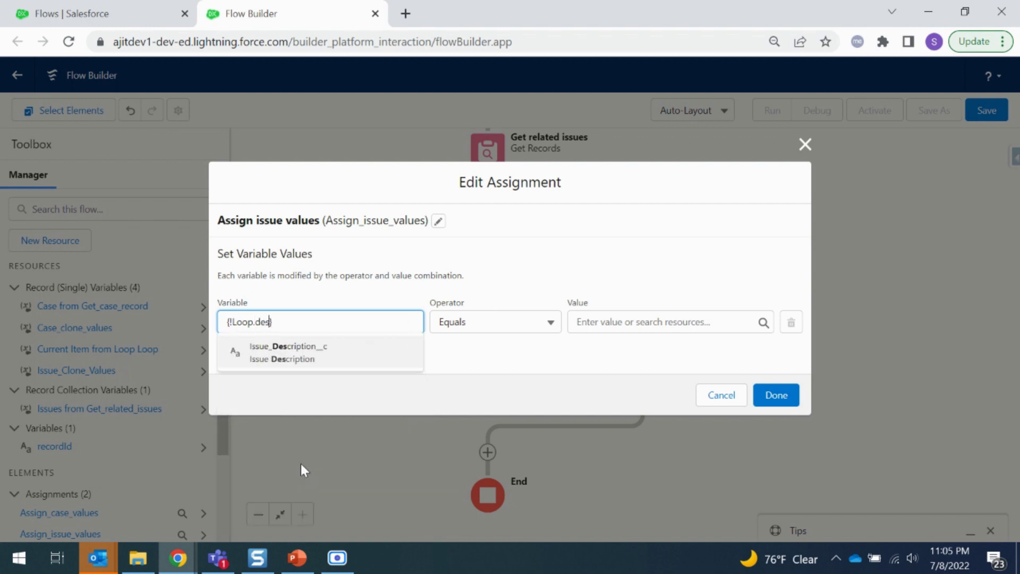
click(369, 360)
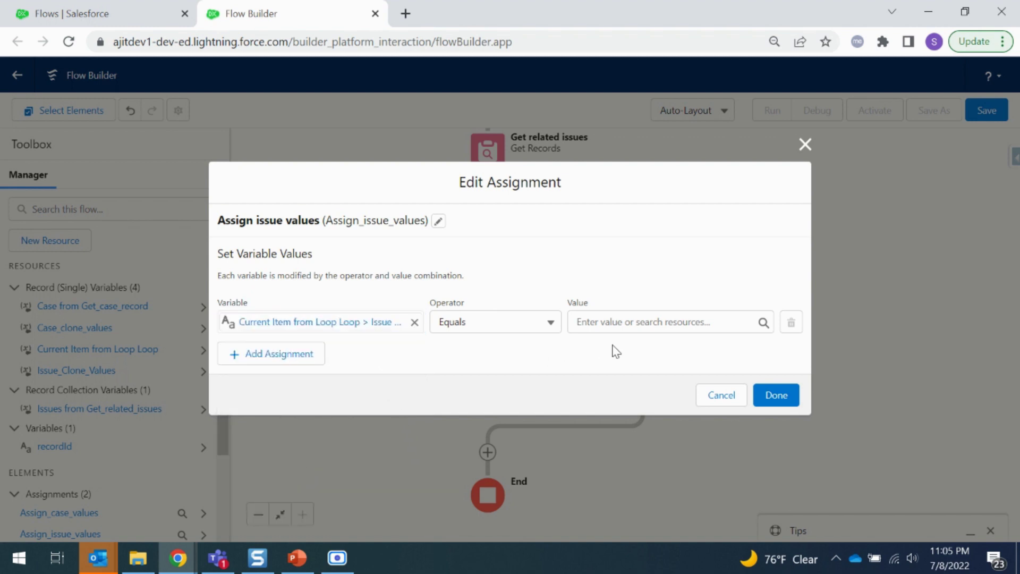
Set the first assignment row's value to the Issue Description field of Issue_Clone_Values.
click(606, 319)
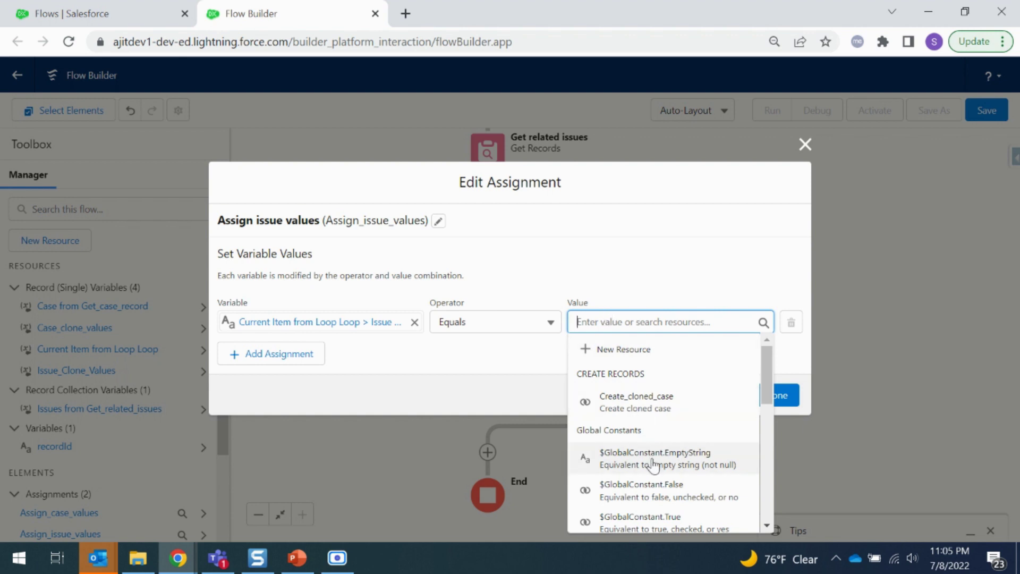
scroll(659, 470, down, 2)
scroll(659, 470, down, 3)
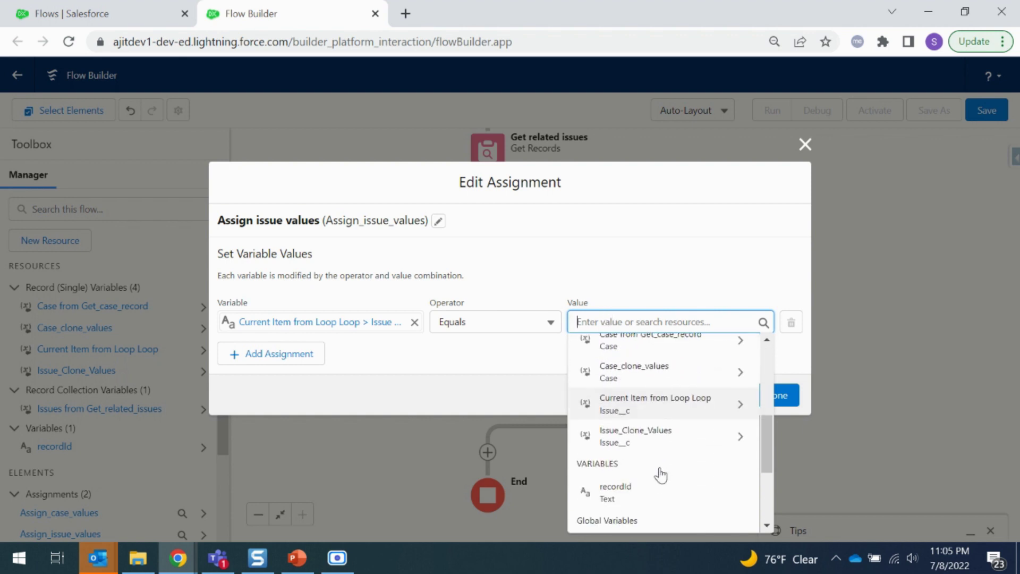
click(667, 441)
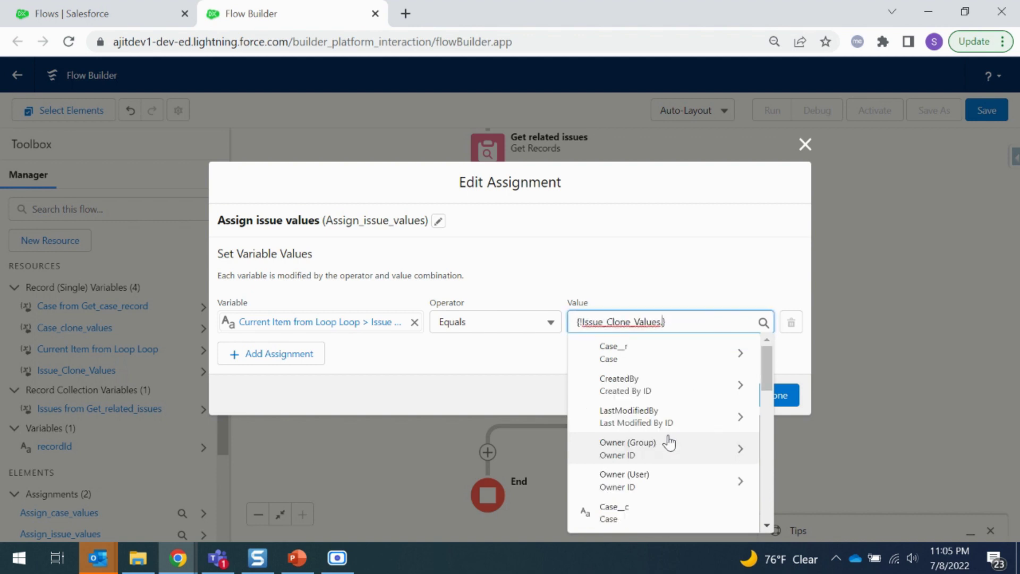
text(desc)
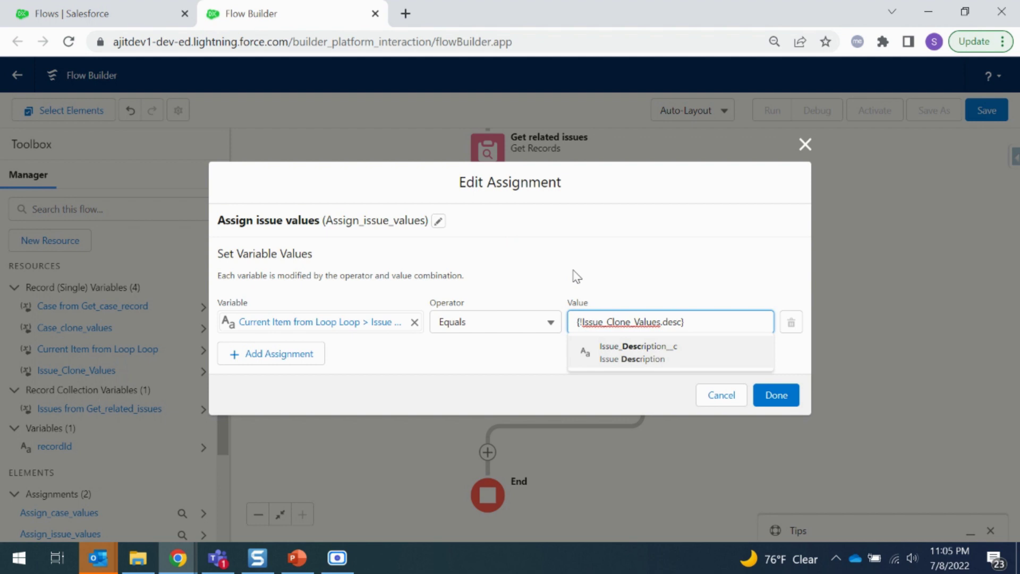
click(652, 355)
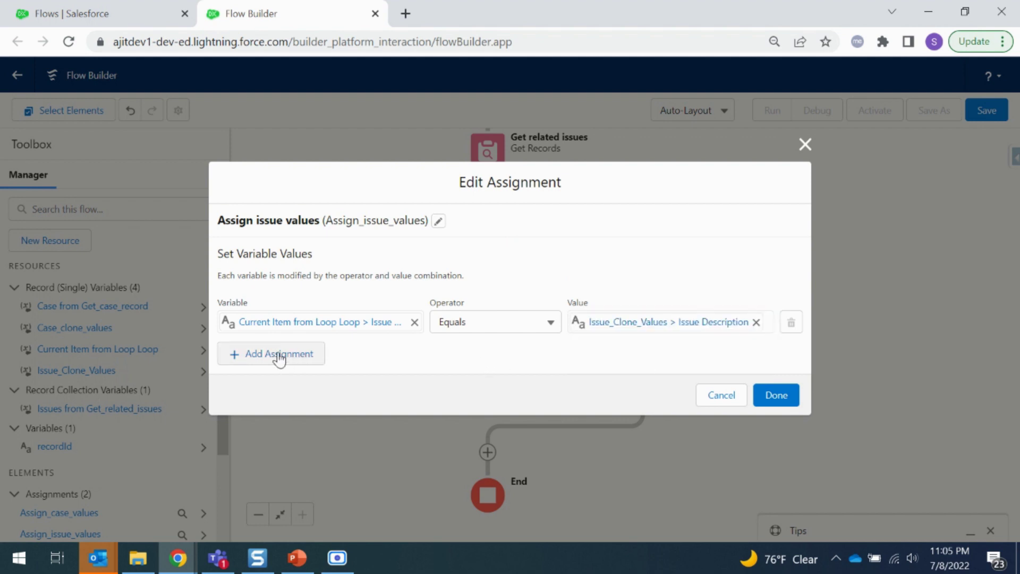
Add a second assignment row with Owner ID of Current Item from Loop as its variable.
click(278, 355)
click(342, 351)
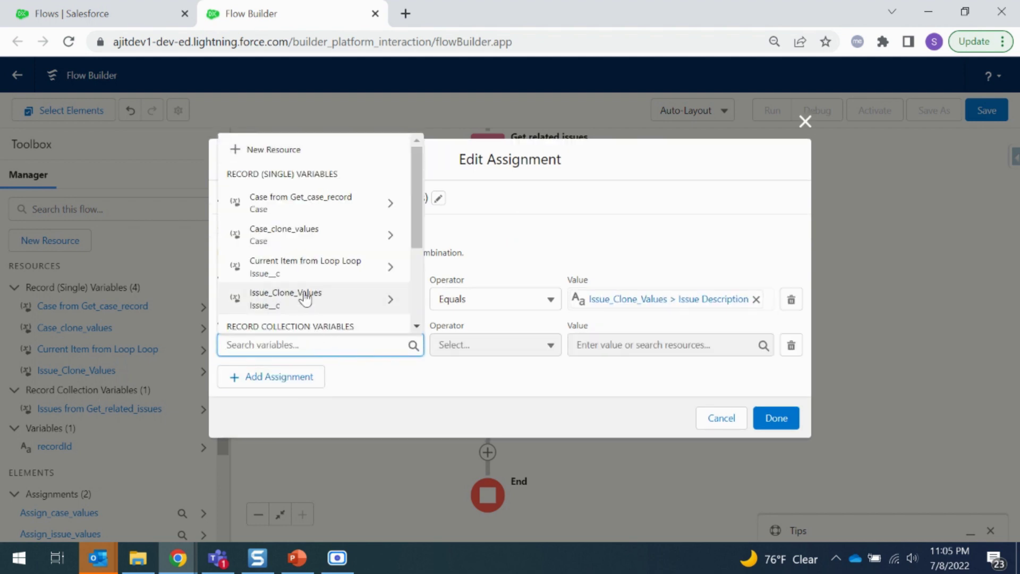
click(314, 272)
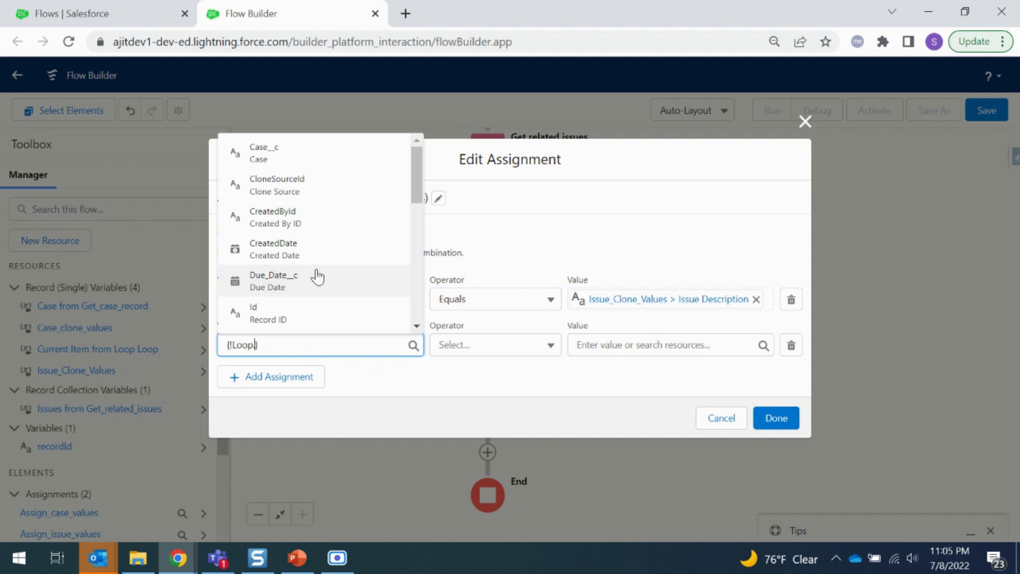
text(owne)
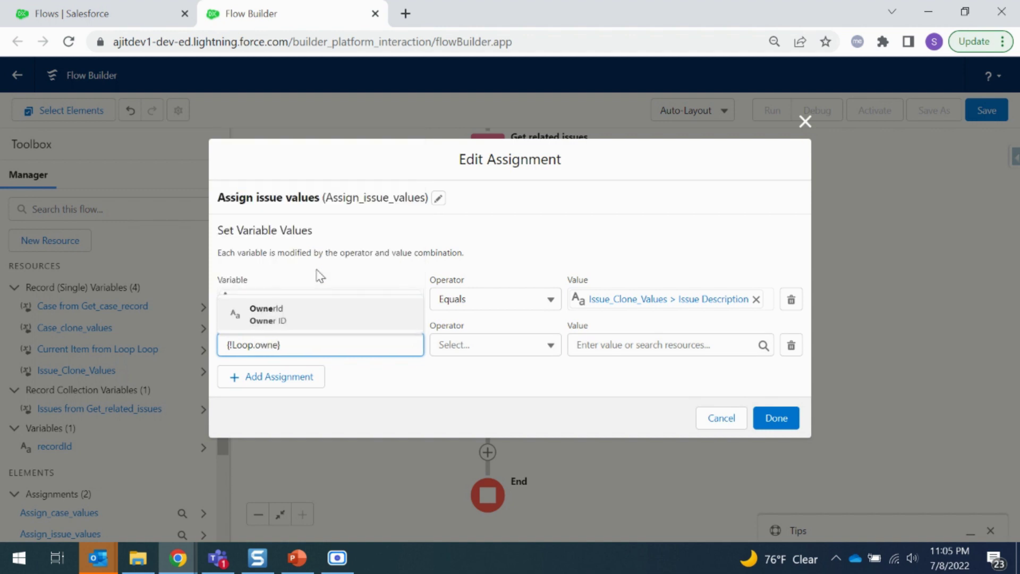
click(323, 315)
click(598, 345)
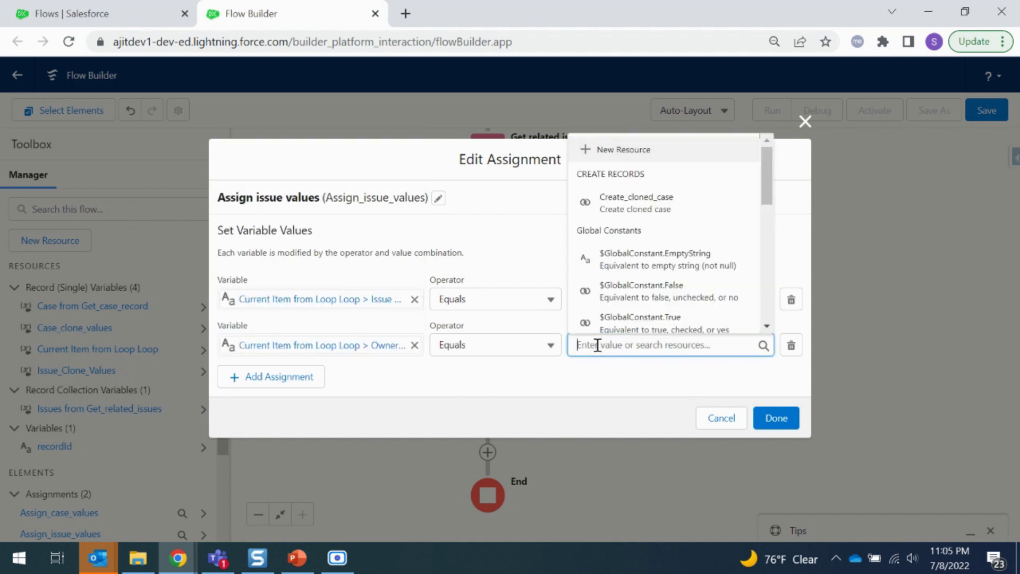
scroll(643, 246, down, 8)
scroll(674, 264, up, 1)
scroll(670, 264, down, 1)
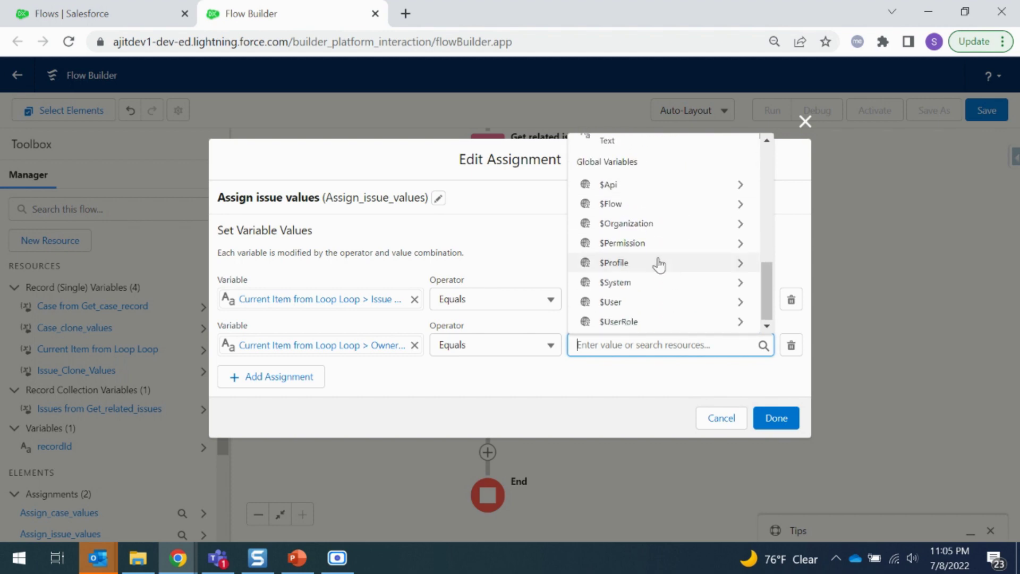
click(637, 204)
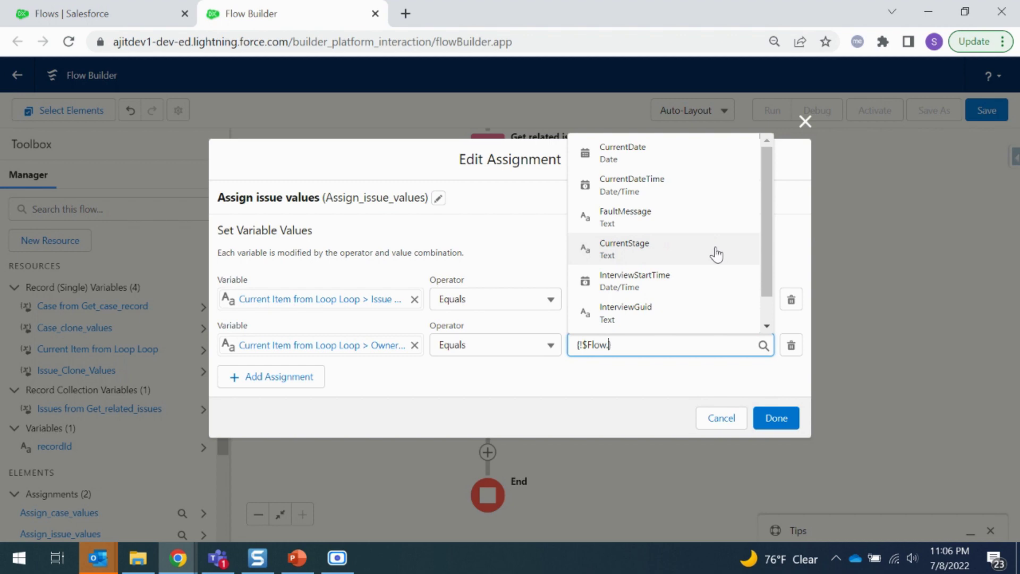
scroll(712, 247, down, 1)
drag(592, 346, 542, 353)
key(BackSpace)
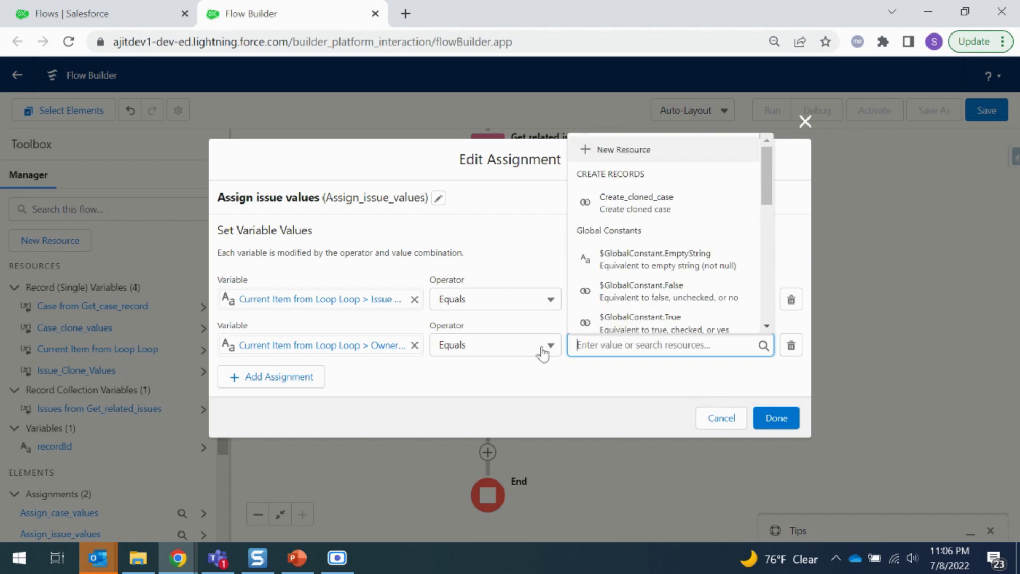
Set the value of the Owner ID assignment row to the Id field of the $User global variable.
scroll(610, 255, down, 7)
click(631, 302)
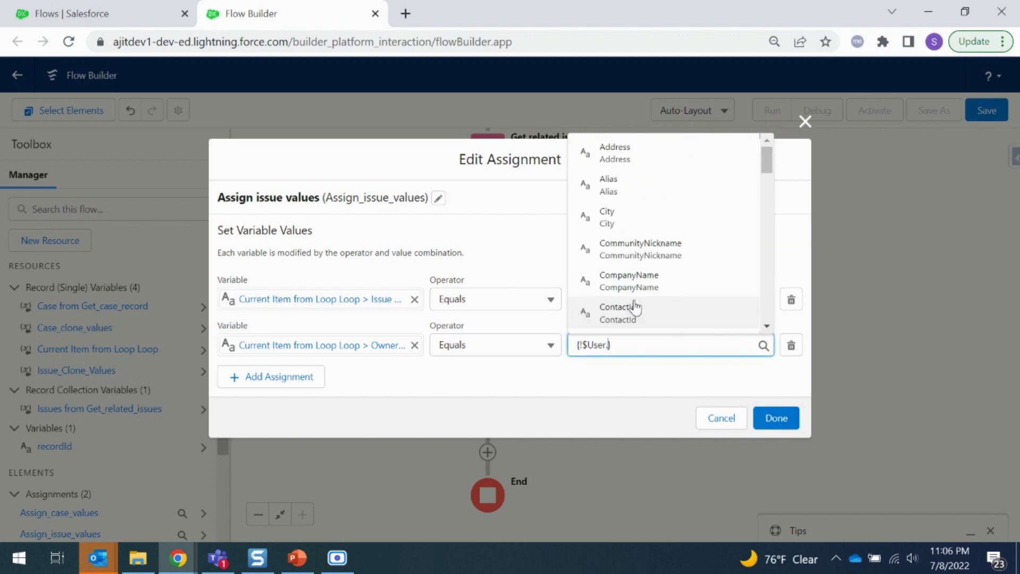
text(id)
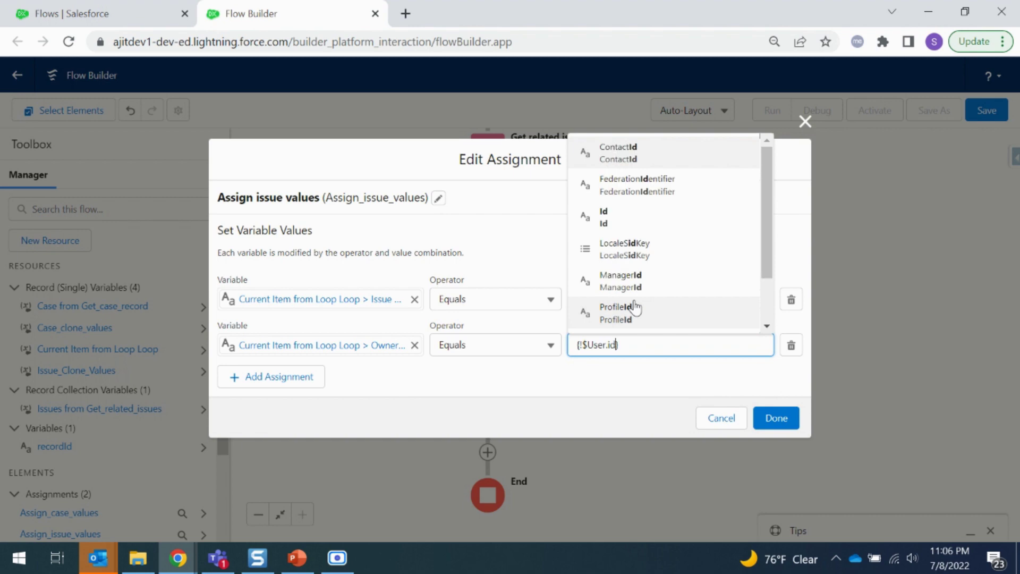
click(603, 217)
Add a third assignment row with Issue Start Date of Current Item from Loop as its variable.
click(278, 378)
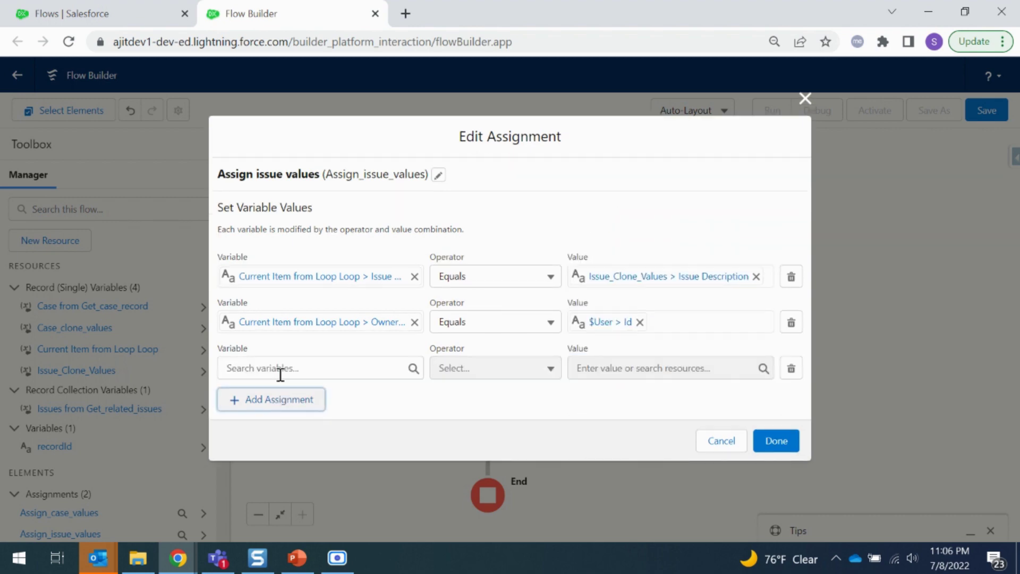
click(296, 367)
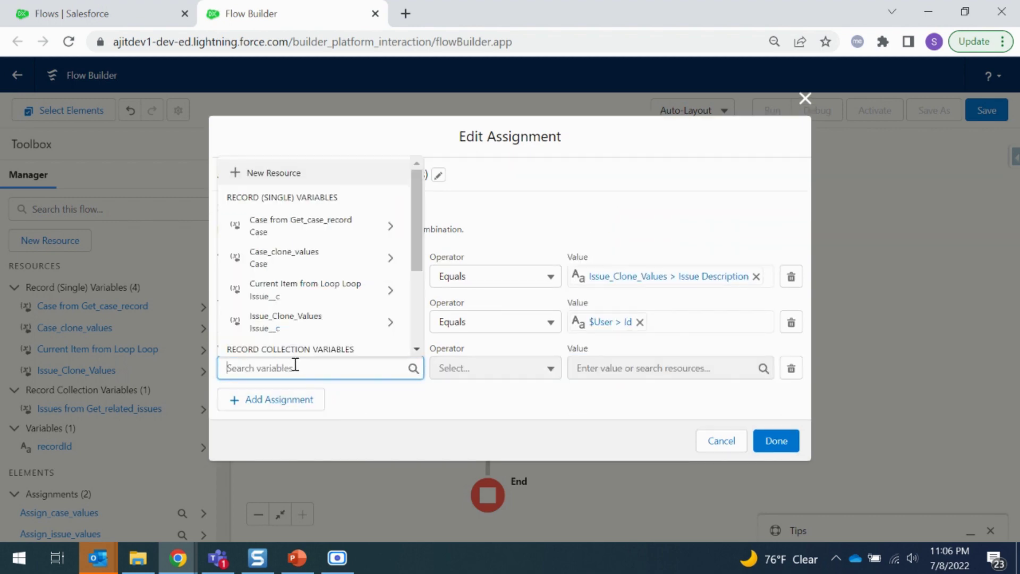
click(304, 290)
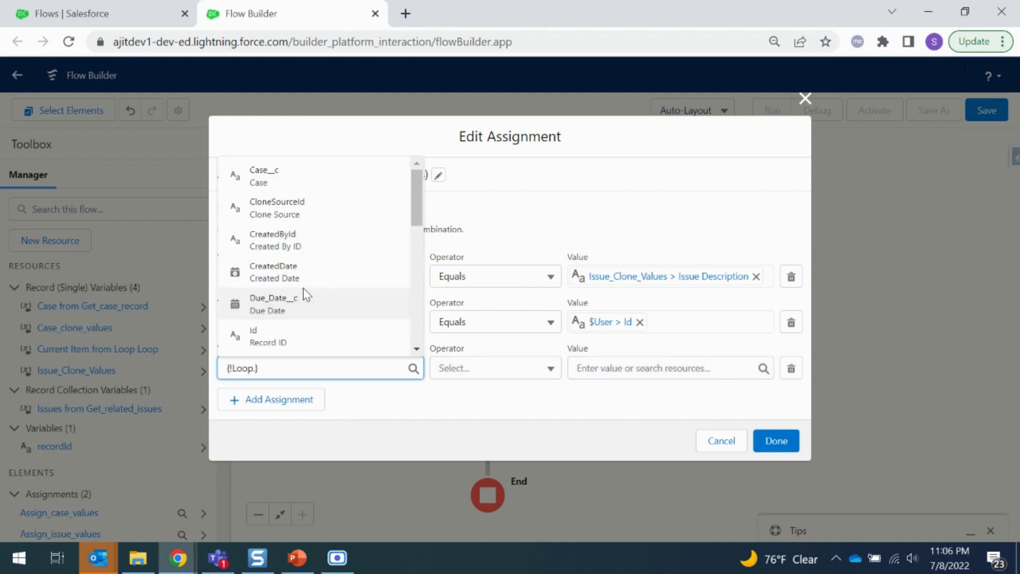
text(sta)
click(326, 244)
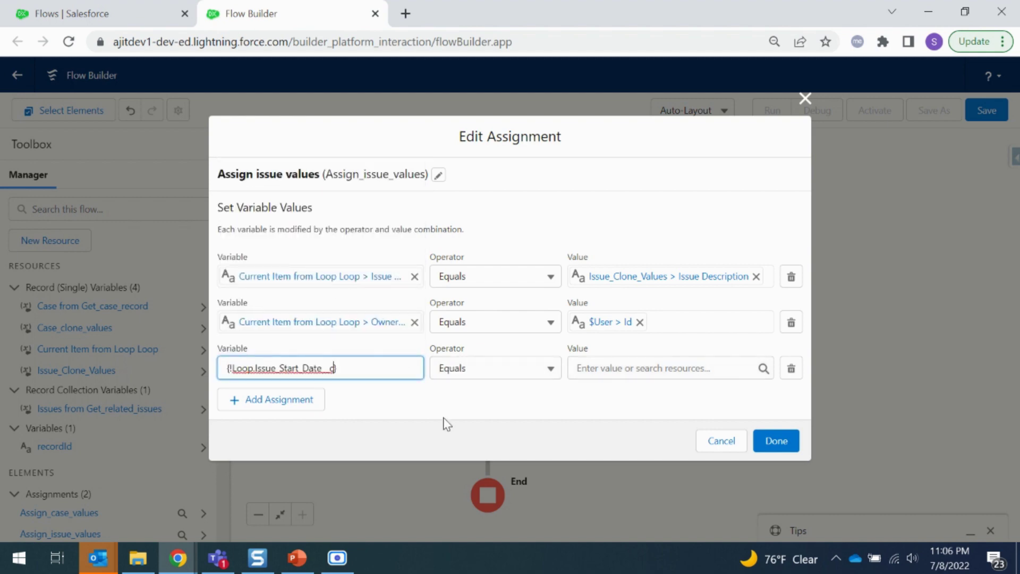
Set the Issue Start Date row's value to the Issue Start Date field of Issue_Clone_Values.
click(602, 368)
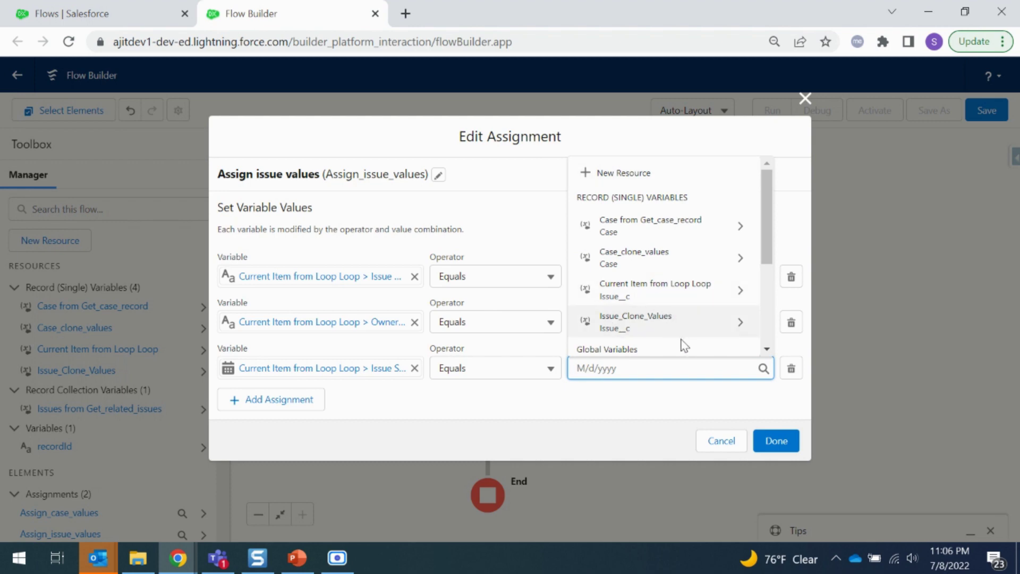
click(656, 325)
text(star)
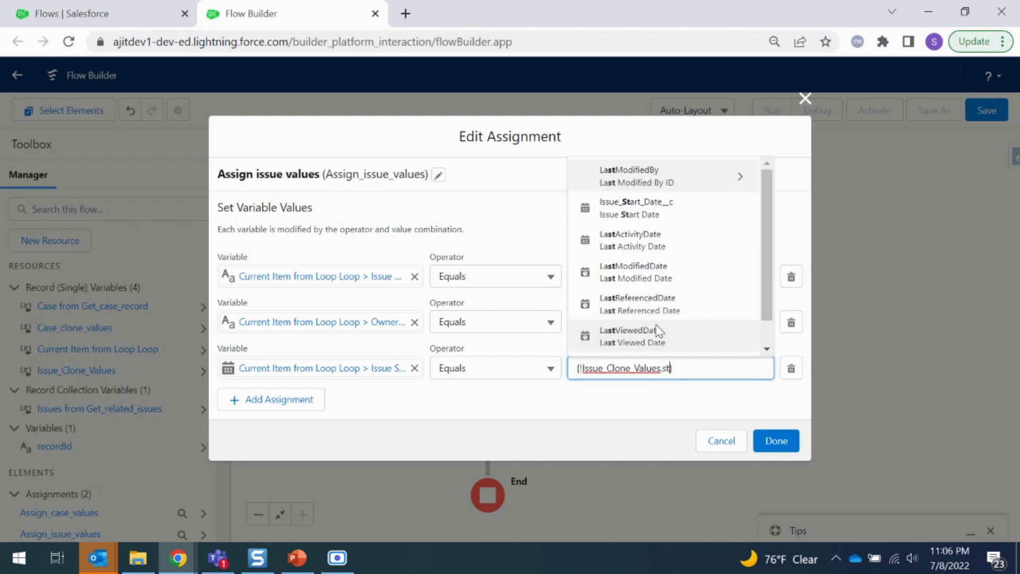
click(676, 346)
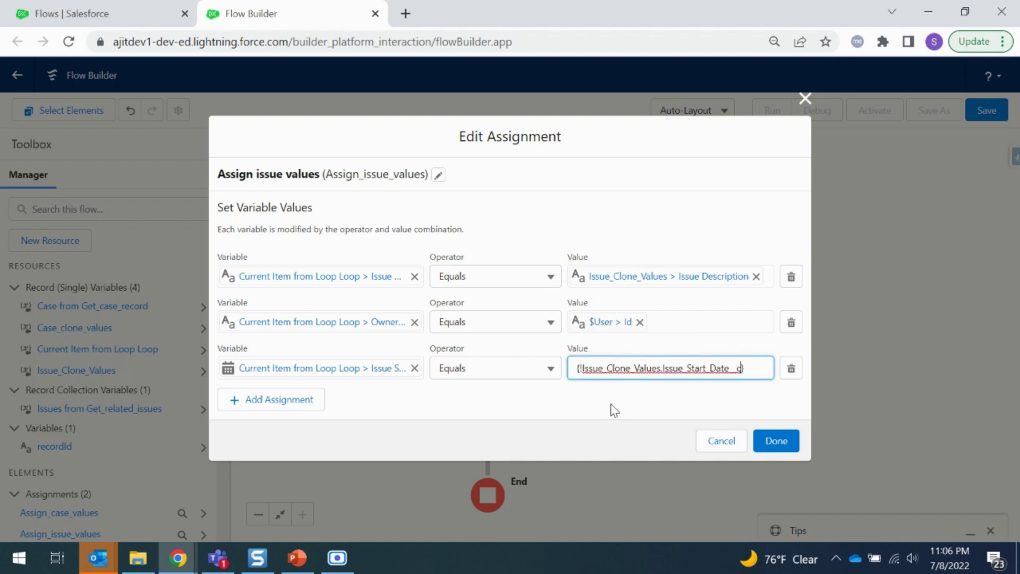
Add a fourth assignment row with Issue Type of Current Item from Loop as its variable.
click(288, 407)
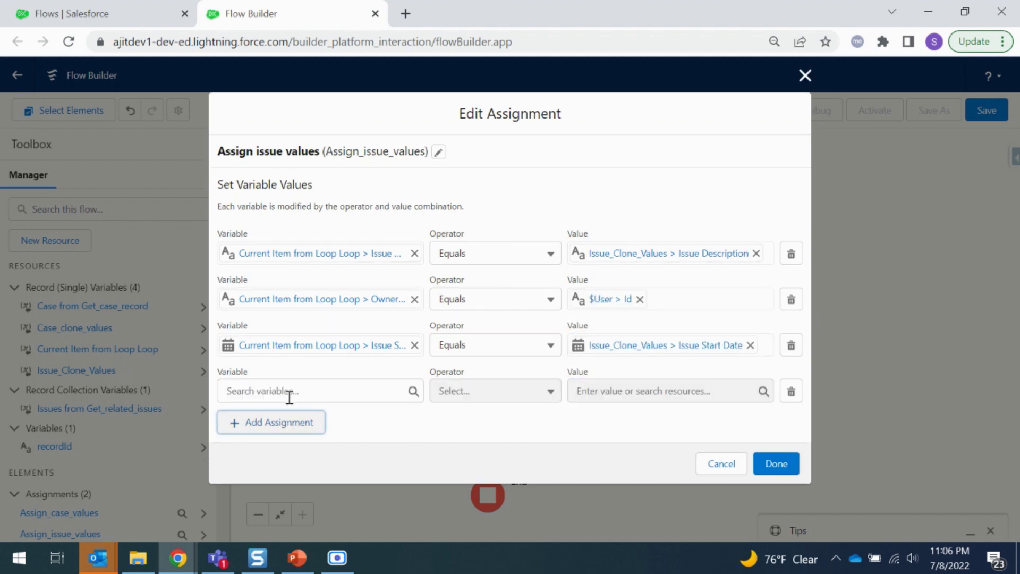
click(289, 394)
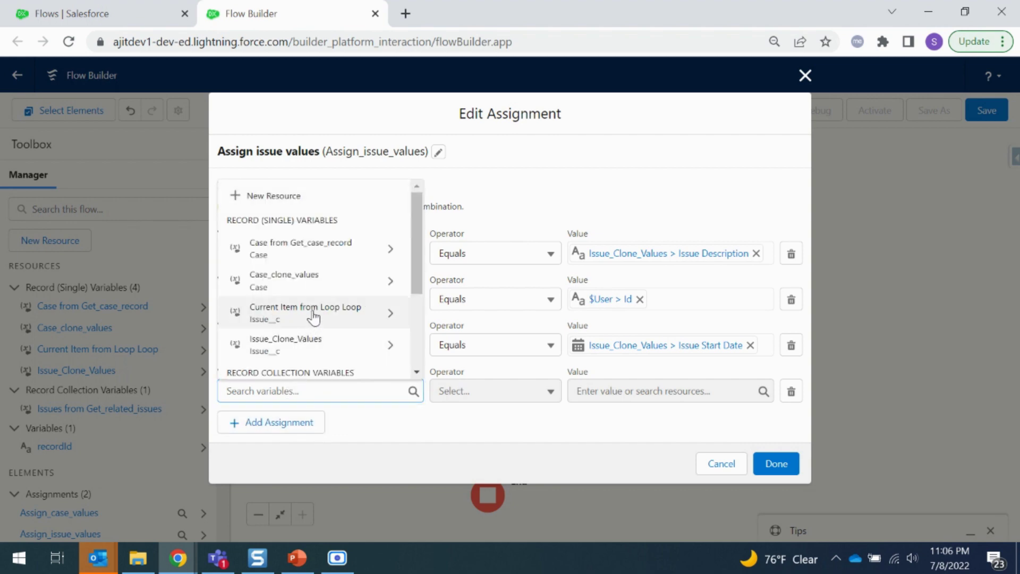
text({!Loop.typ)
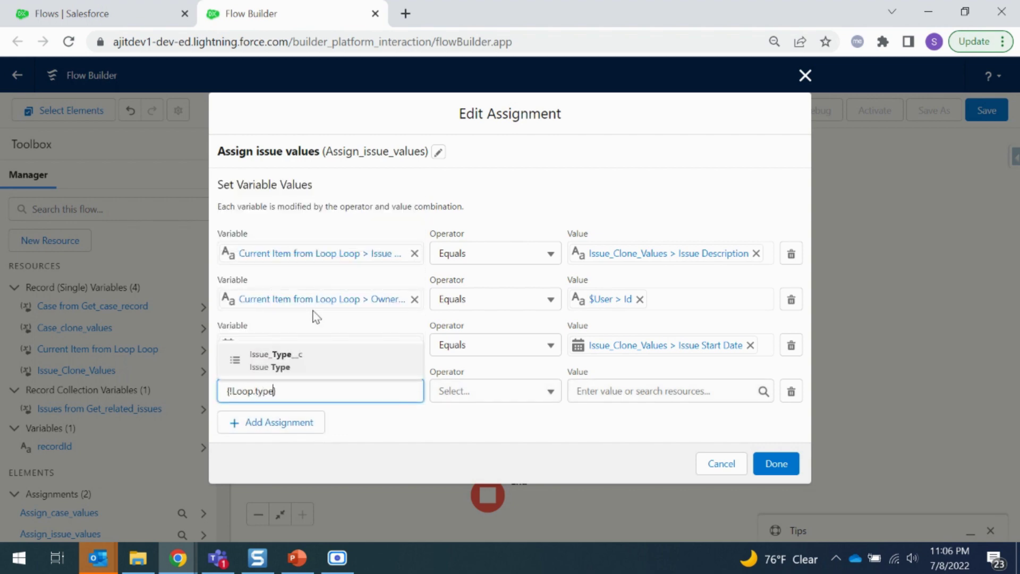
text(e)
click(321, 366)
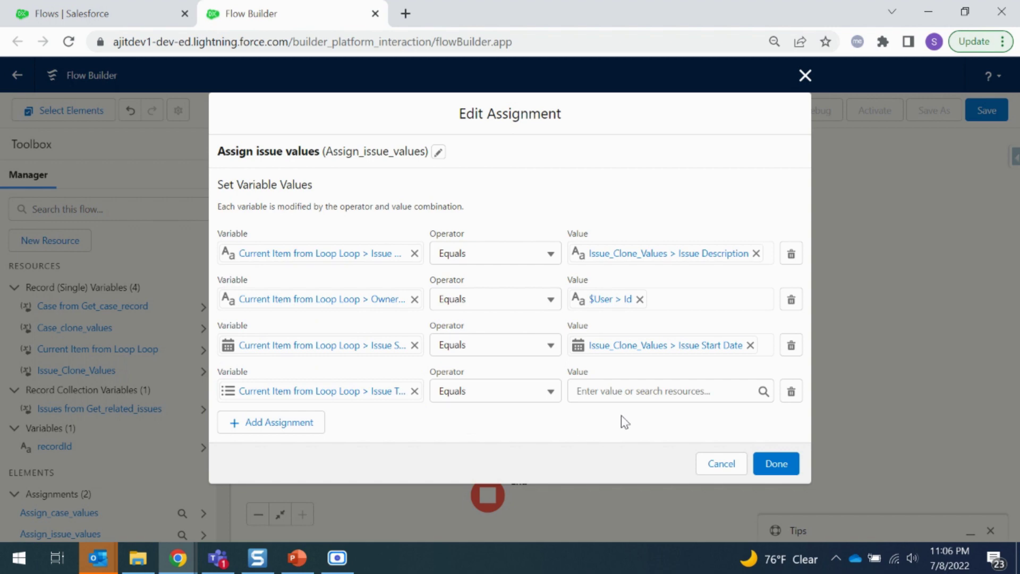
Set the Issue Type row's value to the Issue Type field of Issue_Clone_Values.
click(598, 391)
scroll(660, 344, down, 3)
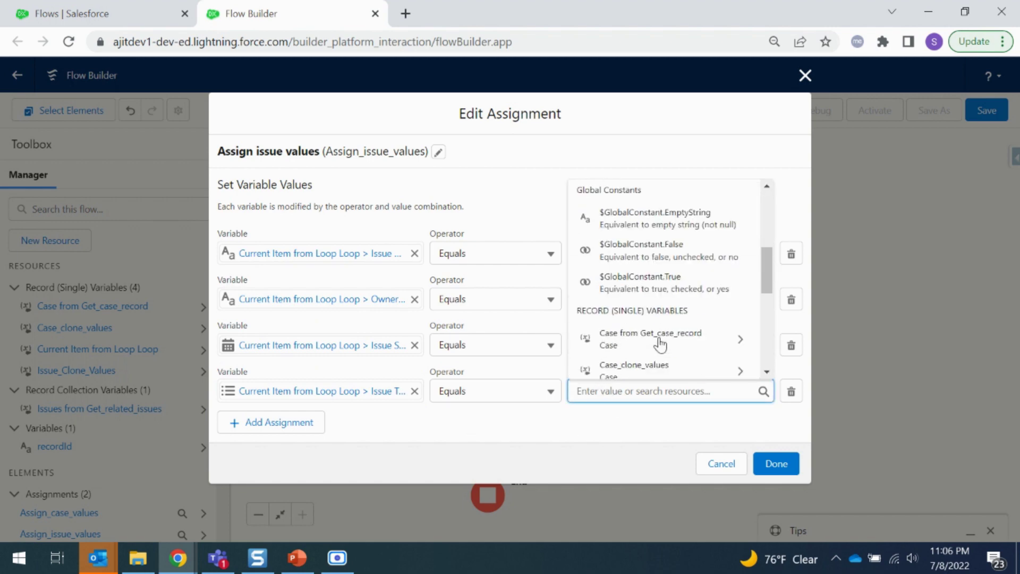
scroll(661, 356, down, 3)
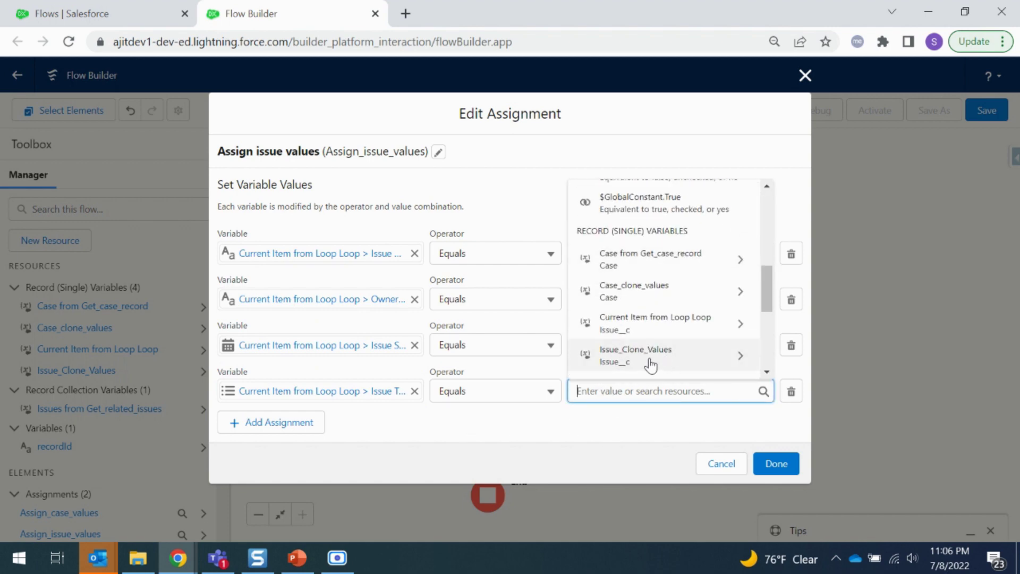
click(650, 366)
text(typ)
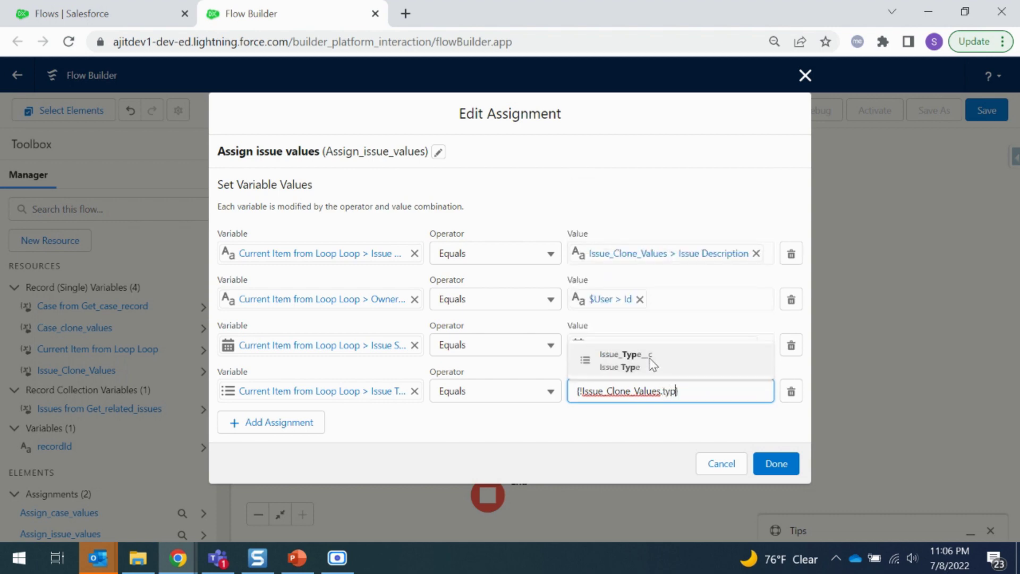
click(650, 365)
click(631, 433)
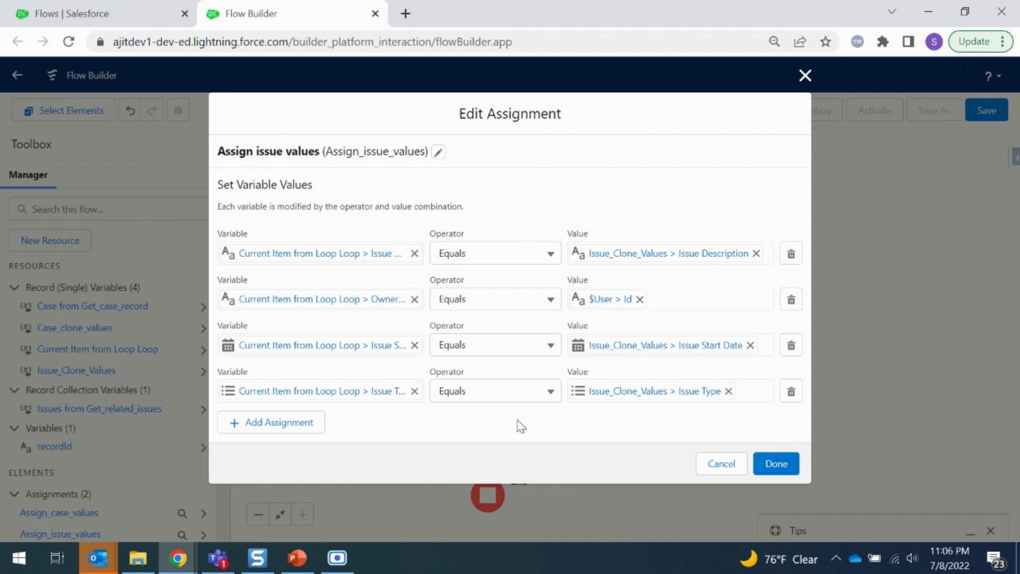
Add a fifth assignment row with the Case field of Current Item from Loop as its variable.
click(280, 425)
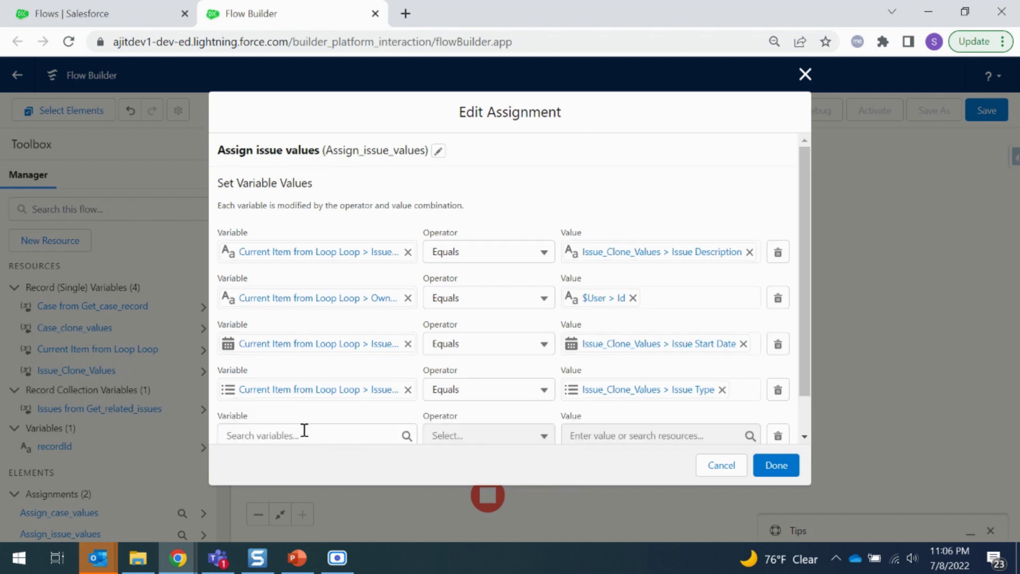
click(318, 393)
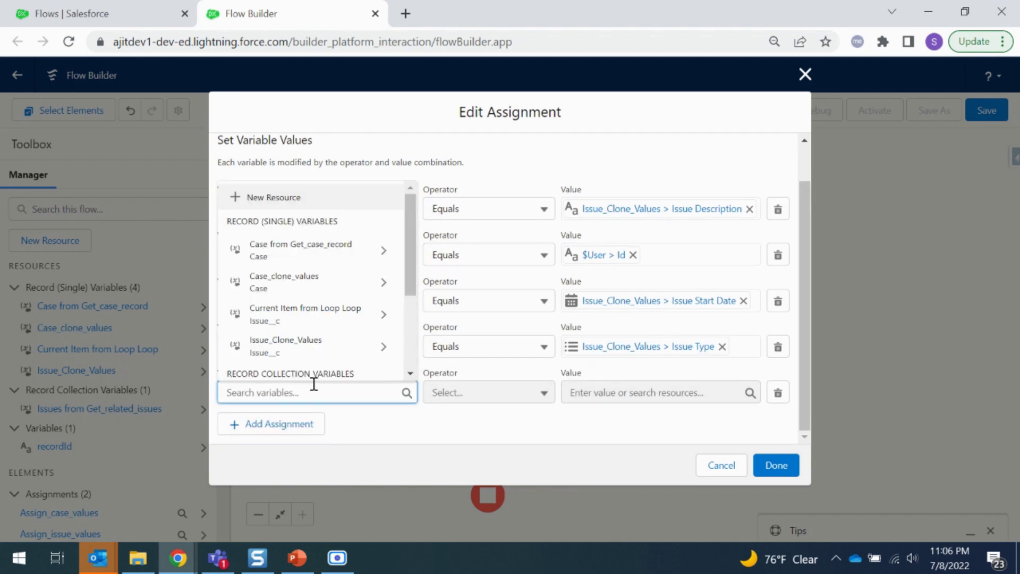
click(318, 322)
text(cas)
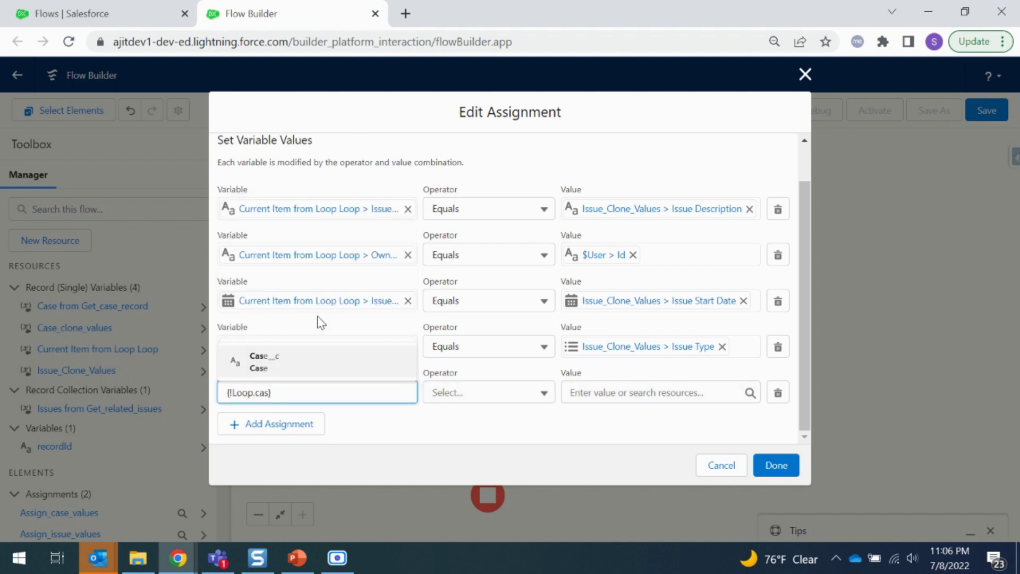
click(312, 366)
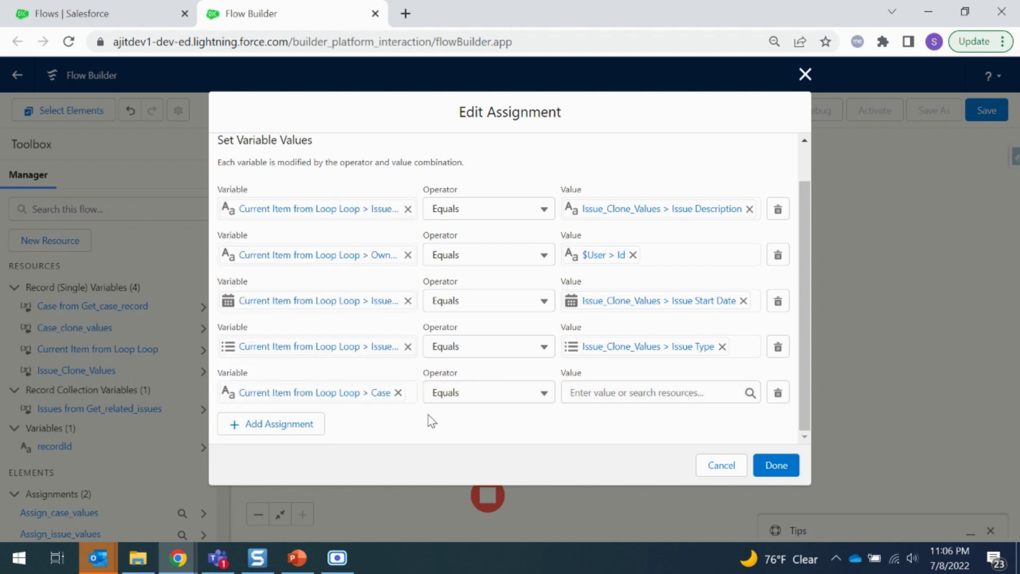
Set the Case row's value to the Case ID field of Case_clone_values.
click(610, 391)
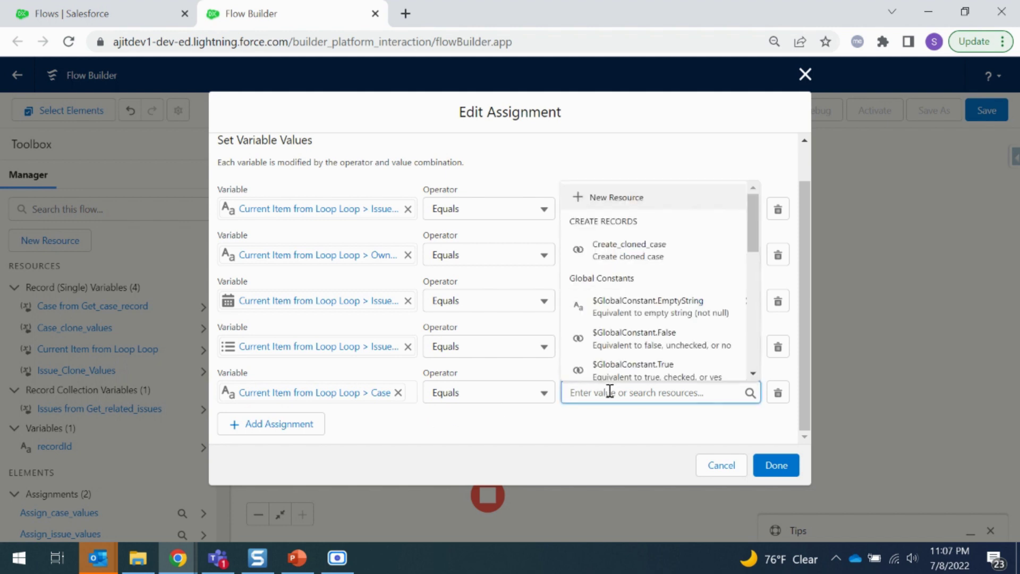
scroll(646, 337, down, 5)
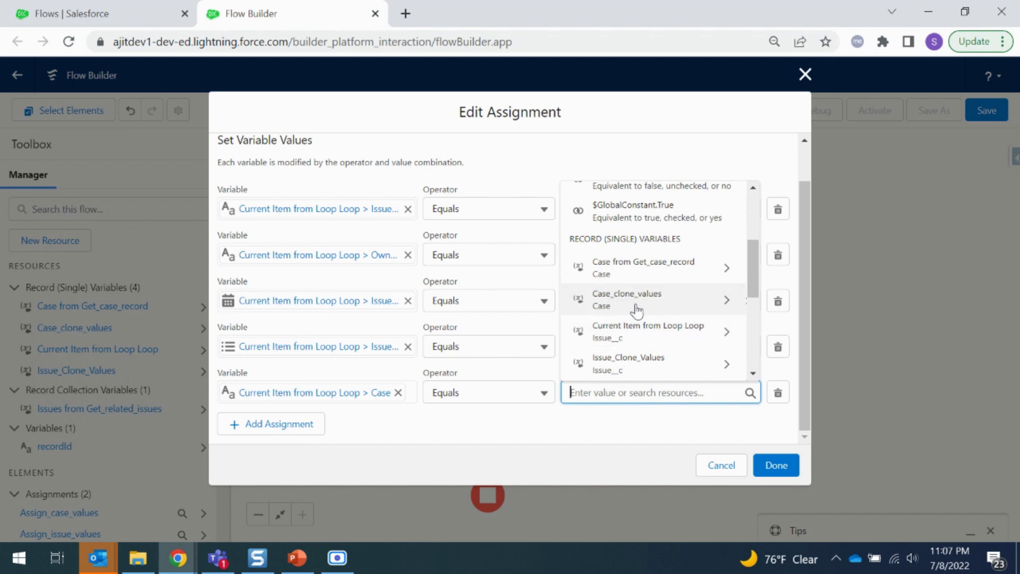
scroll(640, 310, down, 2)
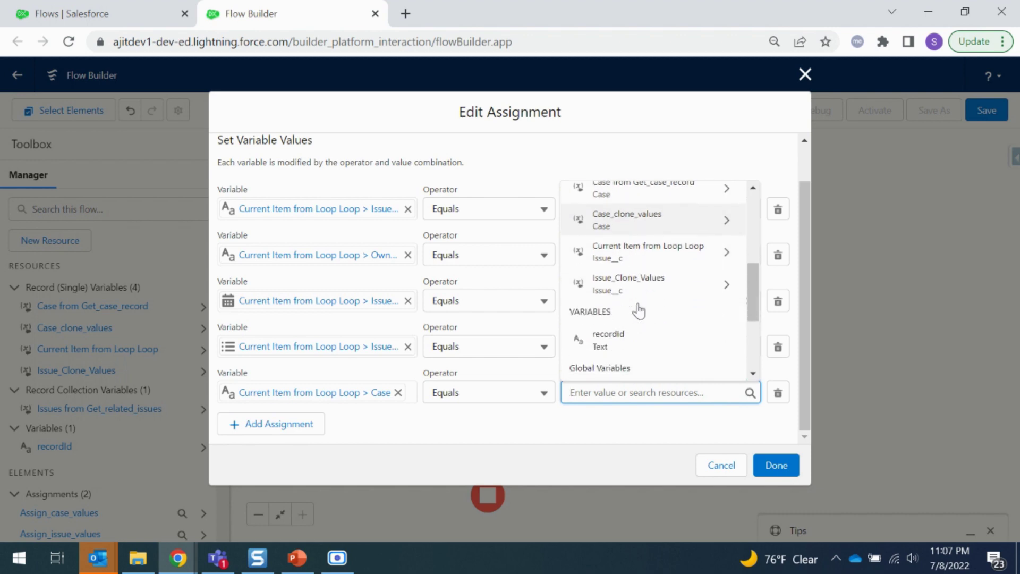
click(639, 237)
text(id)
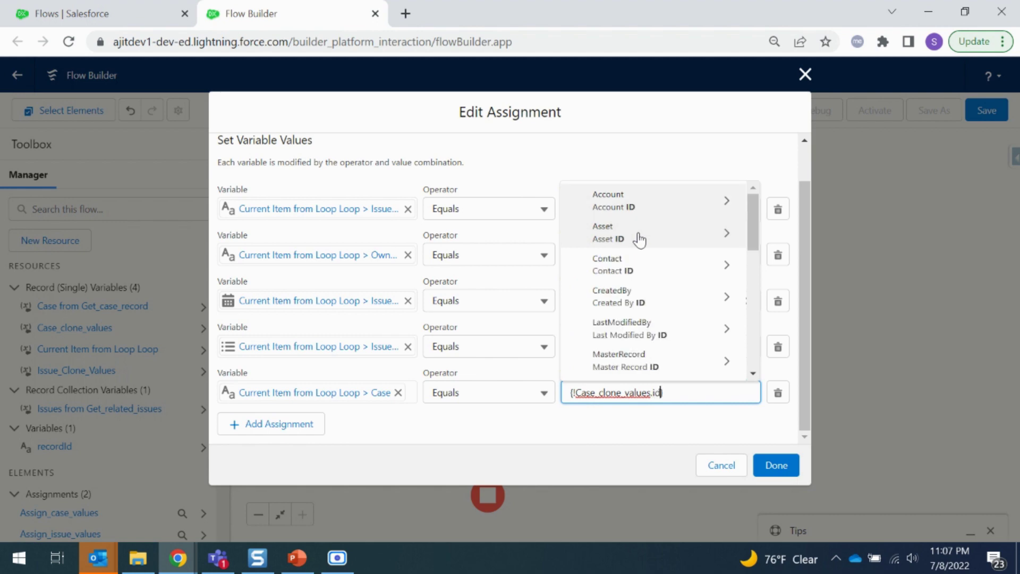
click(655, 434)
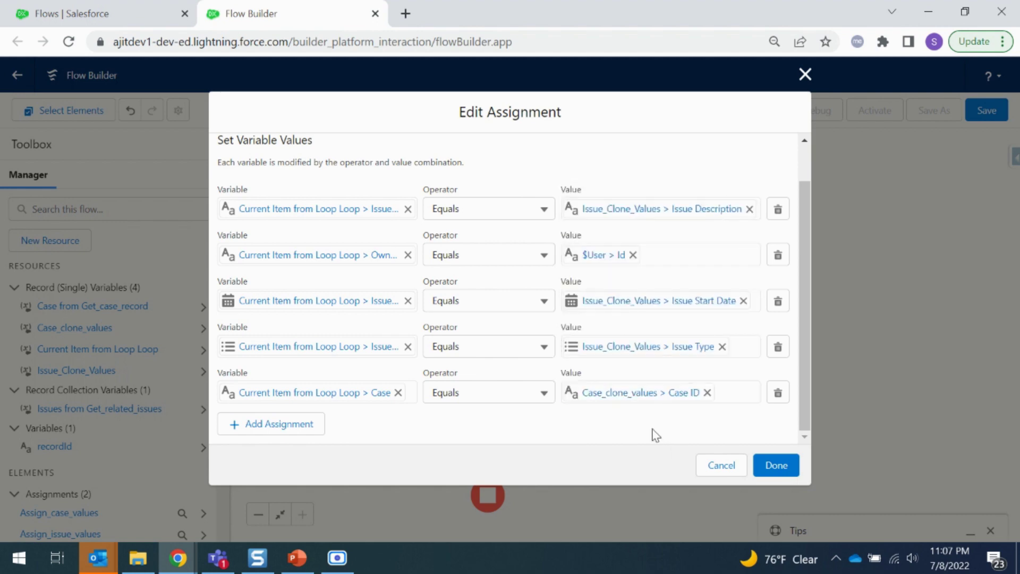
Add a sixth assignment row with Due Date of Current Item from Loop as its variable.
click(309, 430)
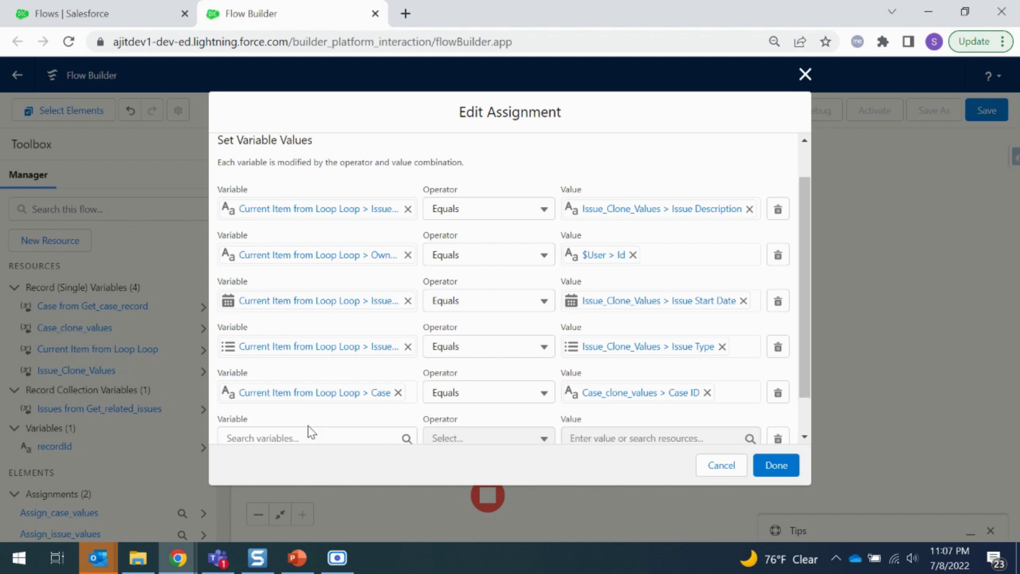
scroll(313, 404, down, 1)
click(303, 390)
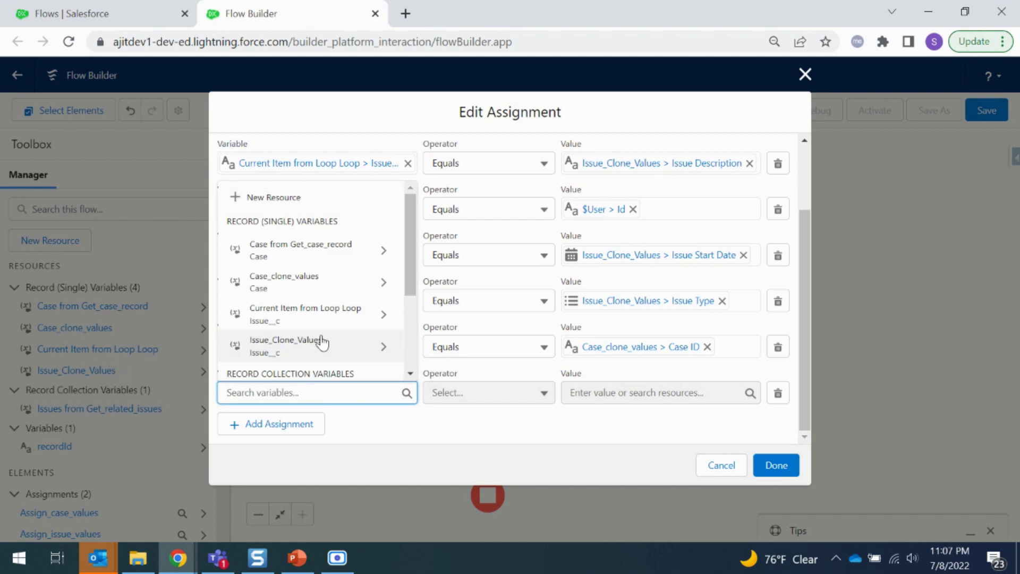
text({!Loop.due)
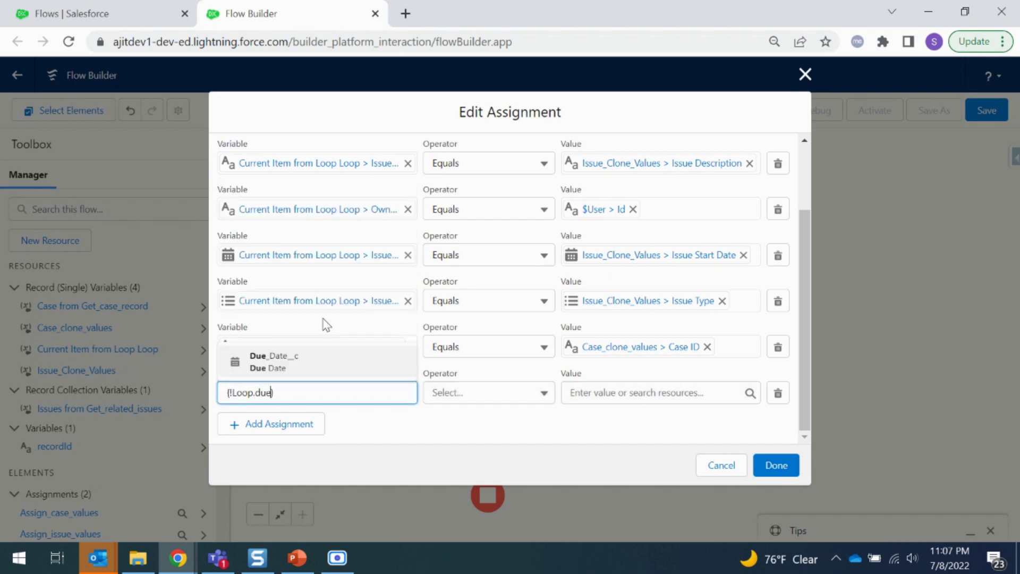
click(303, 363)
Set the Due Date row's value to the Due Date field of Issue_Clone_Values.
click(611, 396)
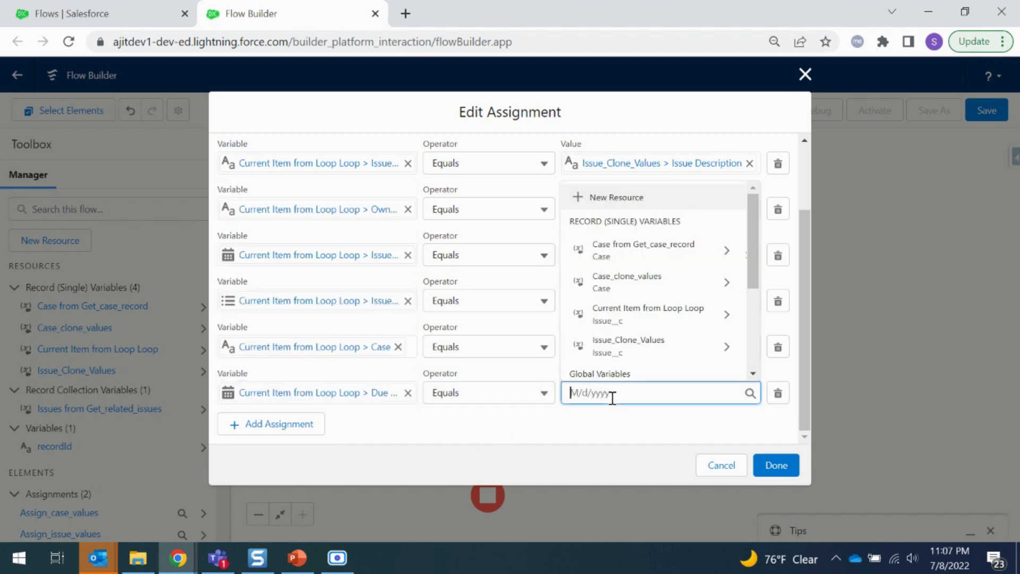
click(639, 348)
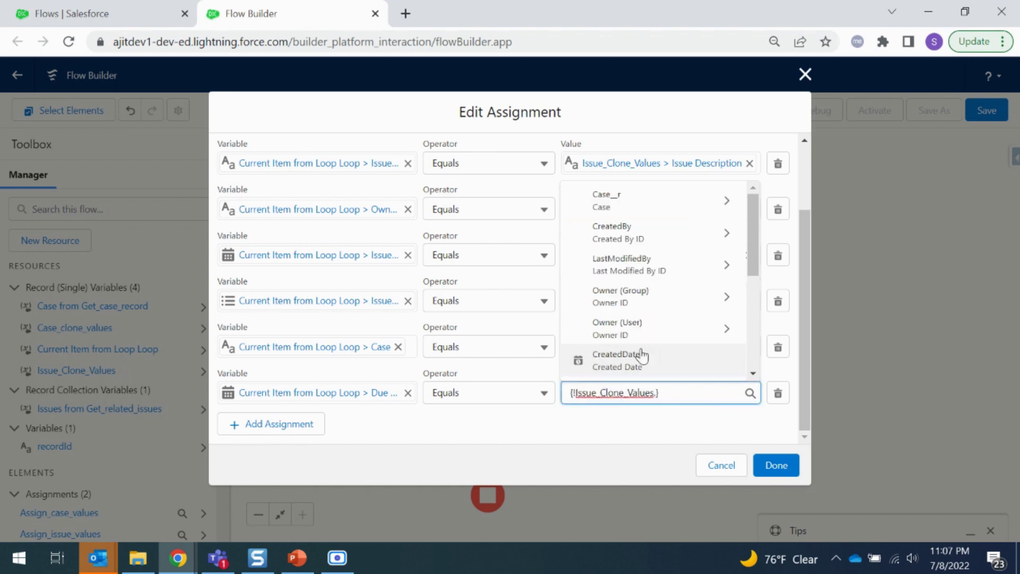
text(due)
click(638, 362)
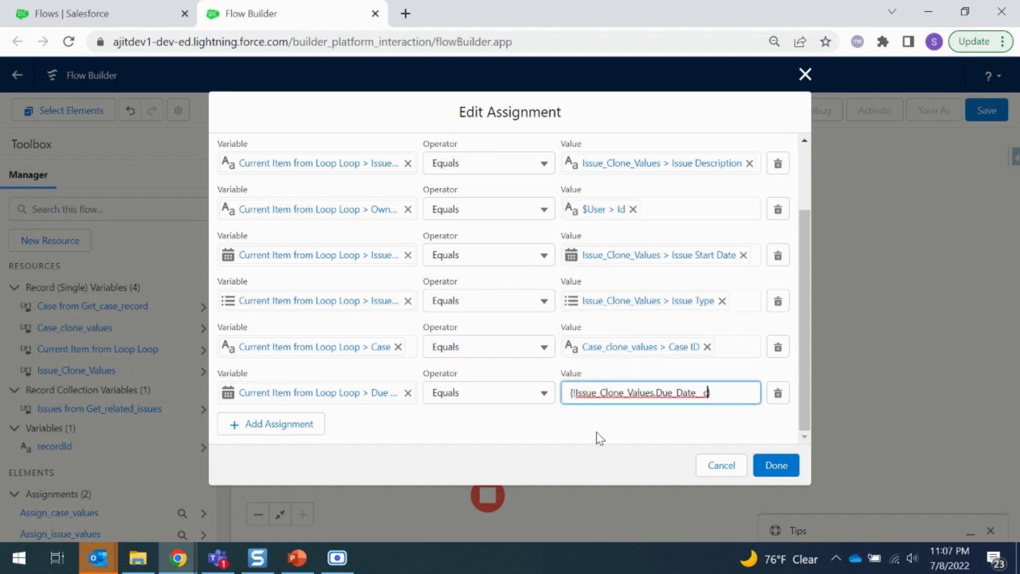
click(597, 436)
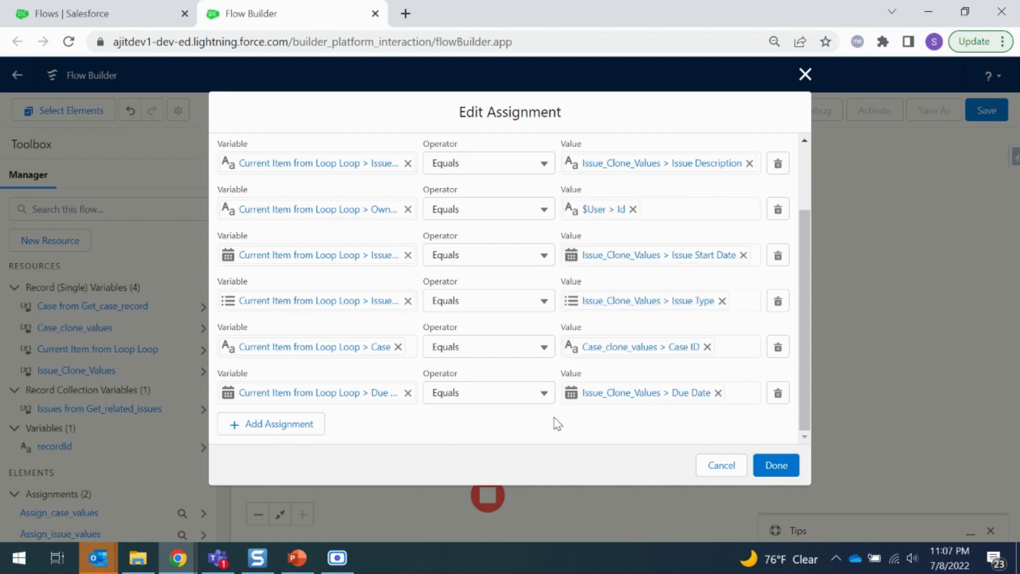
Check the variable and value references of the Issue Description row, and finish editing the Assign issue values assignment.
scroll(478, 380, up, 2)
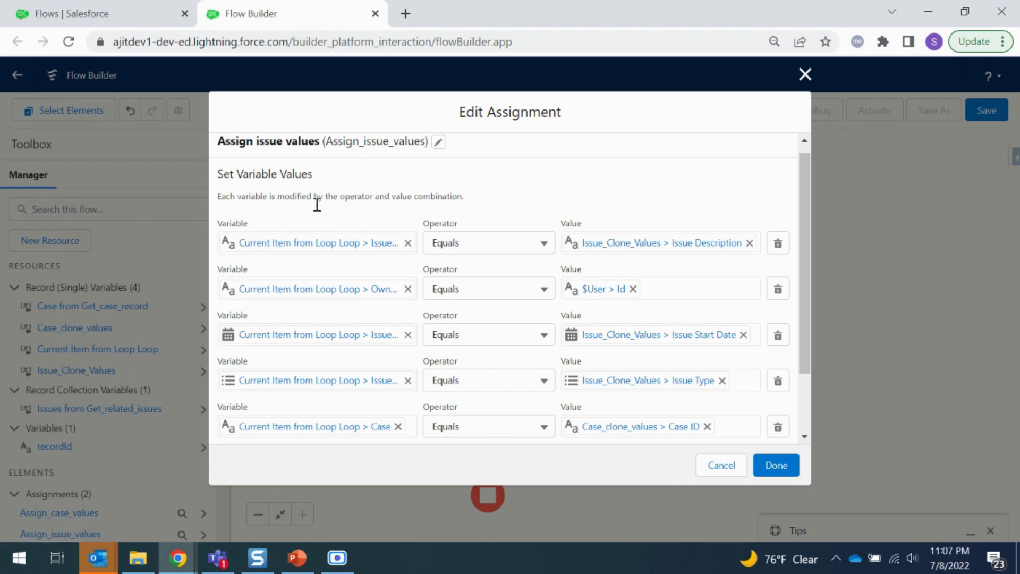
click(290, 246)
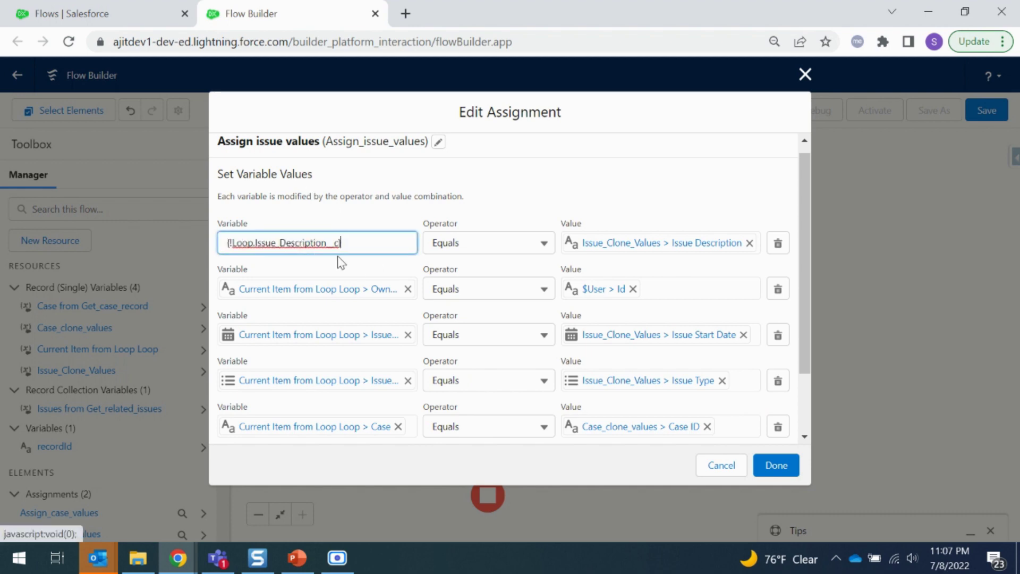
text(})
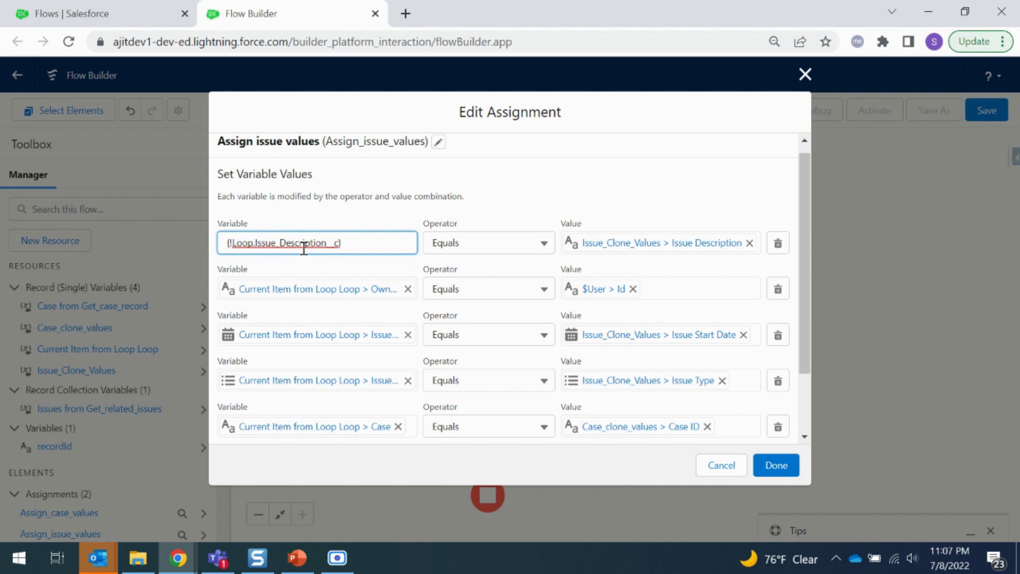
click(605, 247)
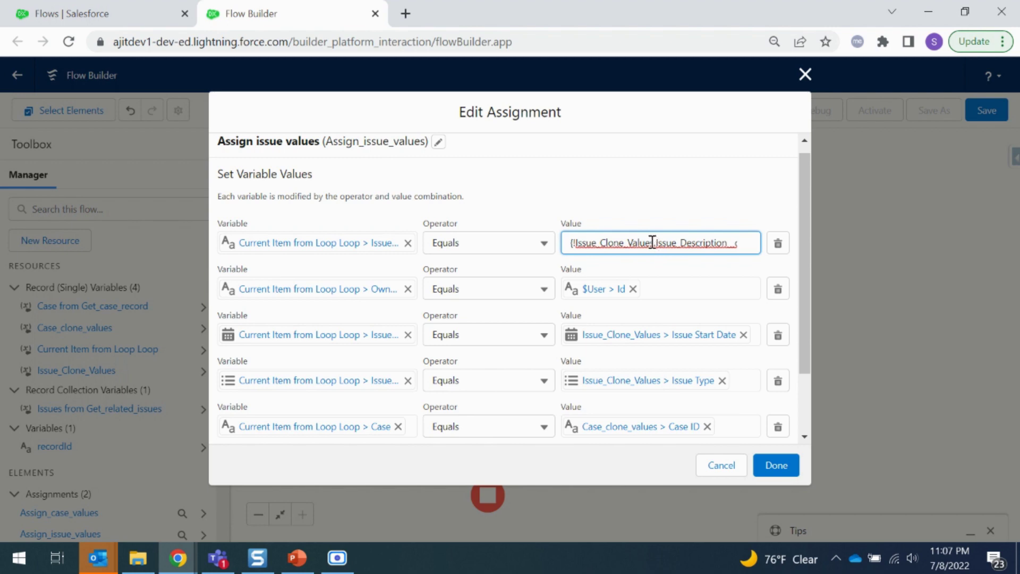
click(634, 215)
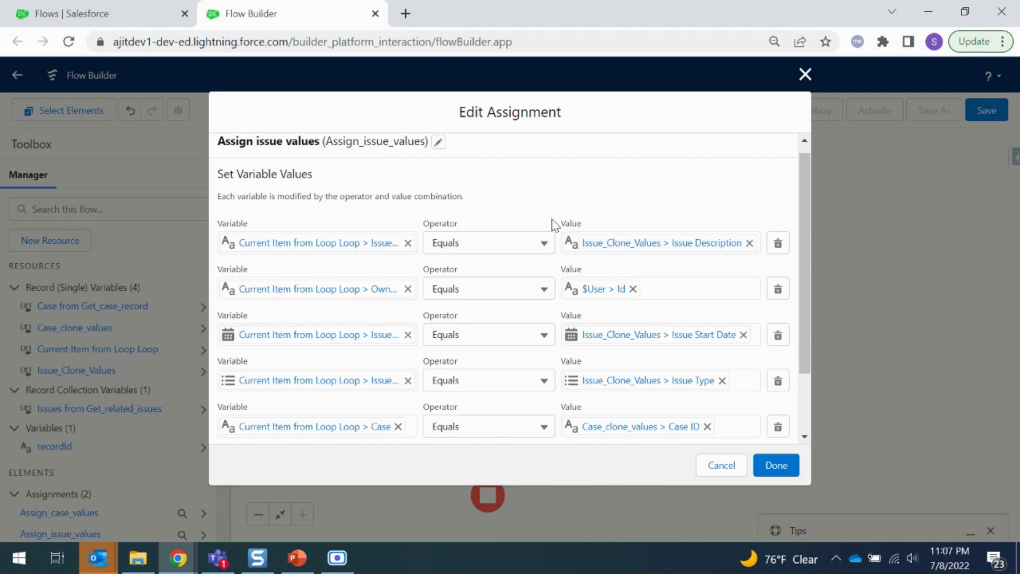
click(325, 243)
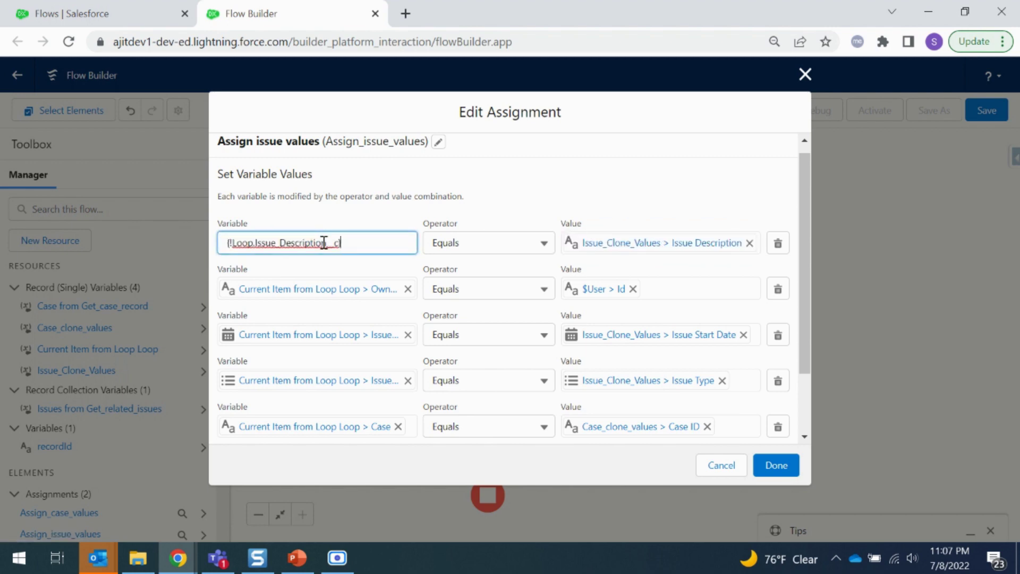
click(617, 245)
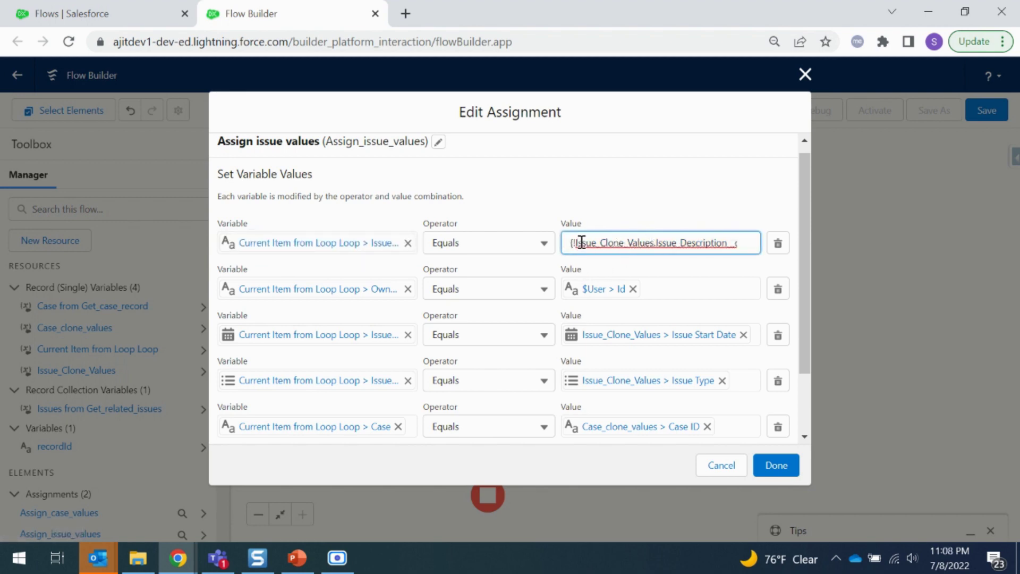
drag(582, 242, 656, 241)
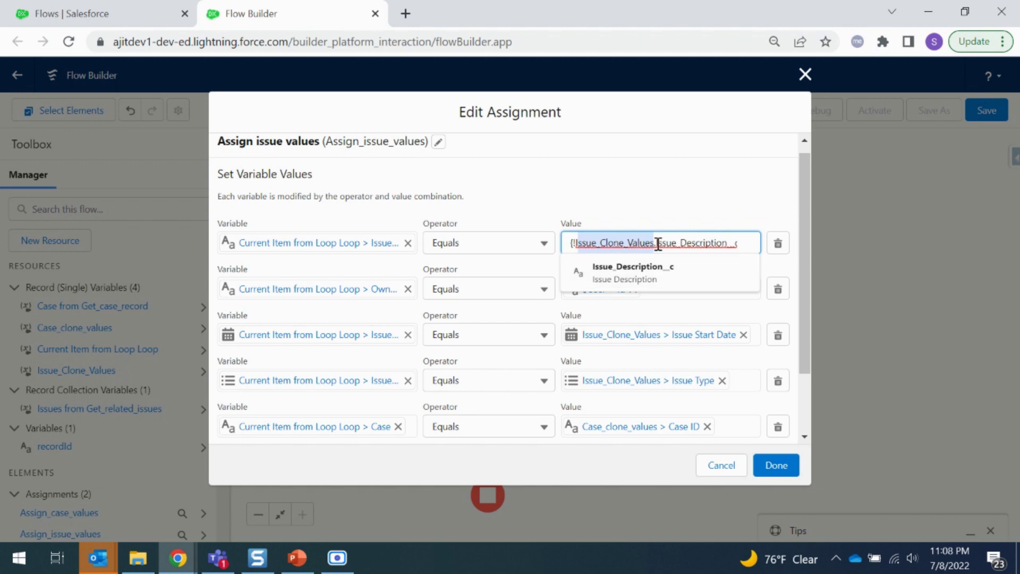
click(639, 209)
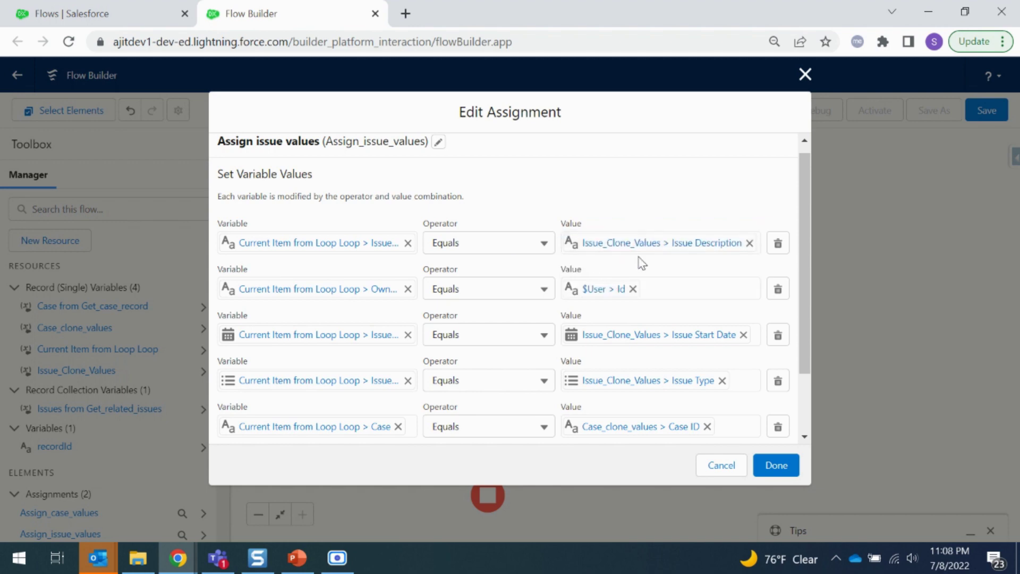
click(774, 468)
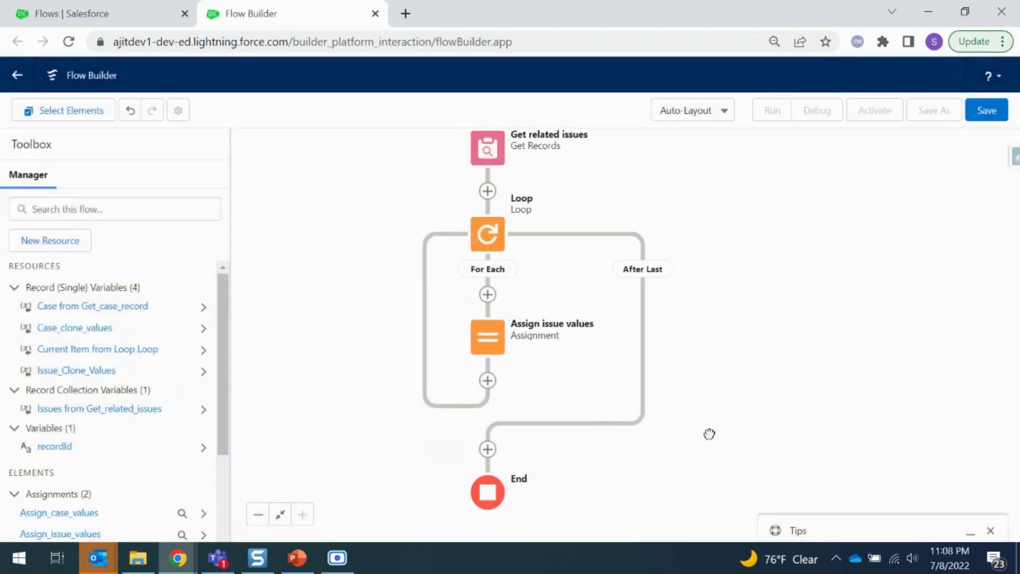
Add an Assignment element after Assign issue values inside the loop, labelled "Collect all the issue records".
scroll(708, 432, down, 1)
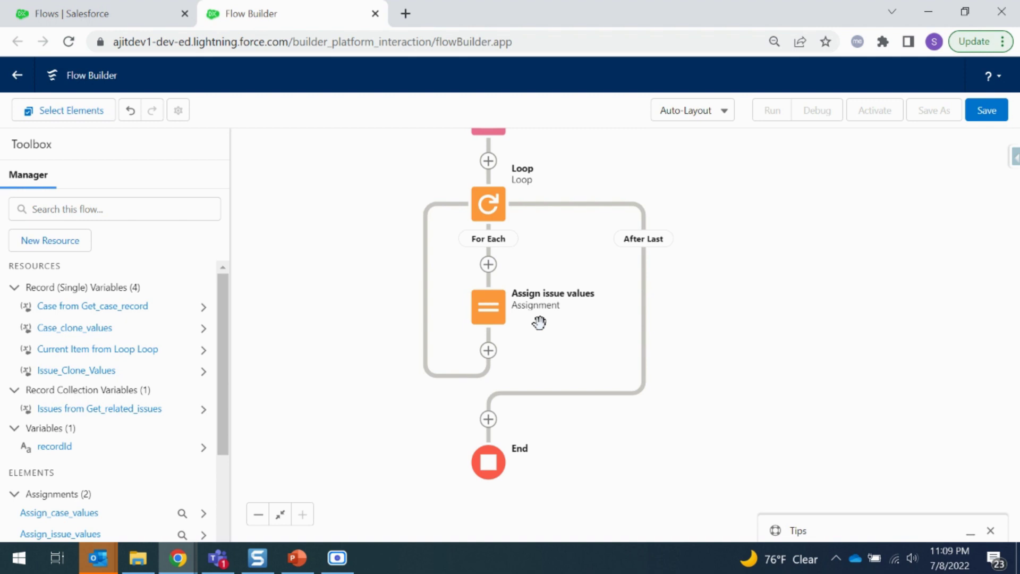
click(488, 350)
scroll(506, 483, down, 1)
scroll(505, 483, down, 3)
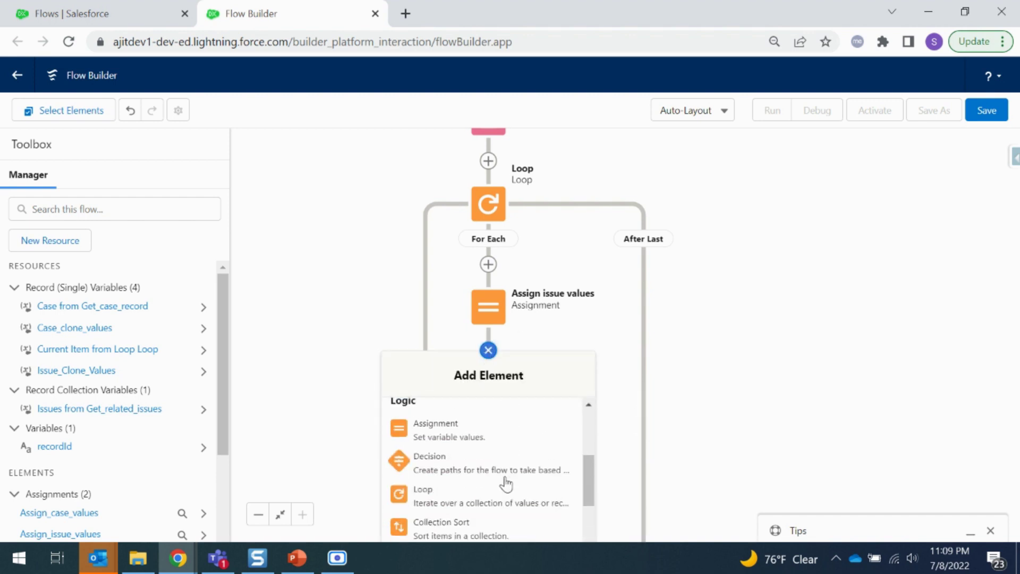
click(470, 426)
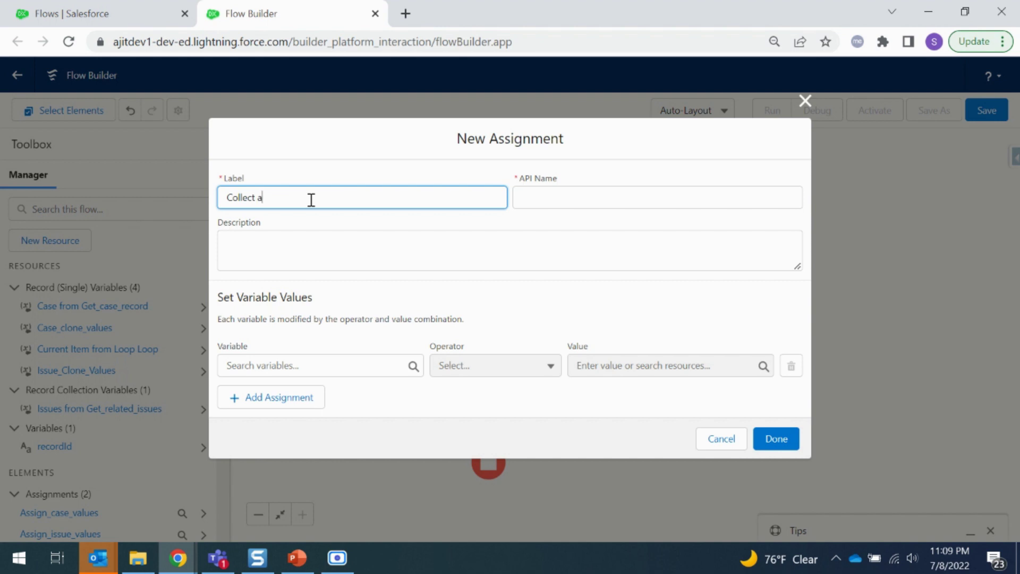
text(Collect all the issue records)
click(327, 266)
click(528, 320)
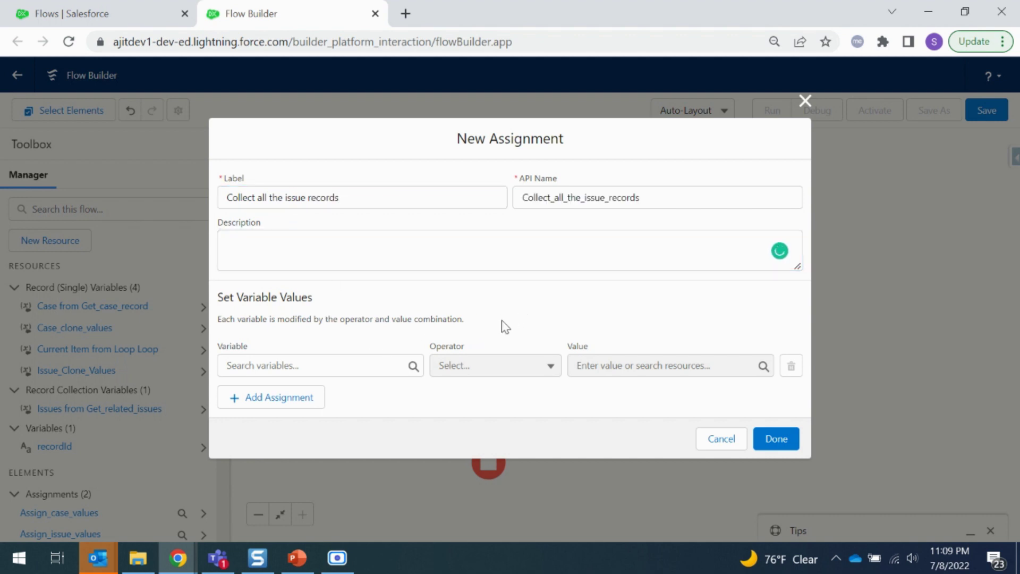
Create a new Variable resource for the assignment's variable, named Issue_collection, with data type Record.
click(329, 366)
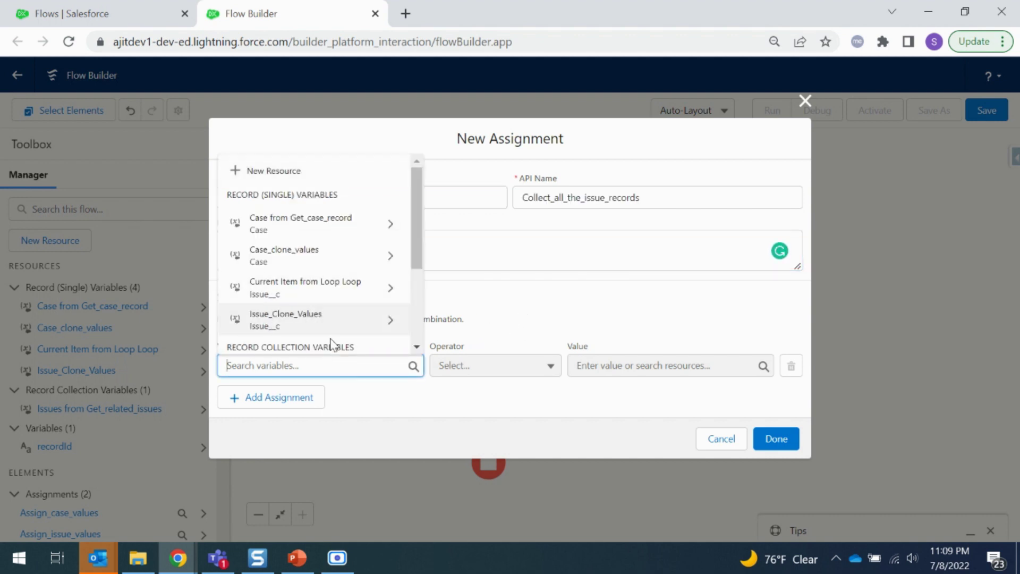
scroll(330, 343, down, 3)
scroll(330, 342, up, 3)
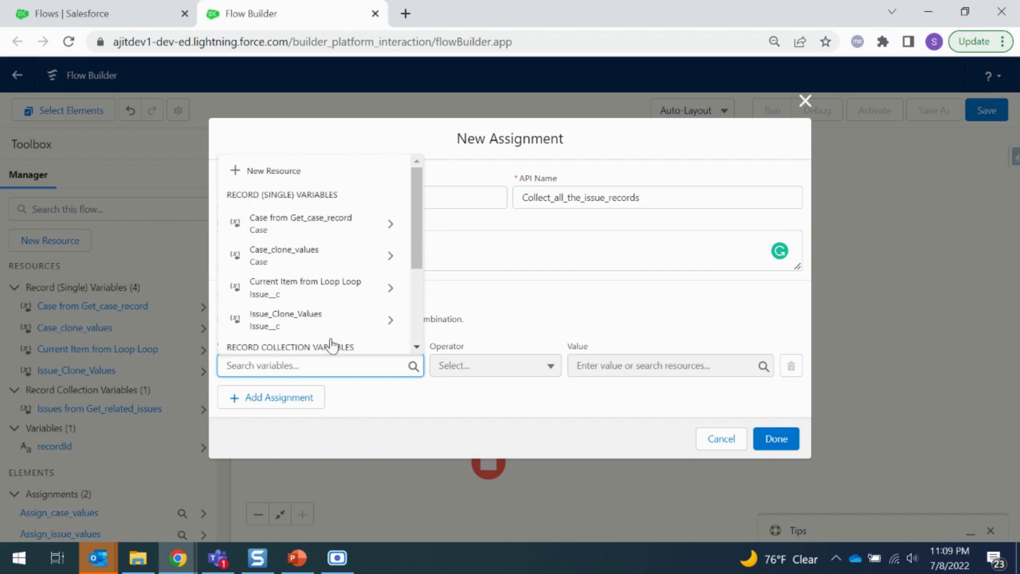
click(274, 169)
click(315, 243)
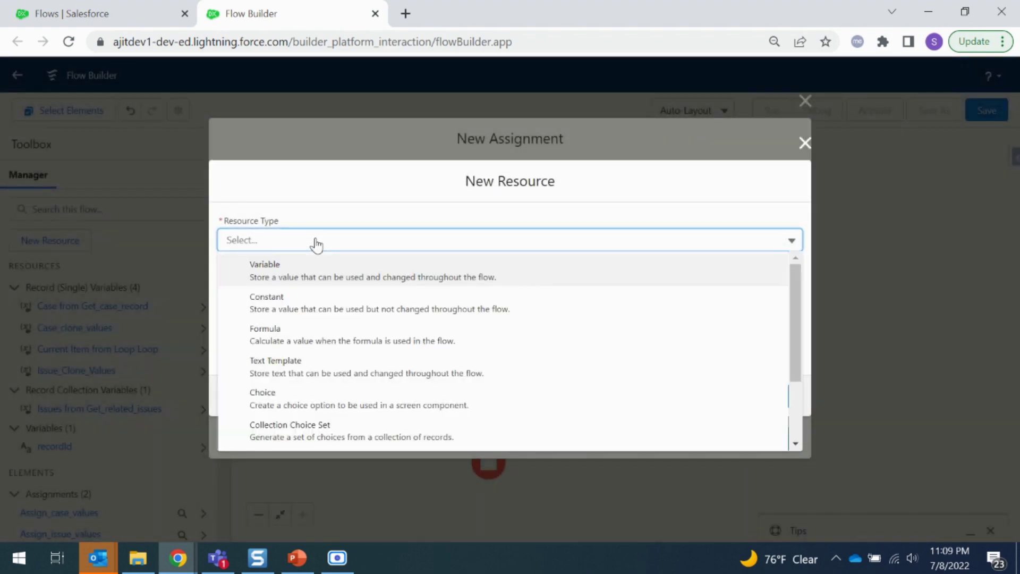
click(343, 274)
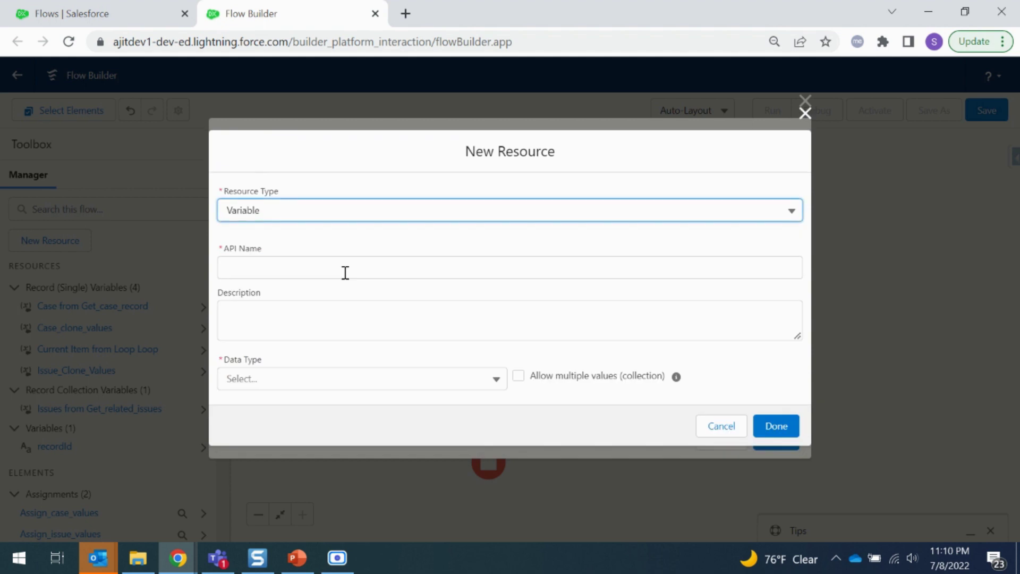
click(318, 273)
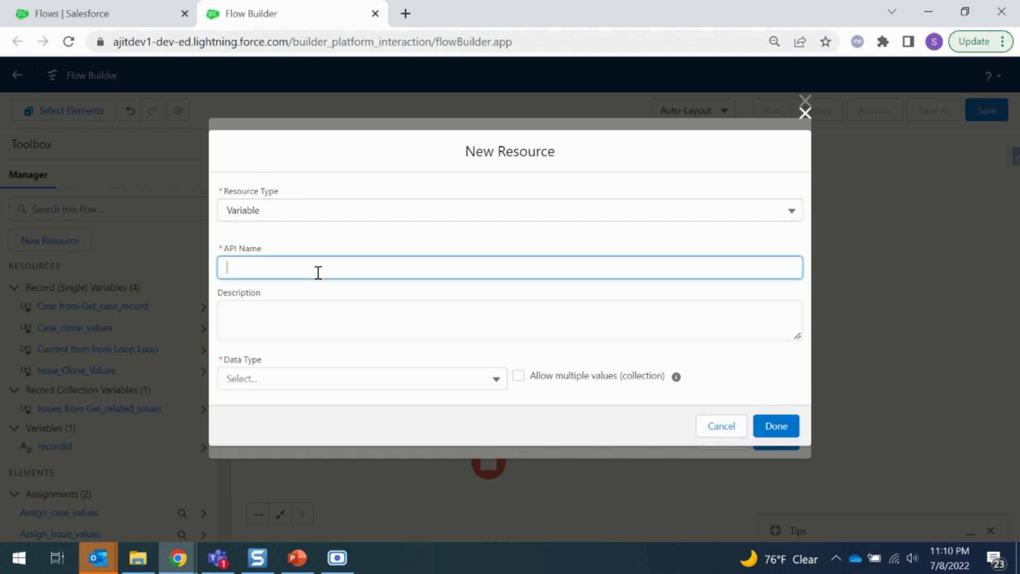
text(Issue_collection)
click(357, 380)
click(301, 208)
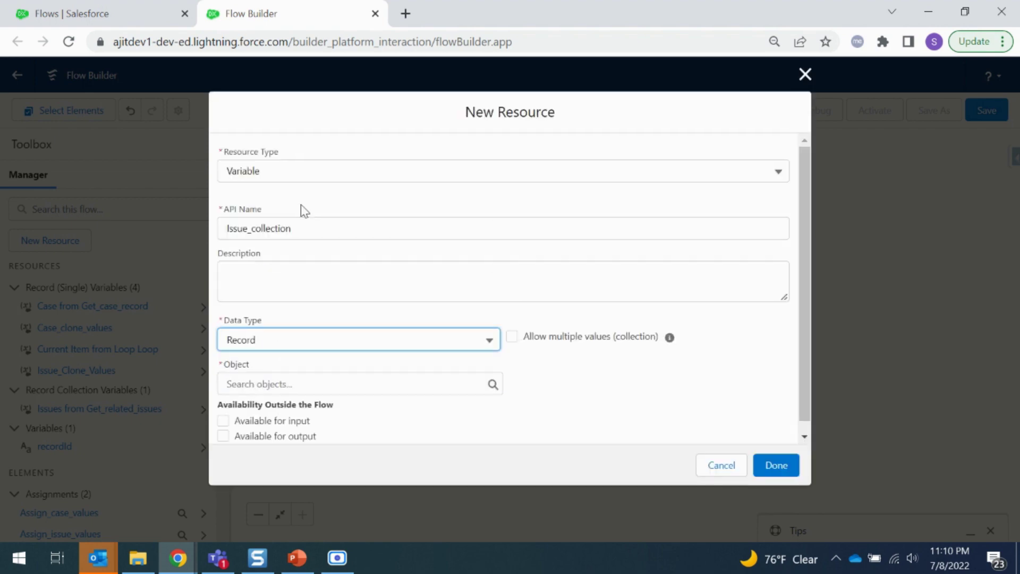
Allow multiple values for Issue_collection, set its object to Issue, make it available for input, and save the resource.
scroll(355, 357, down, 1)
click(518, 327)
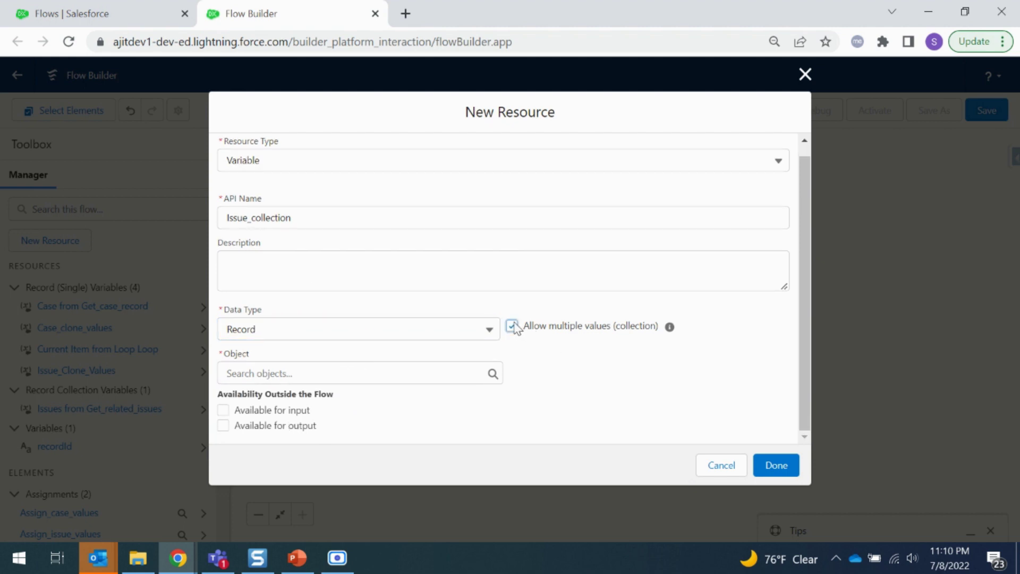
click(333, 374)
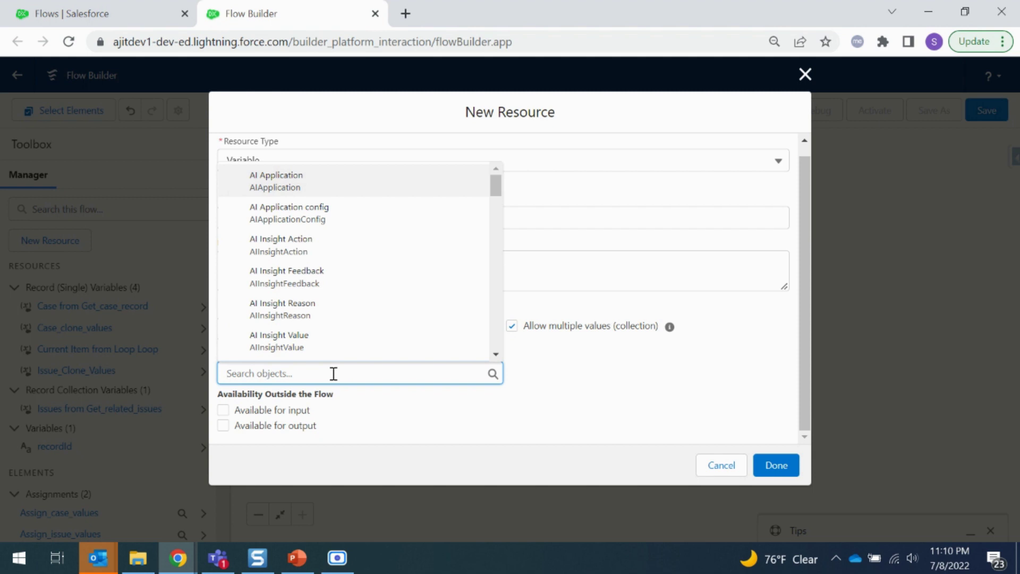
text(issue)
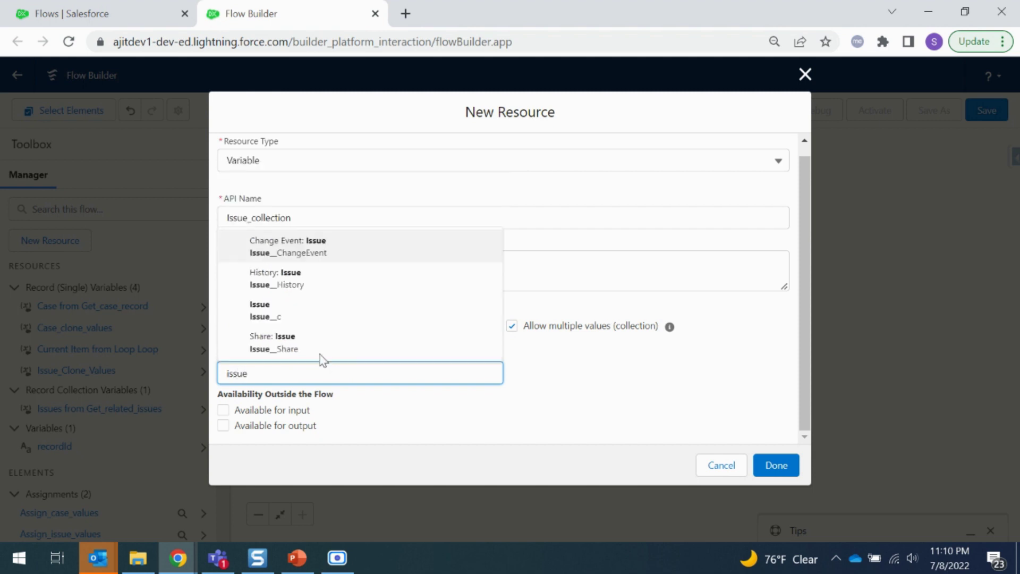
click(299, 310)
click(299, 414)
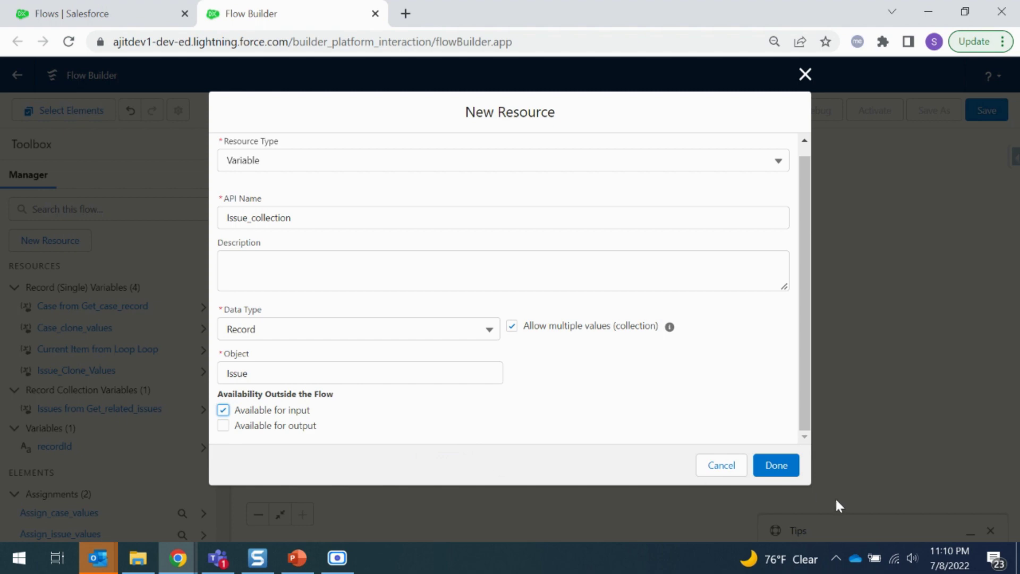
click(765, 468)
click(413, 396)
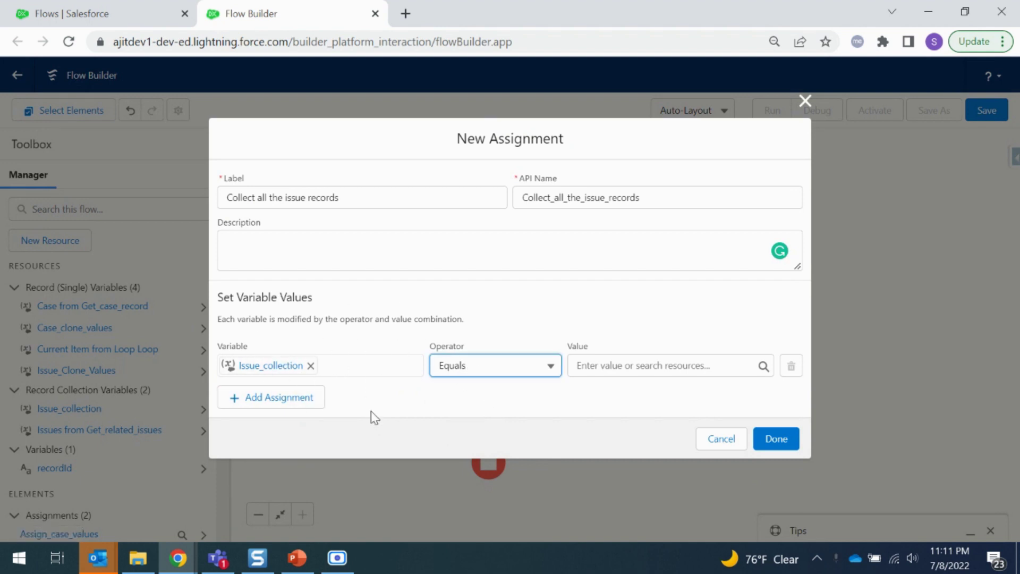
Set the Issue_collection row's operator to Add and its value to Current Item from Loop, and finish the assignment.
click(482, 367)
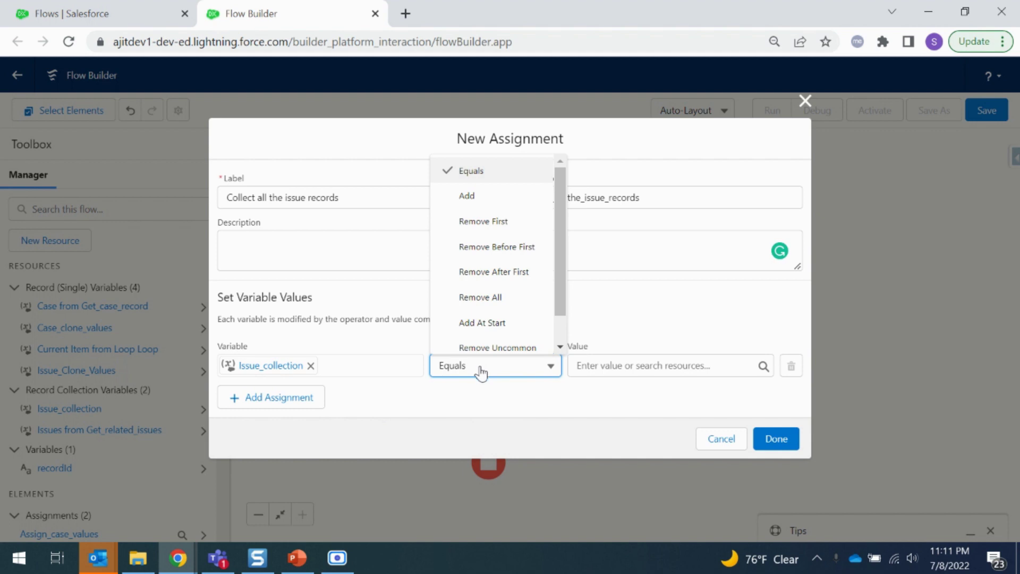
click(466, 196)
click(594, 320)
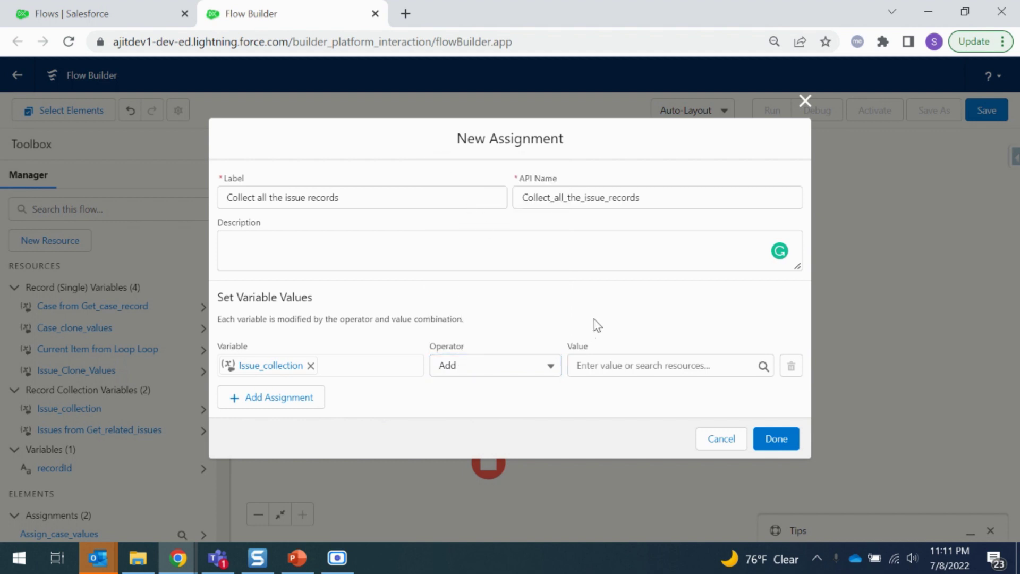
click(611, 363)
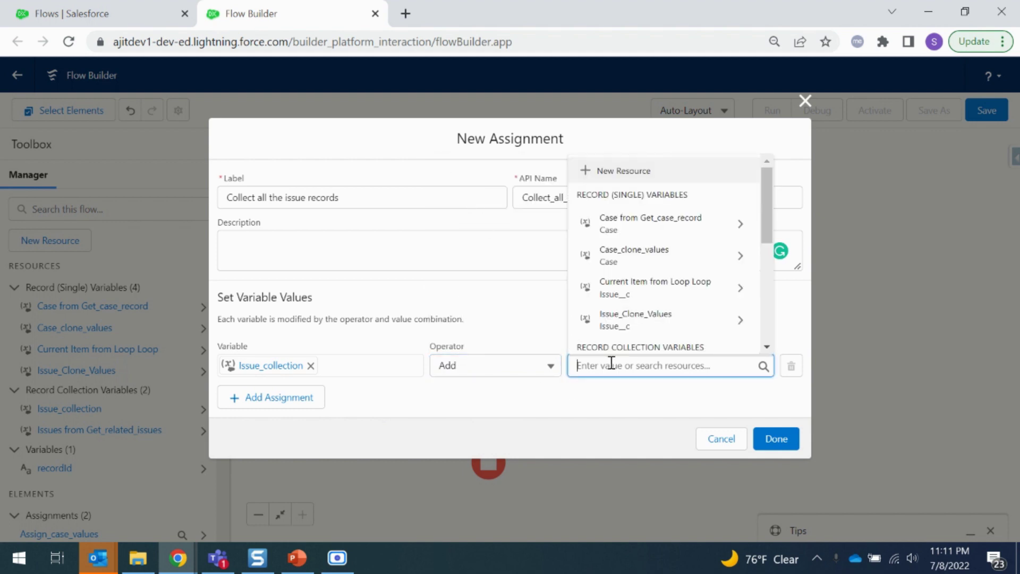
click(619, 294)
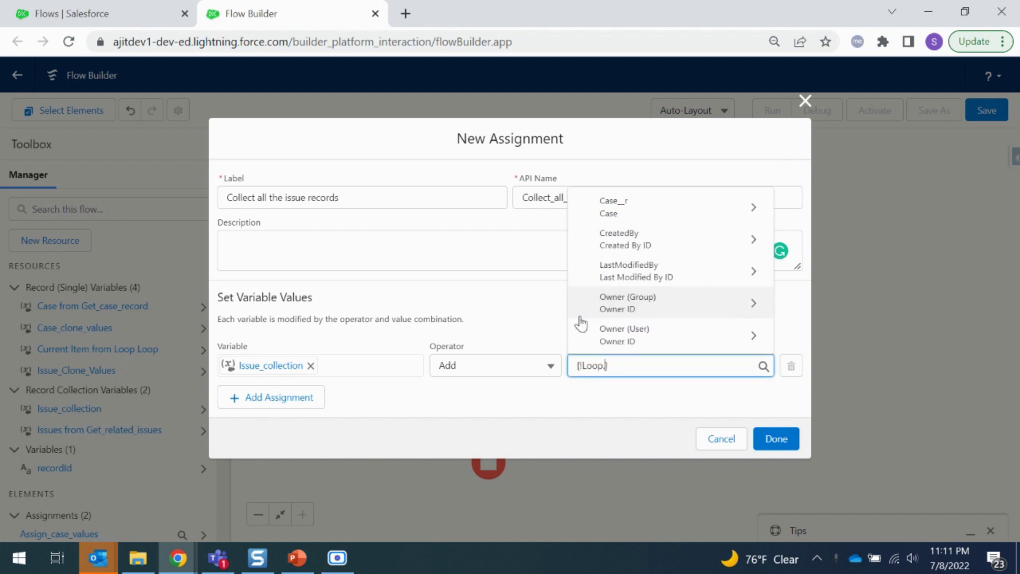
click(540, 317)
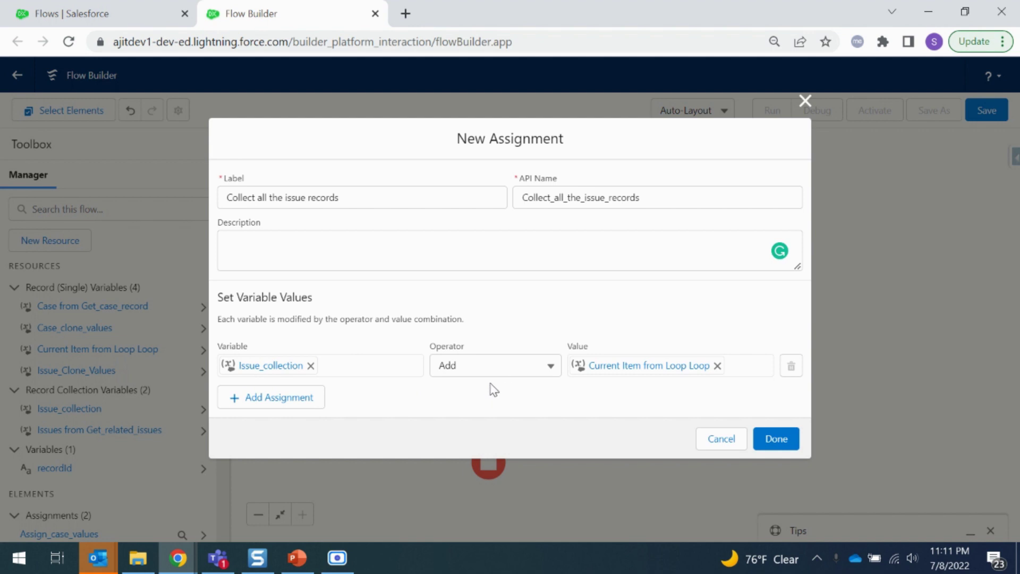
click(780, 446)
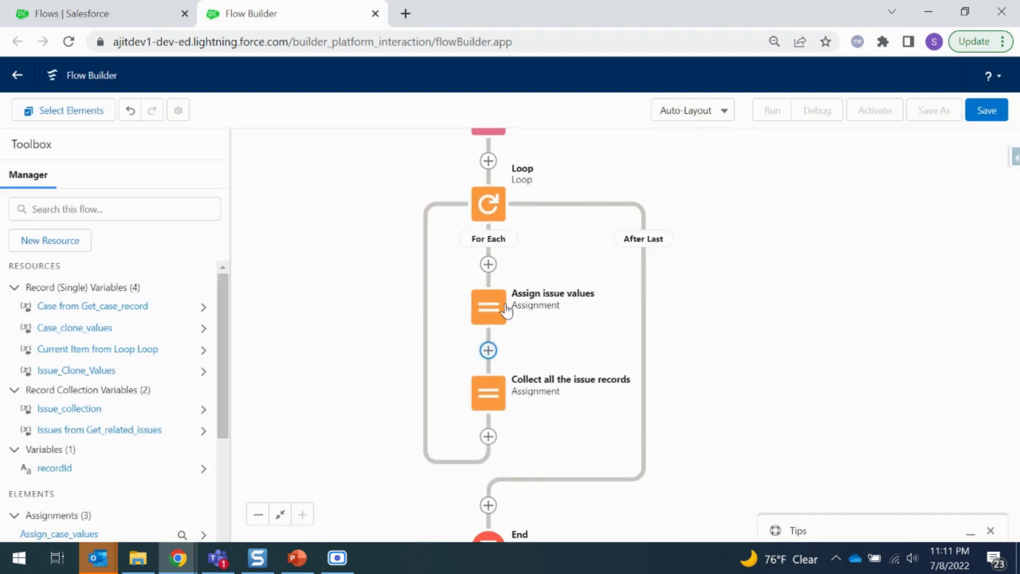
Reopen the Collect all the issue records assignment to review its variable, operator and value, and close it.
click(492, 400)
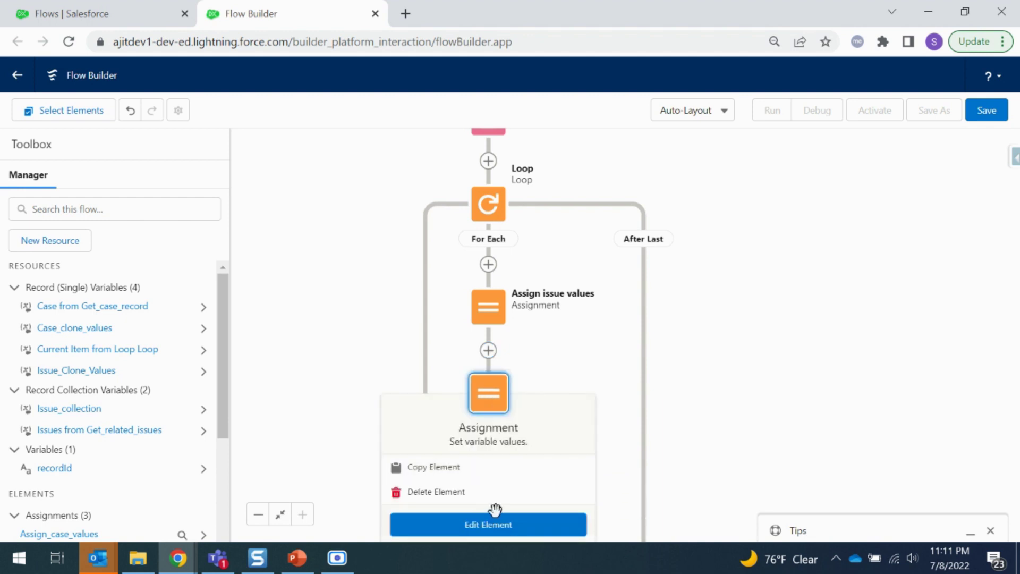
click(496, 525)
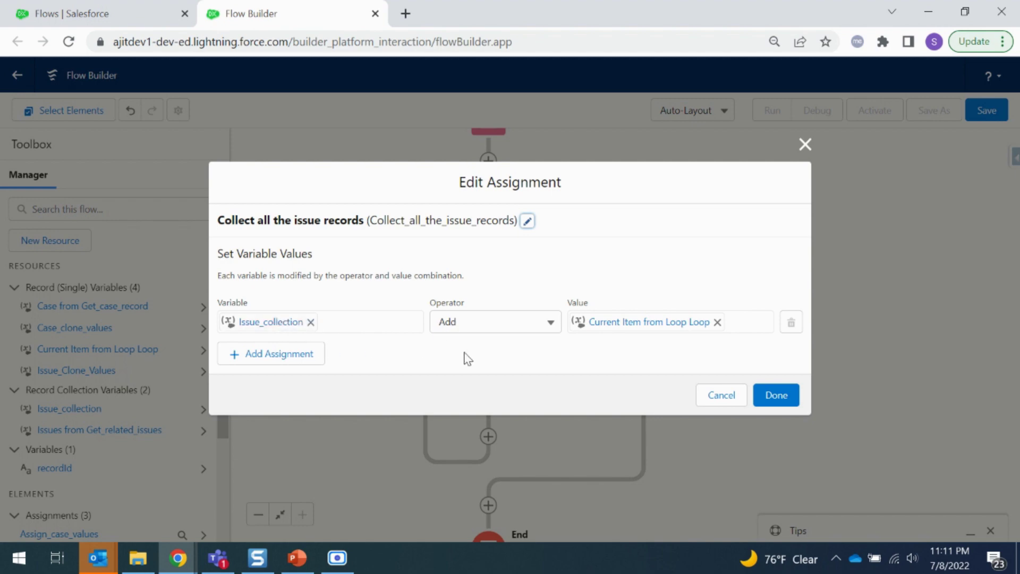
click(769, 400)
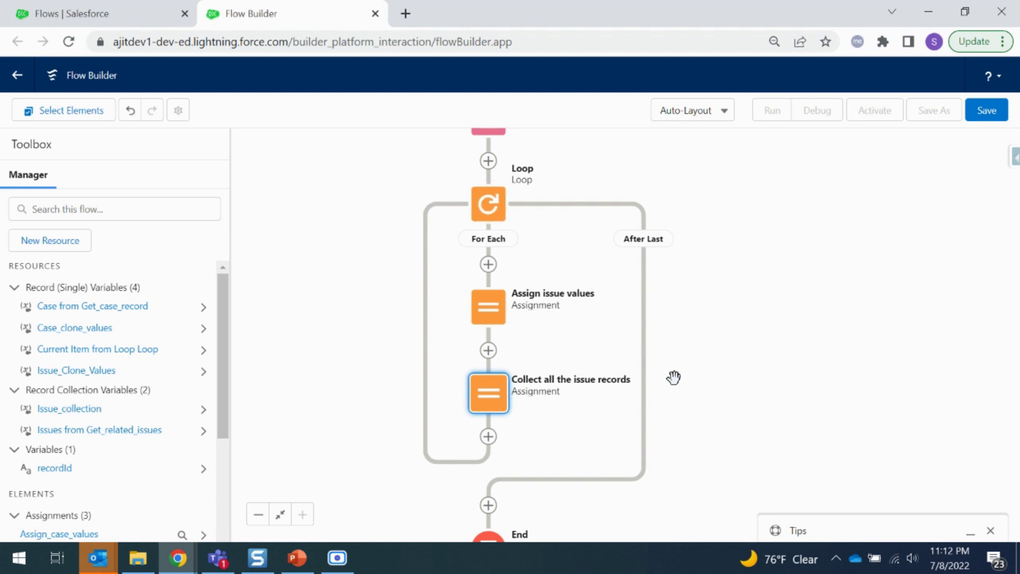
scroll(736, 385, down, 3)
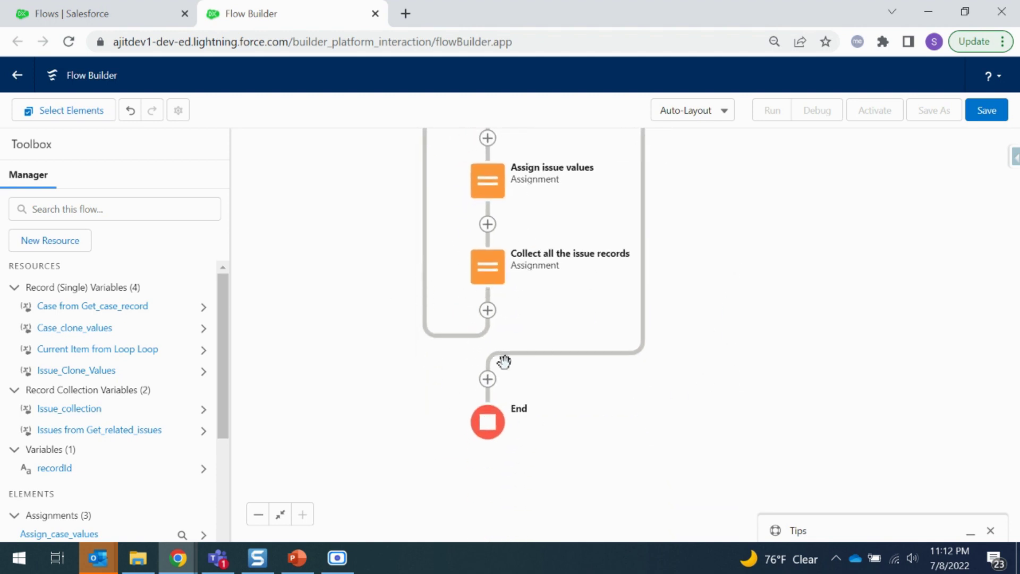
Add a Create Records element after the loop's end path and label it Create Issue clone.
click(487, 379)
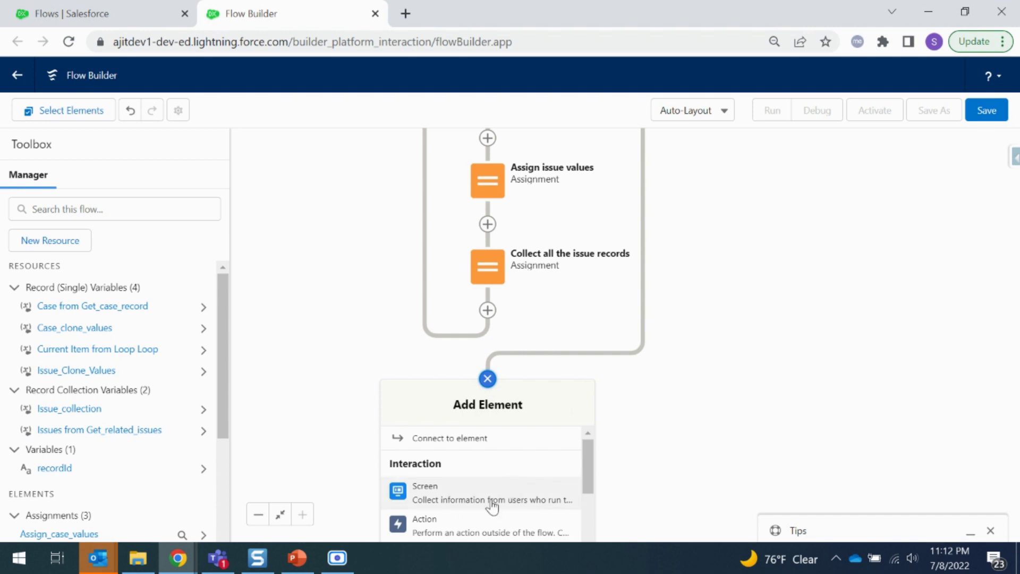
scroll(489, 502, down, 3)
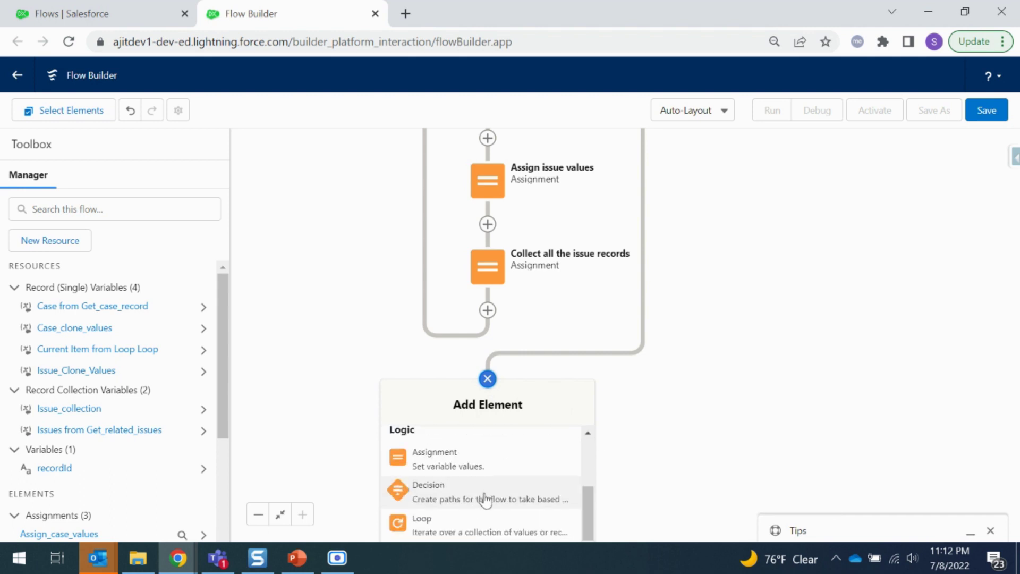
scroll(484, 501, up, 1)
scroll(486, 501, down, 4)
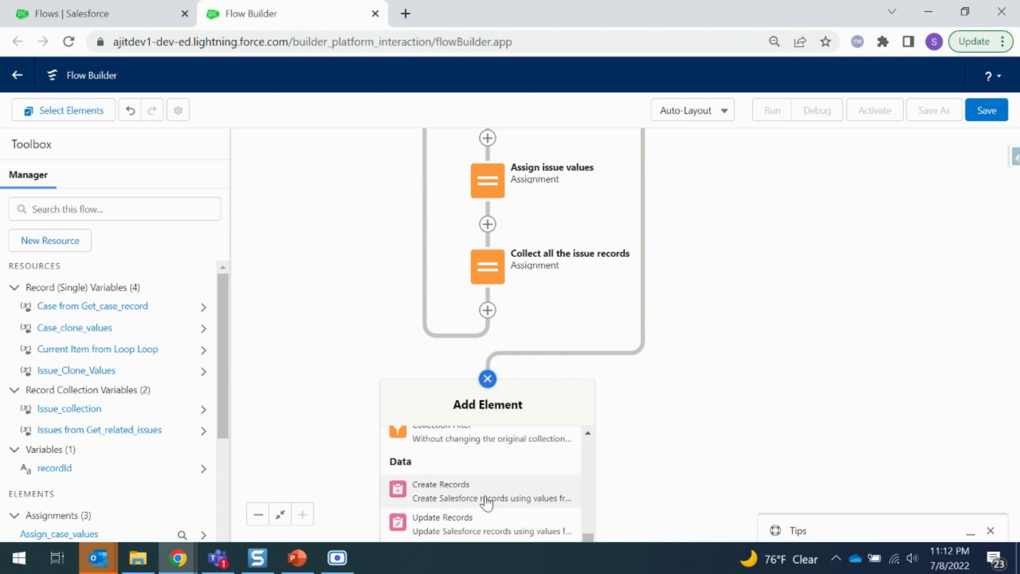
click(487, 492)
text(C)
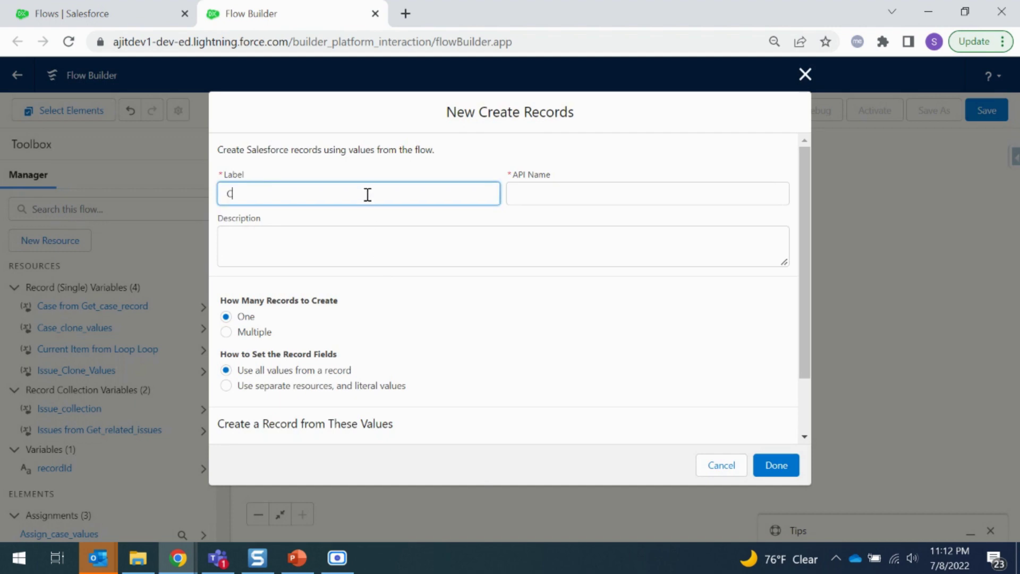
text(reate)
text(Issue clone)
click(568, 249)
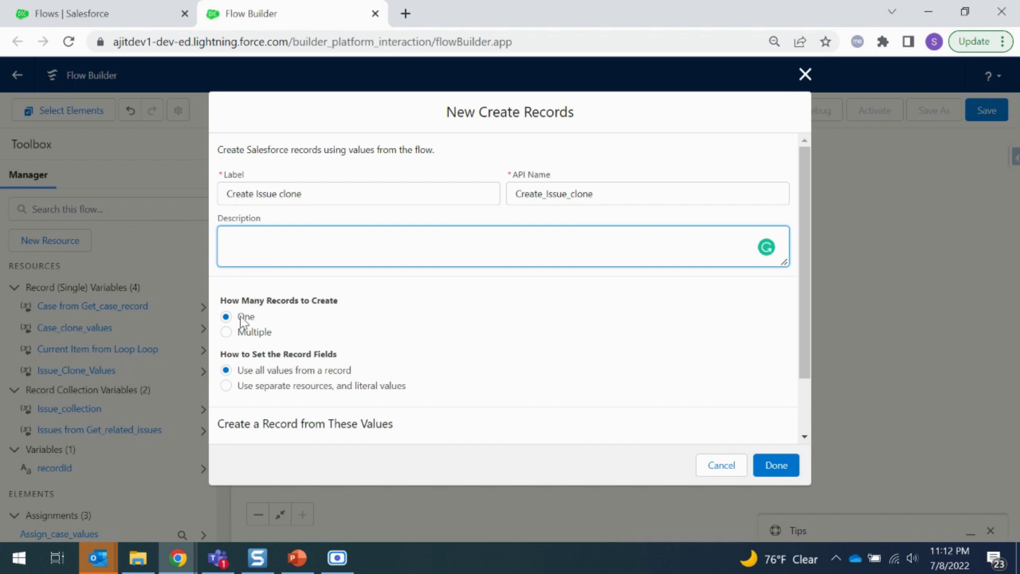
Set Create Issue clone to create multiple records from the Issue_collection record collection, and finish the element.
click(226, 332)
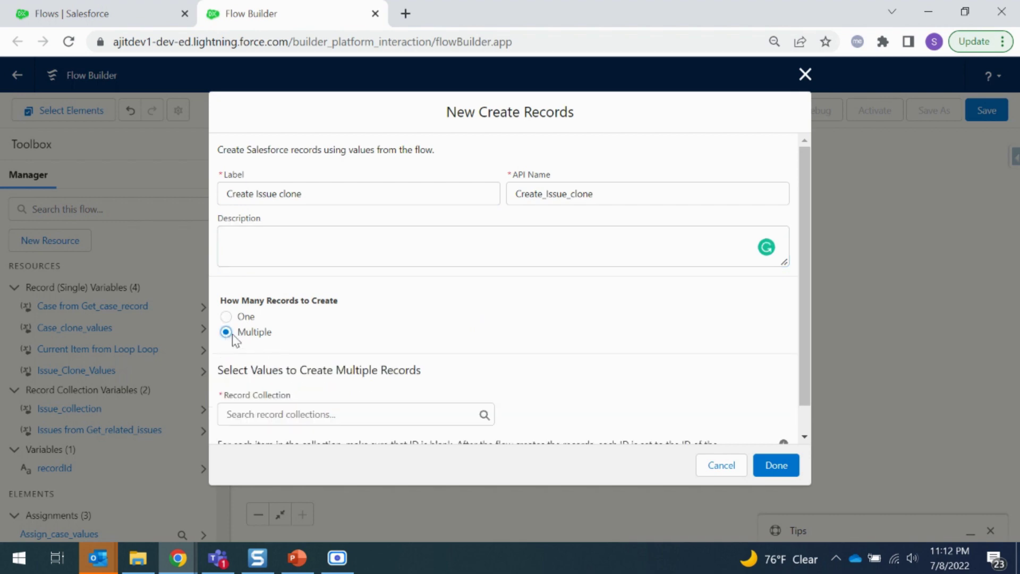
scroll(412, 364, down, 1)
click(314, 386)
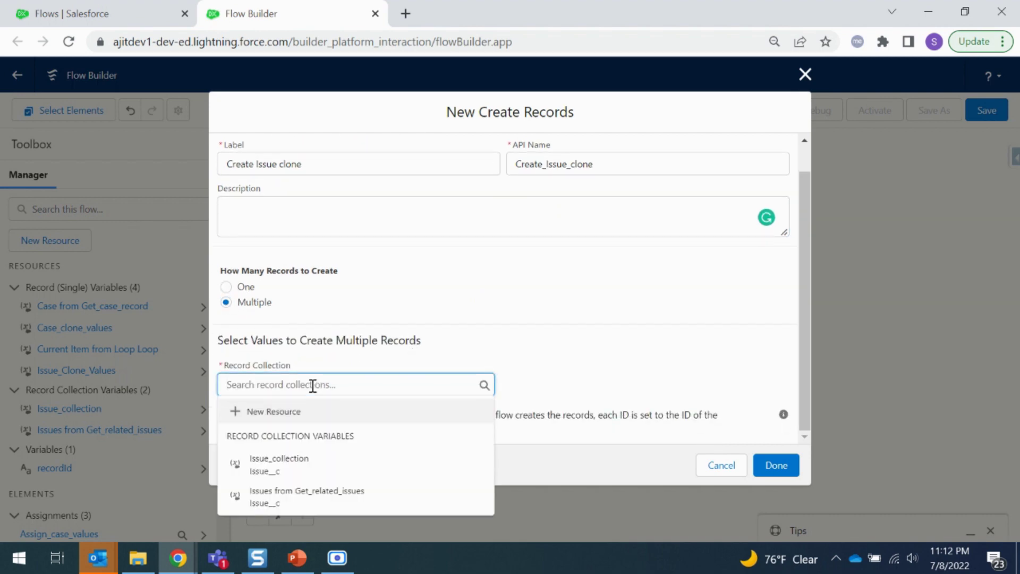
click(282, 470)
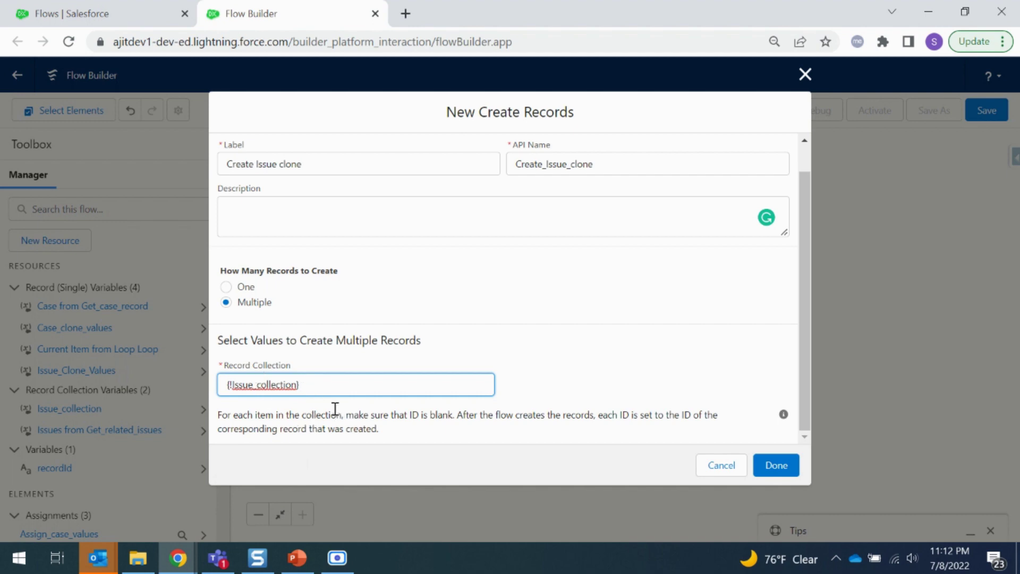
click(575, 387)
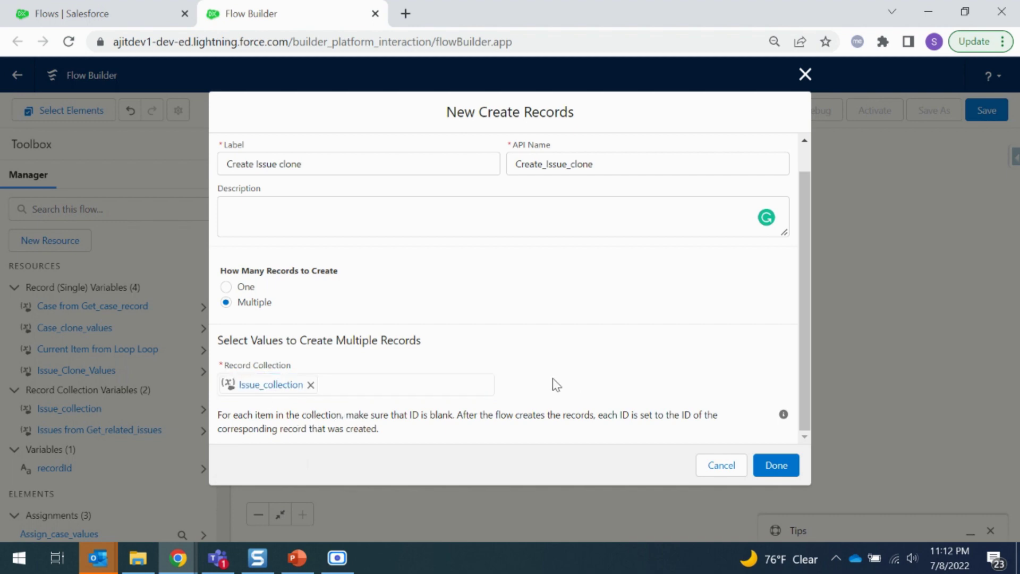
click(770, 466)
Add a Screen element after Create Issue clone and label it Success.
drag(795, 428, 784, 365)
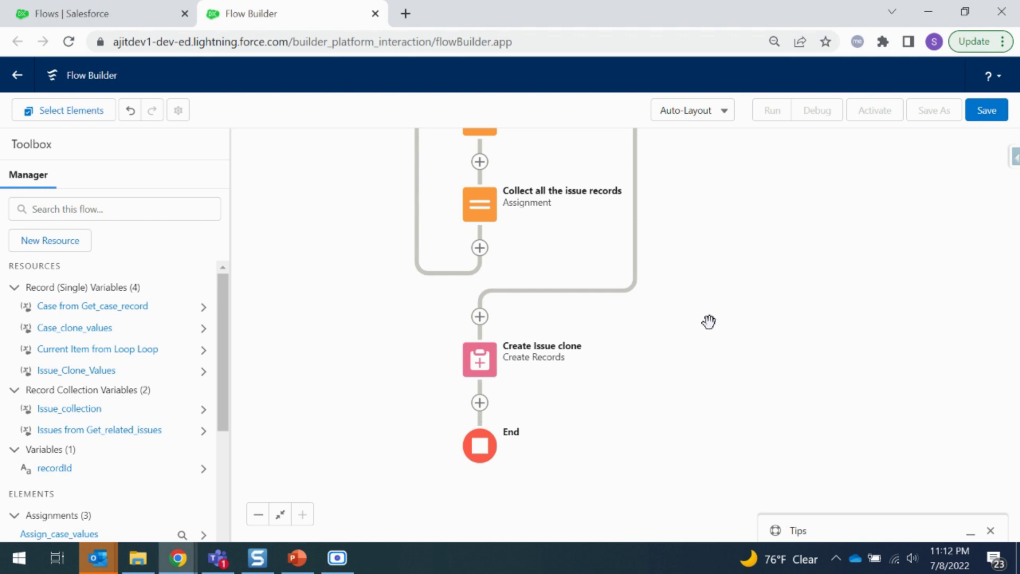
click(480, 401)
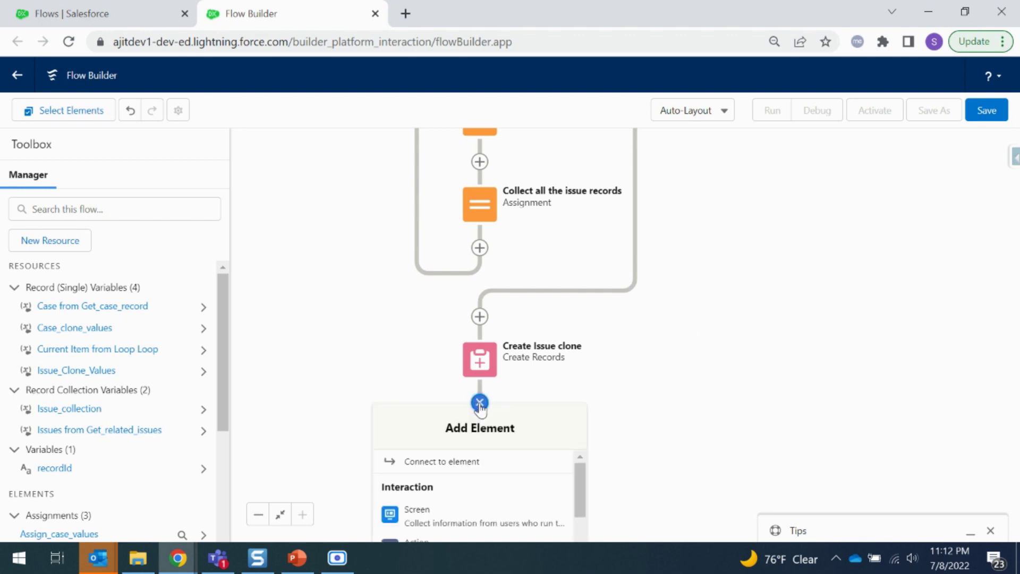
click(425, 514)
click(444, 212)
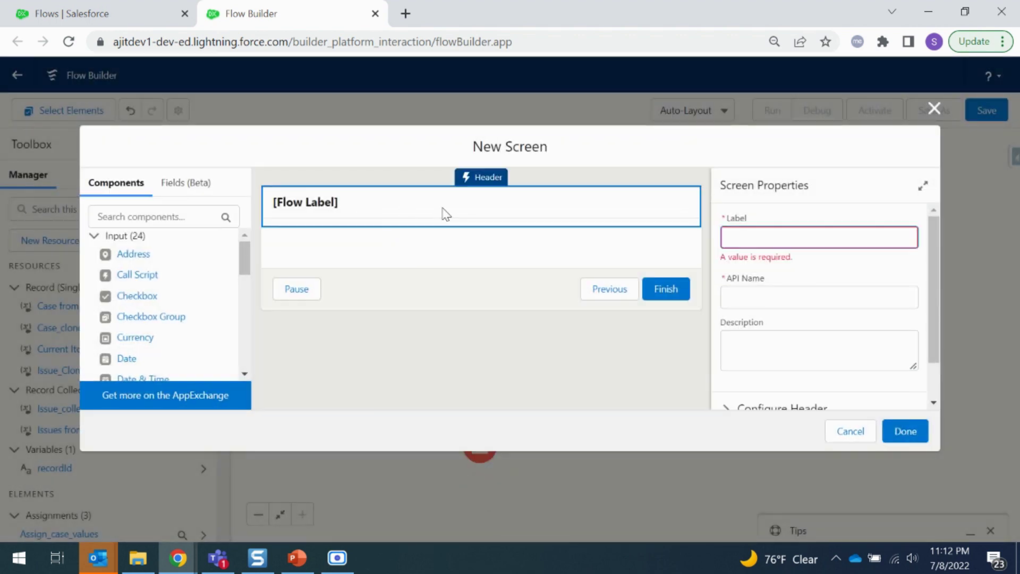
click(752, 237)
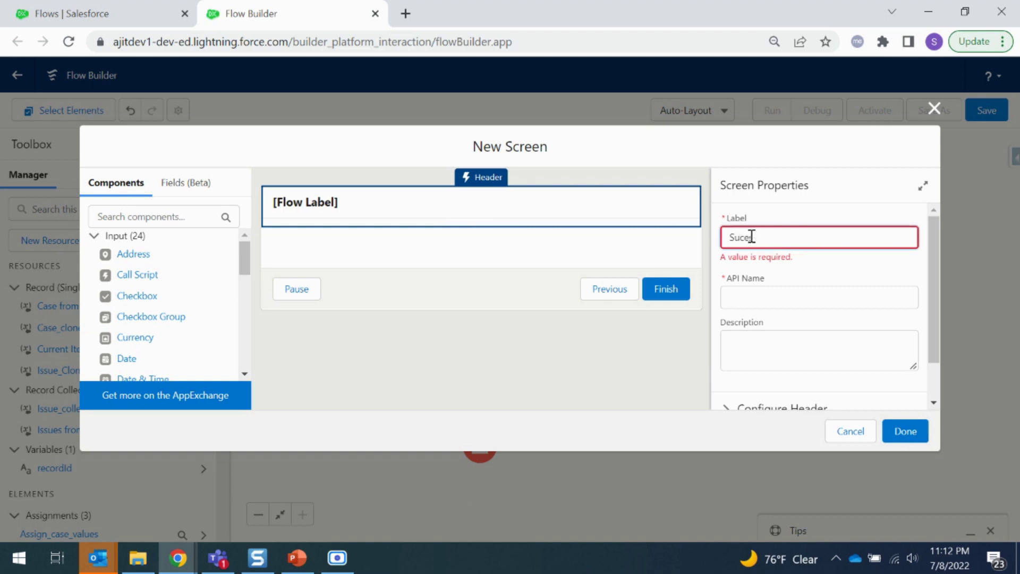
text(Success)
click(850, 274)
Add a Display Text component to the Success screen with the API name Success_Message.
click(398, 281)
scroll(158, 316, down, 8)
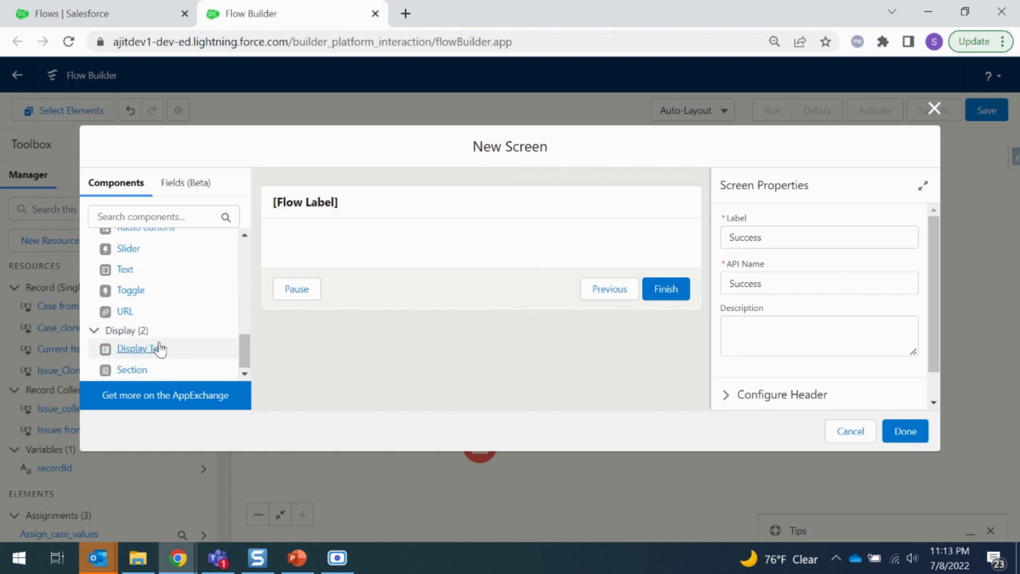
drag(159, 348, 300, 249)
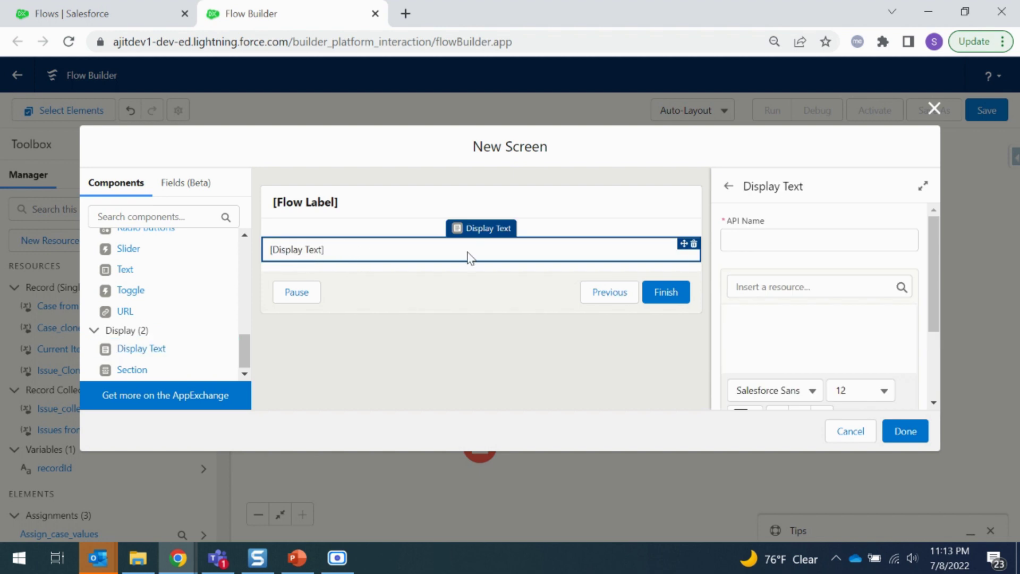
click(764, 240)
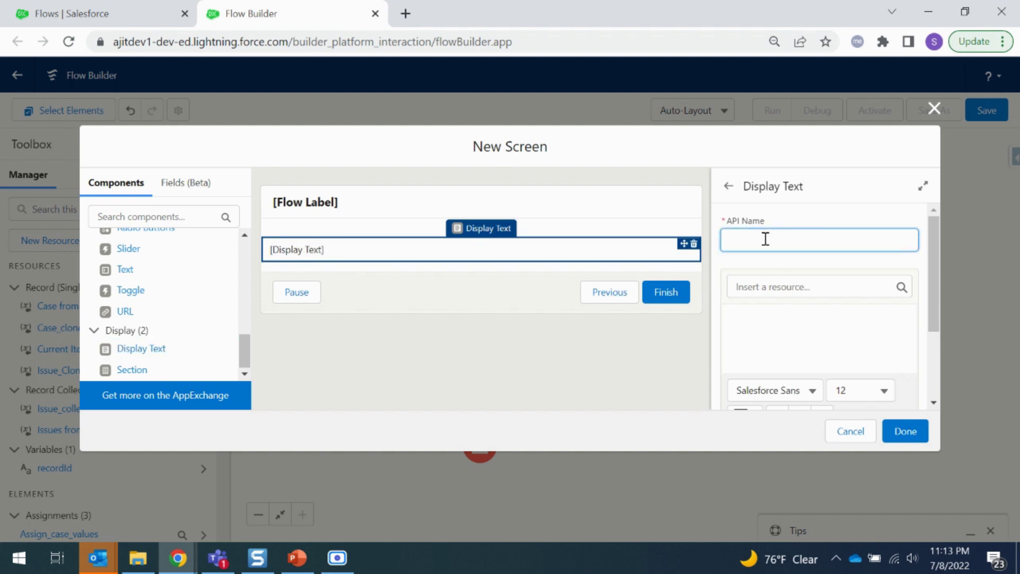
text(Success Message)
click(792, 289)
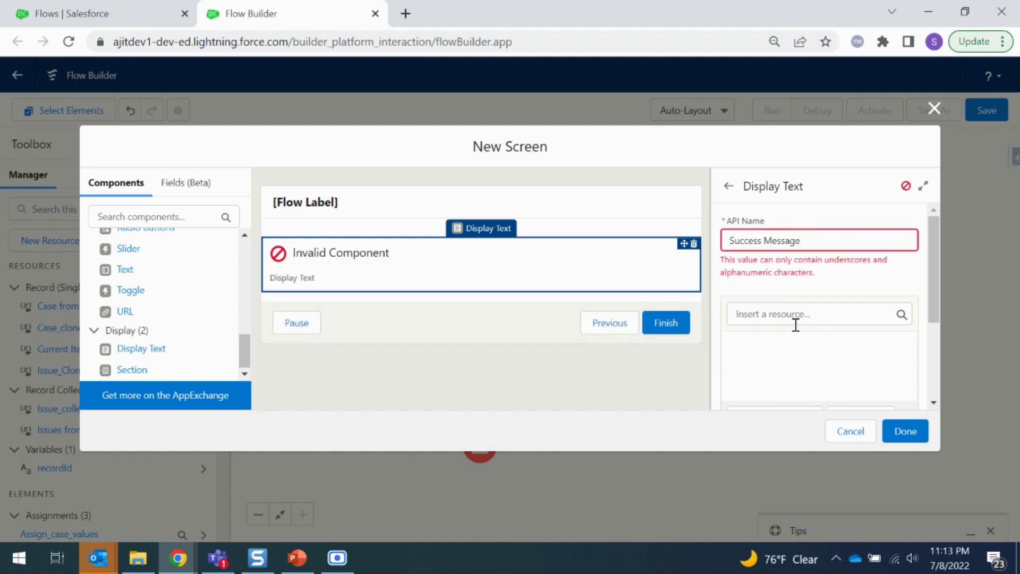
key(BackSpace)
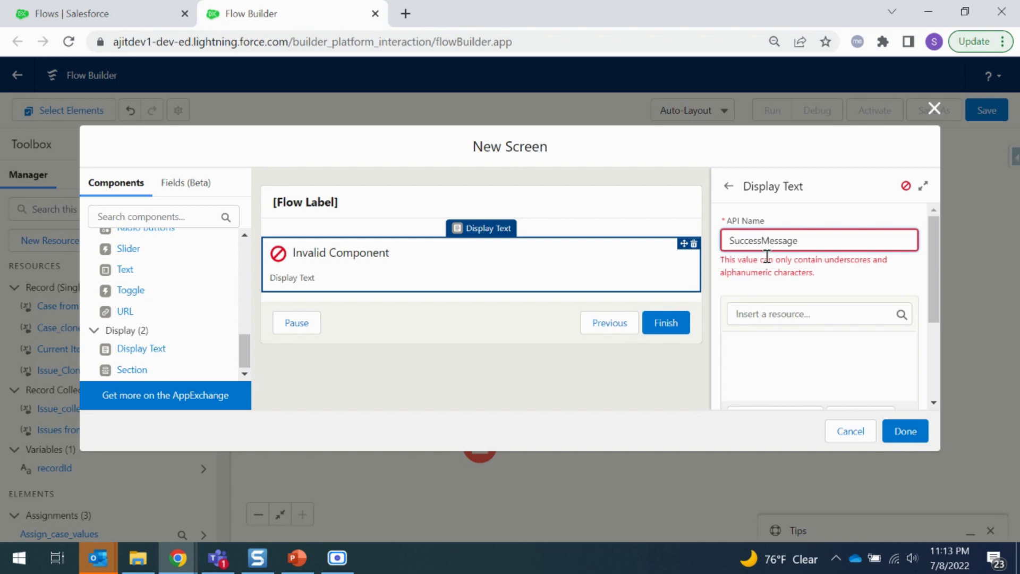
text(_)
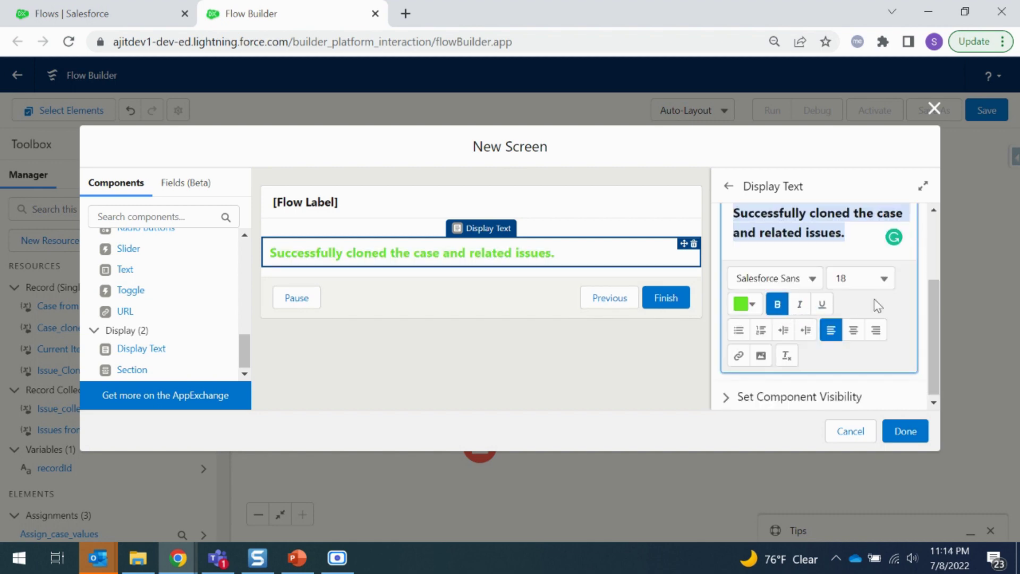
Center the text "Successfully cloned the case and related issues." and finish the Success screen.
click(879, 306)
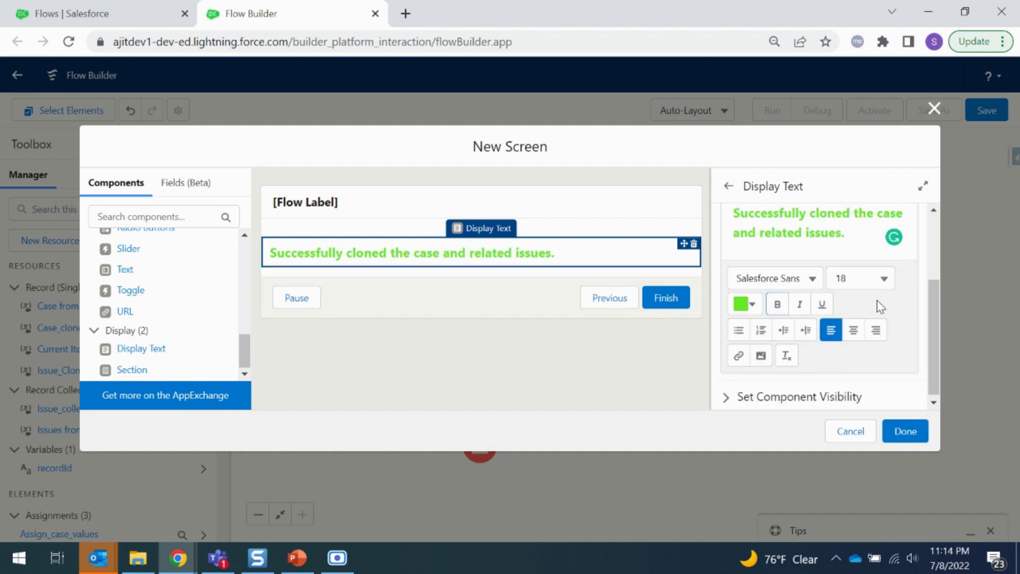
key(ctrl+a)
click(853, 330)
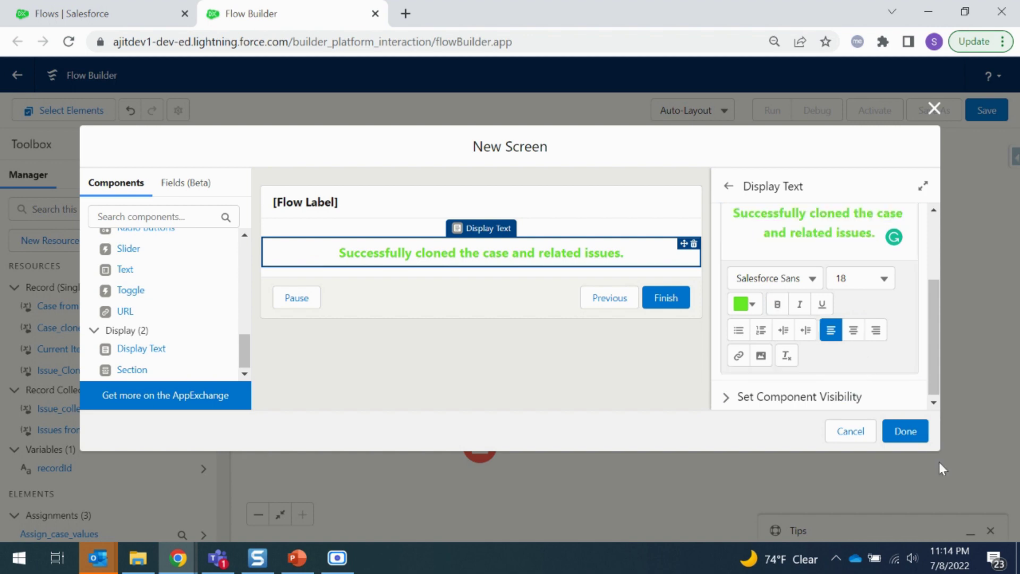
click(910, 431)
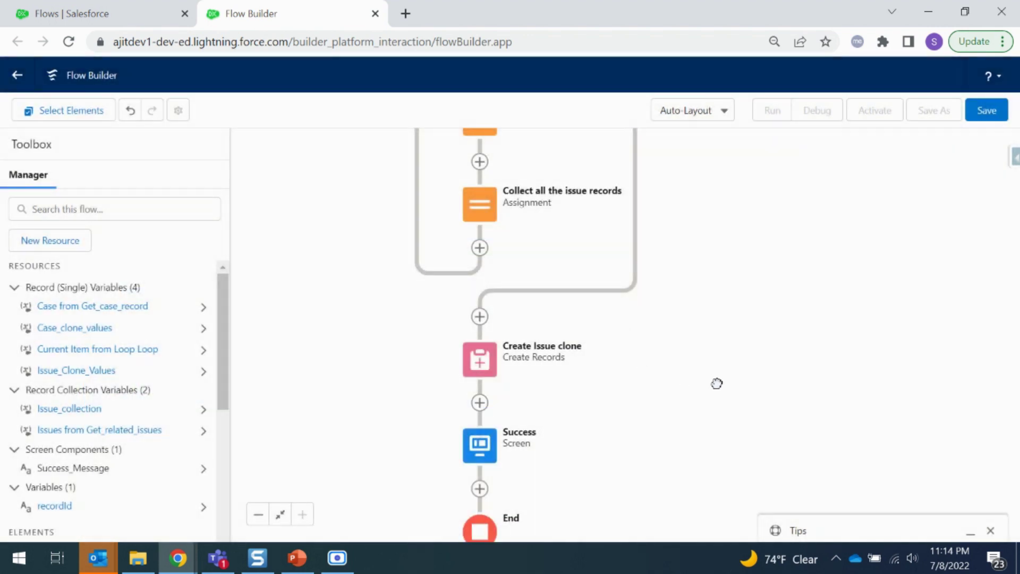
Save the flow with the label Clone Case and related issues, and activate it.
click(988, 110)
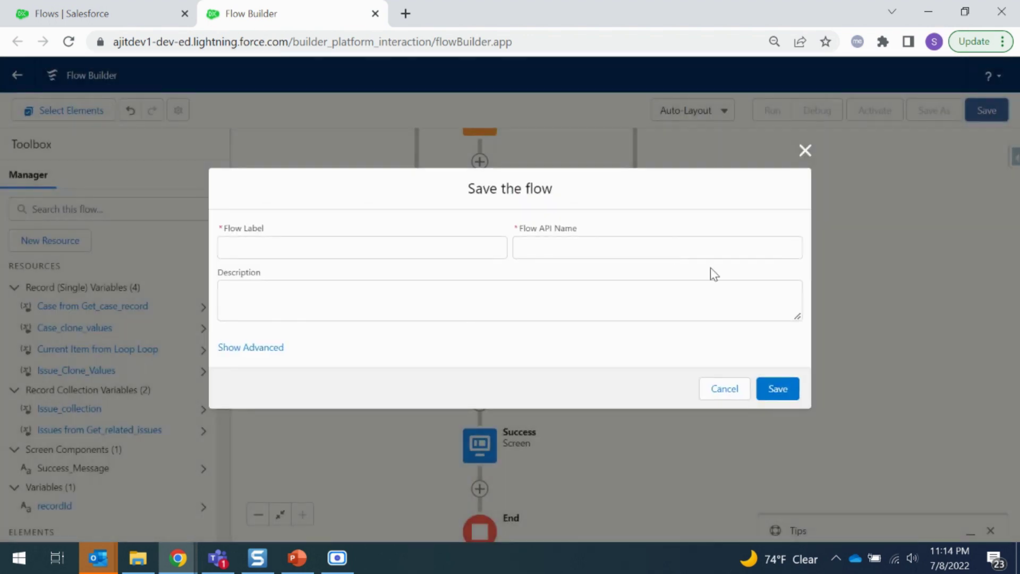
click(384, 243)
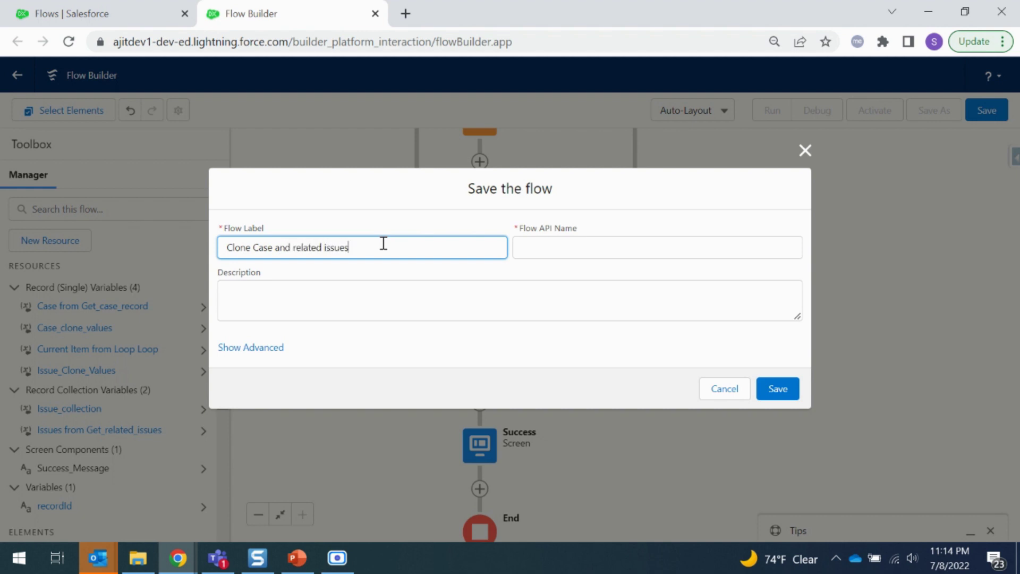
click(473, 301)
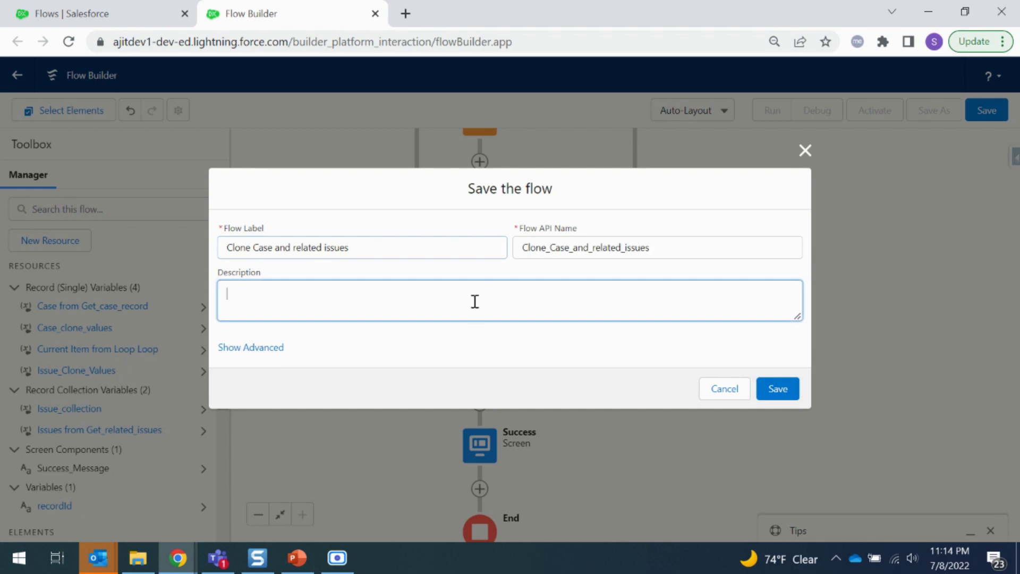
click(777, 388)
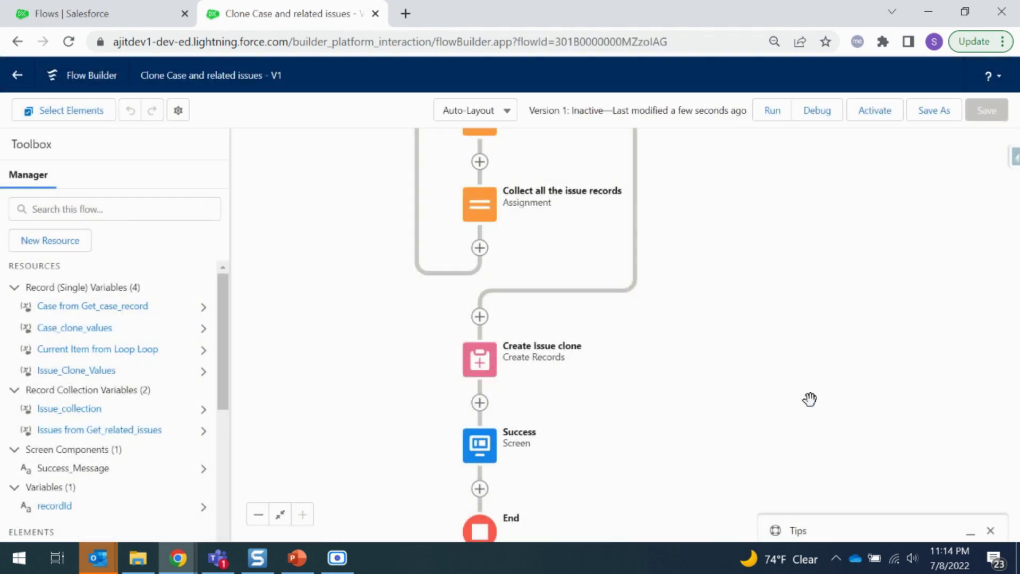
click(880, 113)
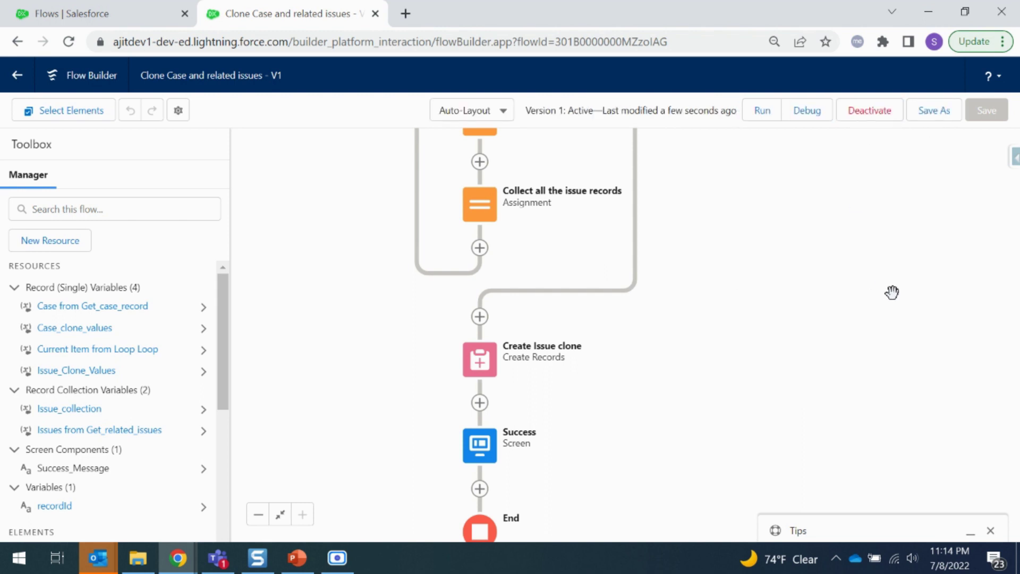
Open the Service app from Setup in a new browser tab and go to its Cases list.
click(106, 17)
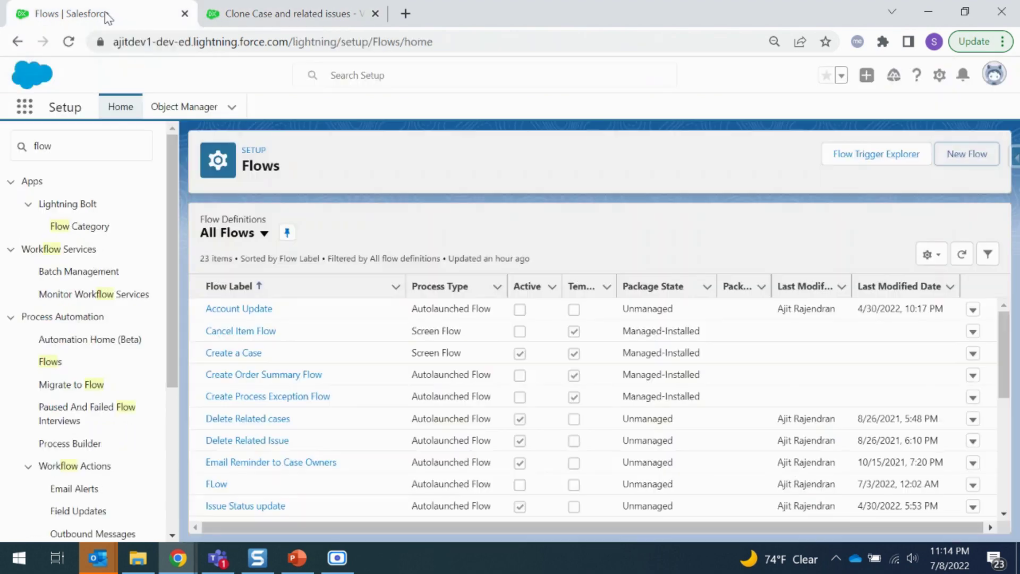
click(24, 107)
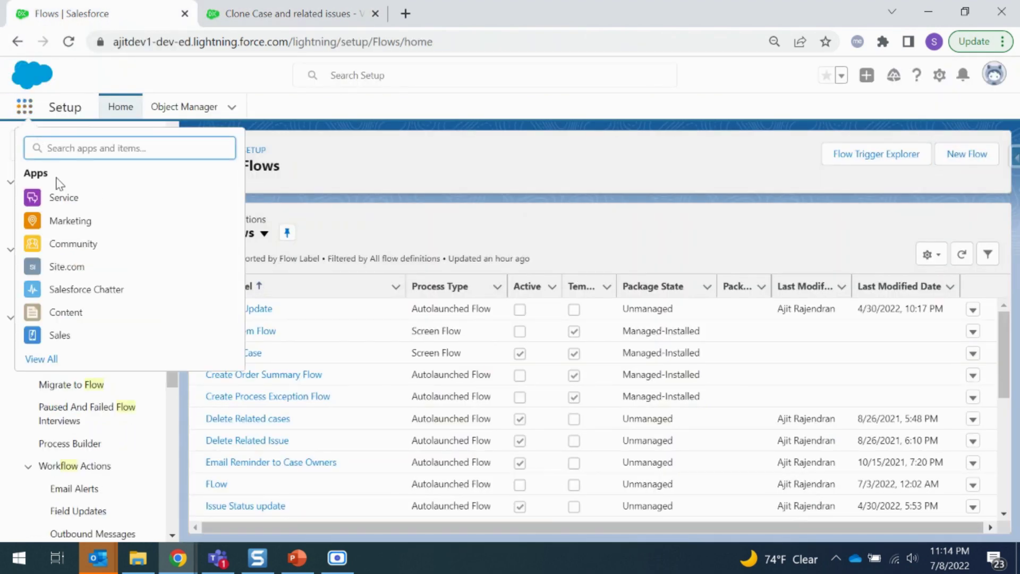
right_click(75, 206)
click(83, 212)
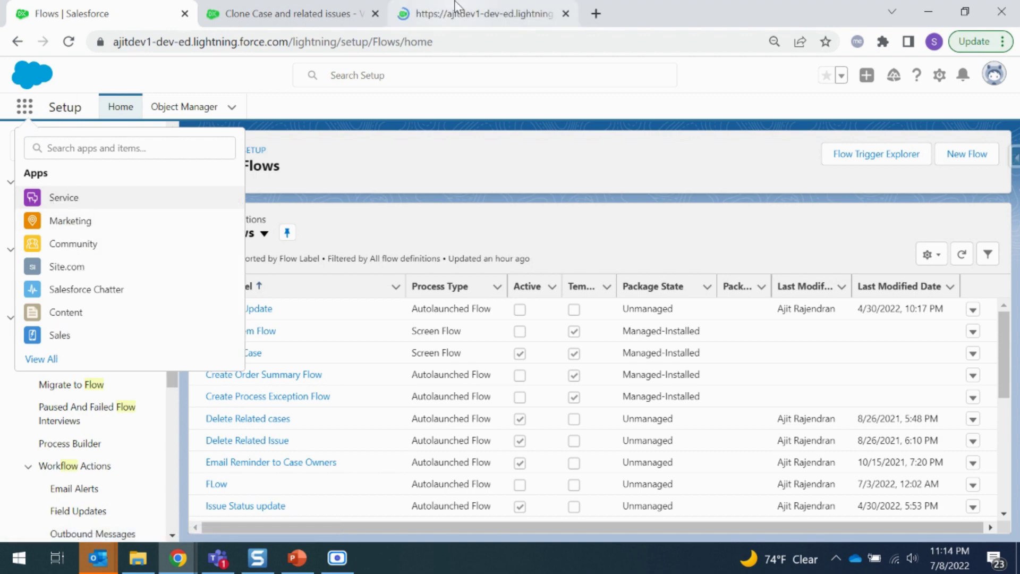
click(457, 7)
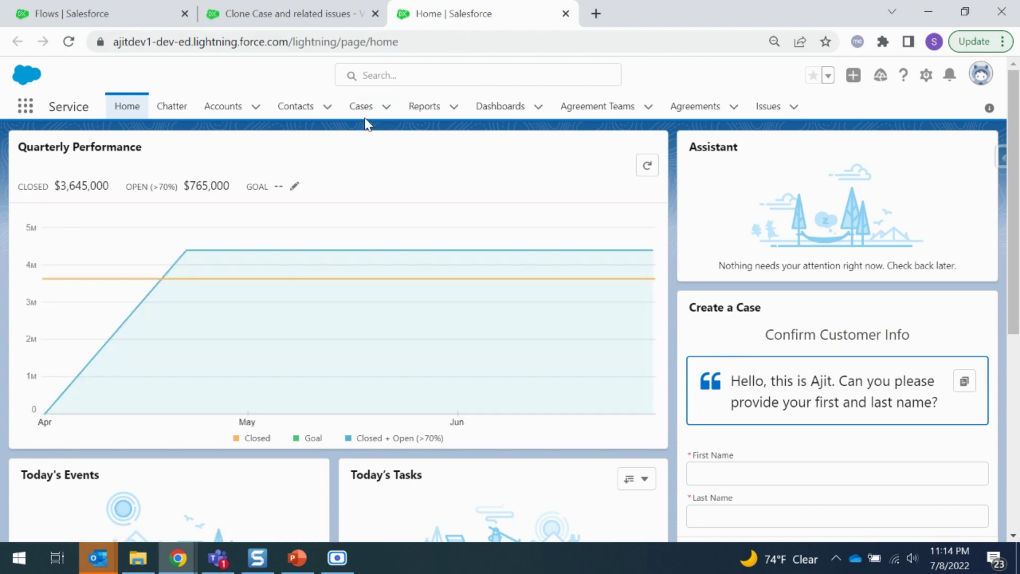
click(360, 111)
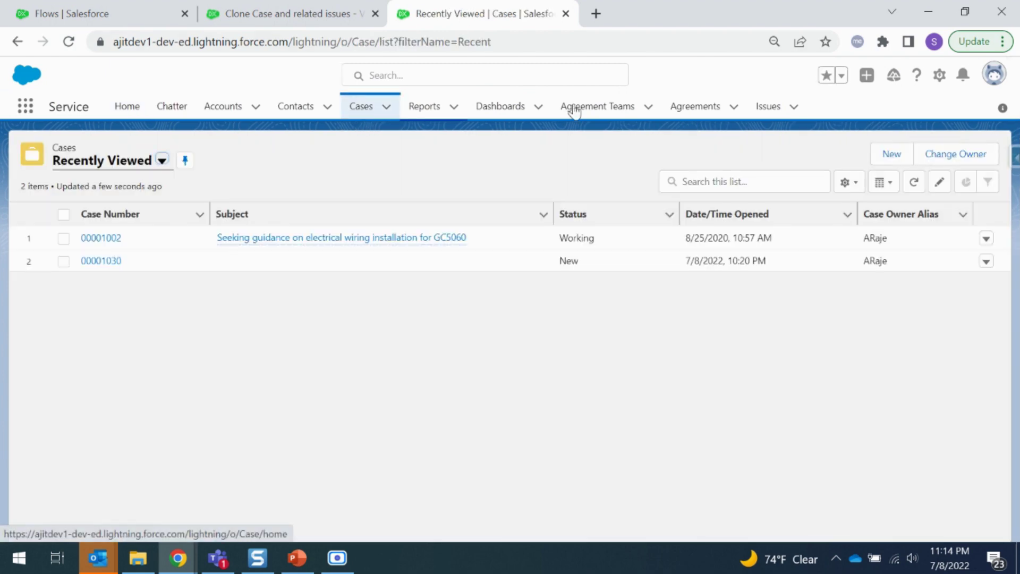
Open the Case object for editing in Setup and go to its Buttons, Links, and Actions.
click(940, 75)
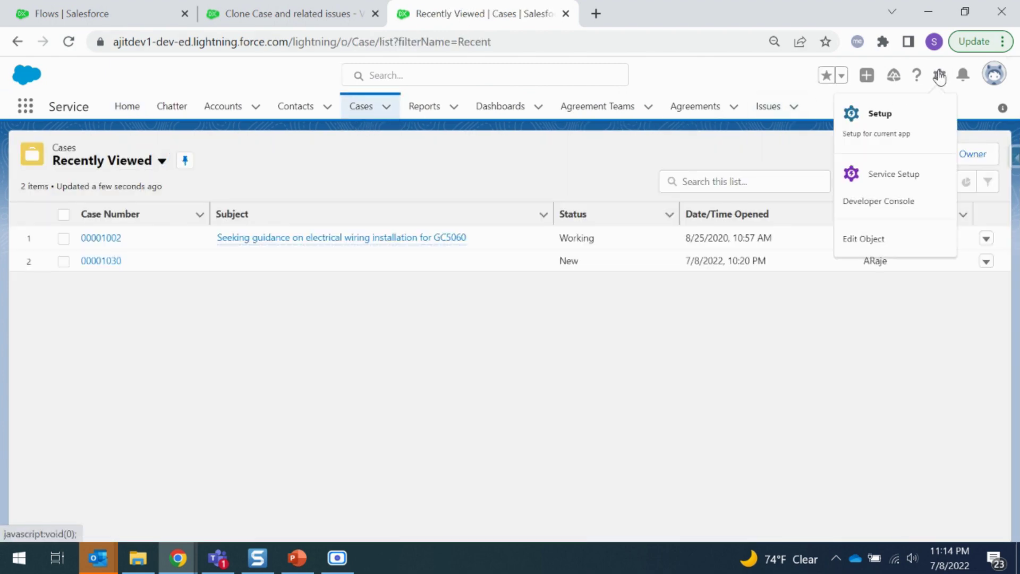
click(890, 250)
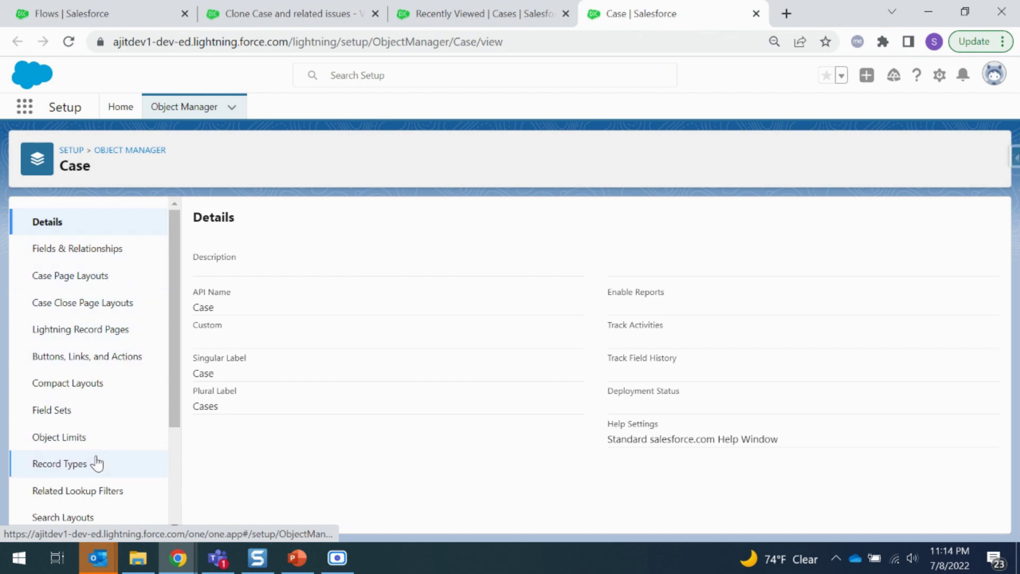
click(84, 354)
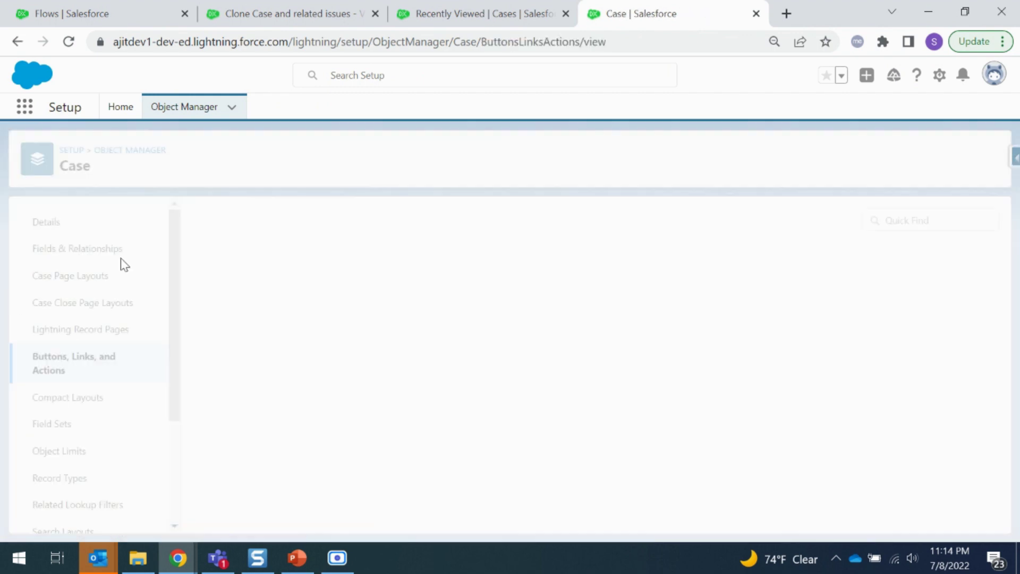
Start a new Case action with action type Flow that runs the flow Clone Case and related issues.
click(866, 220)
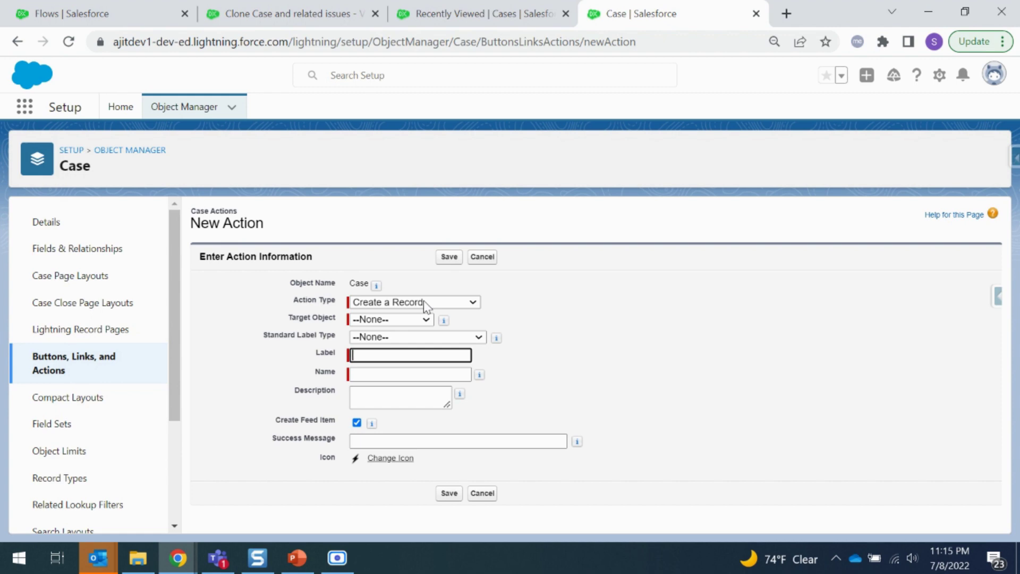
click(423, 301)
click(411, 387)
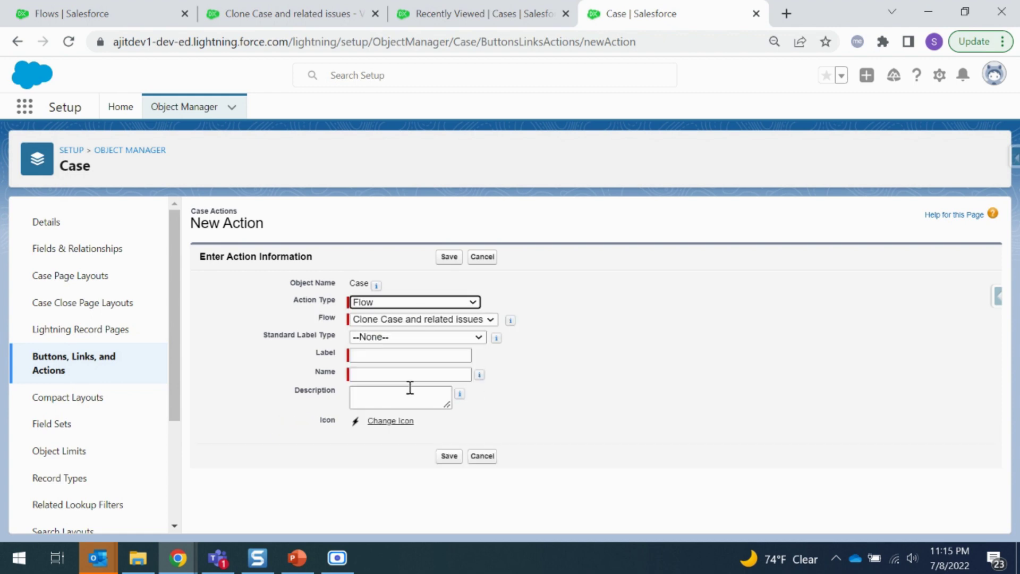
click(448, 320)
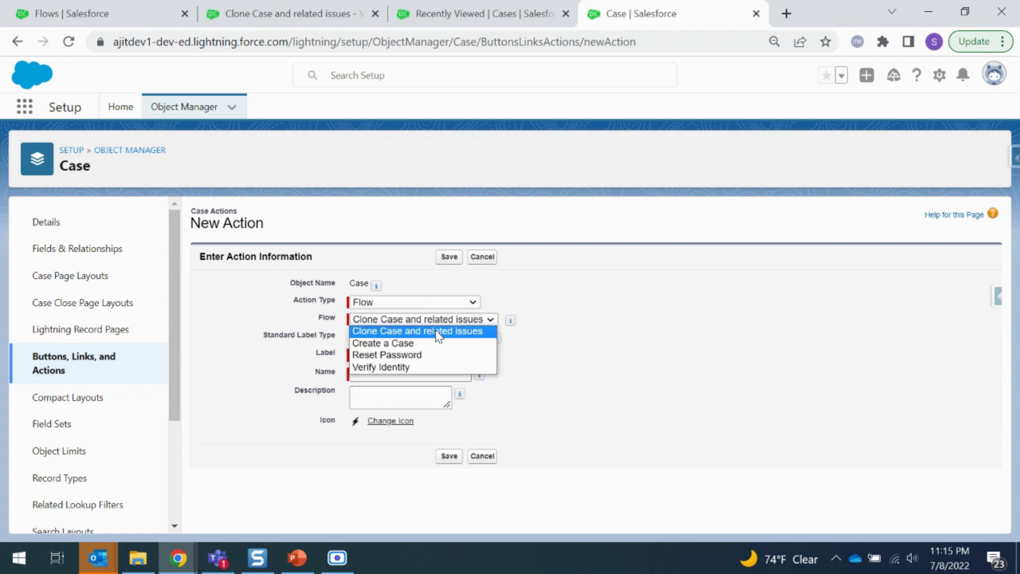
click(450, 331)
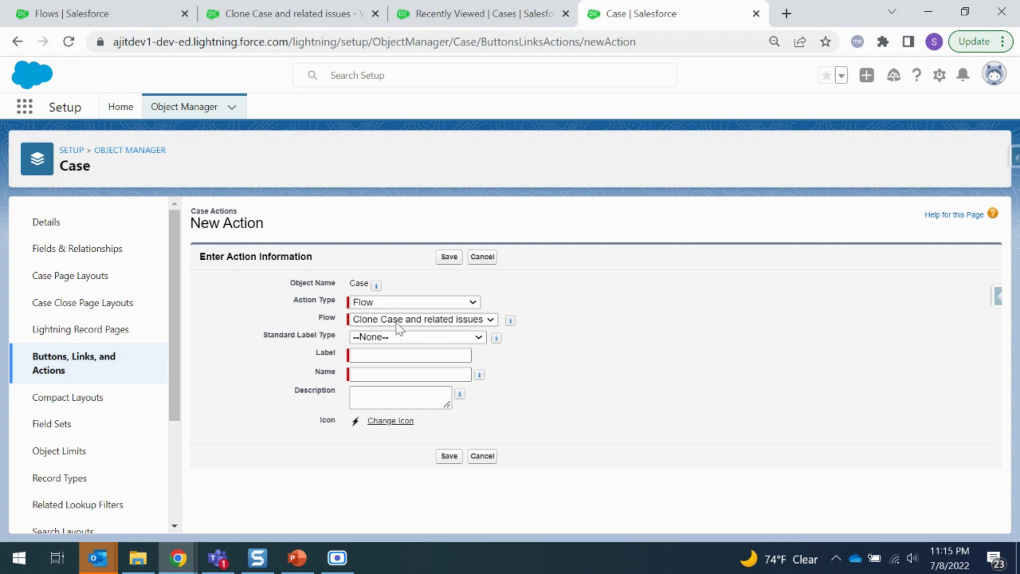
Label the new action Custom clone and save it.
click(402, 355)
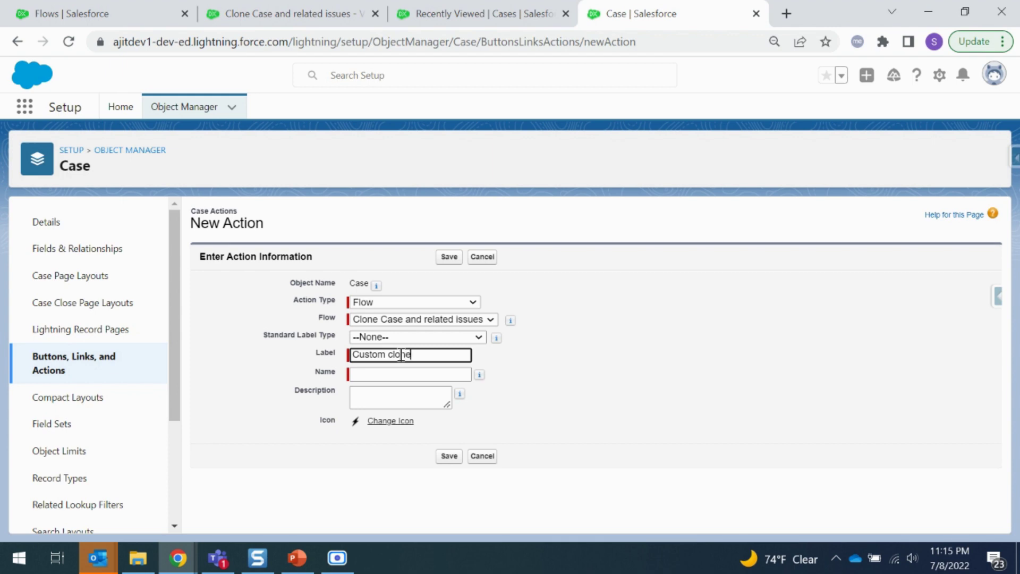
click(712, 396)
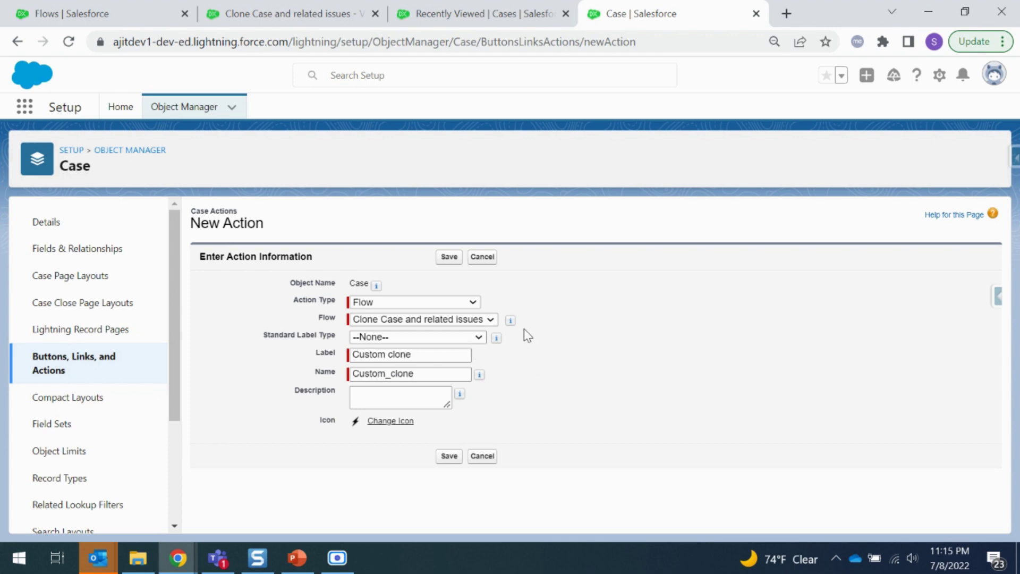
click(447, 259)
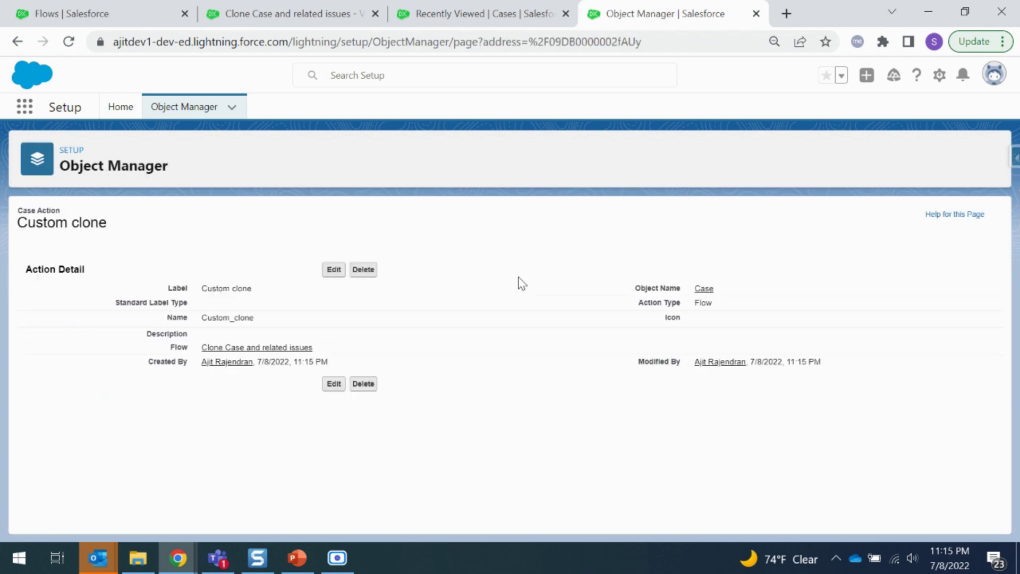
Return to the Case object setup and open its Lightning record page Case Record Page for editing.
click(17, 41)
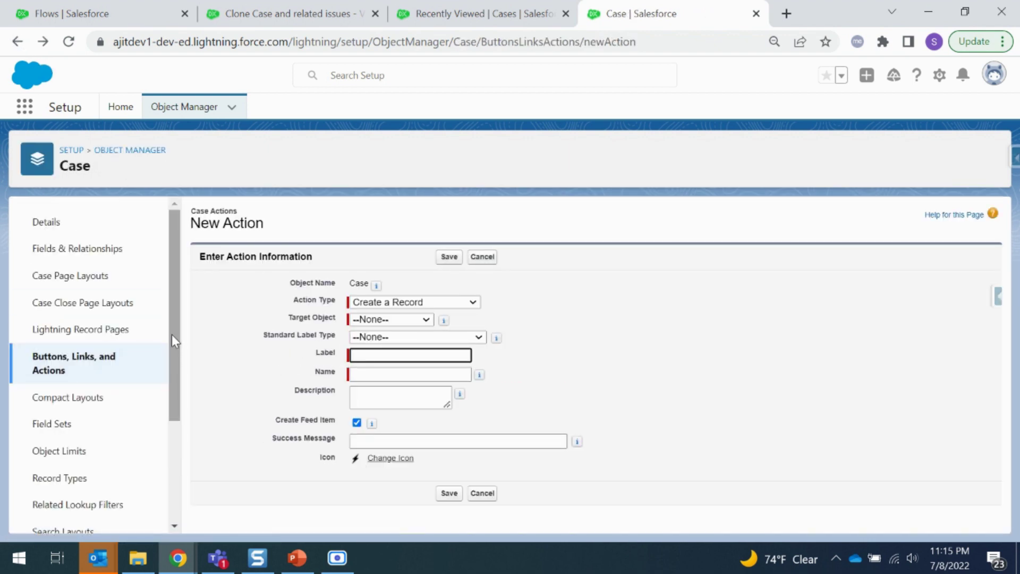
click(483, 256)
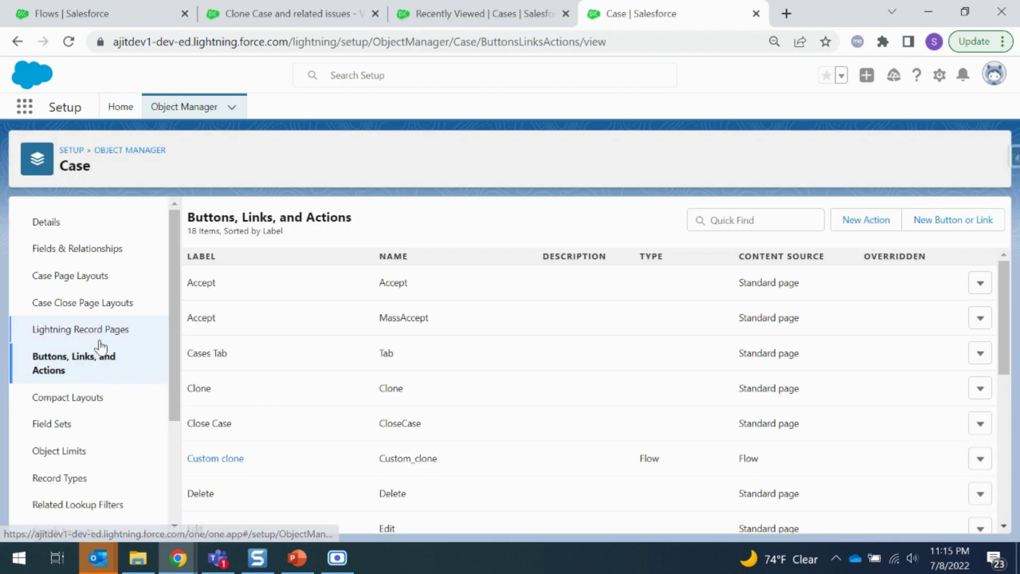
click(110, 330)
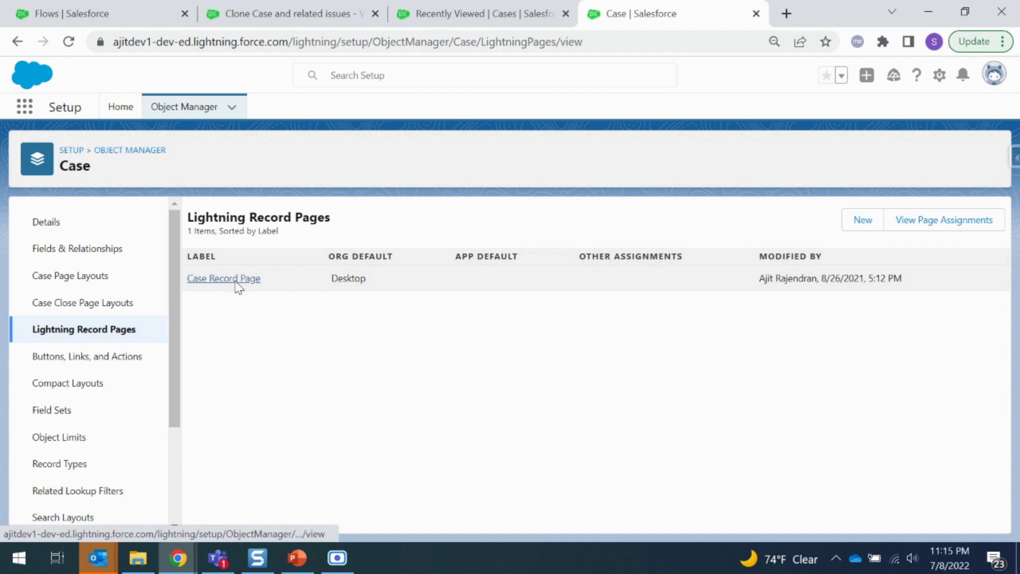
click(237, 280)
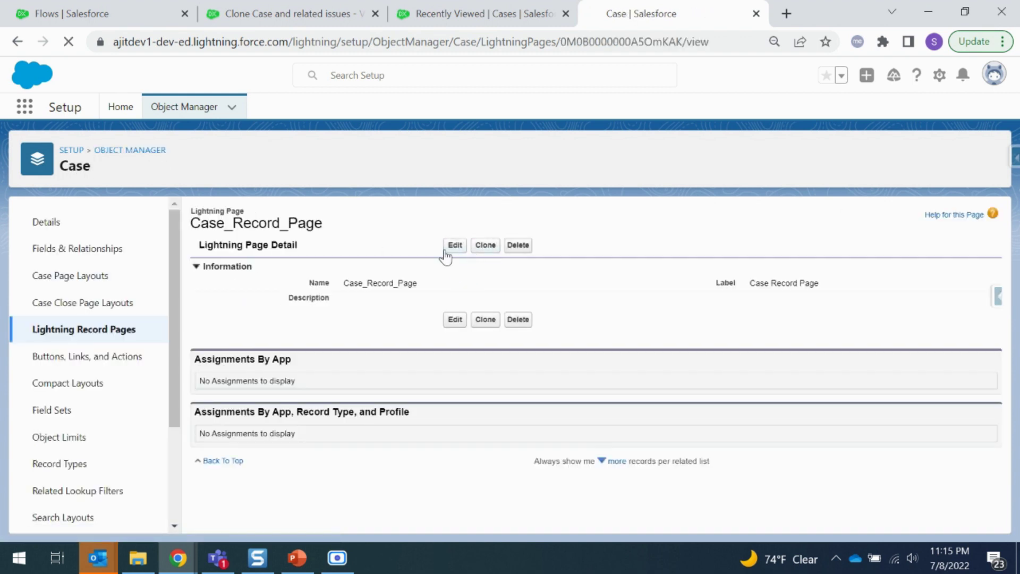
click(449, 247)
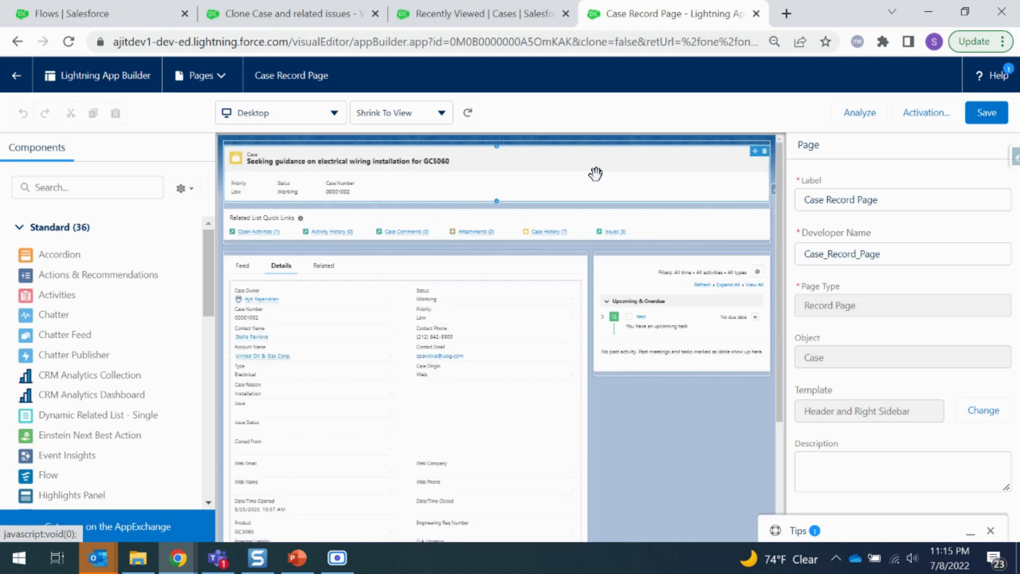
Add the Custom clone quick action to the Highlights Panel of the Case Record Page.
click(595, 174)
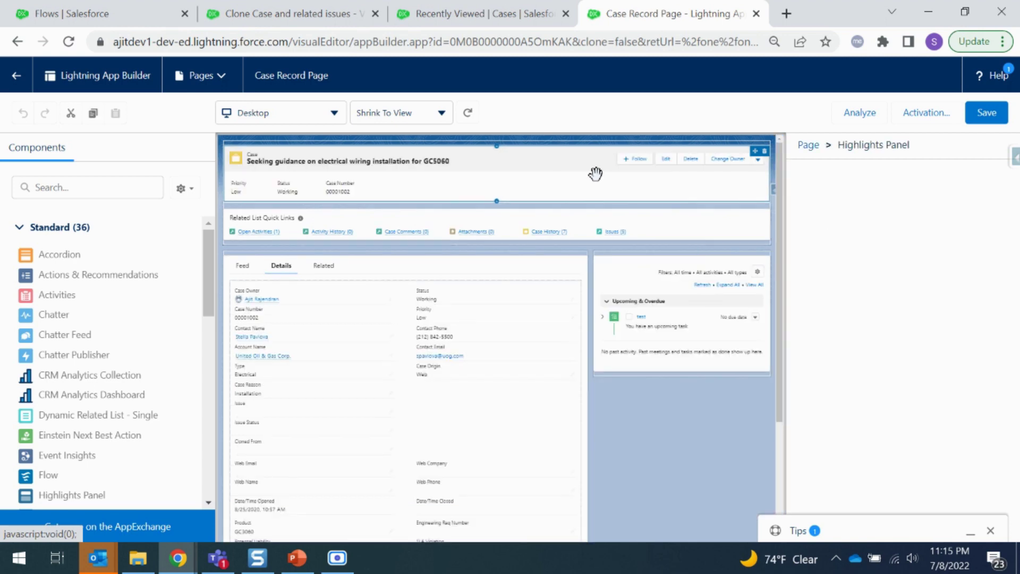
scroll(895, 360, down, 12)
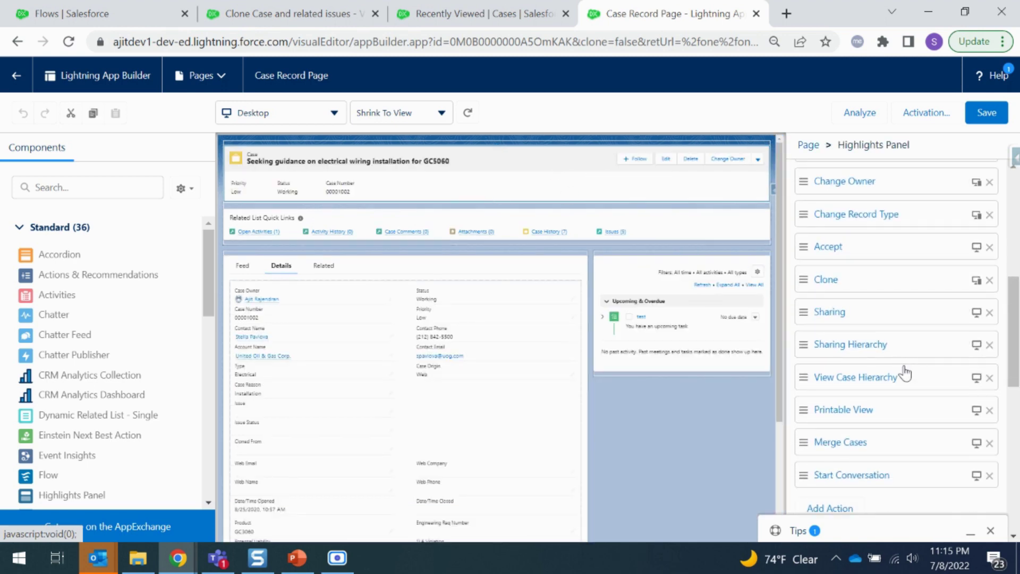
scroll(909, 319, up, 3)
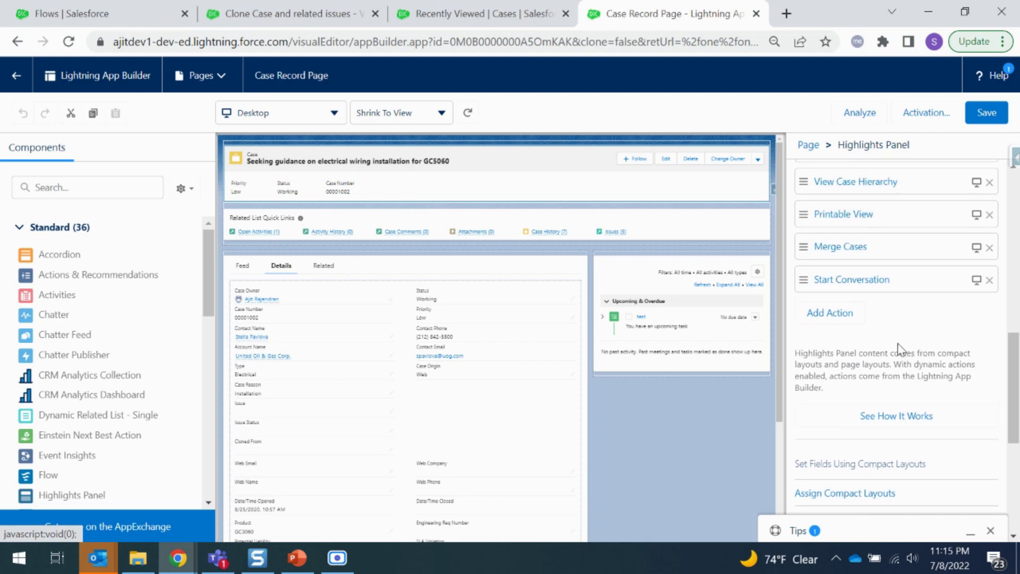
click(837, 313)
click(636, 268)
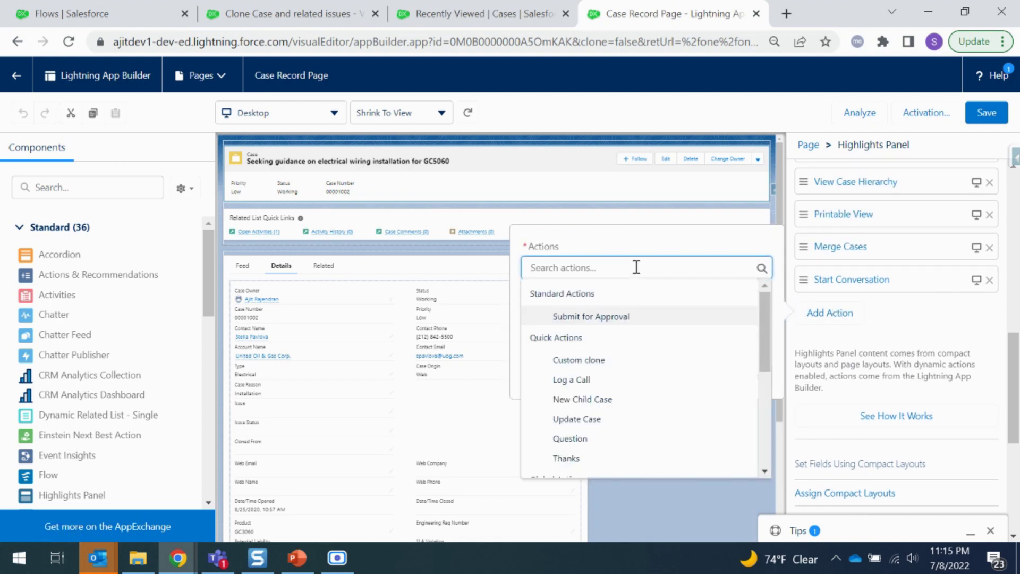
click(637, 365)
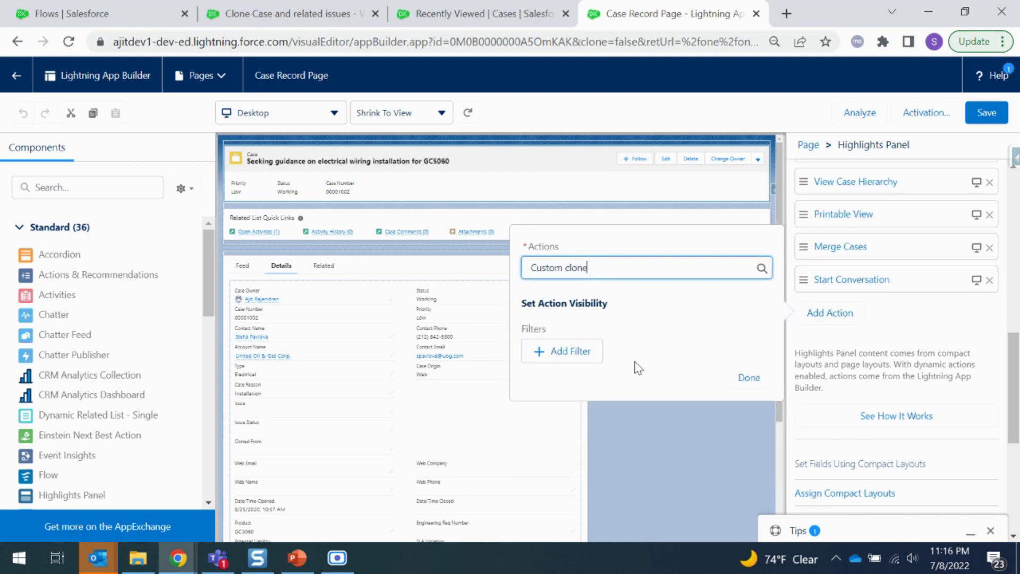
click(749, 377)
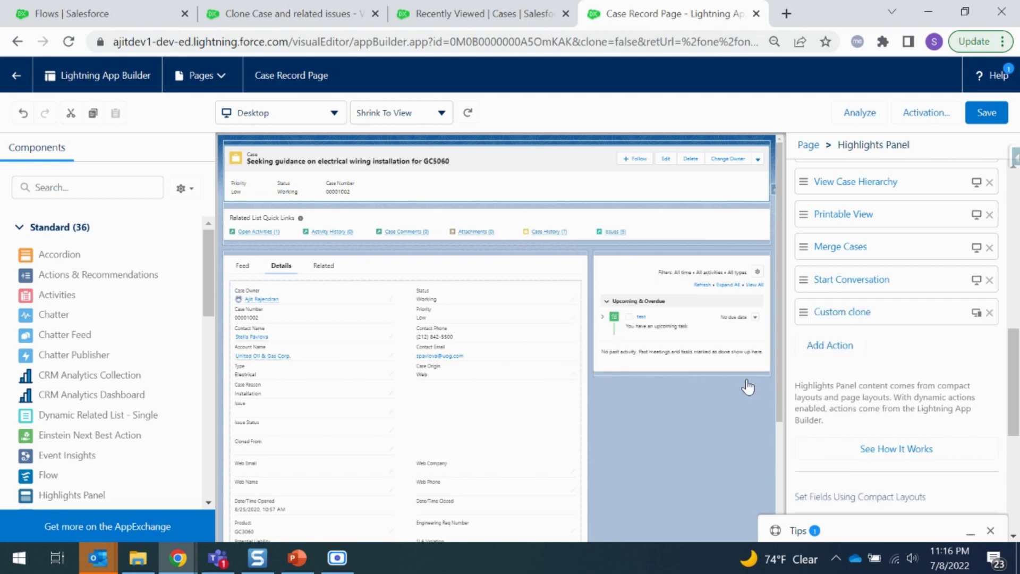
Try a visibility filter of Status Equal New on the Custom clone action, and remove the filter again.
click(842, 314)
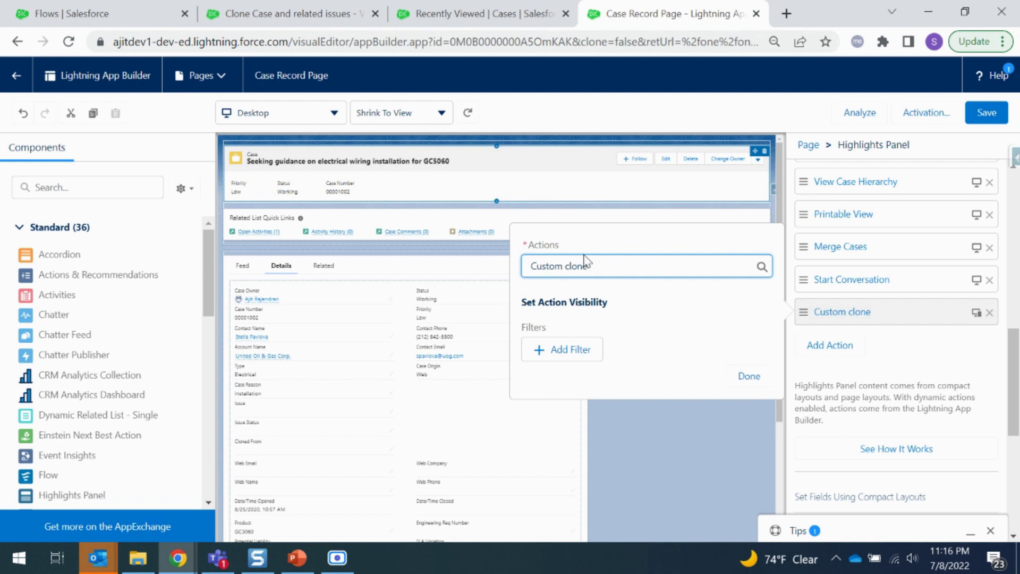
click(572, 352)
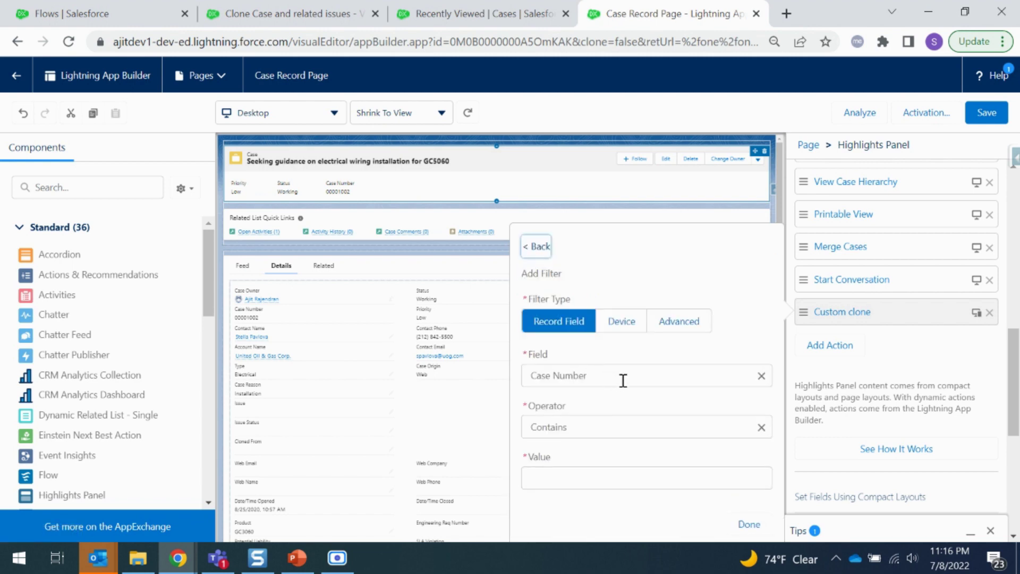
click(770, 380)
text(sta)
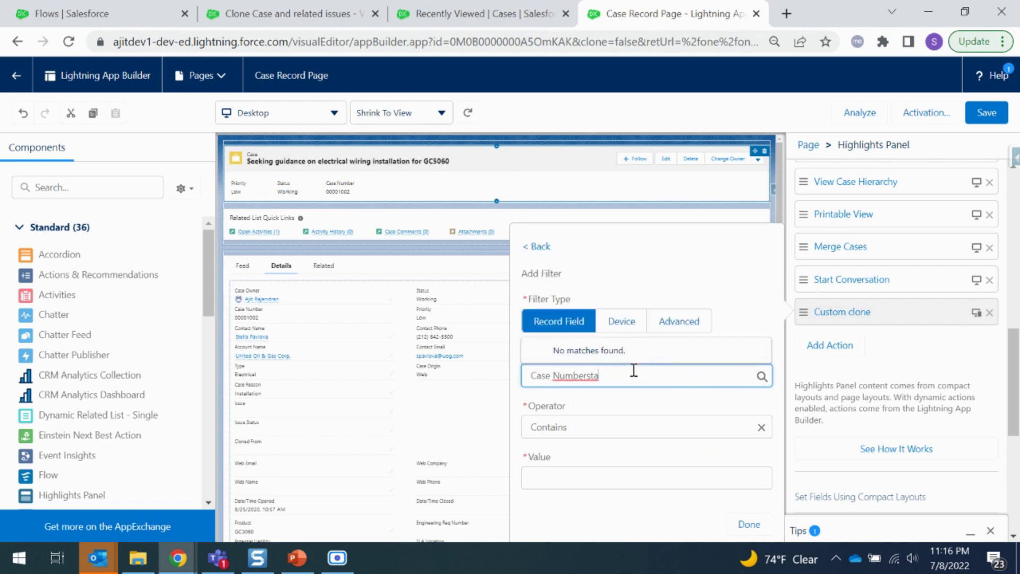
drag(605, 375, 514, 370)
text(sta)
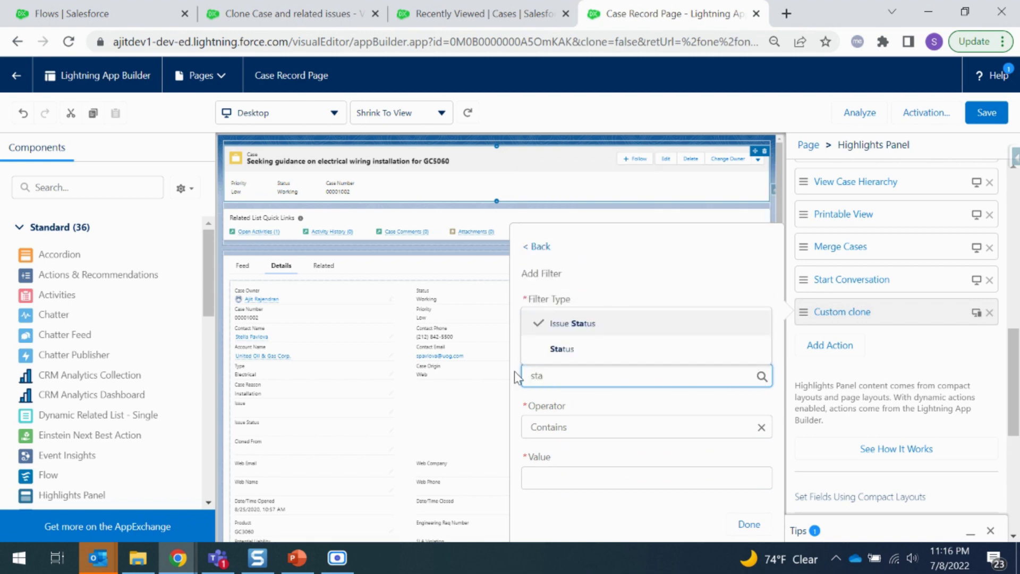
click(563, 349)
click(586, 478)
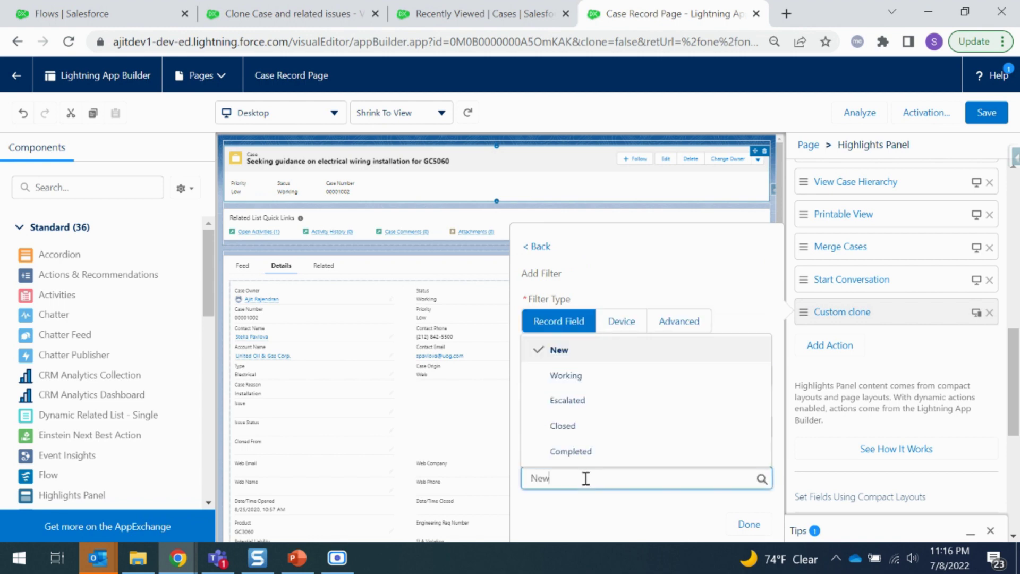
click(594, 502)
click(746, 526)
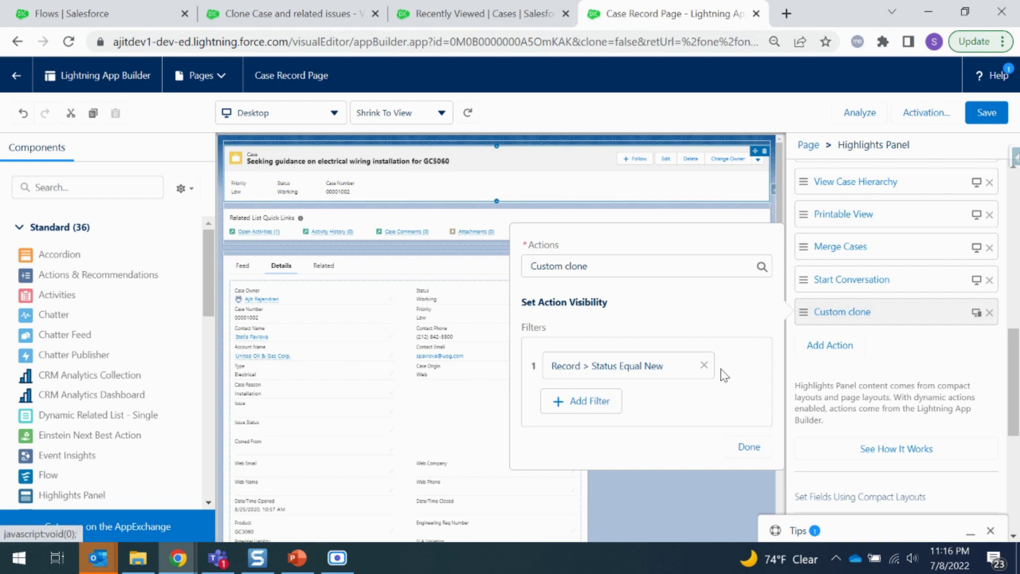
click(704, 365)
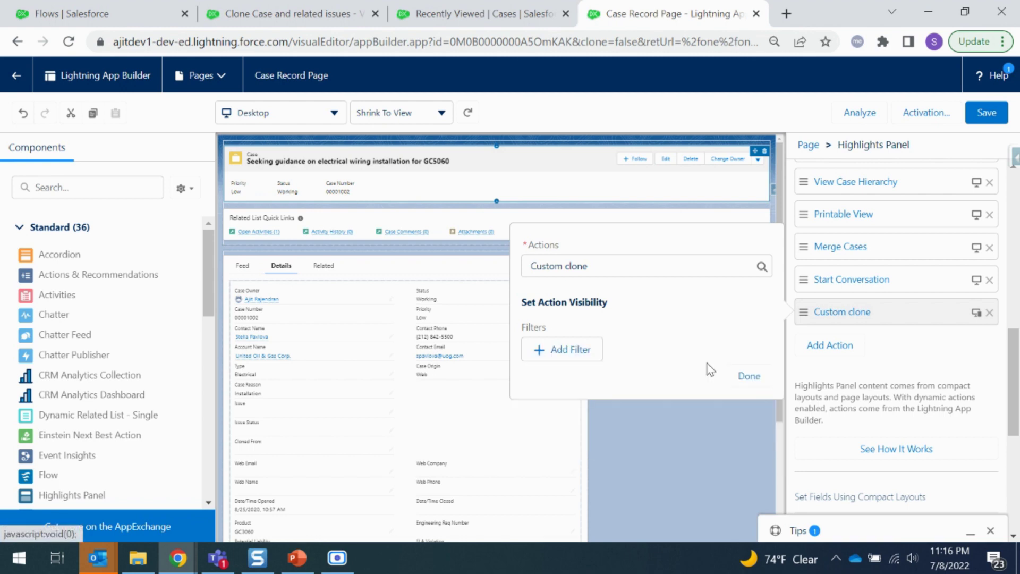
click(748, 377)
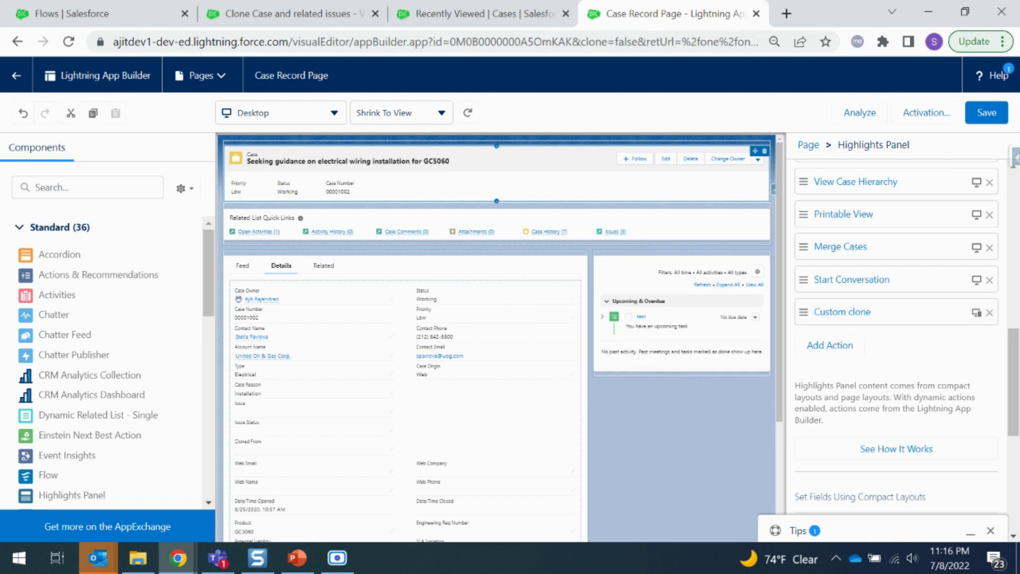
Save the Case Record Page, leave the page editor and switch back to the Cases list in the Service app.
click(987, 114)
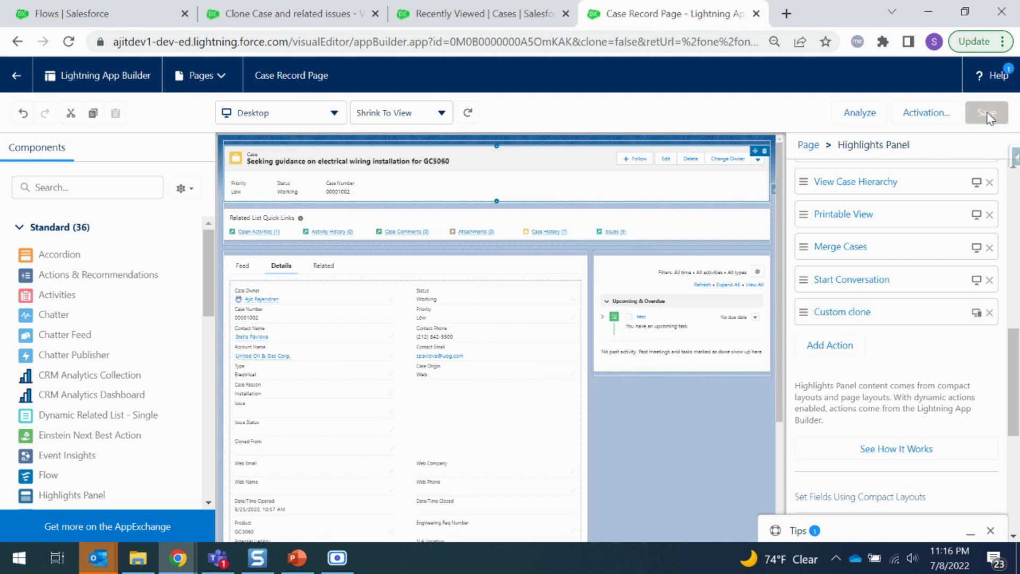
click(16, 75)
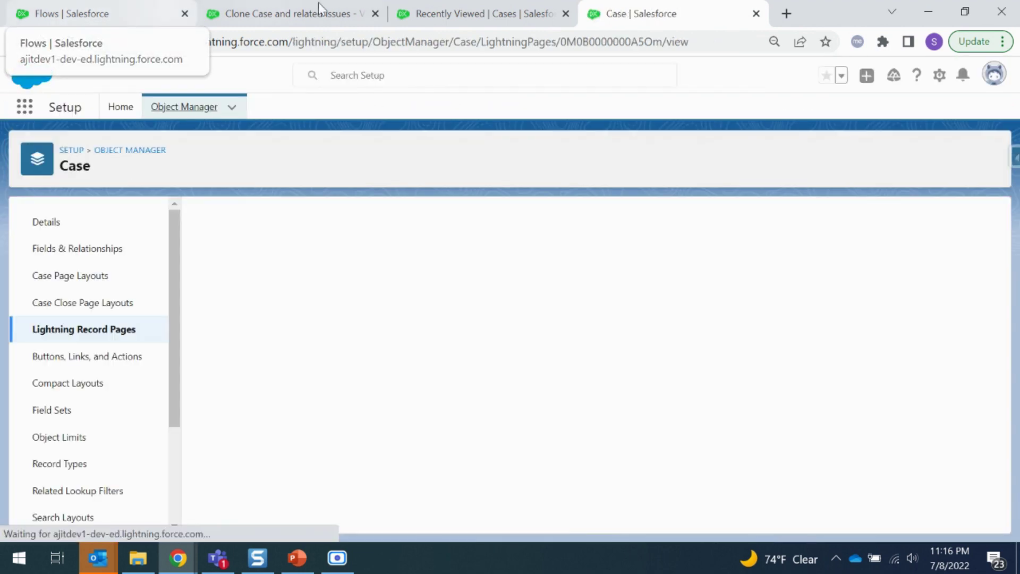
click(446, 14)
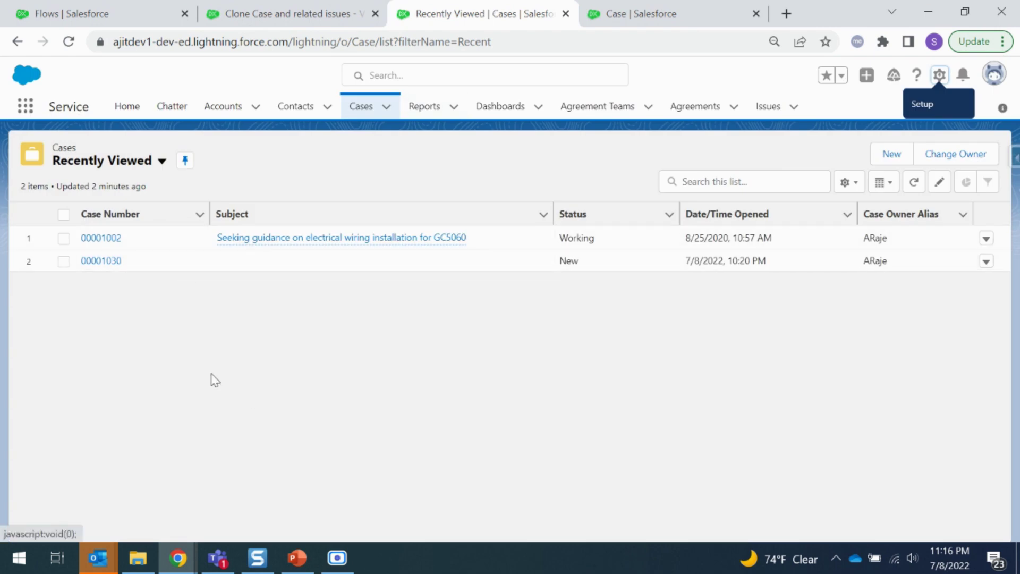
Open the case "Seeking guidance on electrical wiring installation for GC5060" and review its detail fields, including Cloned From.
click(101, 238)
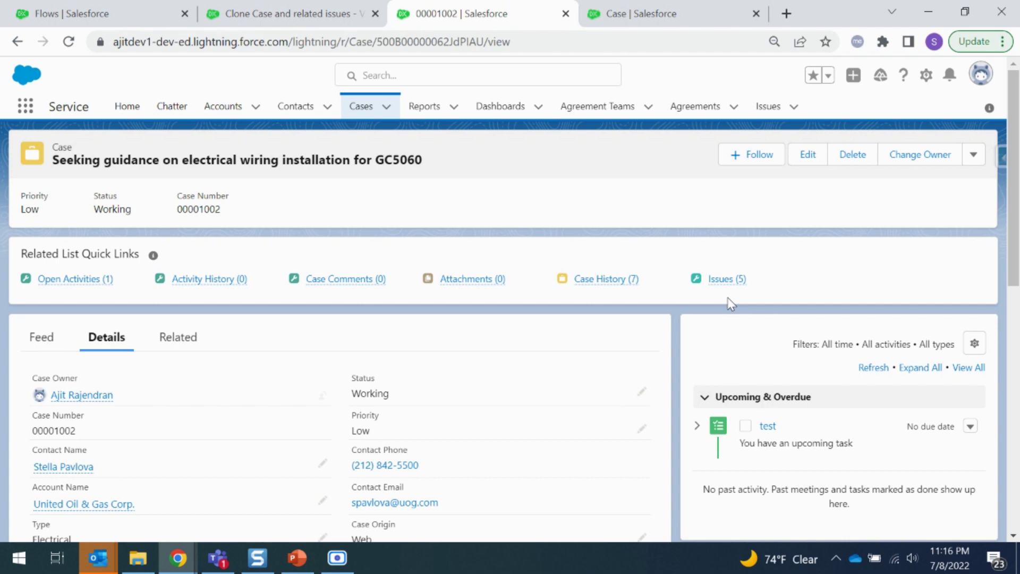
scroll(456, 416, down, 4)
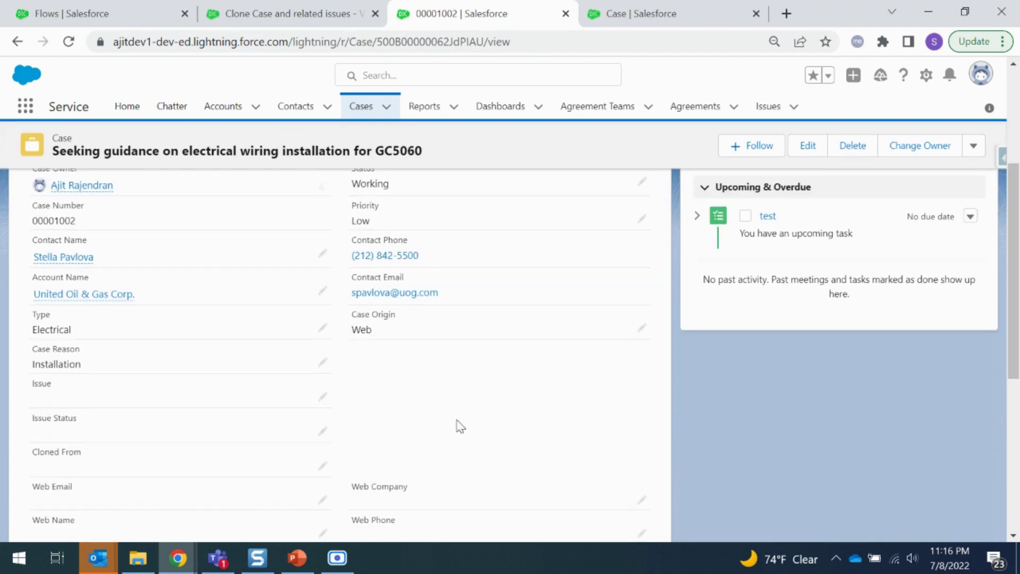
scroll(453, 404, up, 2)
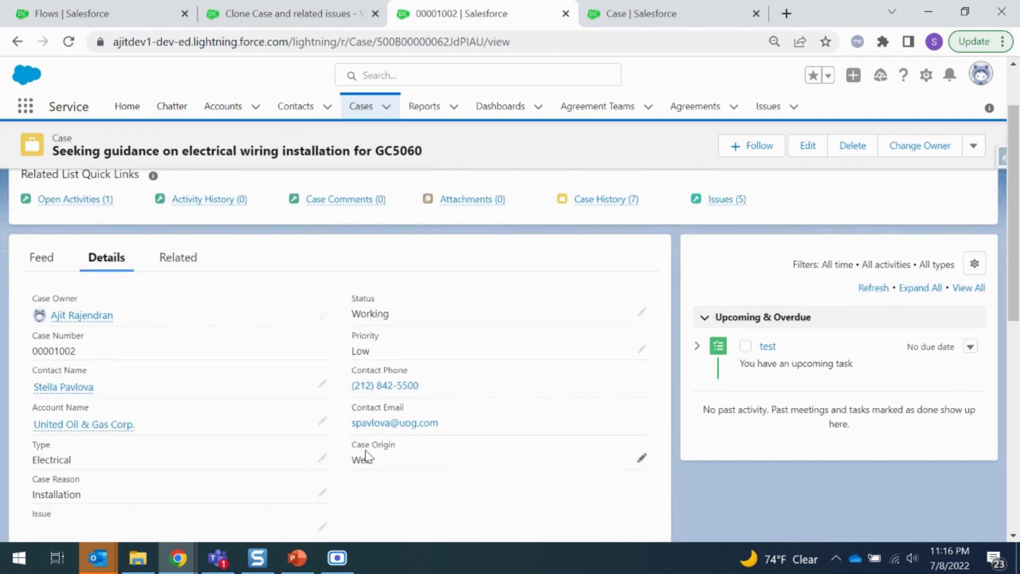
scroll(364, 454, down, 2)
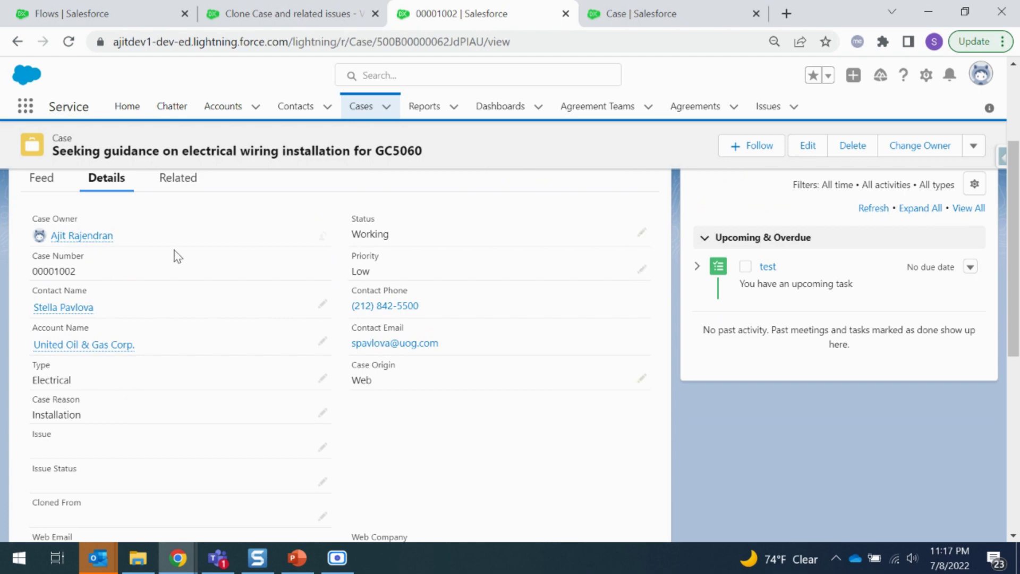
scroll(411, 485, down, 2)
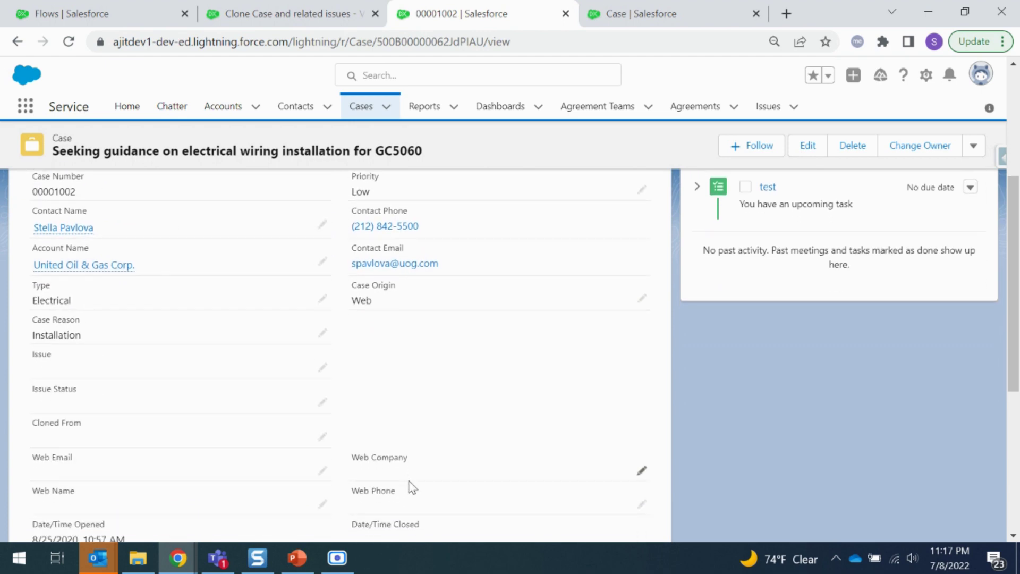
scroll(413, 494, down, 6)
scroll(413, 496, up, 10)
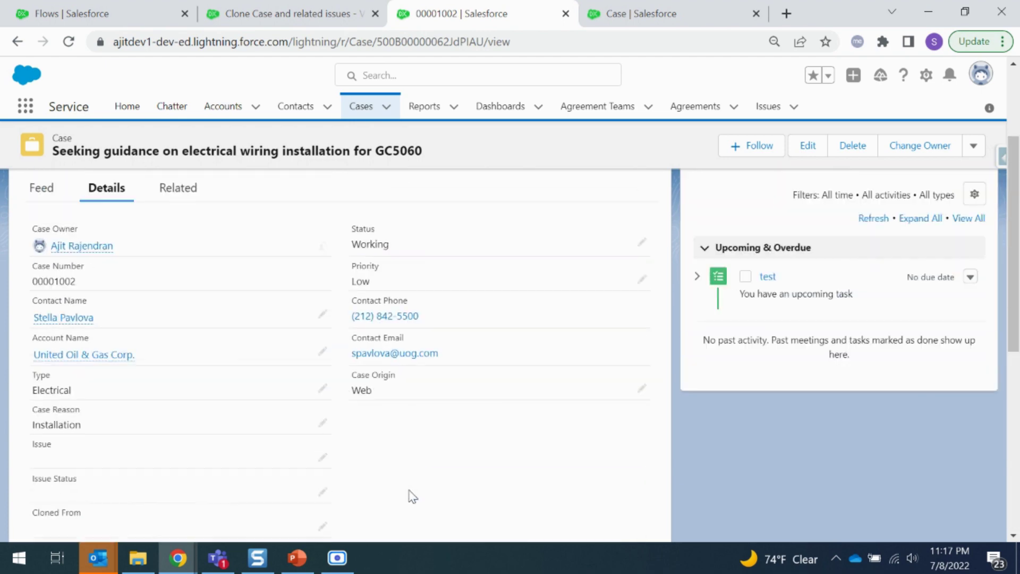
Run the Custom clone action on the open case and return to the Cases list.
click(974, 156)
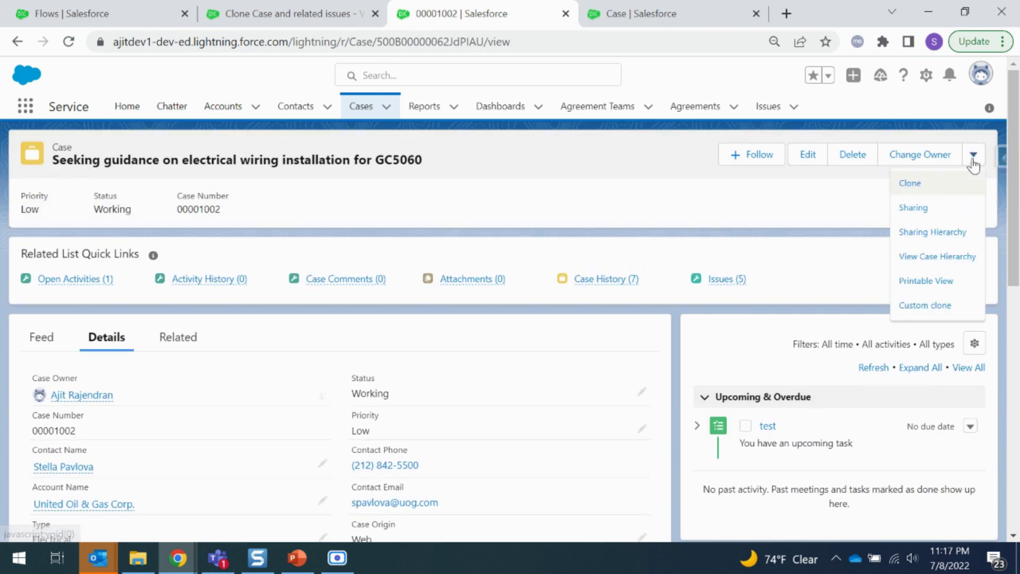
click(937, 308)
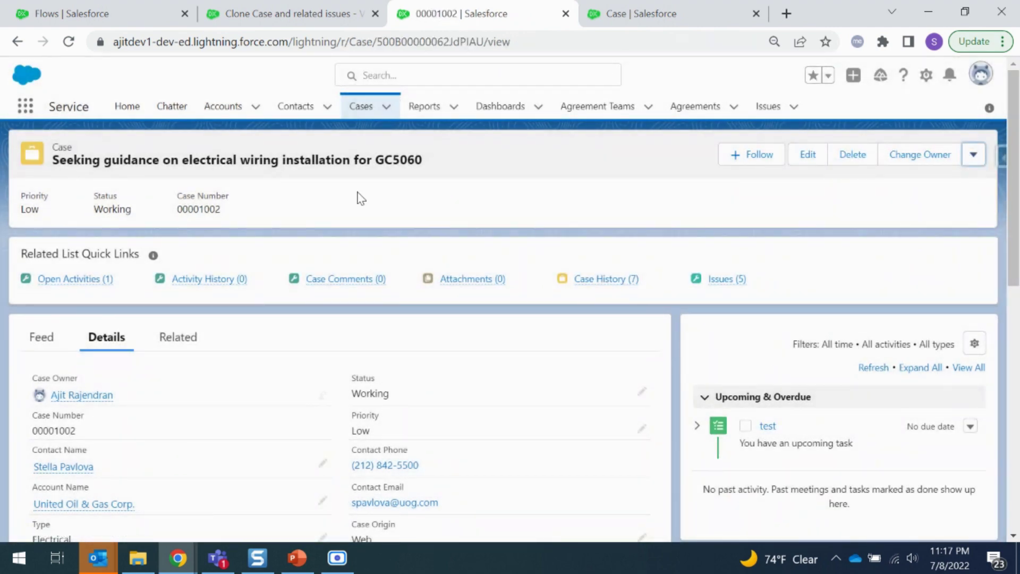
click(361, 105)
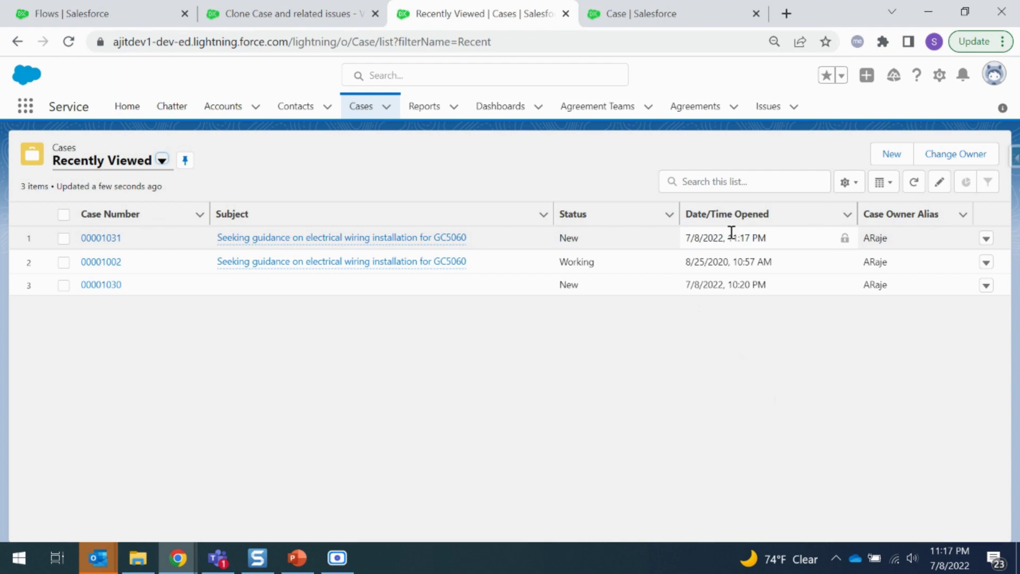
Open the newly created clone with status New and review its related Issues and detail fields, including Cloned From.
click(100, 240)
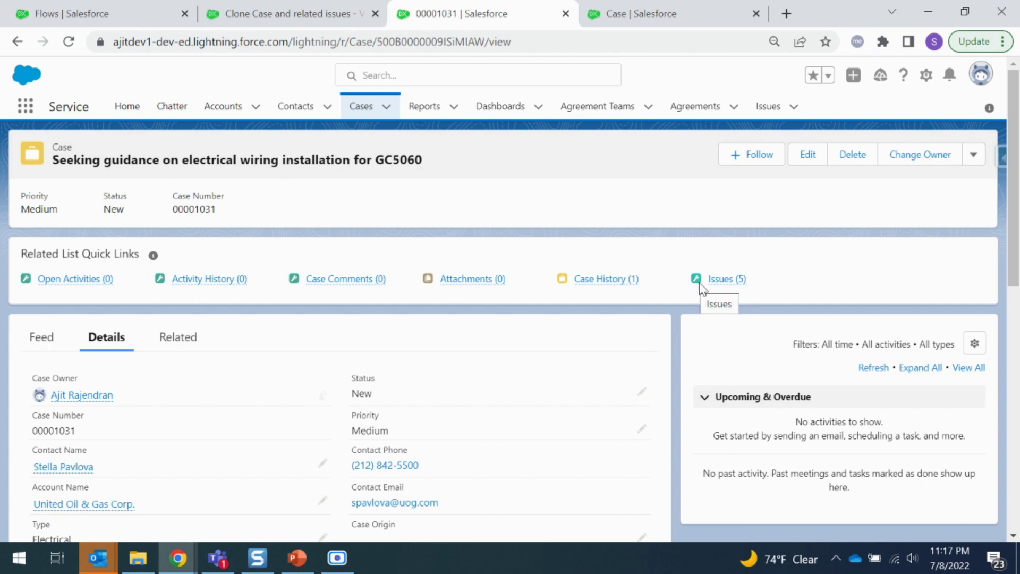
mouse_move(721, 287)
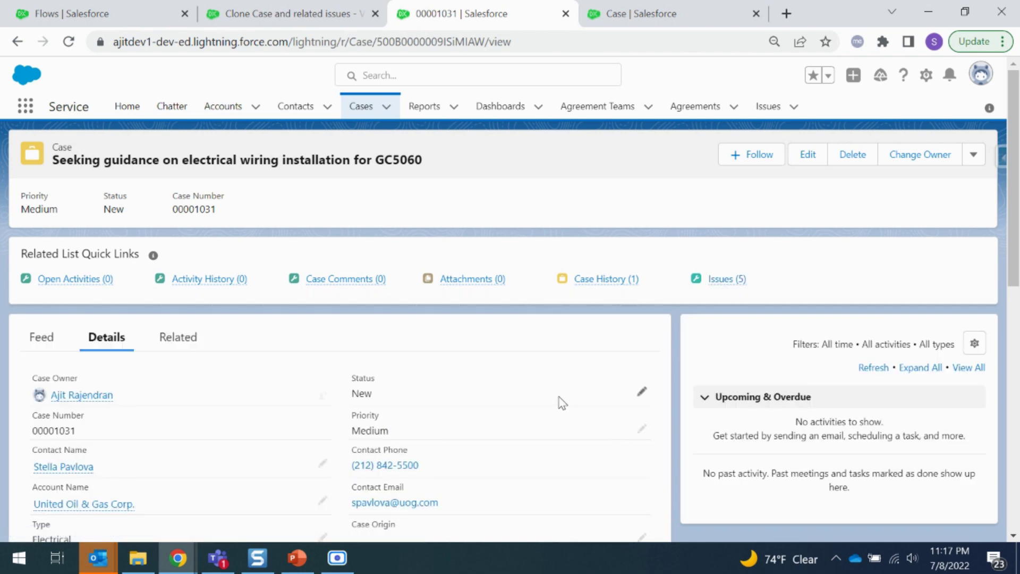
scroll(560, 400, down, 1)
scroll(387, 436, up, 1)
scroll(309, 346, down, 5)
scroll(322, 339, down, 1)
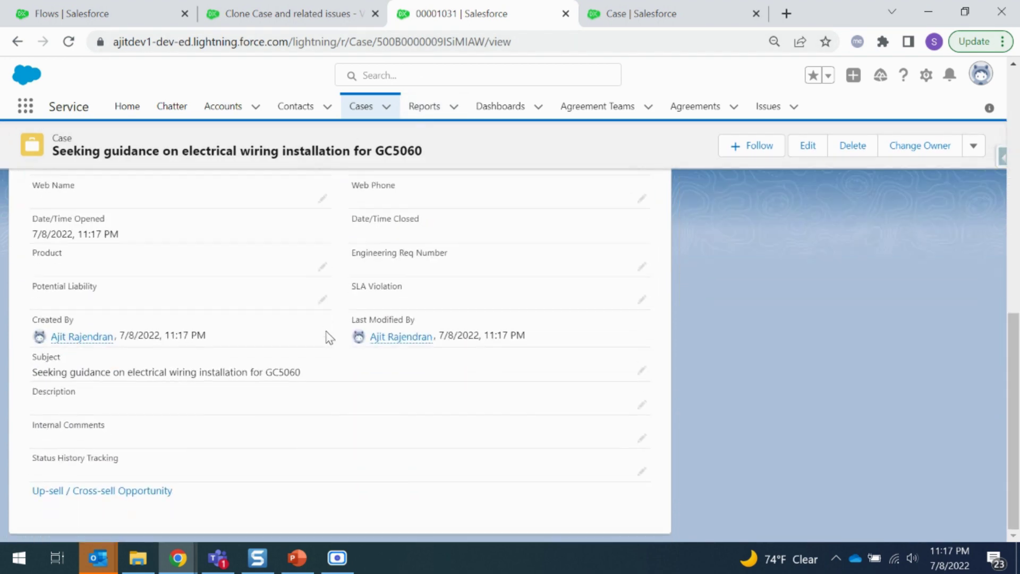
scroll(328, 338, up, 4)
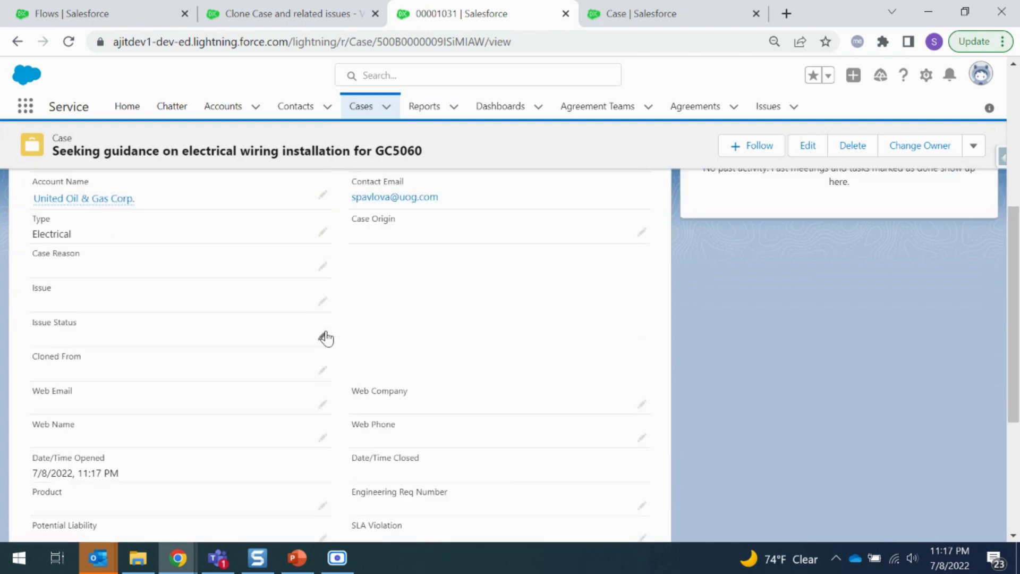
scroll(326, 338, up, 4)
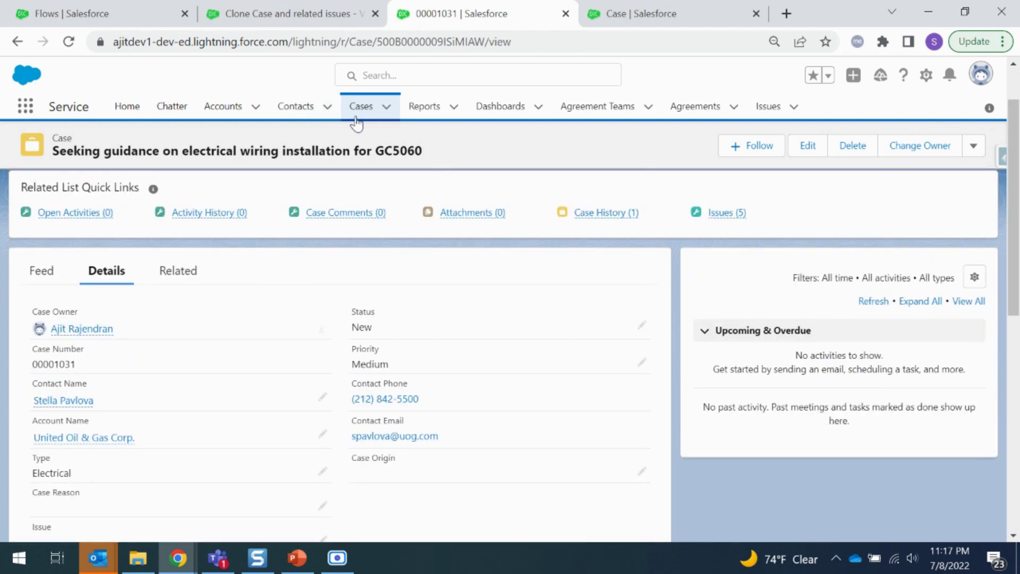
Open the original case with status Working in a separate browser tab beside the clone and compare the two records.
right_click(361, 109)
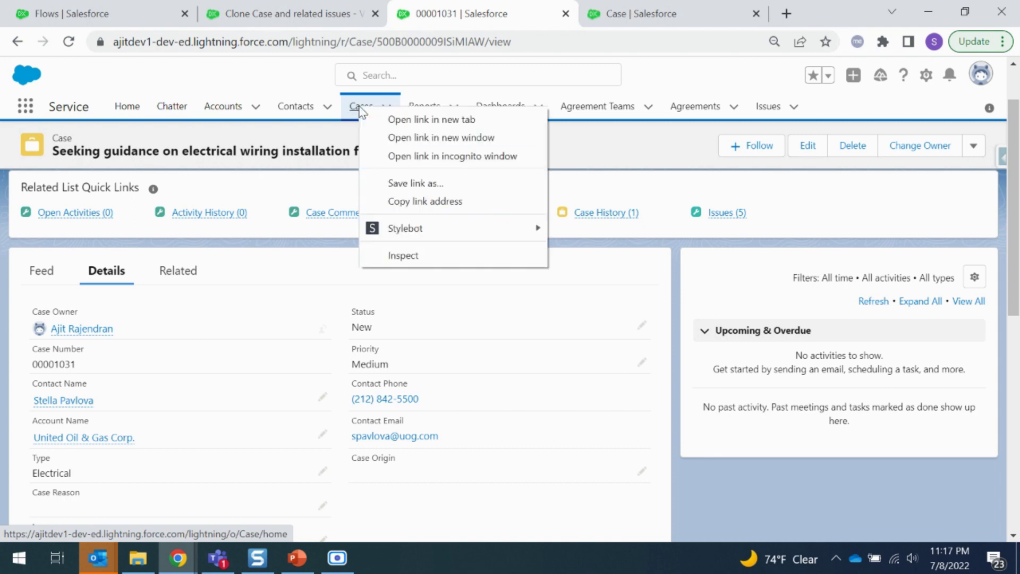
click(432, 119)
drag(667, 17, 532, 22)
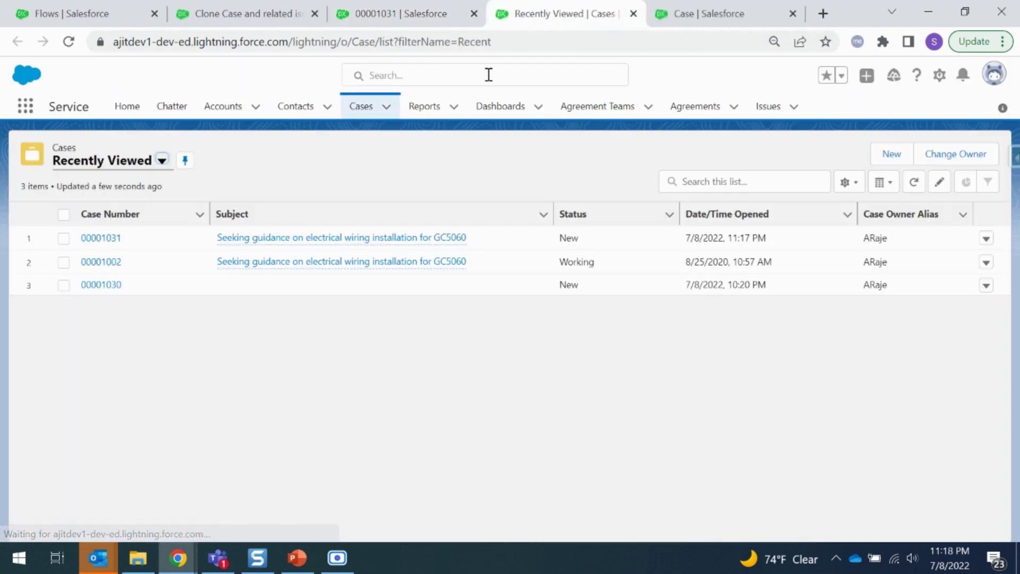
click(103, 263)
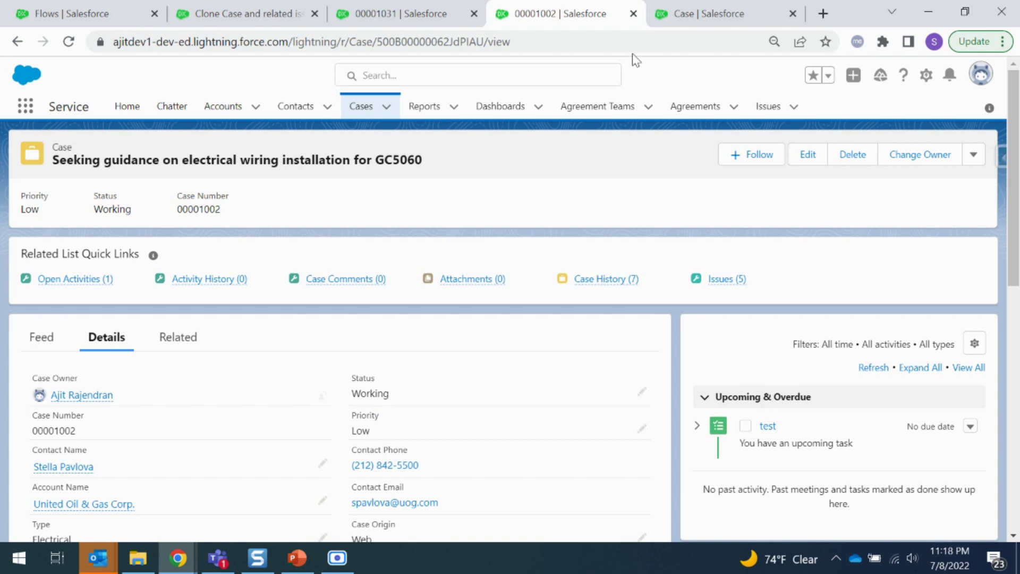
click(432, 25)
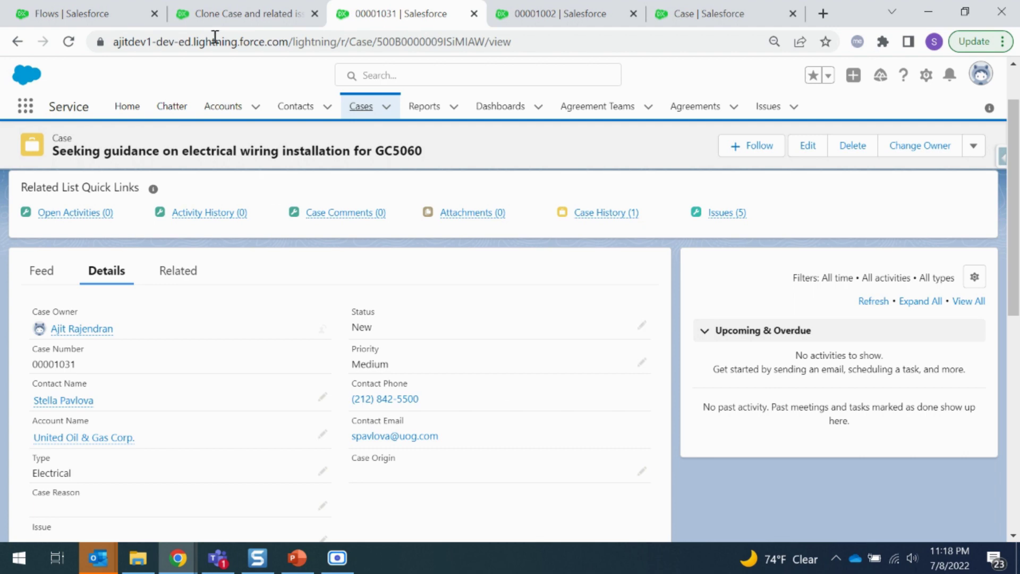
Switch to the Clone Case and related issues flow in Flow Builder and review its elements from the start.
click(234, 13)
scroll(715, 271, up, 10)
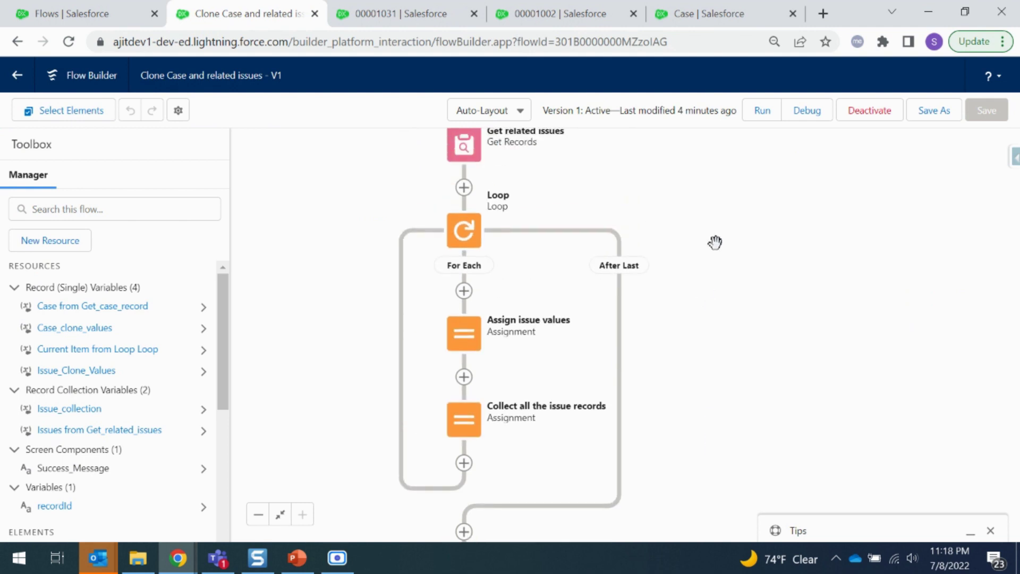